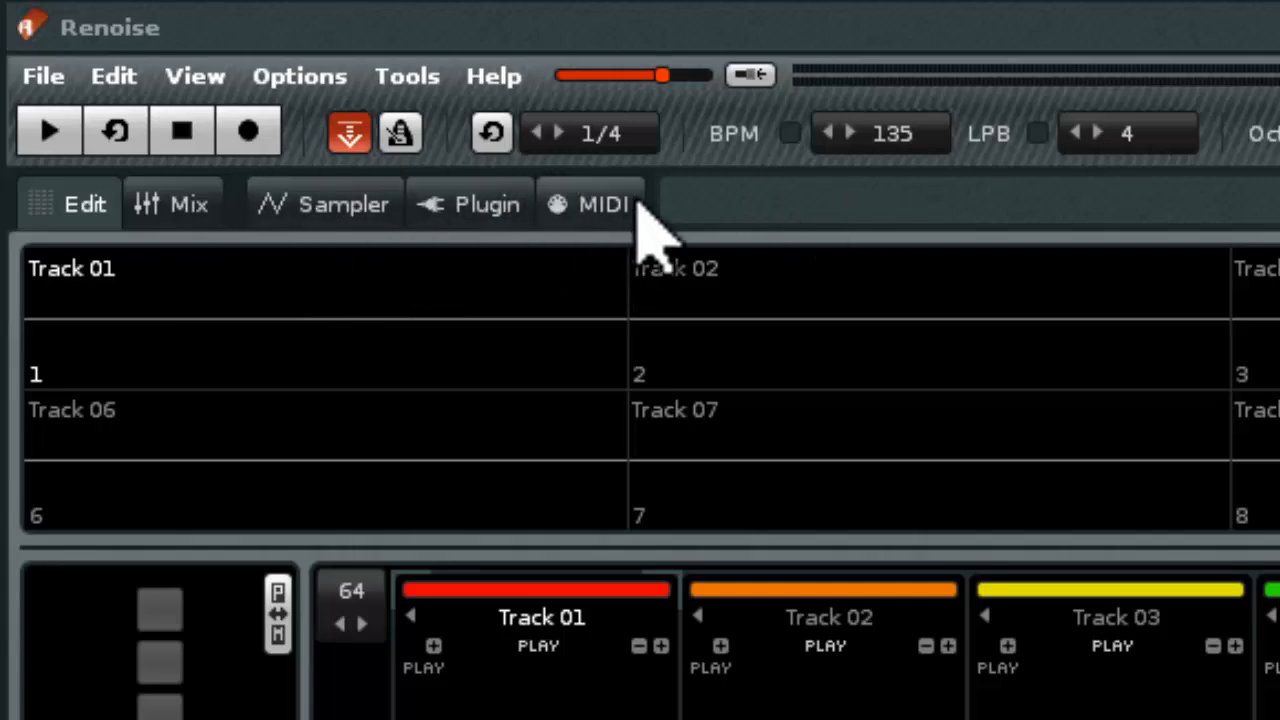
Set the instrument's MIDI output device to Microsoft GS Wavetable Synth
left_click(594, 206)
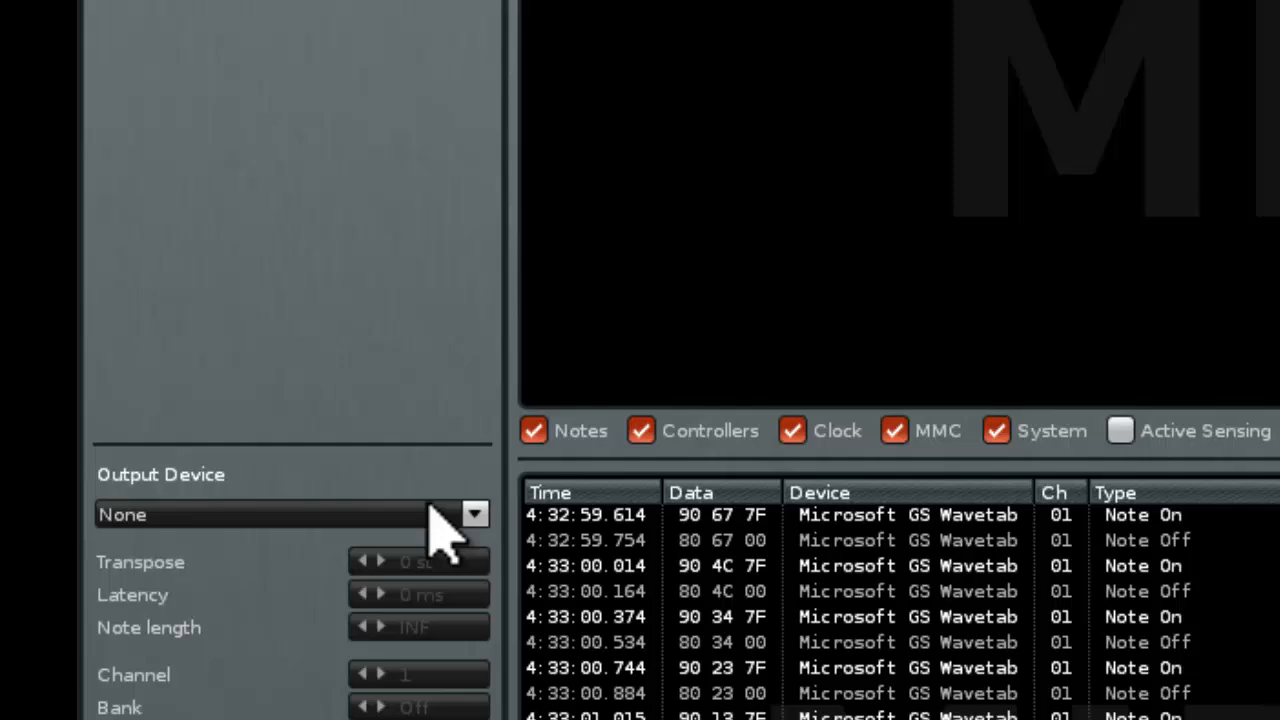
left_click(200, 376)
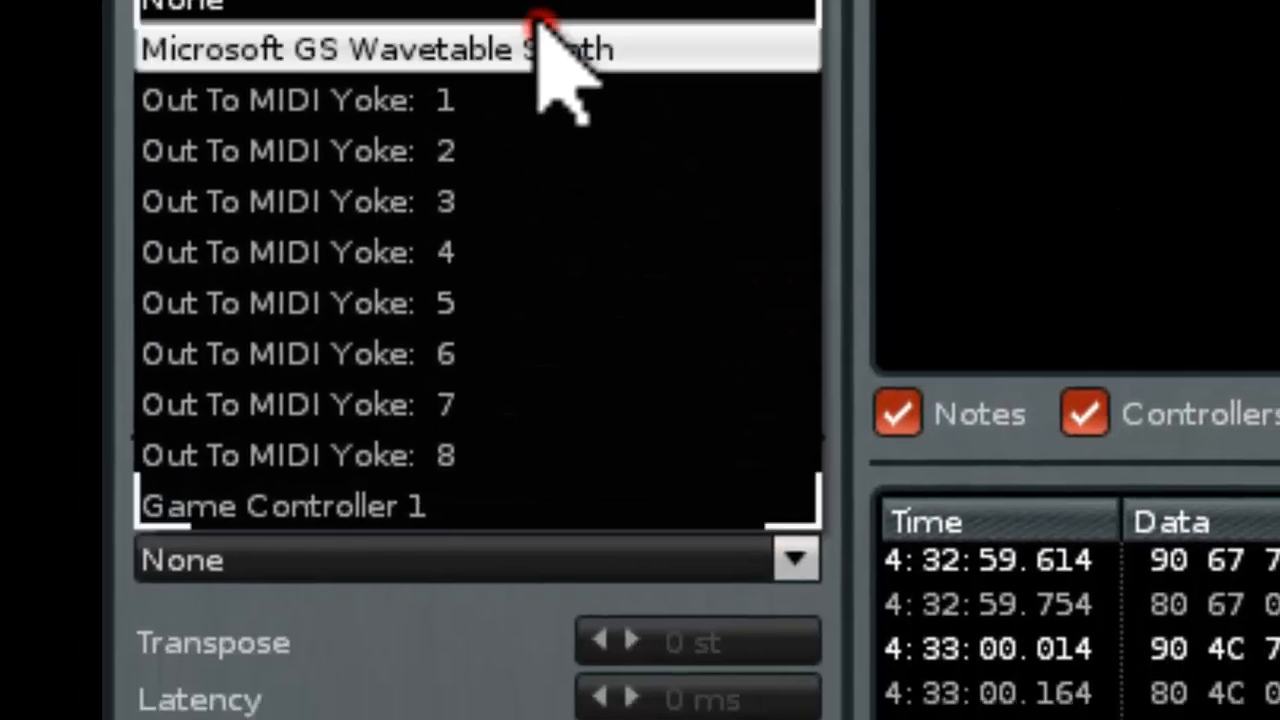
left_click(590, 185)
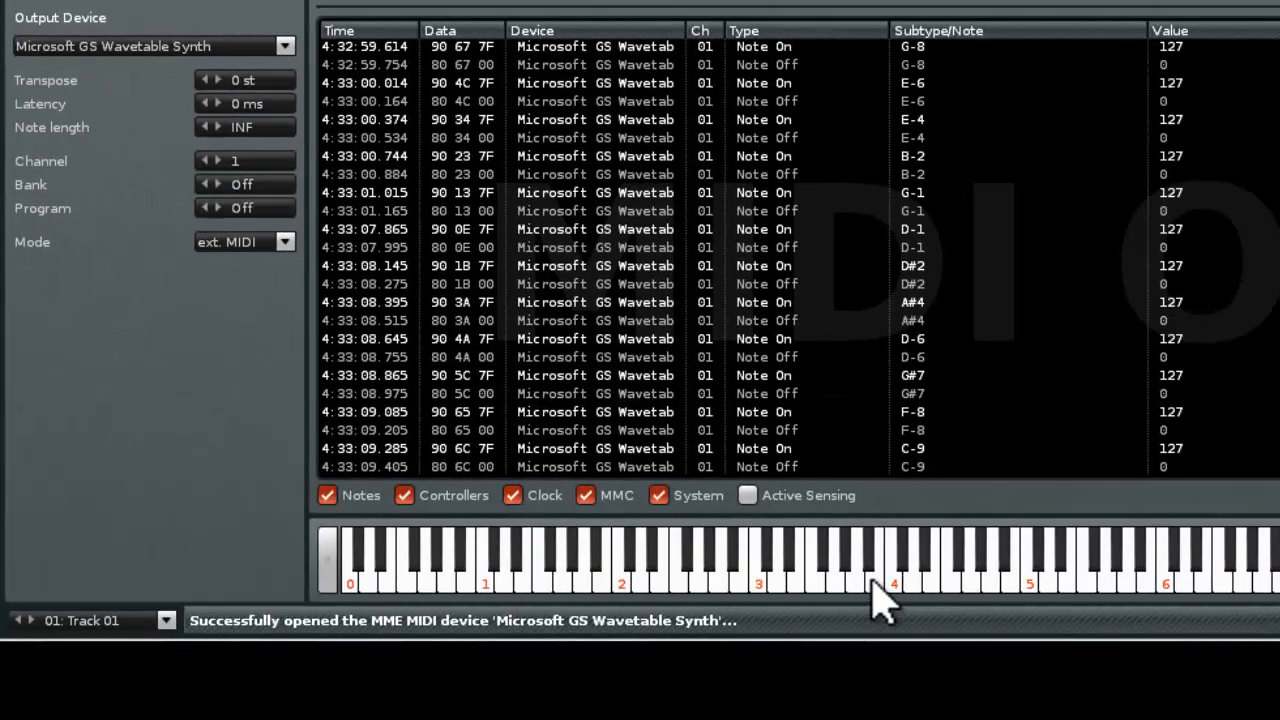
Audition the external MIDI instrument with low, middle and high notes across the on-screen keyboard, checking the MIDI output log
left_click(894, 578)
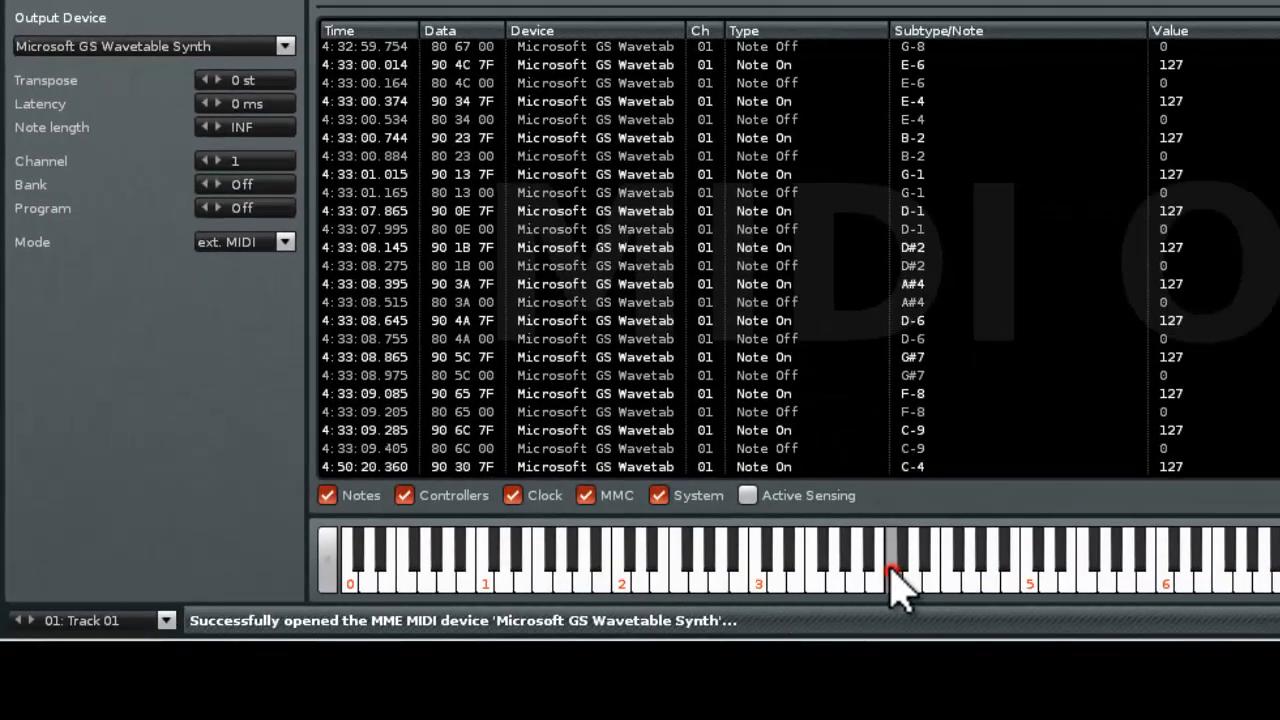
left_click(1014, 578)
left_click(1157, 578)
left_click(1160, 558)
left_click(1159, 642)
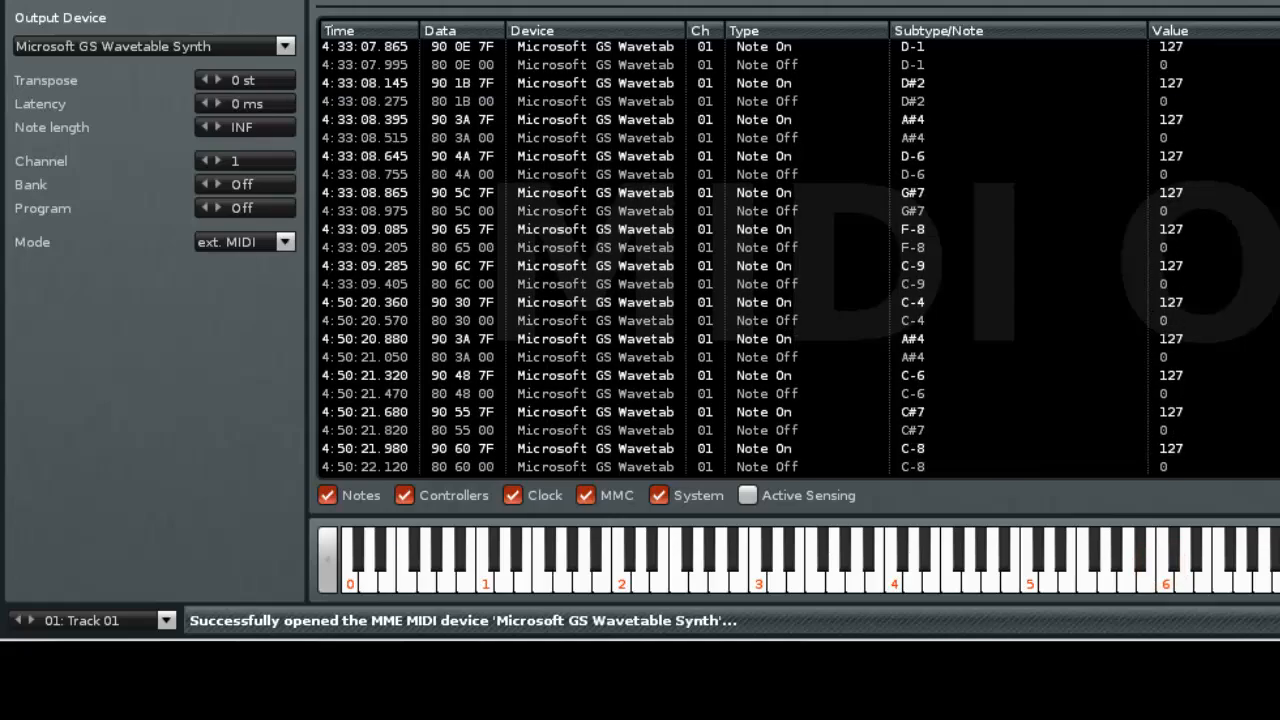
left_click(1237, 642)
left_click(1138, 570)
left_click(847, 570)
left_click(641, 571)
left_click(473, 568)
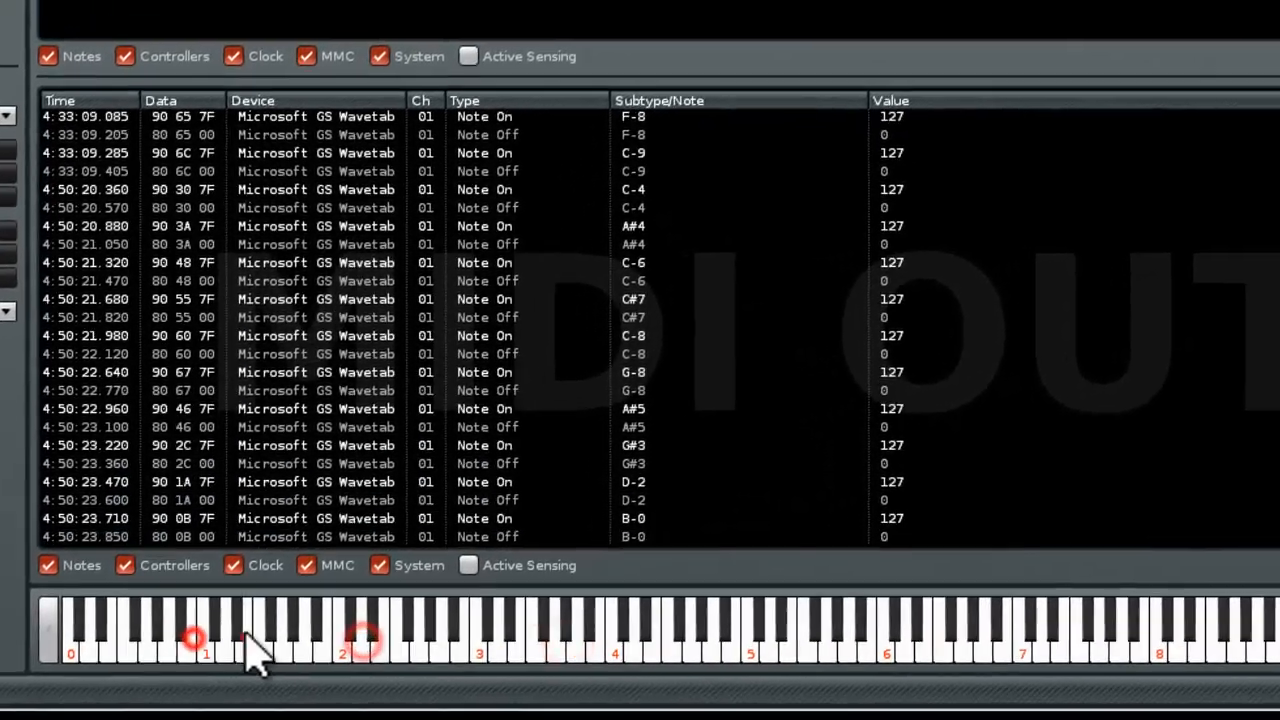
left_click(247, 640)
left_click(555, 650)
left_click(682, 620)
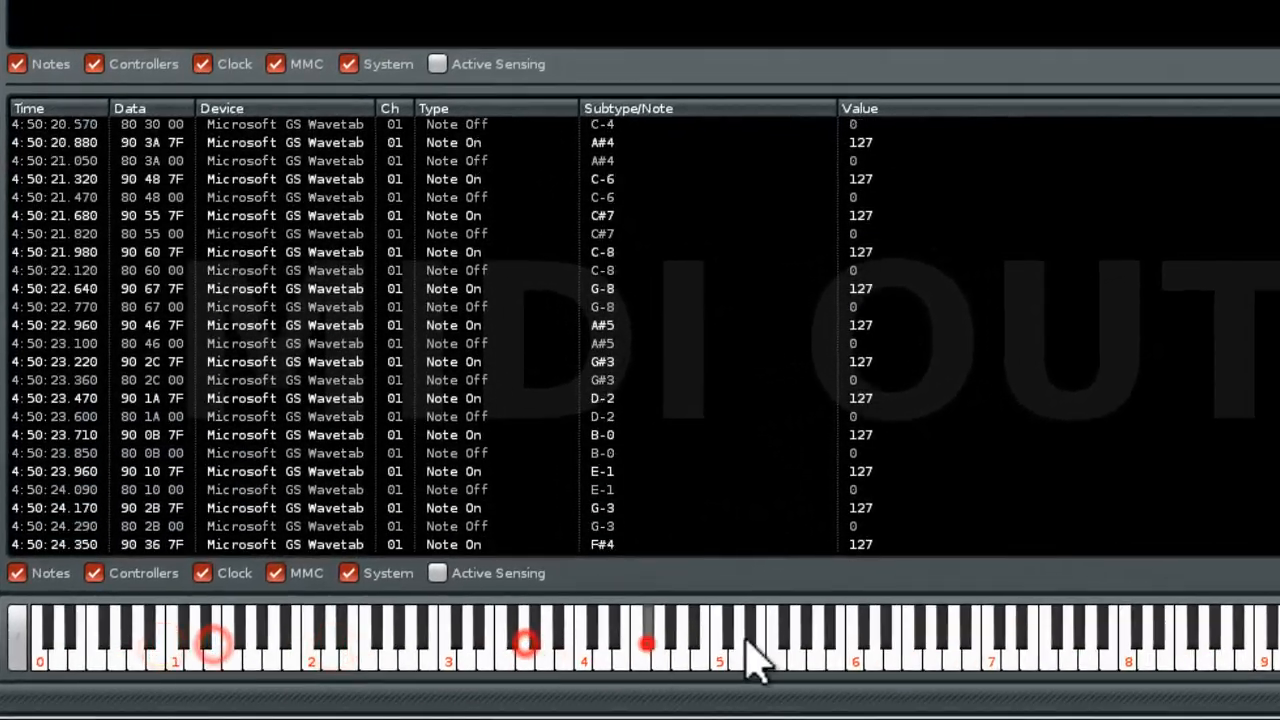
left_click(788, 650)
left_click(995, 620)
left_click(1132, 620)
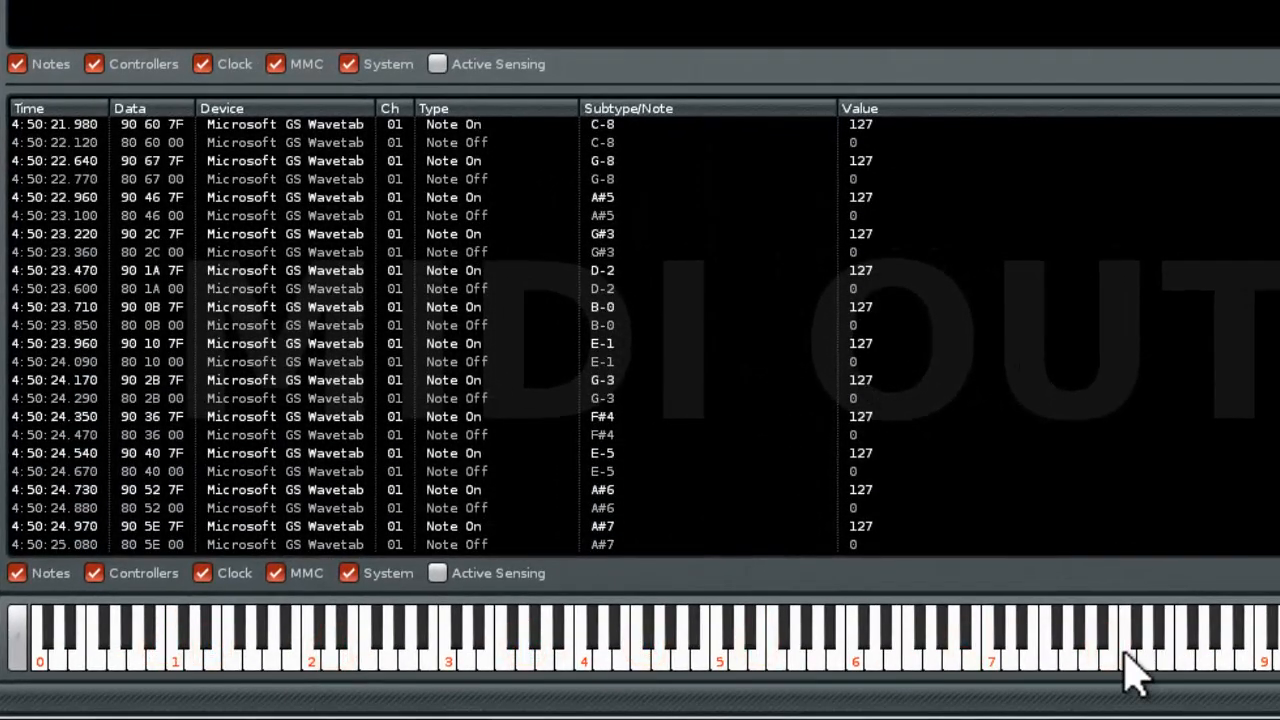
left_click(1126, 655)
left_click(795, 660)
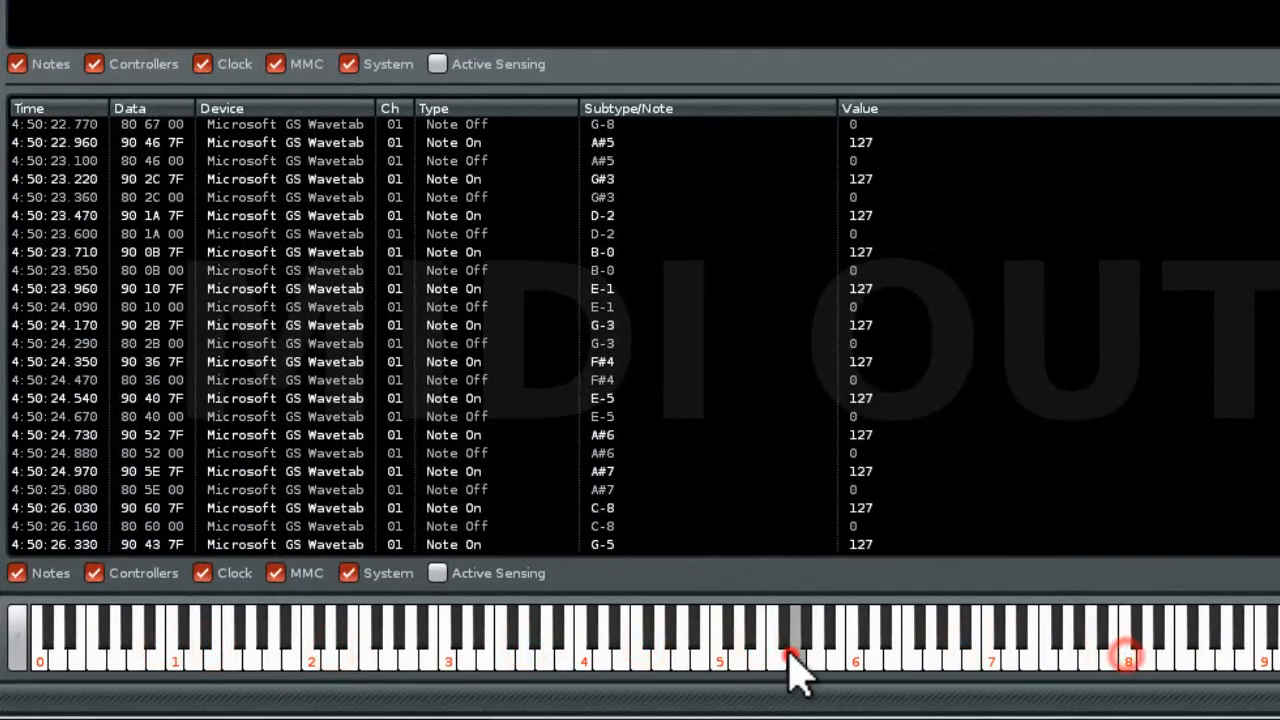
left_click(664, 660)
left_click(542, 660)
left_click(484, 655)
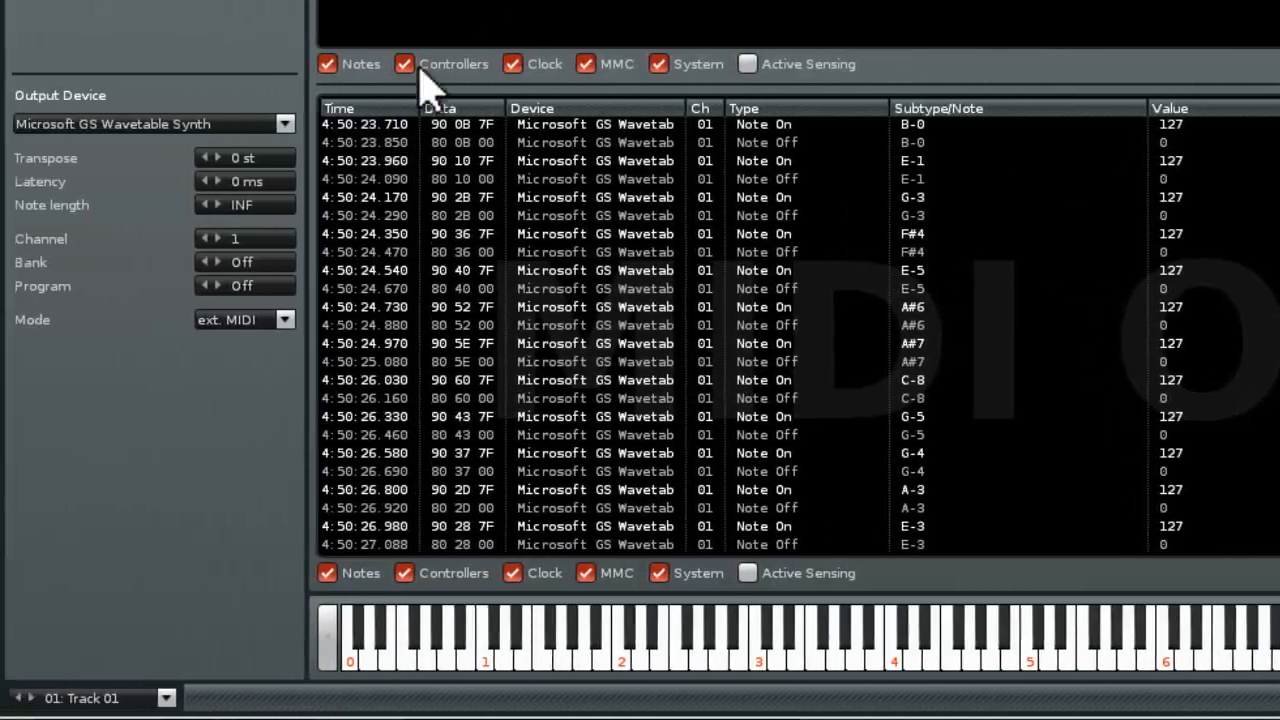
Reset the instrument's MIDI output device to None
left_click(283, 127)
left_click(236, 2)
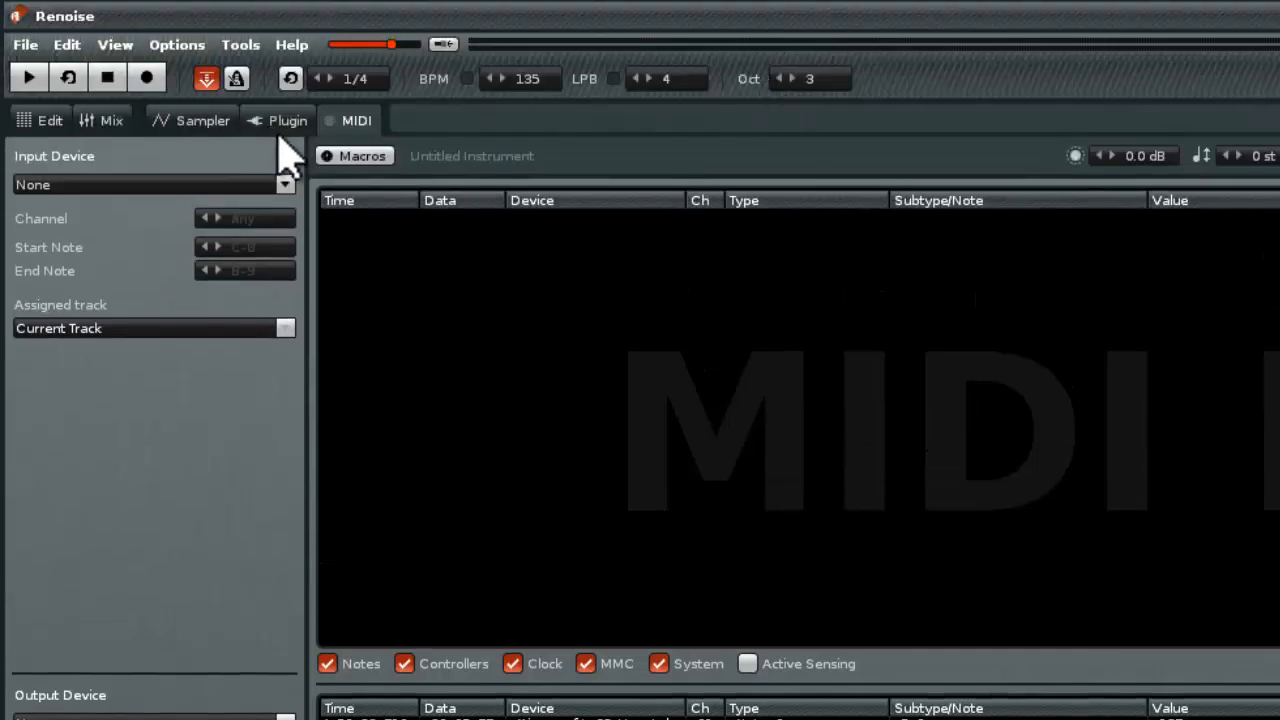
Load the SQ8L VST plugin as the instrument and switch its sound program to 02 BOTTLE
left_click(270, 122)
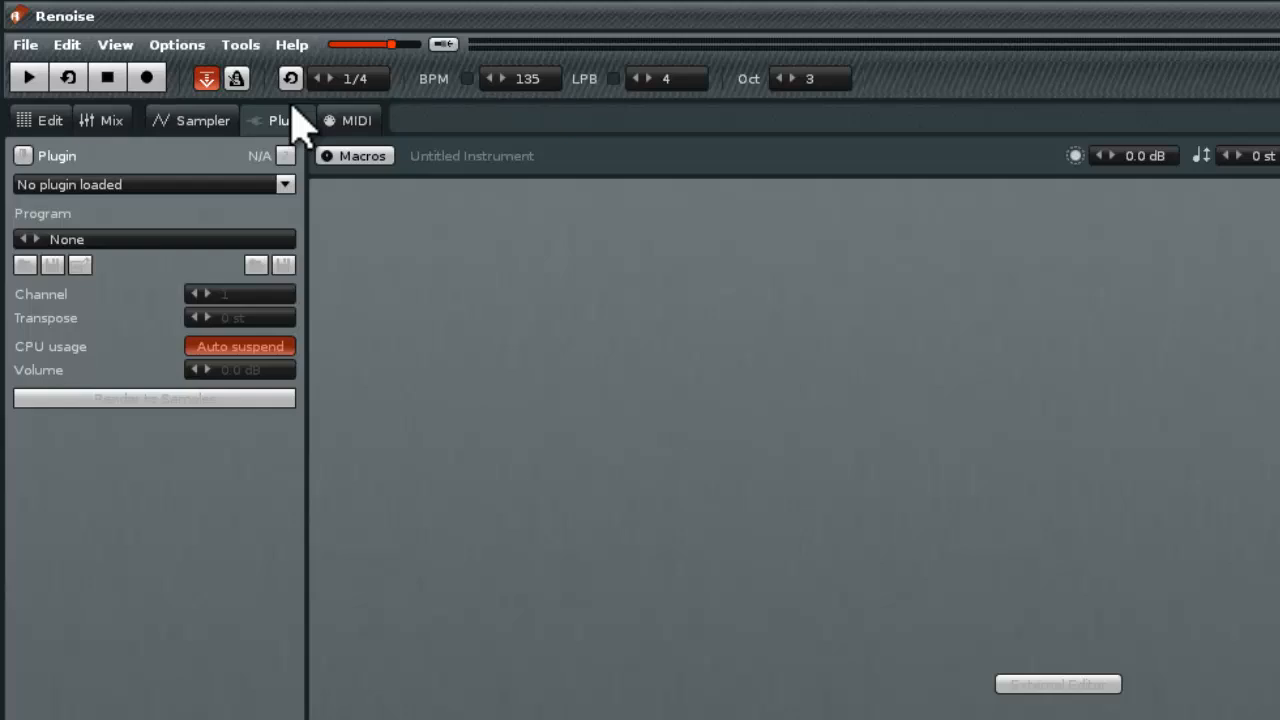
left_click(285, 184)
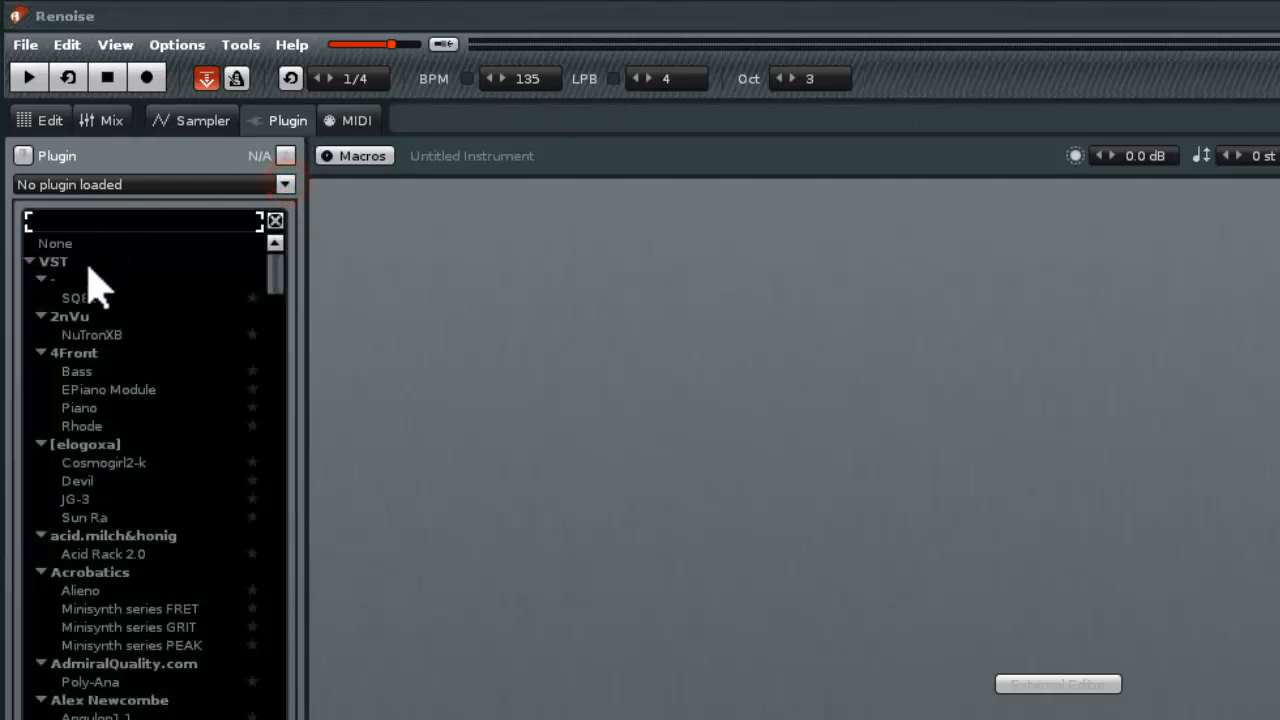
left_click(97, 299)
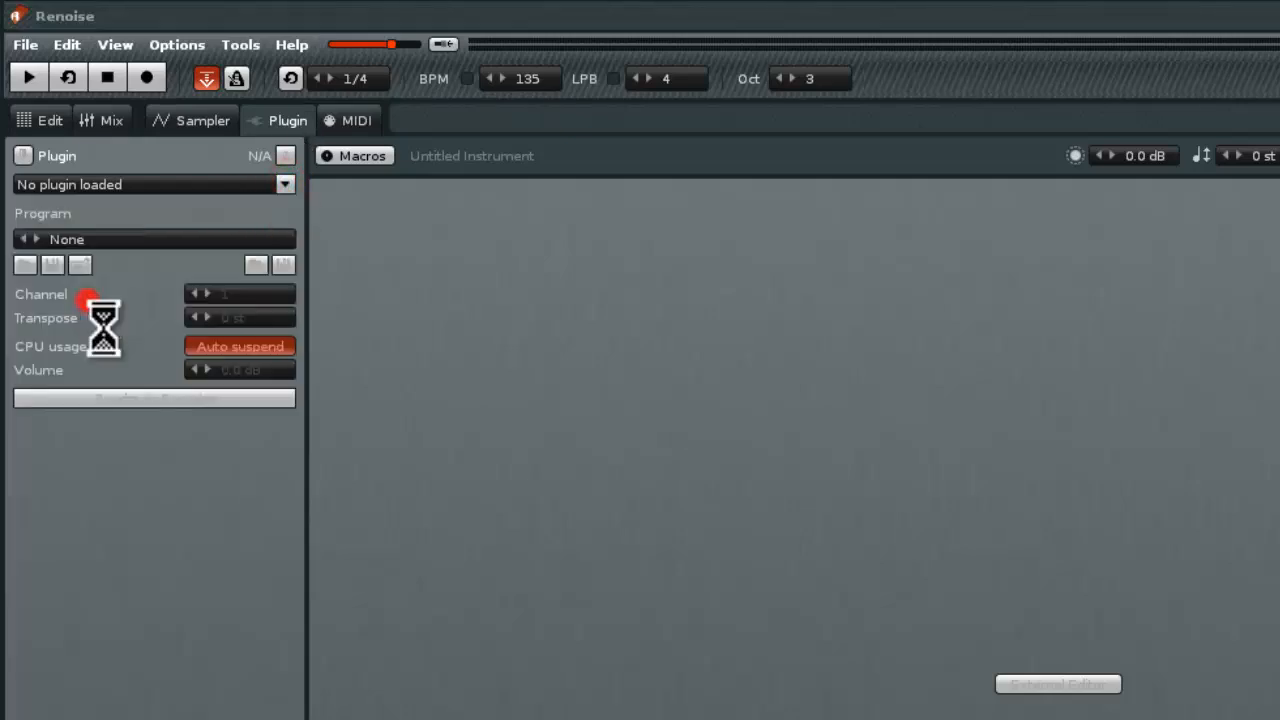
left_click(709, 303)
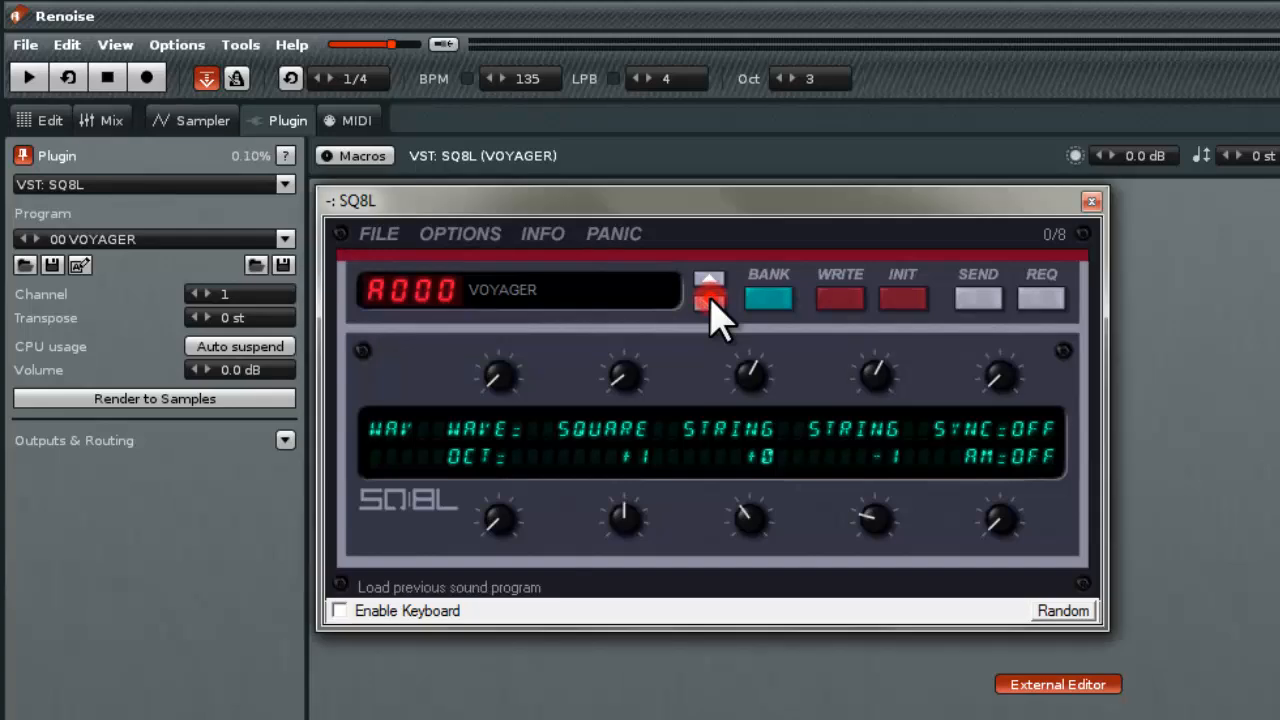
left_click(709, 303)
left_click(709, 303)
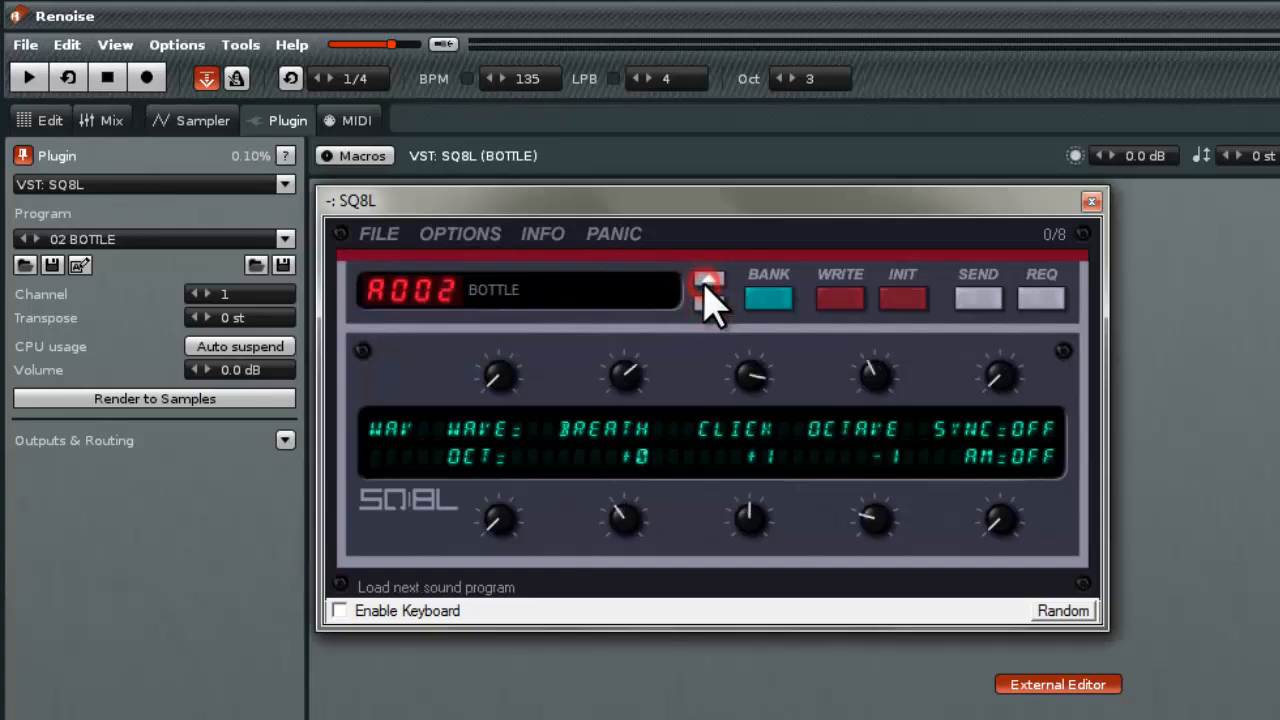
Audition the SQ8L BOTTLE sound with notes across the on-screen keyboard's range
left_click(930, 702)
left_click(895, 702)
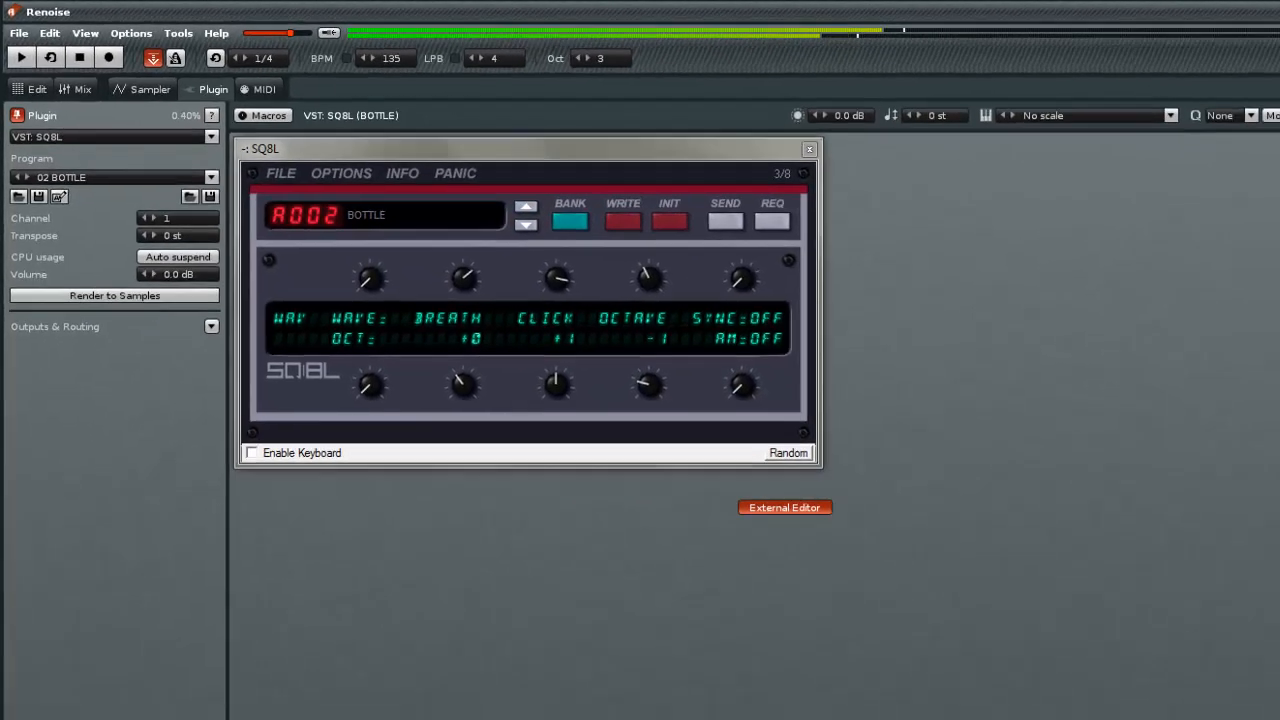
left_click(857, 701)
left_click(823, 698)
left_click(776, 703)
left_click(690, 703)
left_click(603, 705)
left_click(540, 705)
left_click(476, 705)
left_click(380, 706)
left_click(315, 706)
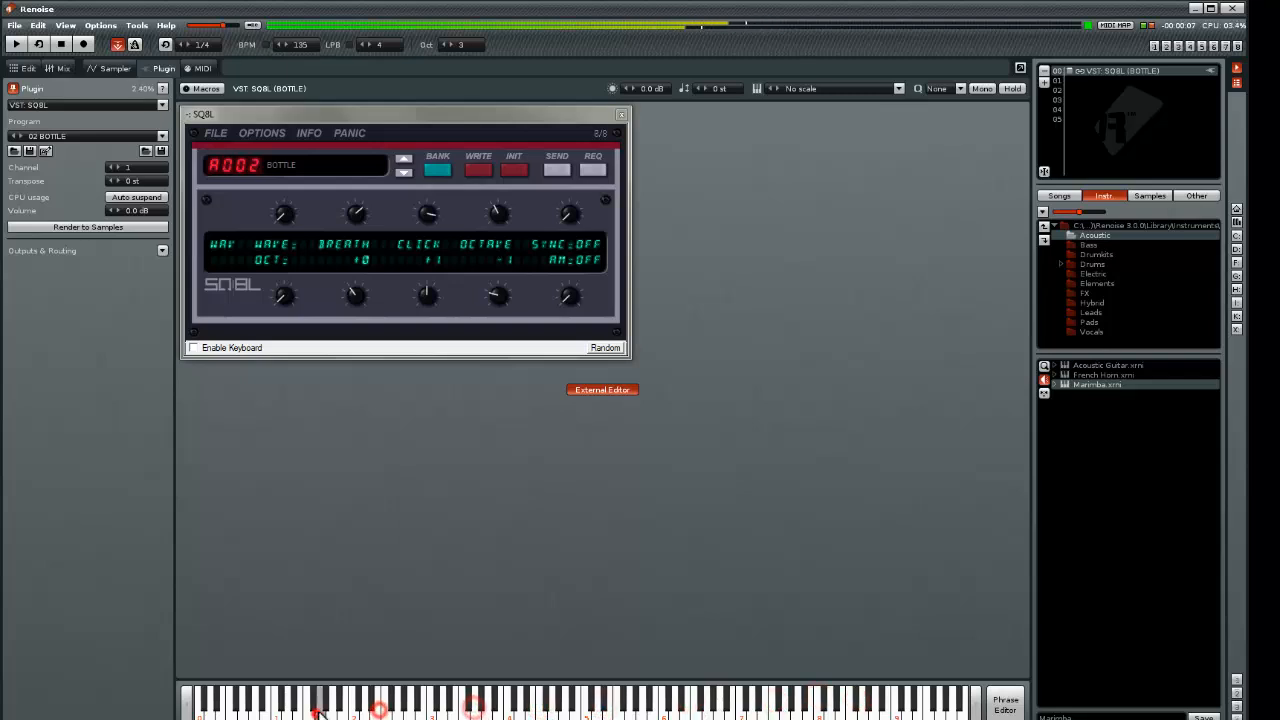
left_click(577, 706)
left_click(671, 706)
left_click(719, 702)
left_click(828, 700)
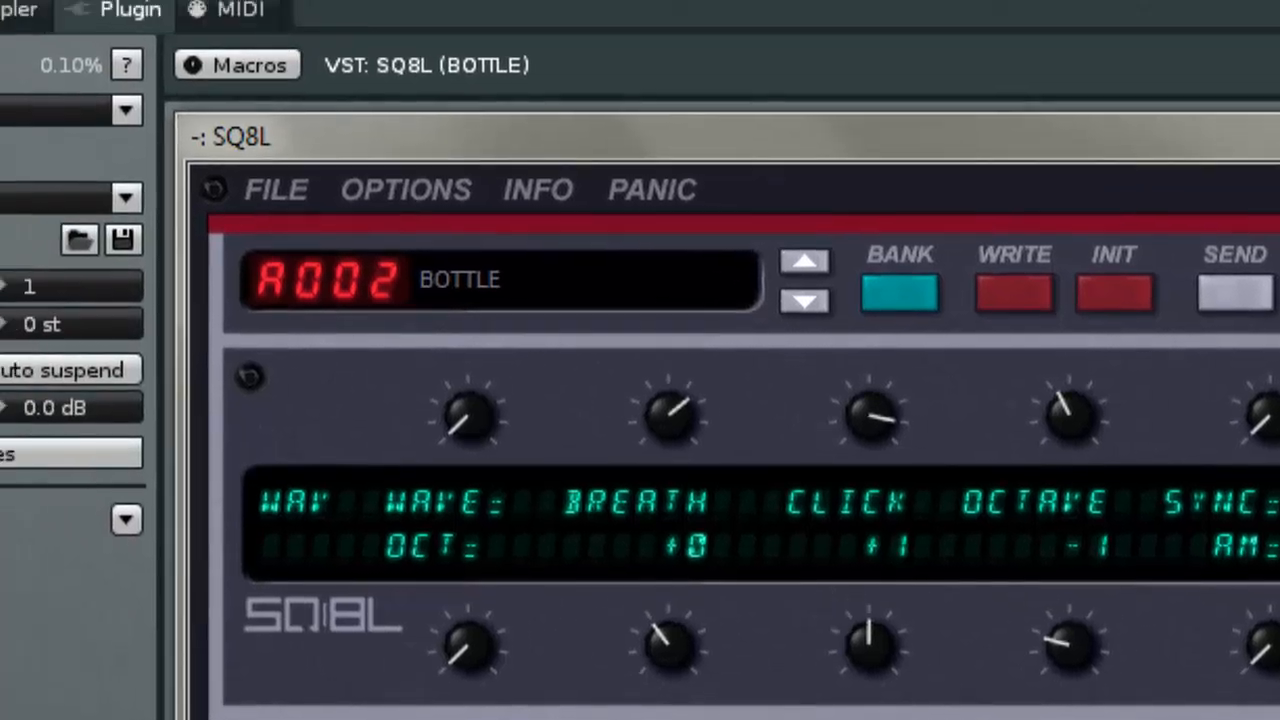
Close the SQ8L editor window and unload the plugin by setting it to None
left_click(1250, 45)
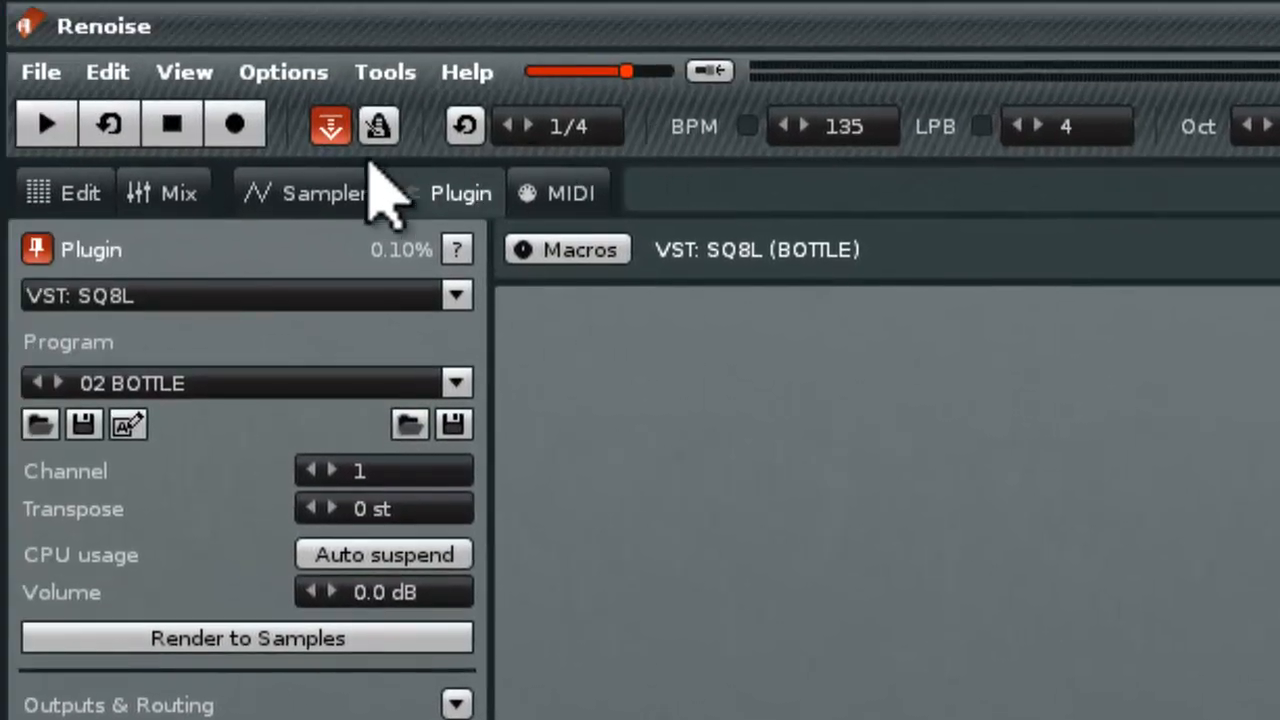
left_click(454, 295)
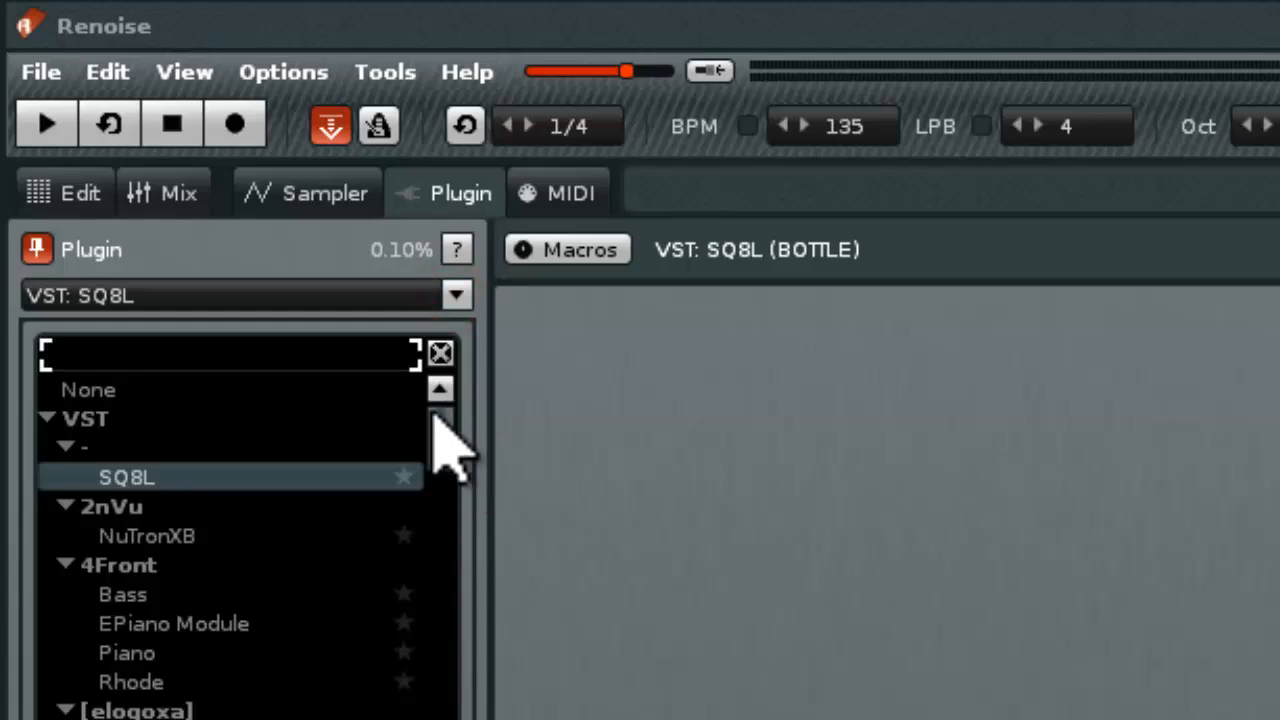
left_click(132, 389)
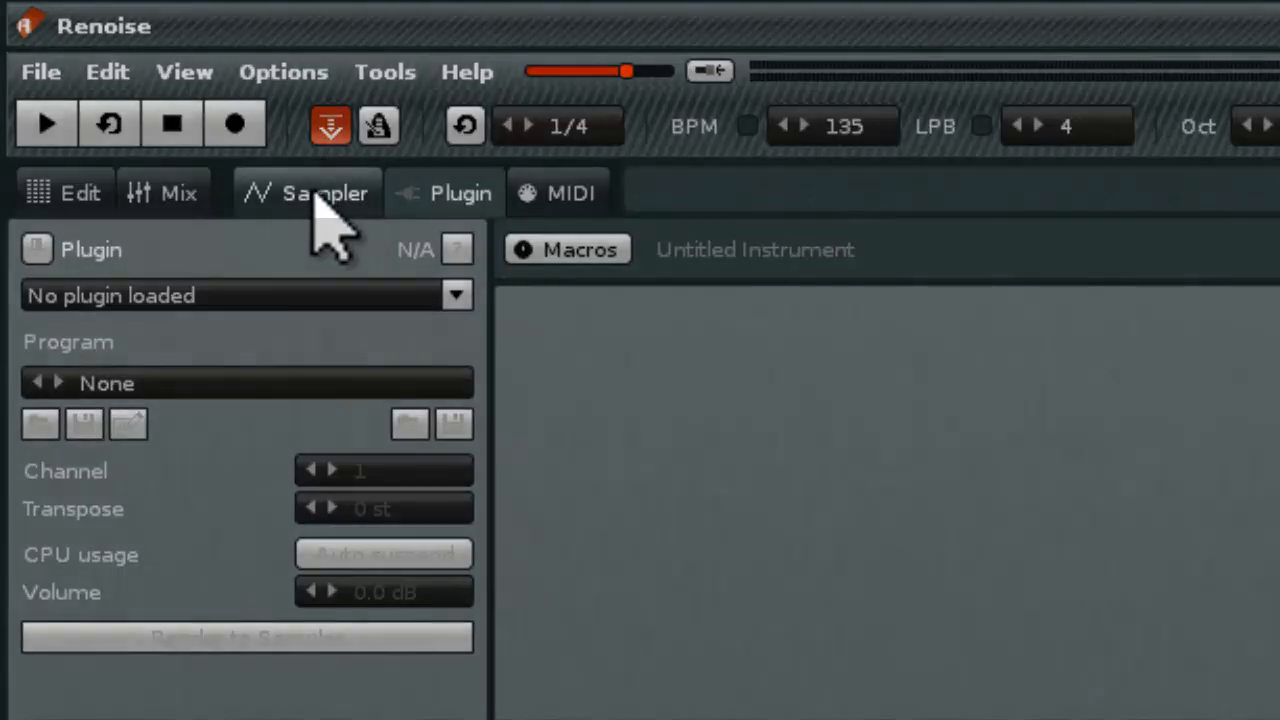
Open the sampler's Waveform section for the Marimba instrument and preview sample #Marimba.yarn.ff.C2B 01
left_click(316, 192)
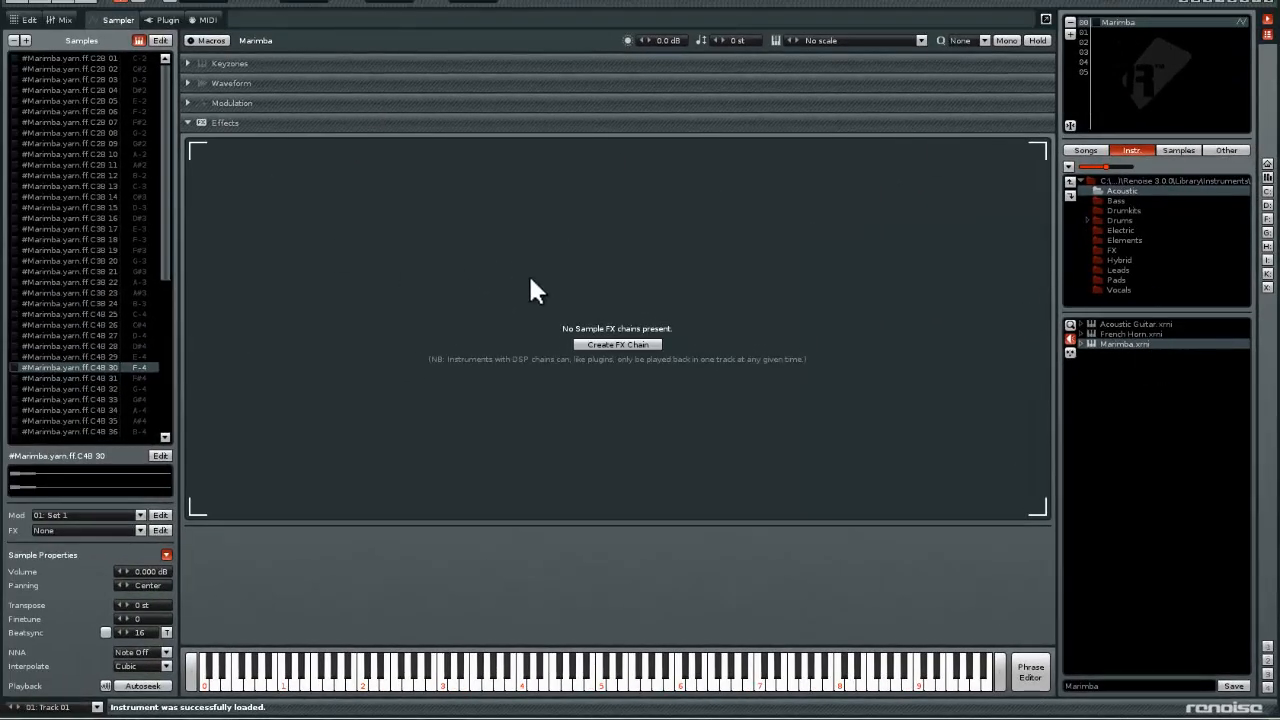
left_click(232, 82)
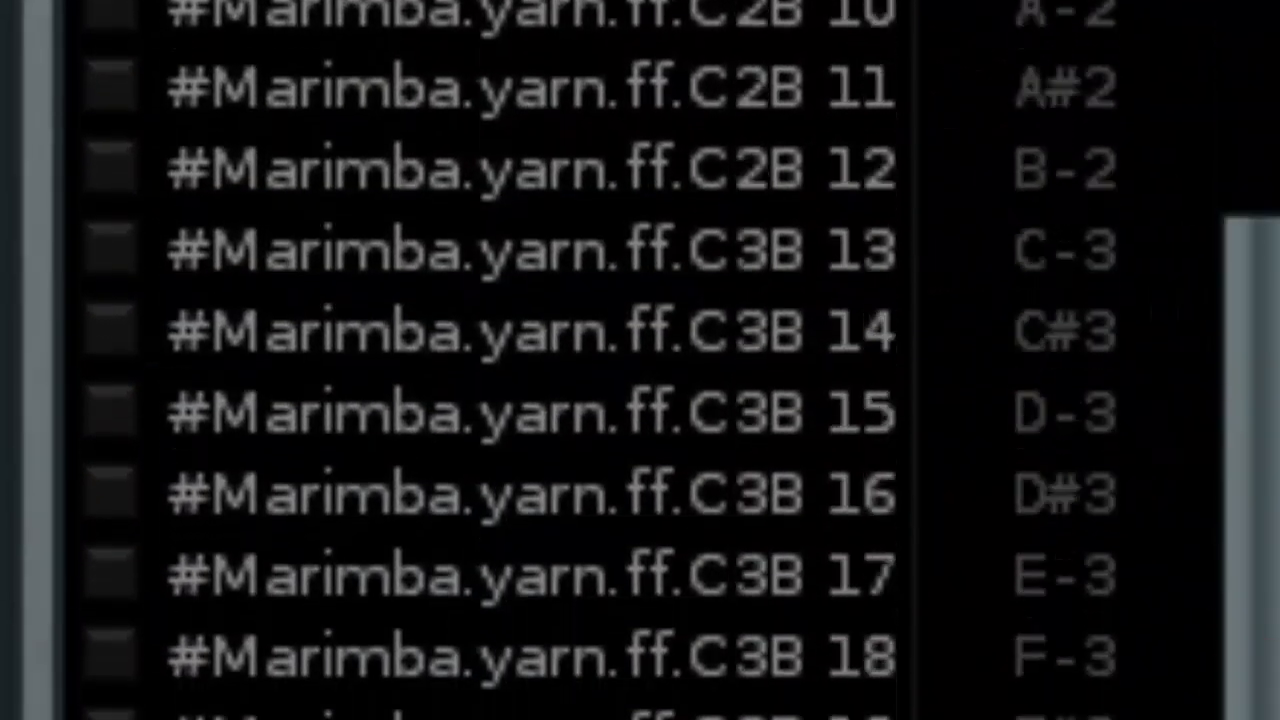
left_click_drag(1246, 157, 1246, 667)
scroll(640, 480, "up", 4)
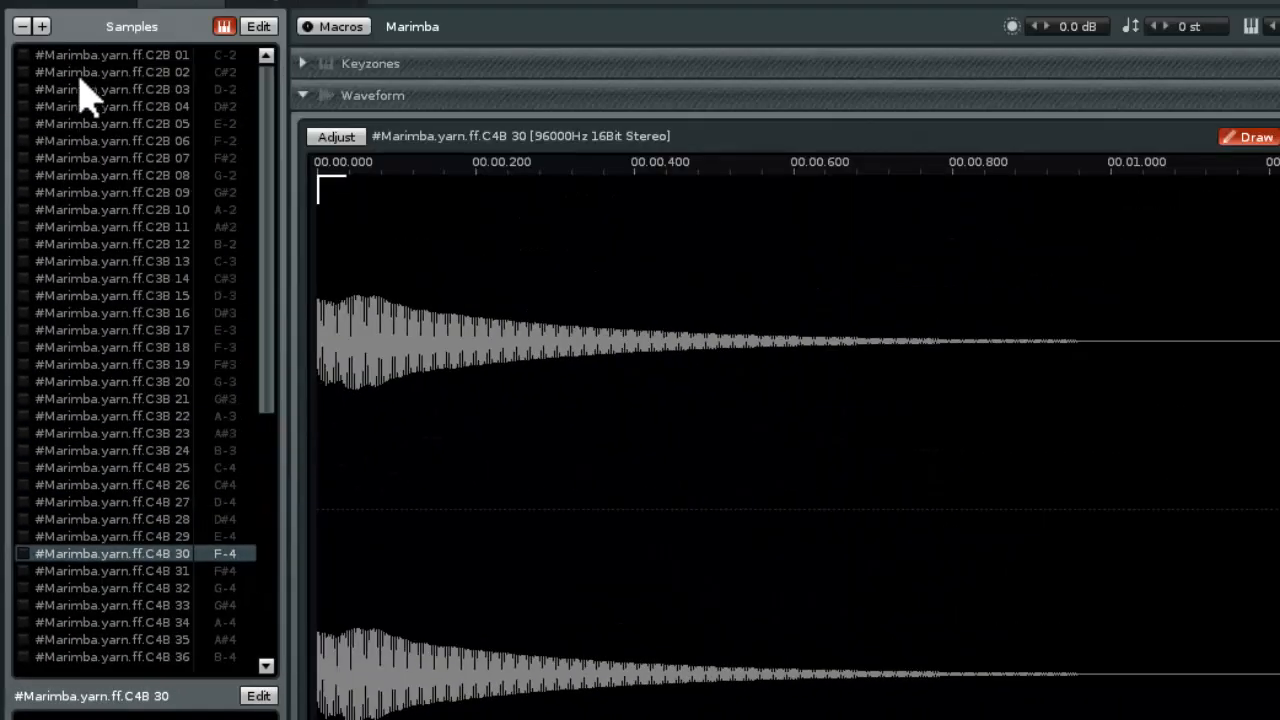
left_click(89, 56)
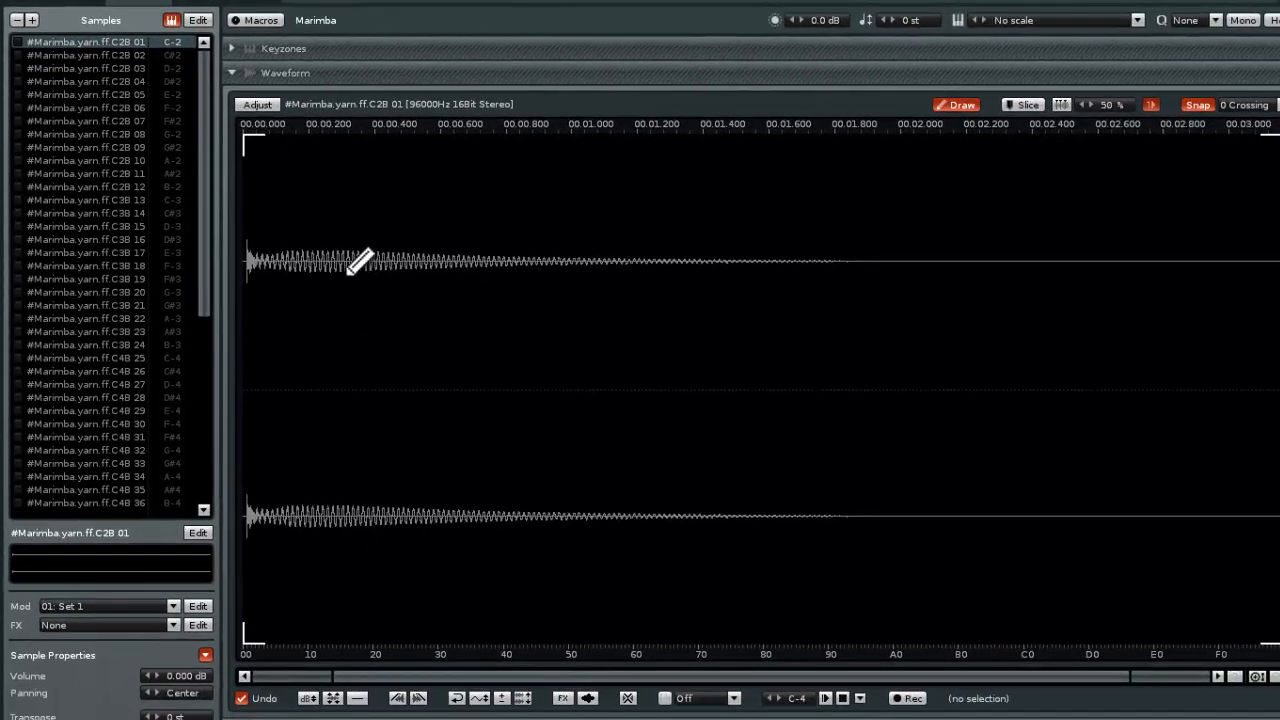
left_click(825, 700)
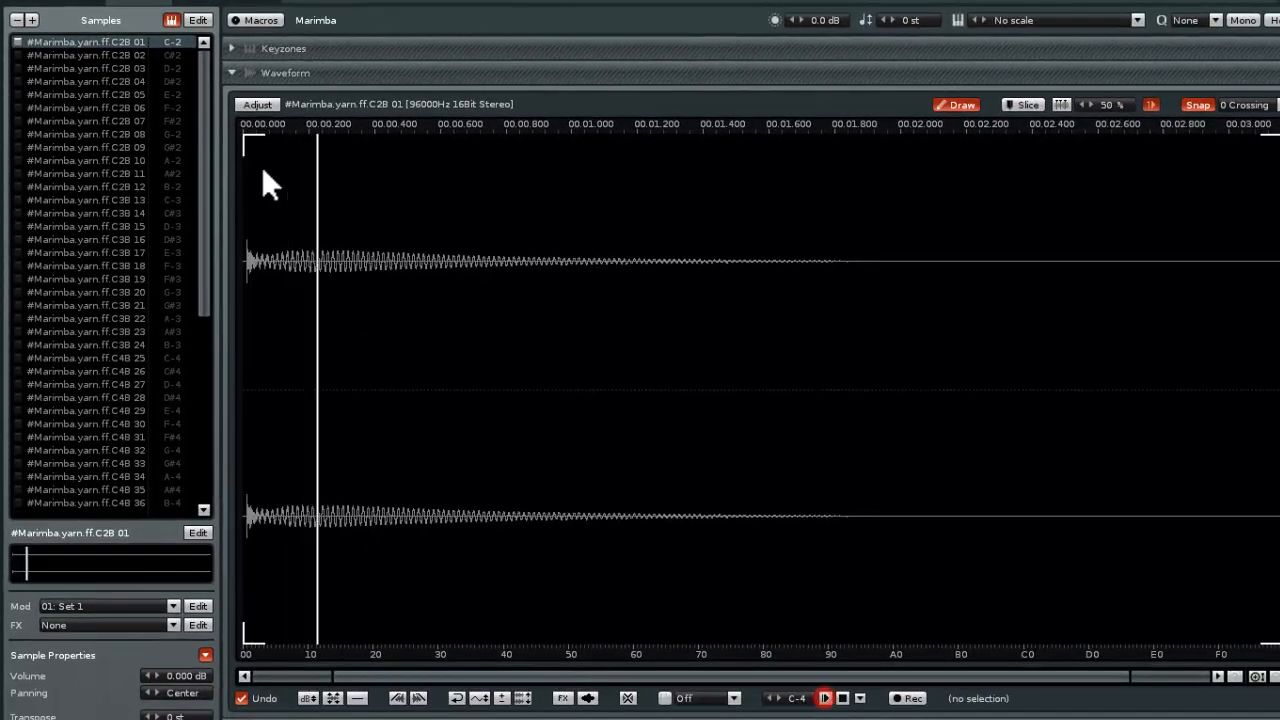
Preview the Marimba samples C2B 02 through C2B 05 one after another in the waveform editor
left_click(115, 55)
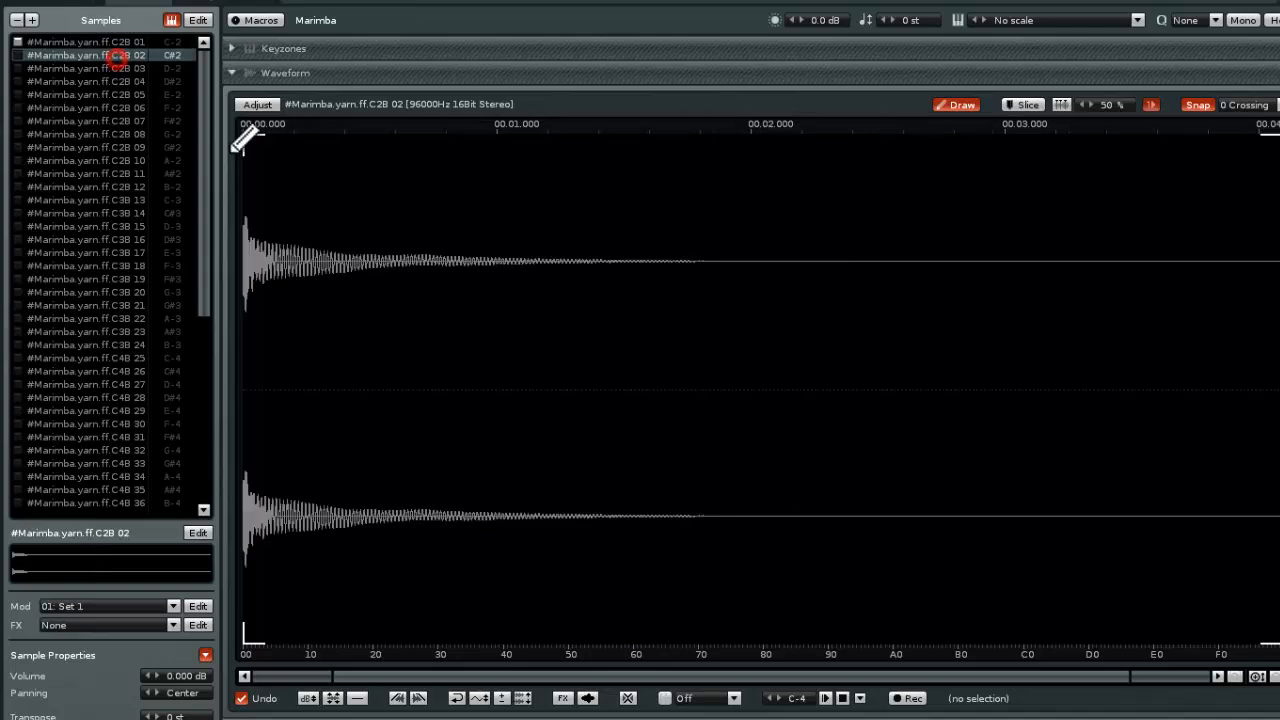
left_click(825, 699)
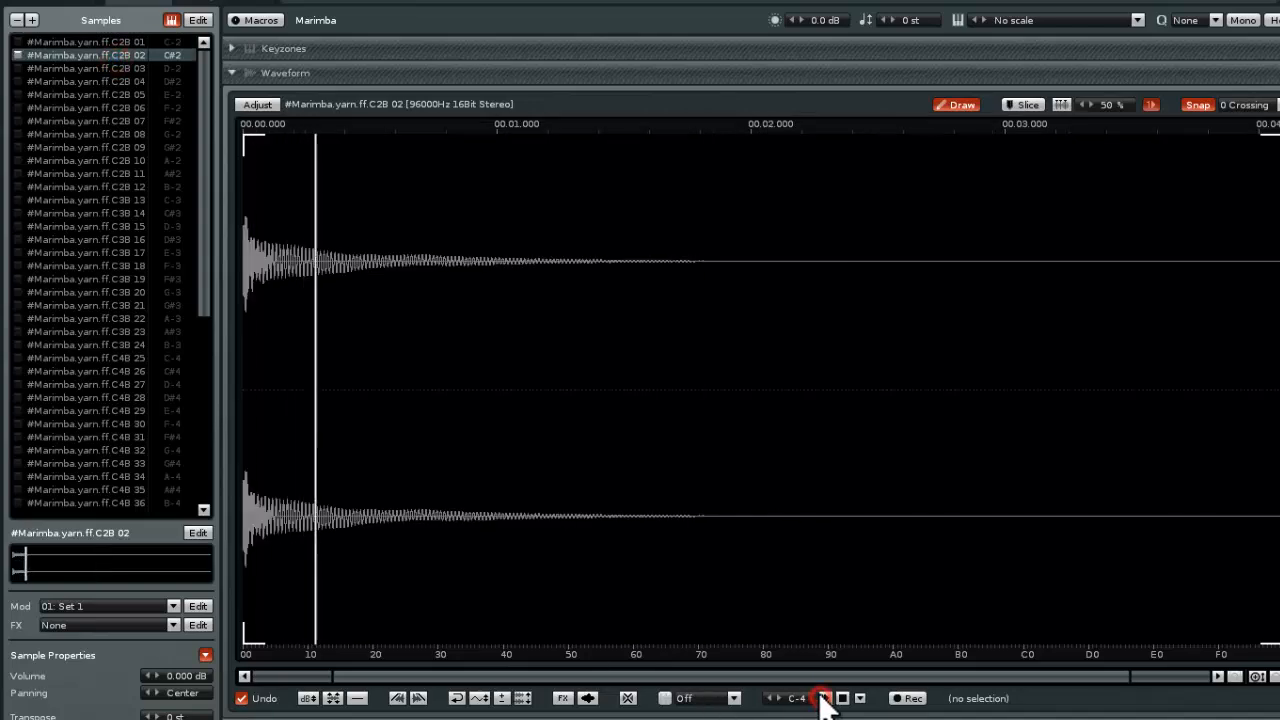
left_click(95, 63)
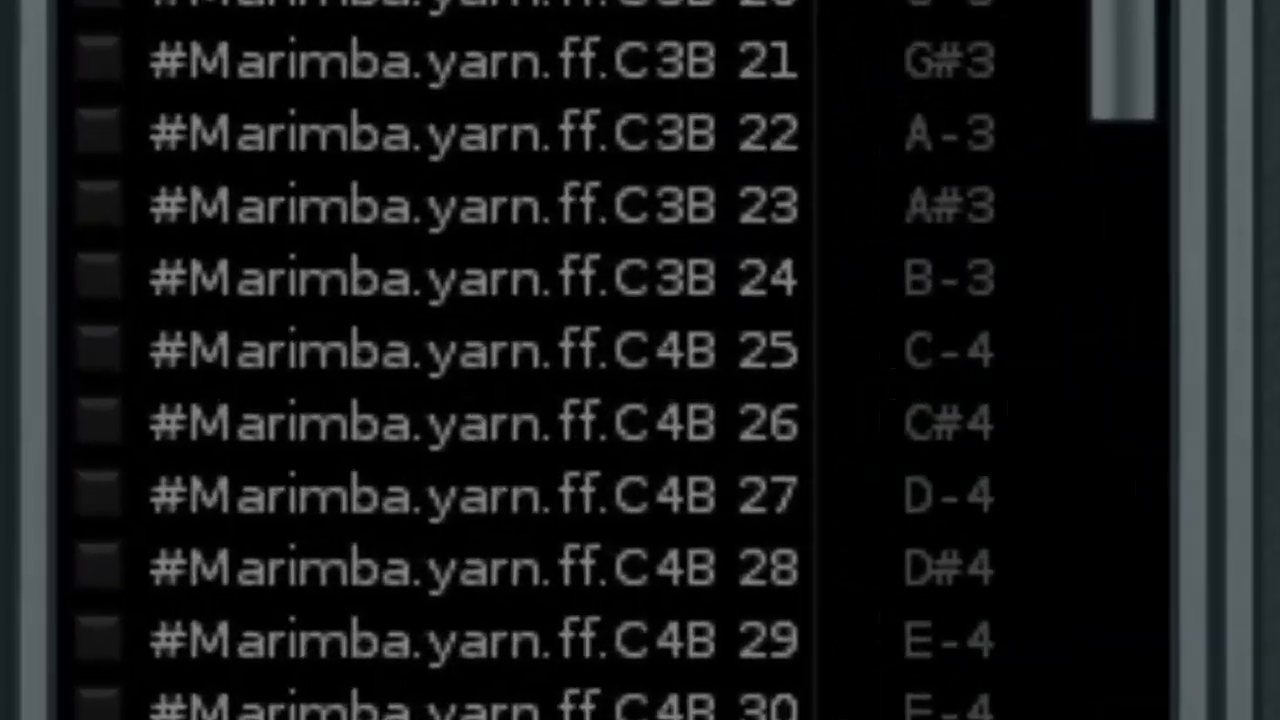
scroll(440, 150, "up", 7)
left_click(440, 130)
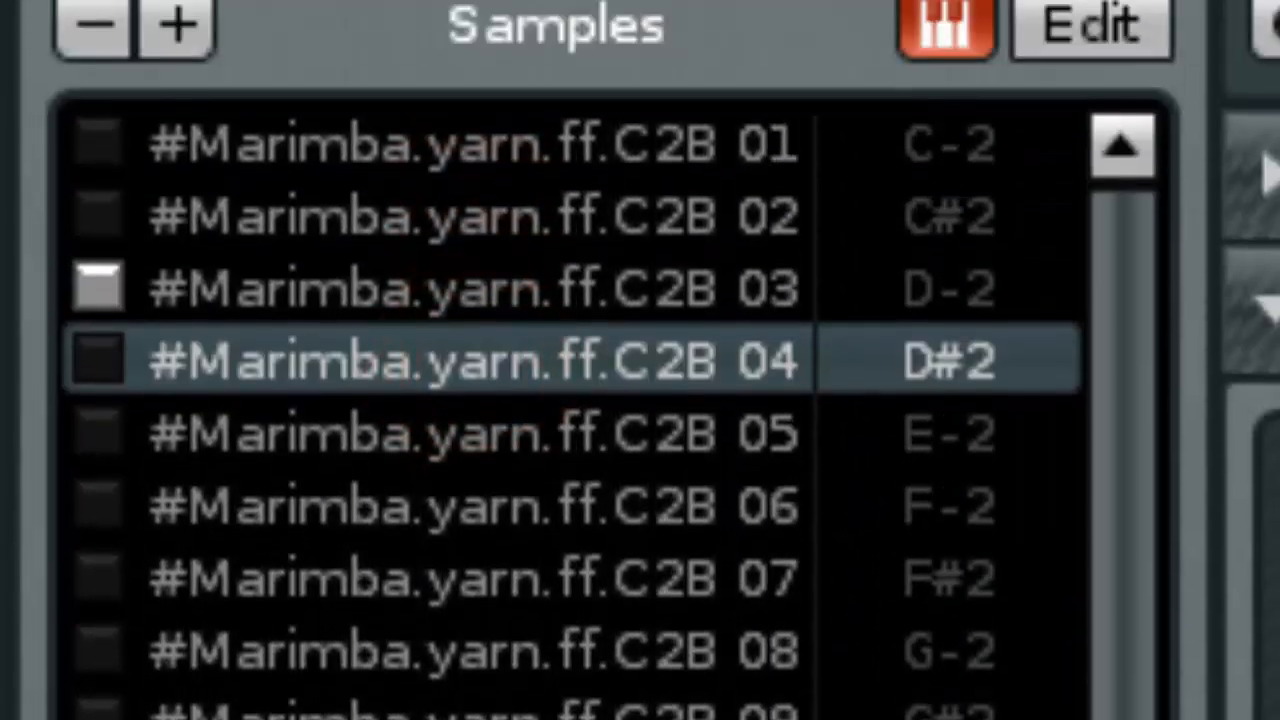
left_click(371, 425)
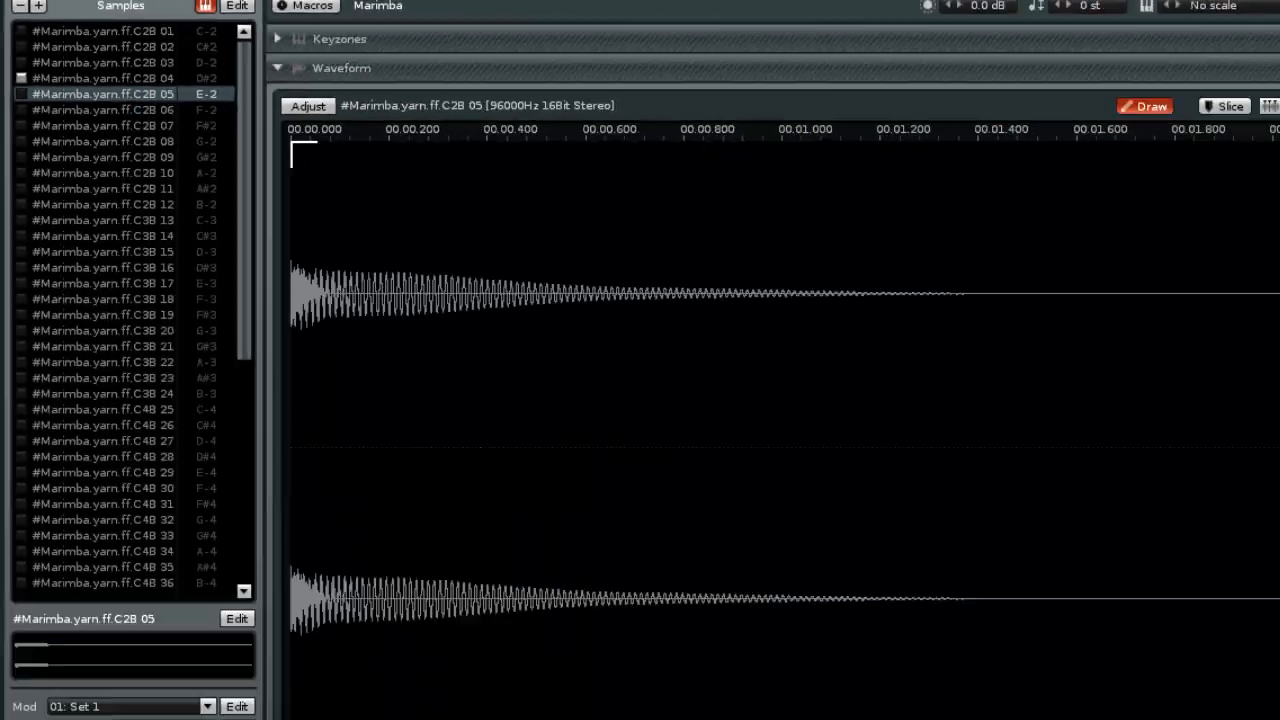
left_click(735, 607)
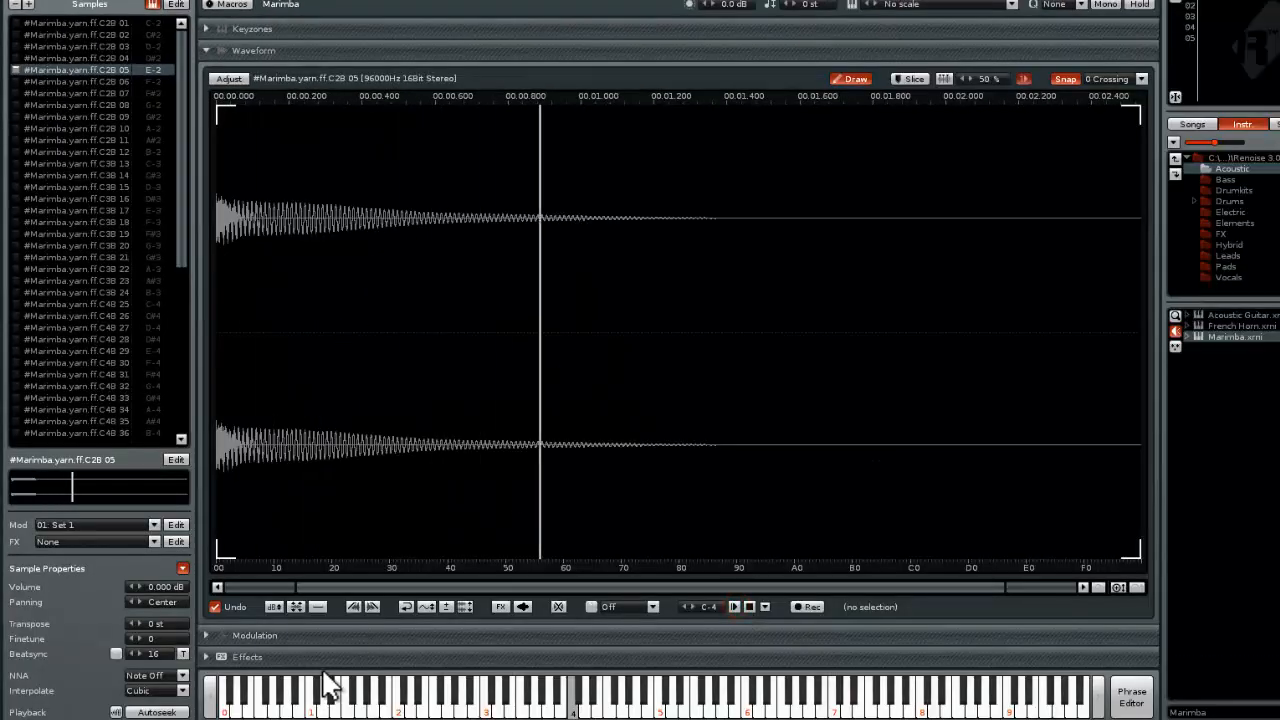
Audition the Marimba instrument with notes across the on-screen keyboard, watching which mapped sample each note triggers
left_click(625, 706)
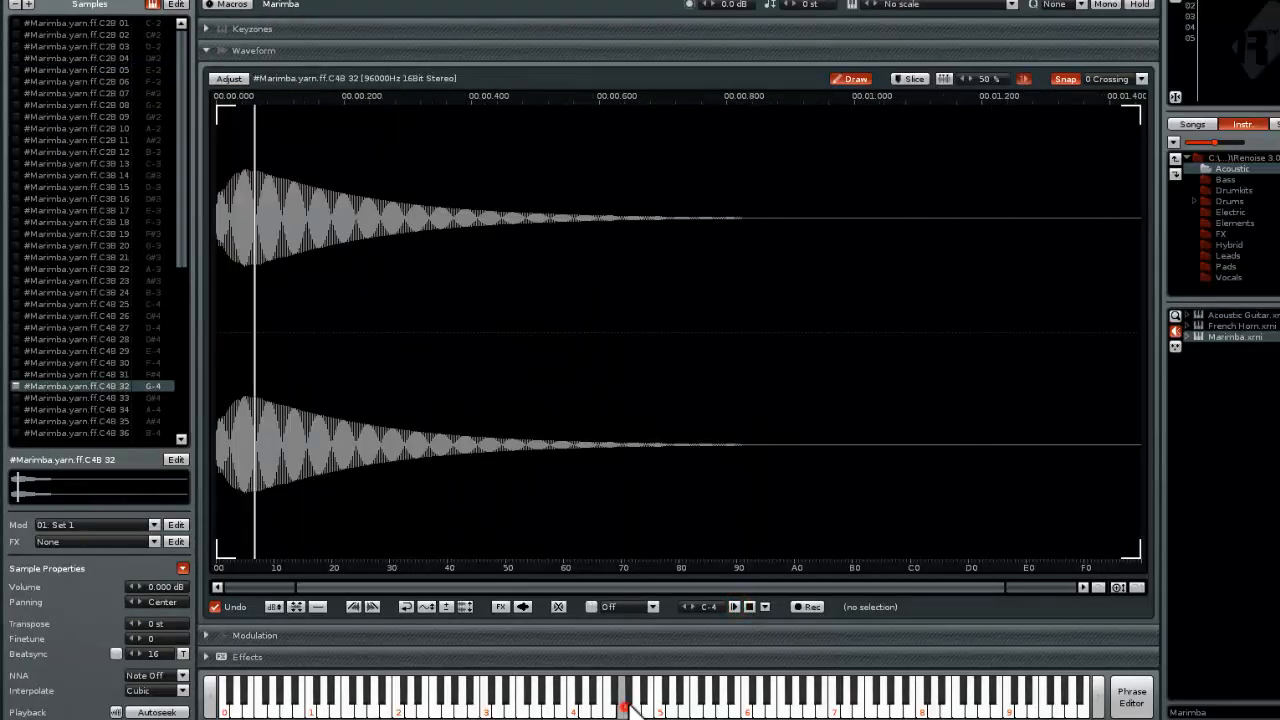
left_click(671, 710)
left_click(719, 708)
left_click(643, 704)
left_click(579, 699)
left_click(523, 701)
left_click(571, 699)
left_click(663, 702)
left_click(733, 702)
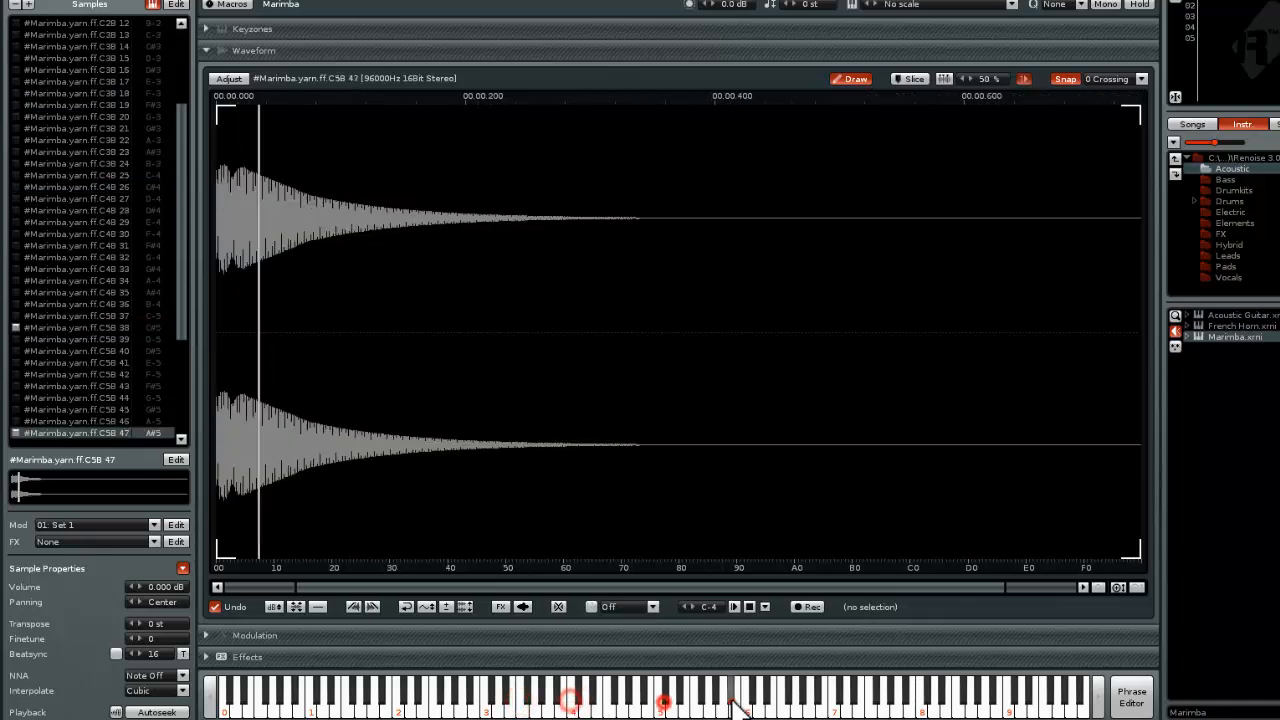
left_click(779, 702)
left_click(800, 702)
left_click(835, 700)
left_click(727, 695)
left_click(657, 696)
left_click(573, 698)
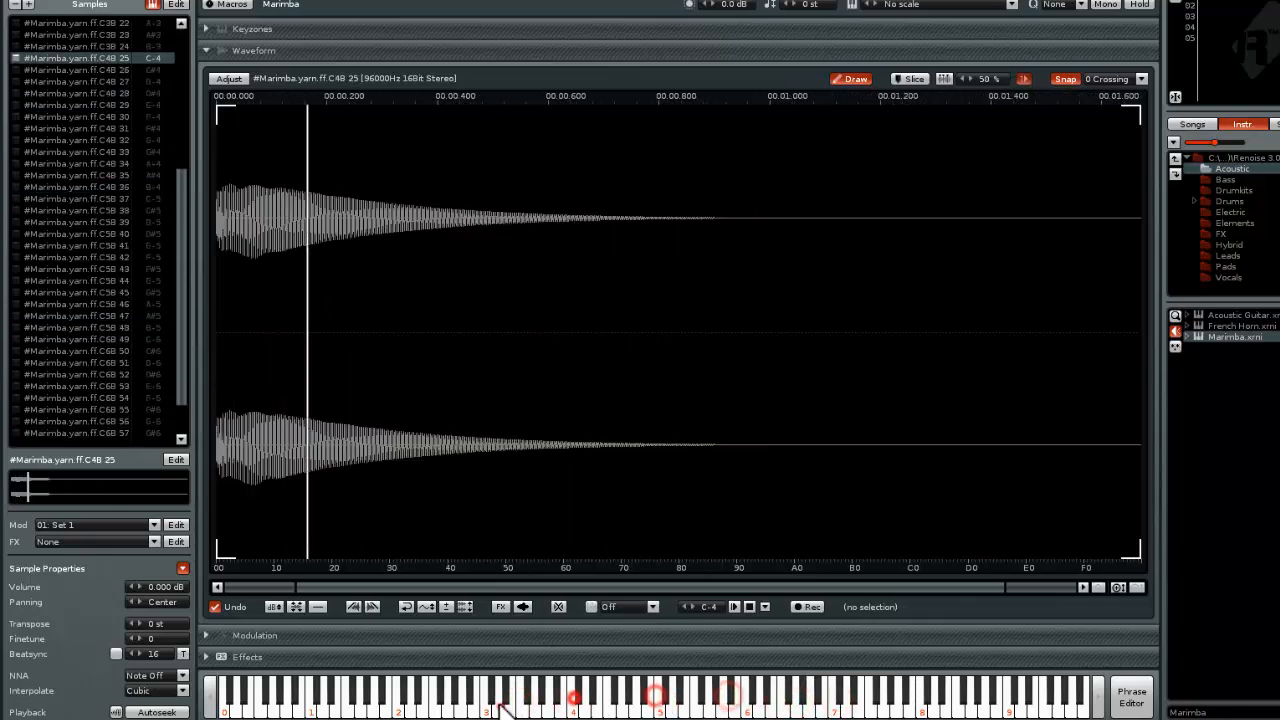
left_click(501, 706)
left_click(602, 710)
left_click(718, 711)
left_click(779, 711)
left_click(709, 711)
left_click(607, 711)
left_click(551, 711)
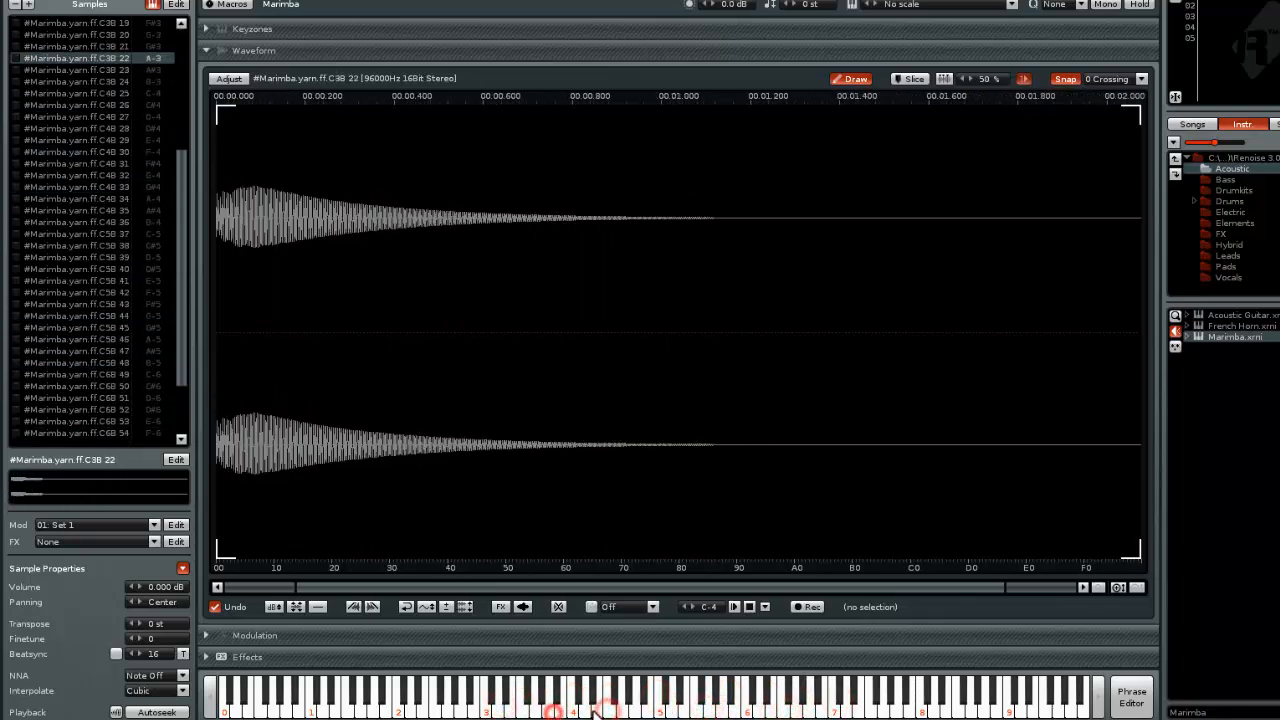
Play progressively higher notes on the on-screen keyboard, up to A-6, to follow the Marimba's C6B samples
left_click(629, 712)
left_click(693, 712)
left_click(764, 712)
left_click(808, 711)
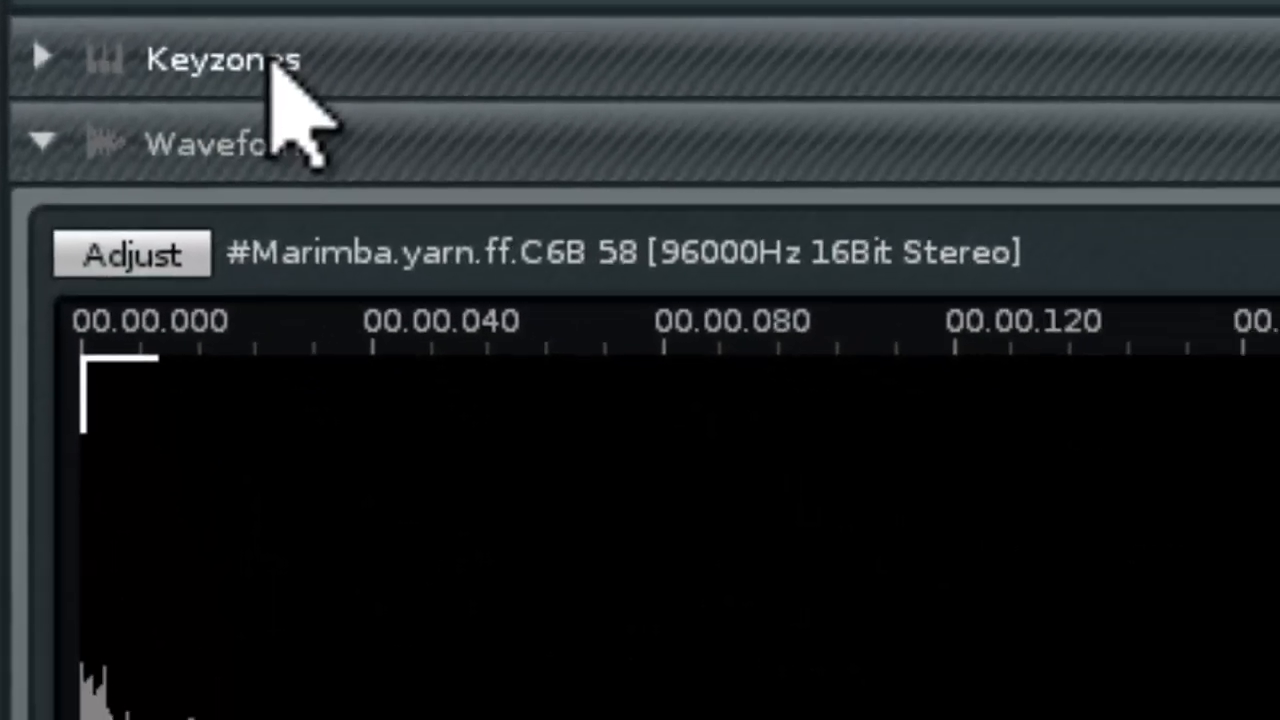
Open the sampler's Keyzones section, select the keyzone of sample C2B 01 and play runs of notes over the mapped range
left_click(328, 74)
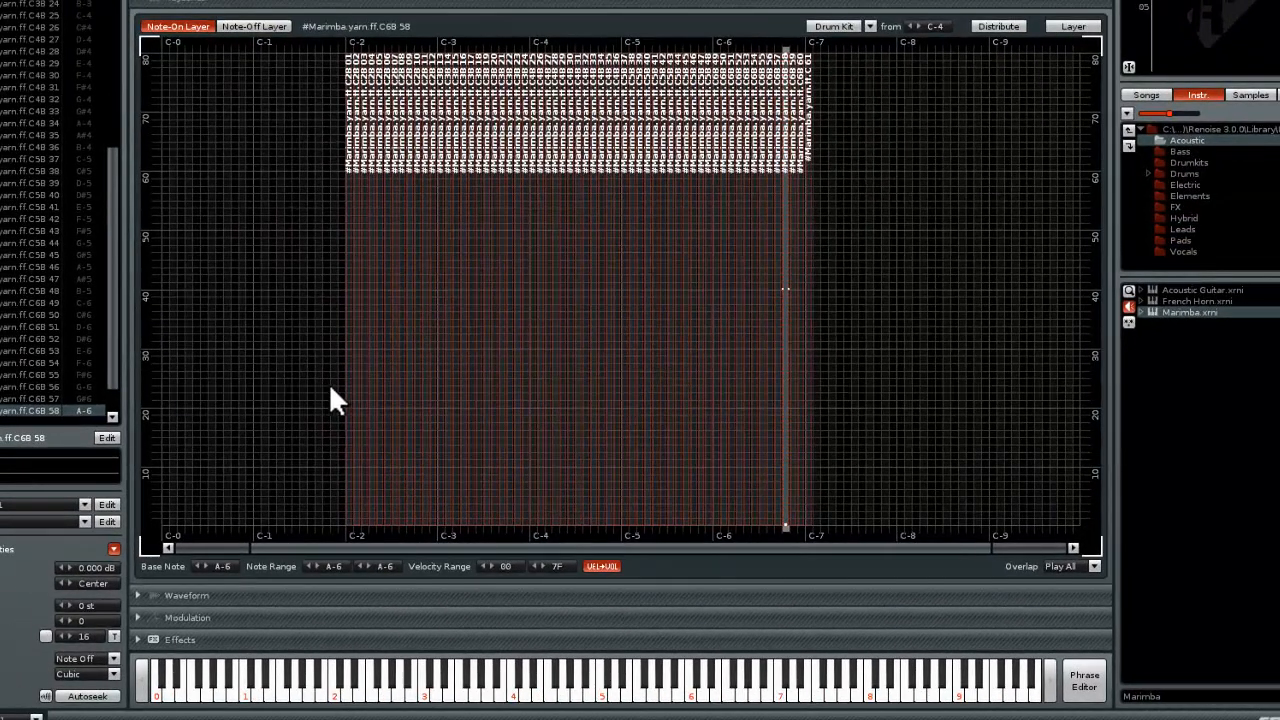
left_click(347, 390)
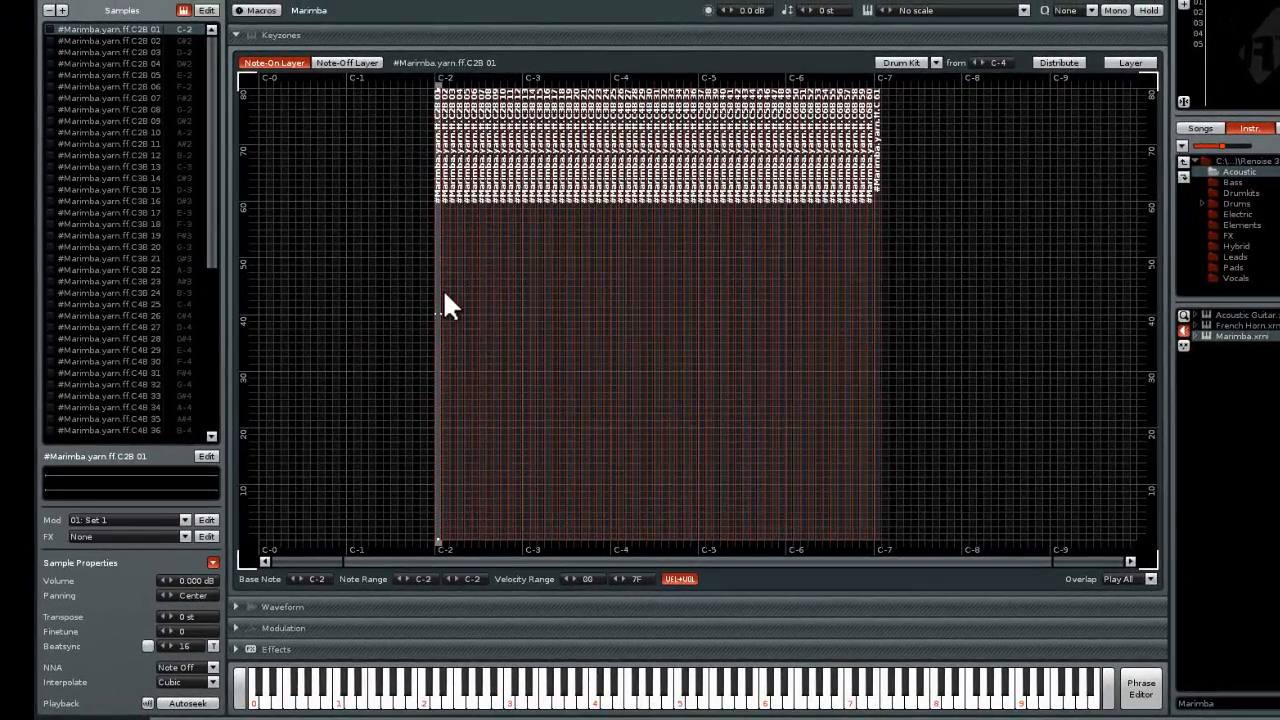
mouse_move(441, 315)
left_mouse_down()
mouse_move(846, 314)
mouse_move(446, 318)
left_mouse_up()
left_click_drag(437, 705, 566, 705)
left_click_drag(444, 697, 498, 705)
left_click_drag(643, 713, 455, 705)
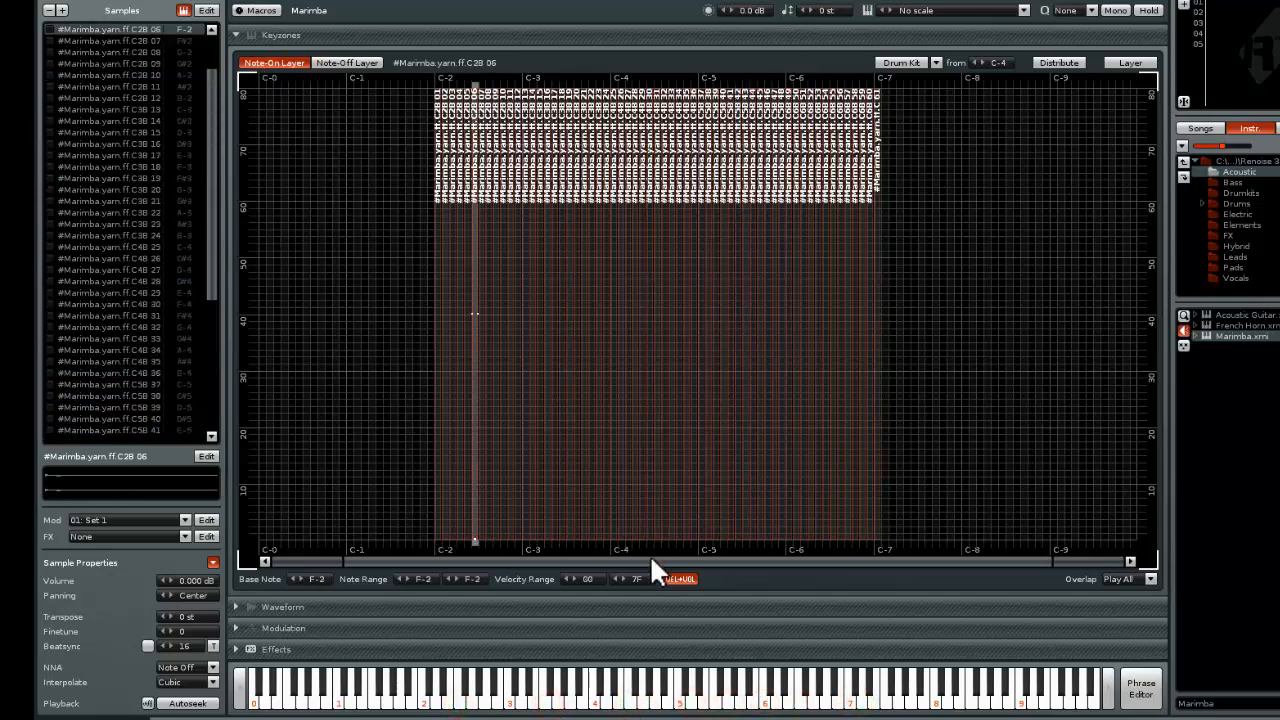
Audition notes in octaves 3 to 5 and examine which sample and keyzone each one triggers
left_click(622, 690)
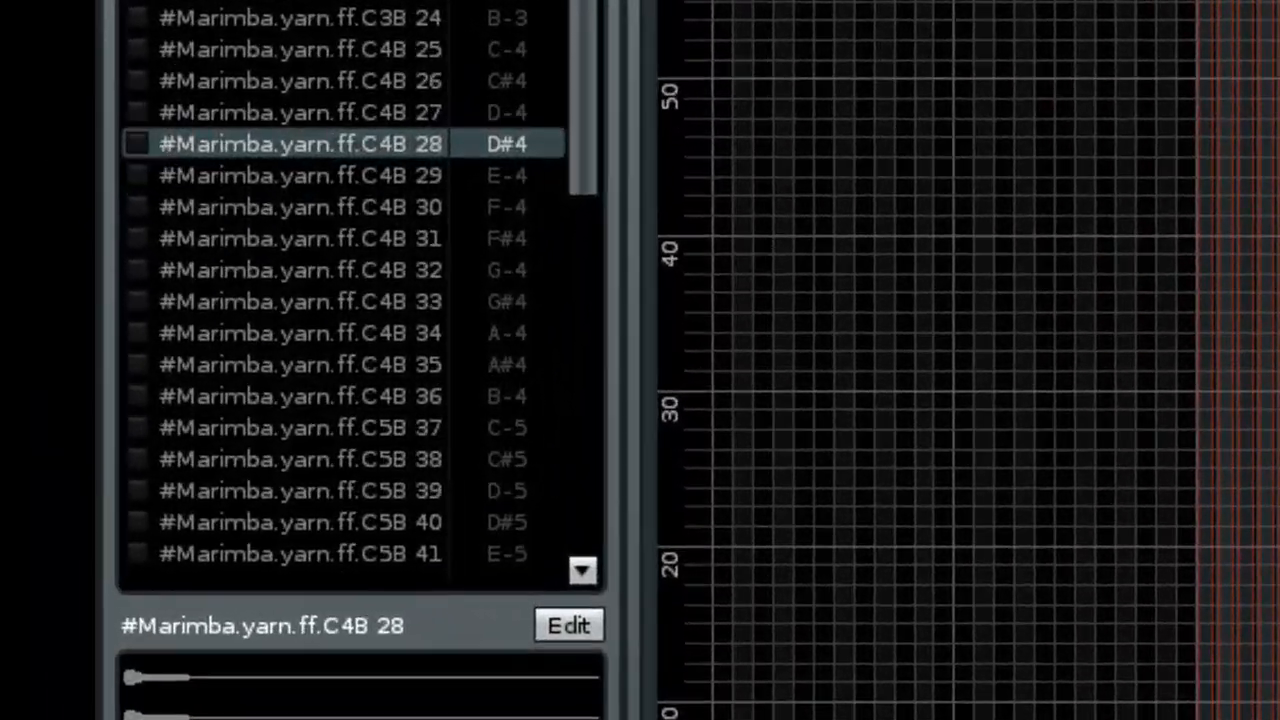
left_click(300, 428)
left_click(300, 49)
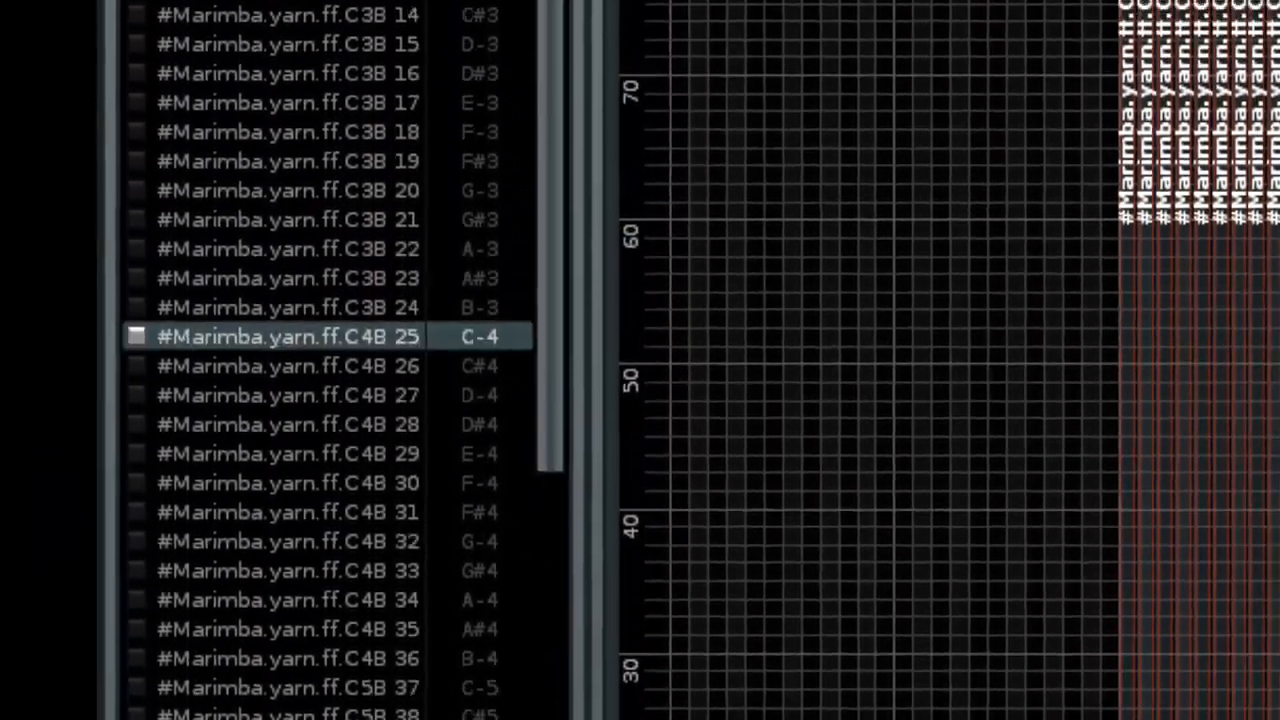
key("y")
key("o")
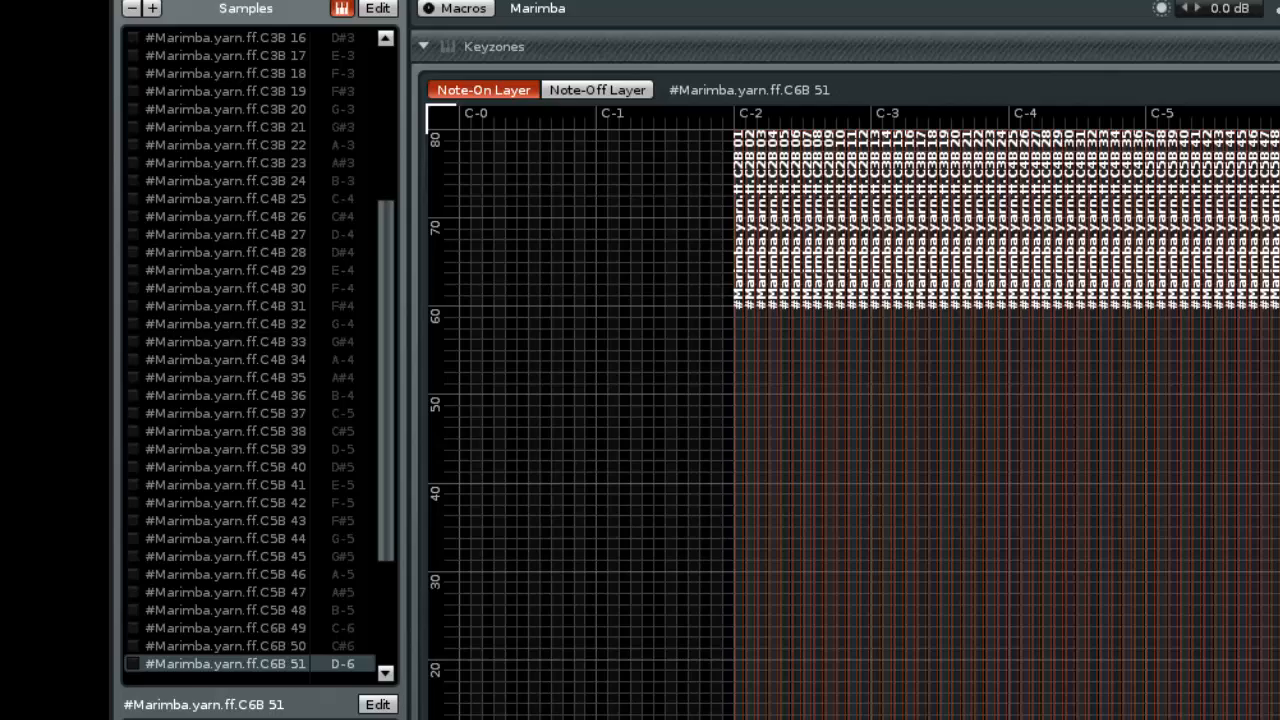
left_click(967, 482)
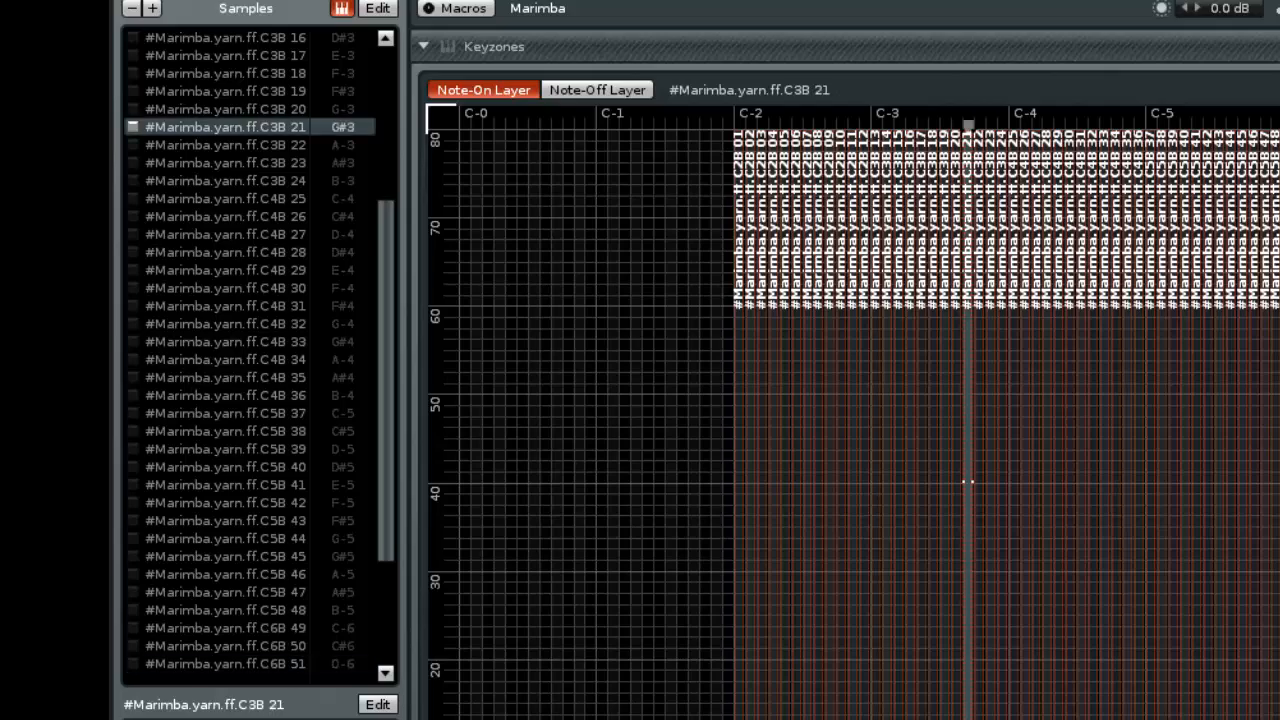
left_click(1172, 481)
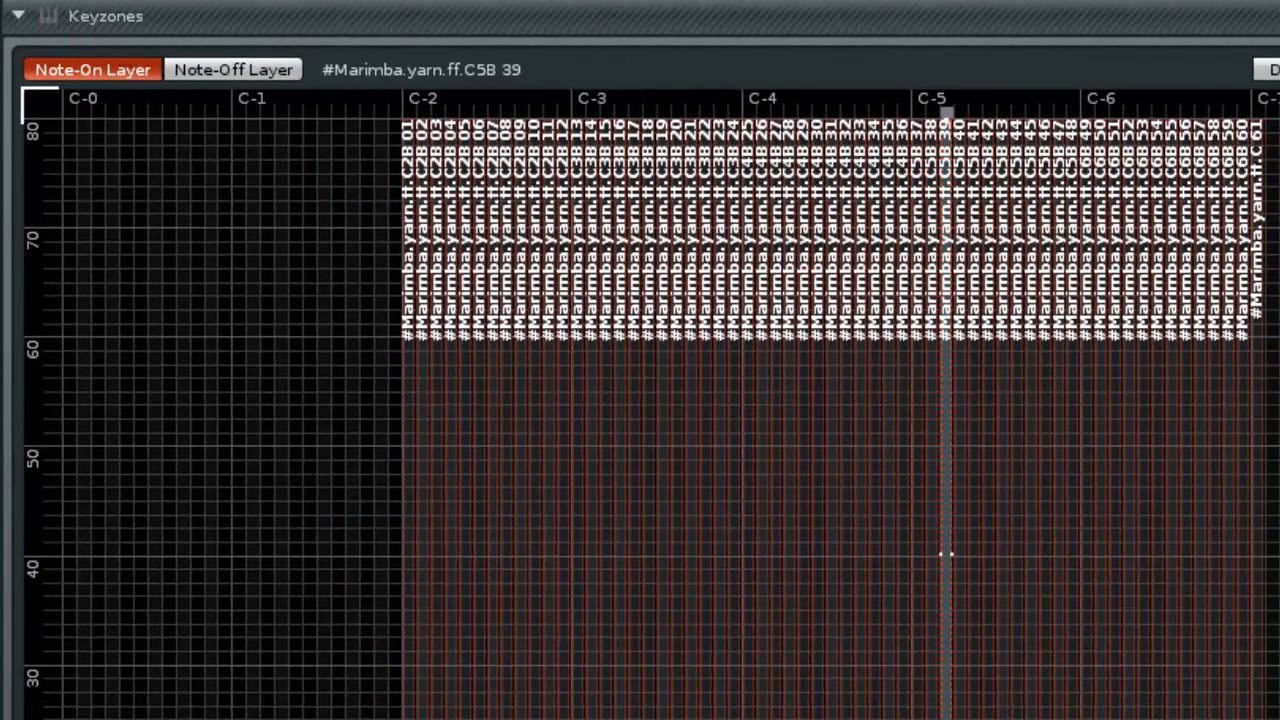
Collapse Keyzones, open the Modulation section and view the Volume, Panning, Pitch, Frequency and Bandwidth targets
left_click(118, 22)
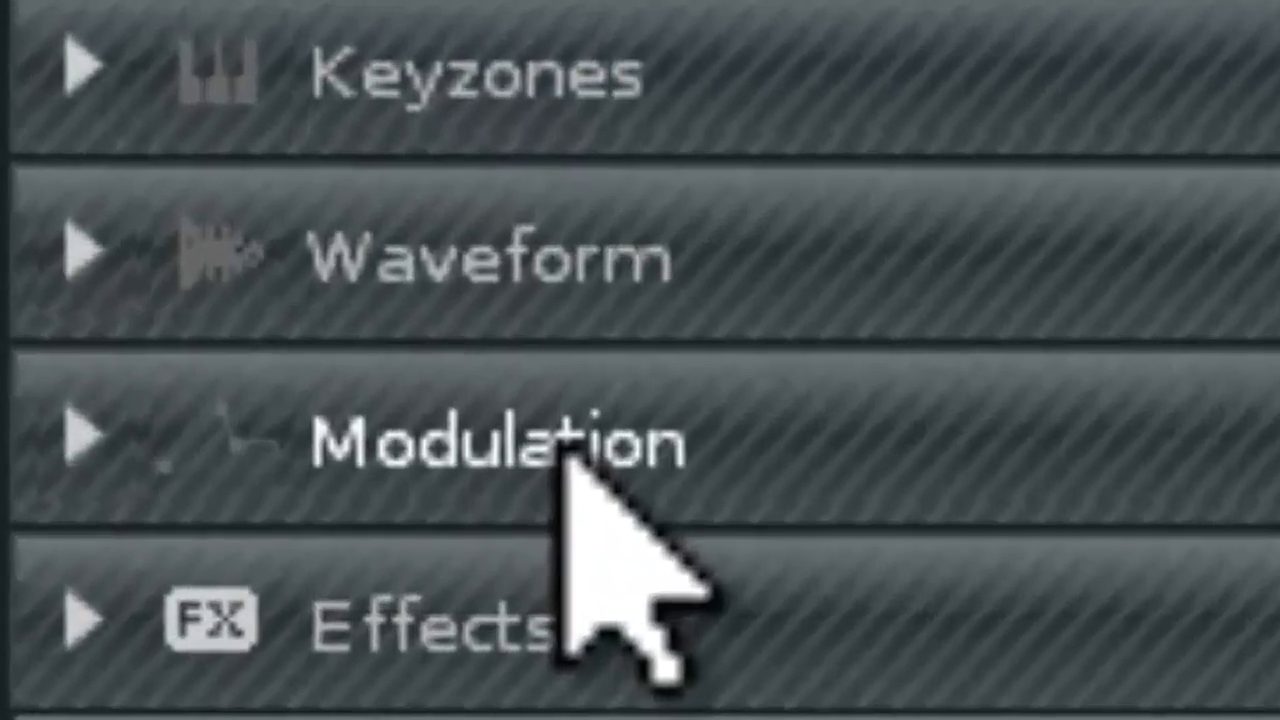
left_click(550, 450)
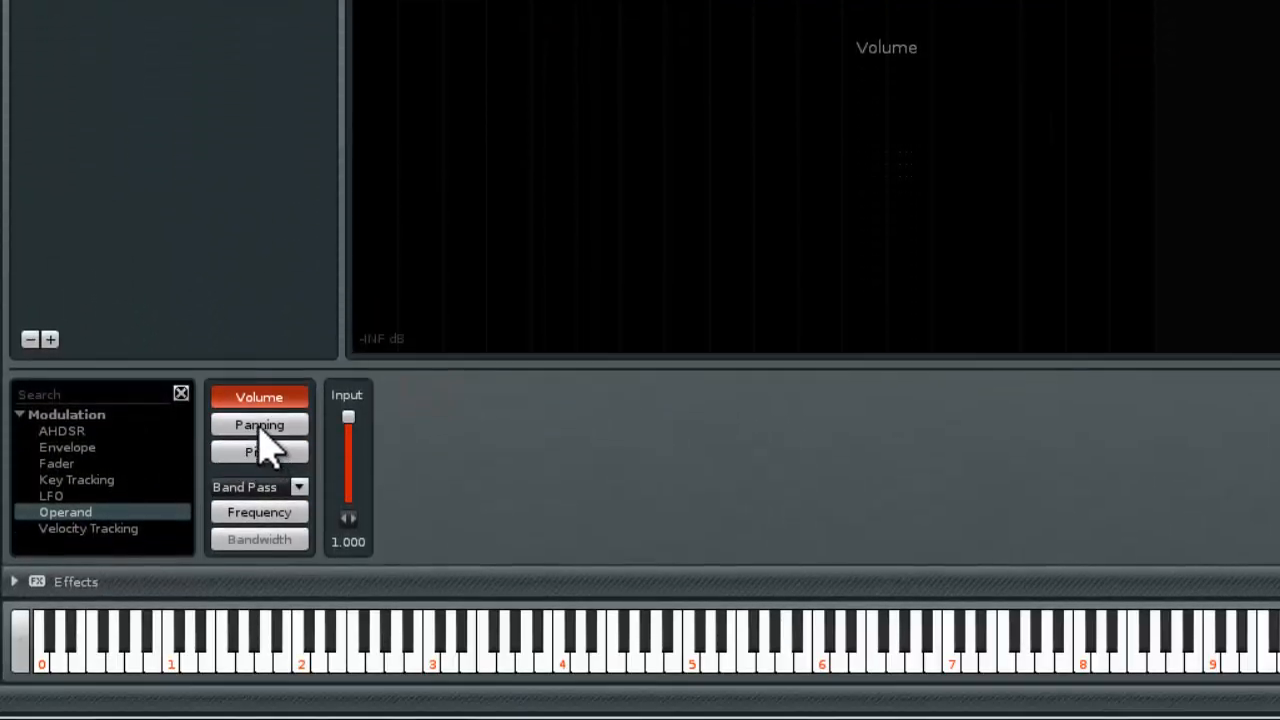
left_click(259, 423)
left_click(262, 446)
left_click(268, 508)
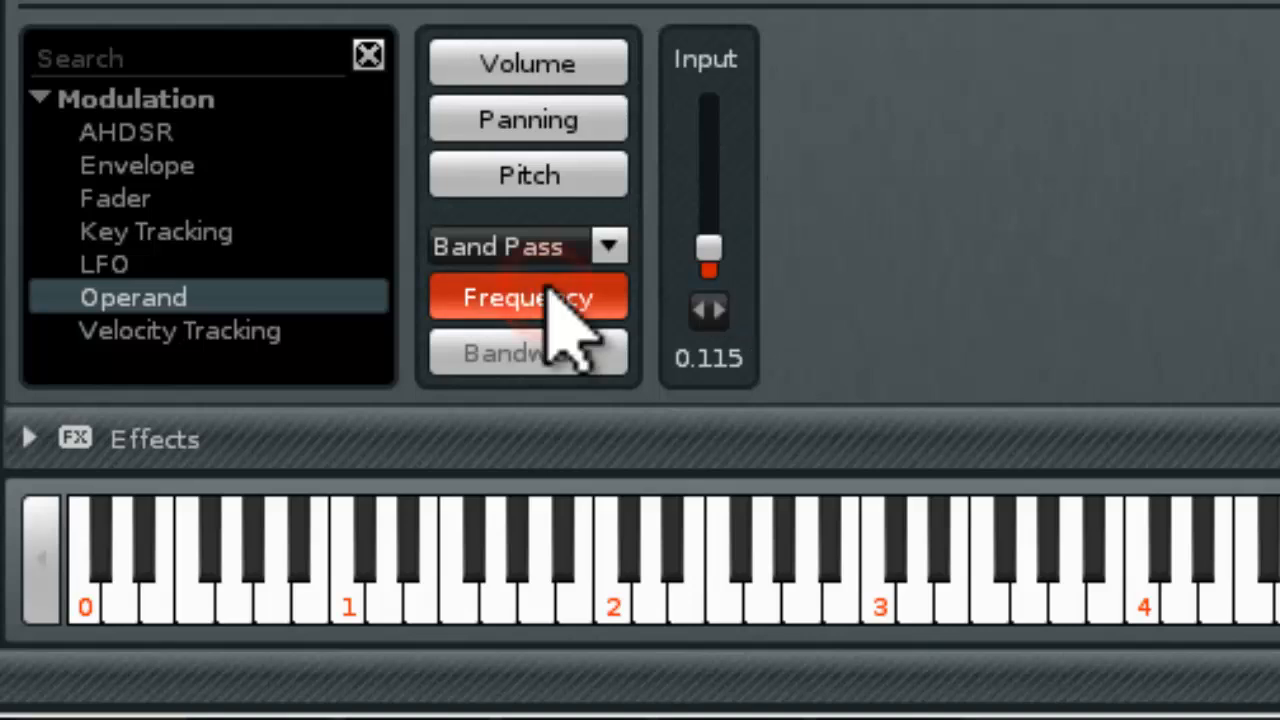
left_click(555, 354)
left_click(876, 54)
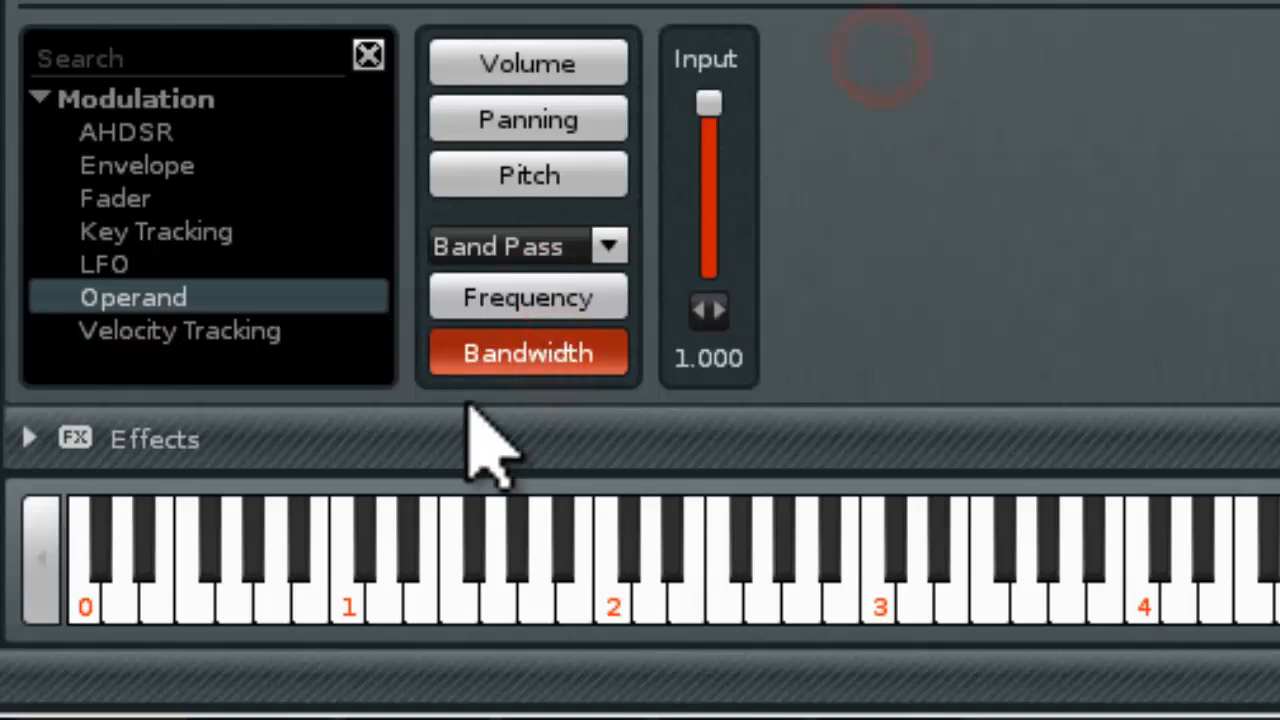
left_click(512, 298)
left_click(545, 58)
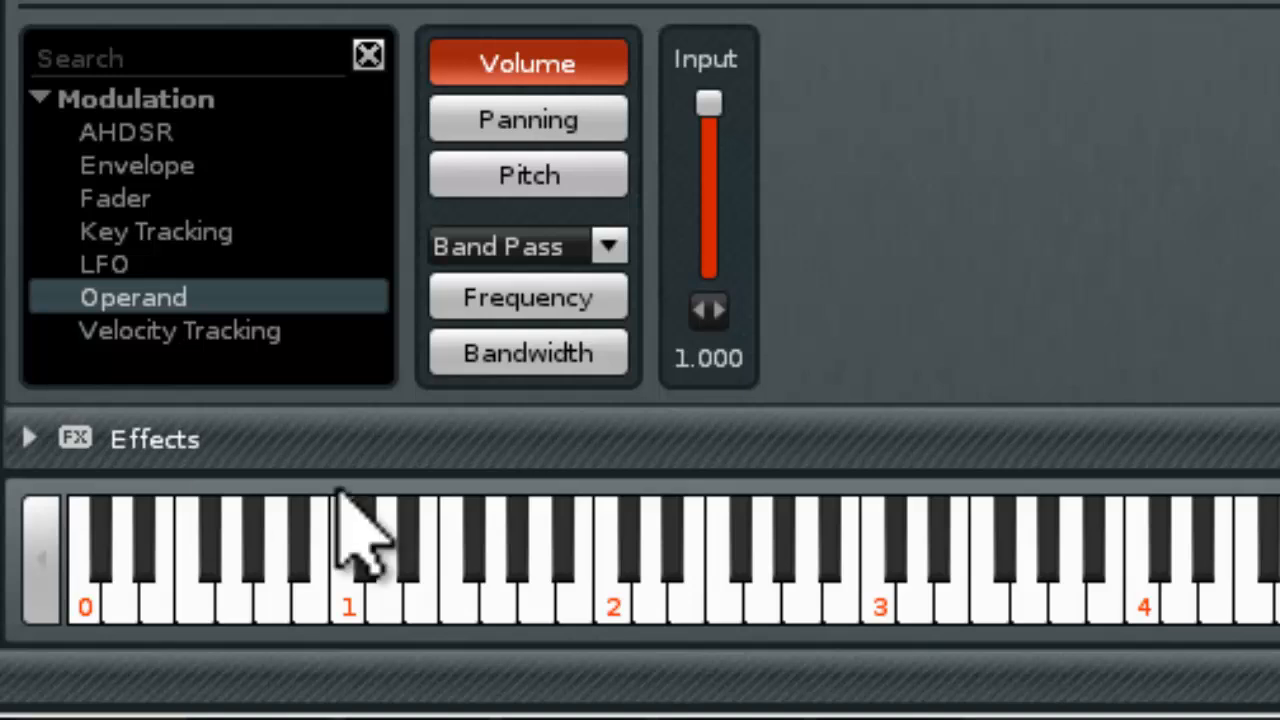
Look through the available filter types for the modulation set, keeping Band Pass selected
left_click(538, 358)
left_click(528, 292)
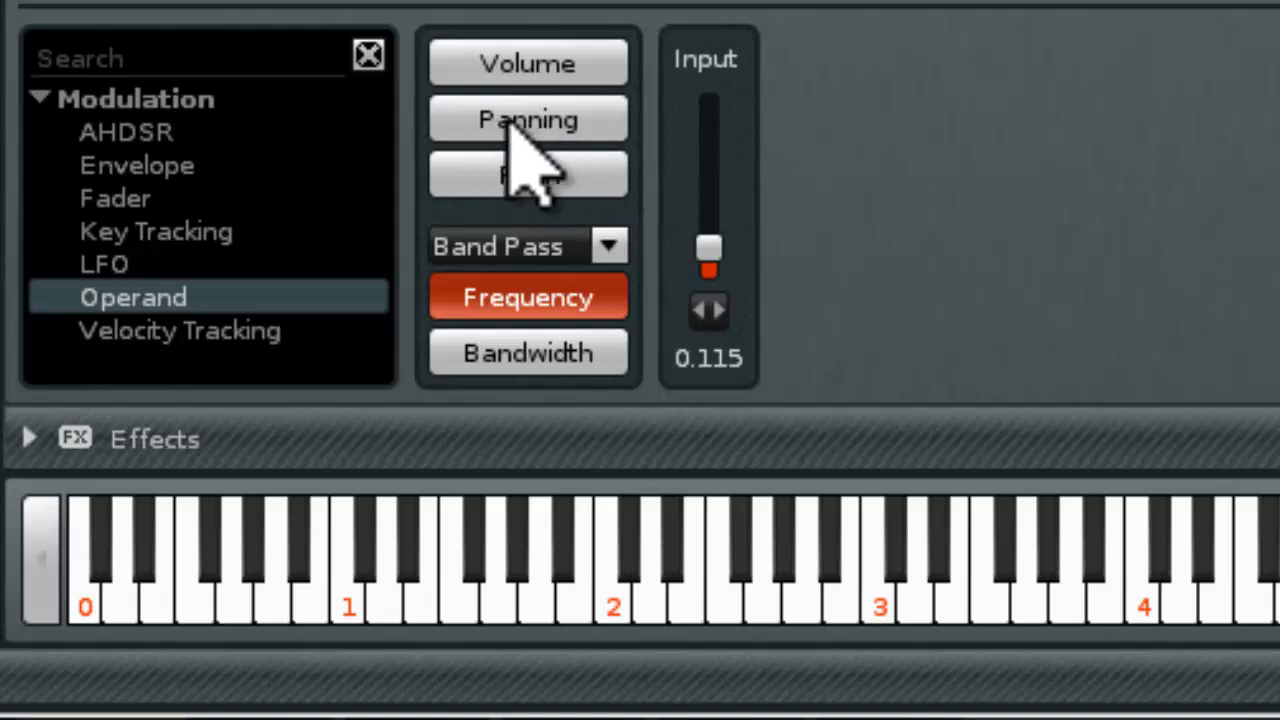
left_click(610, 244)
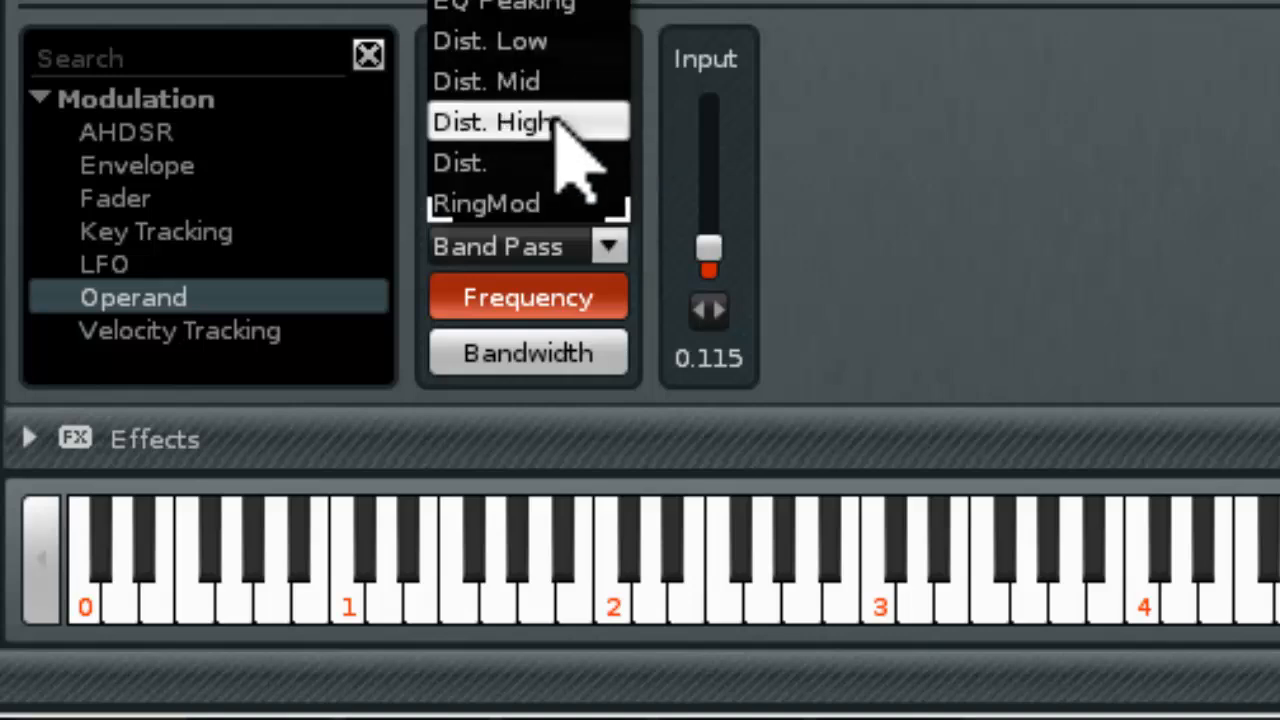
left_click(1082, 180)
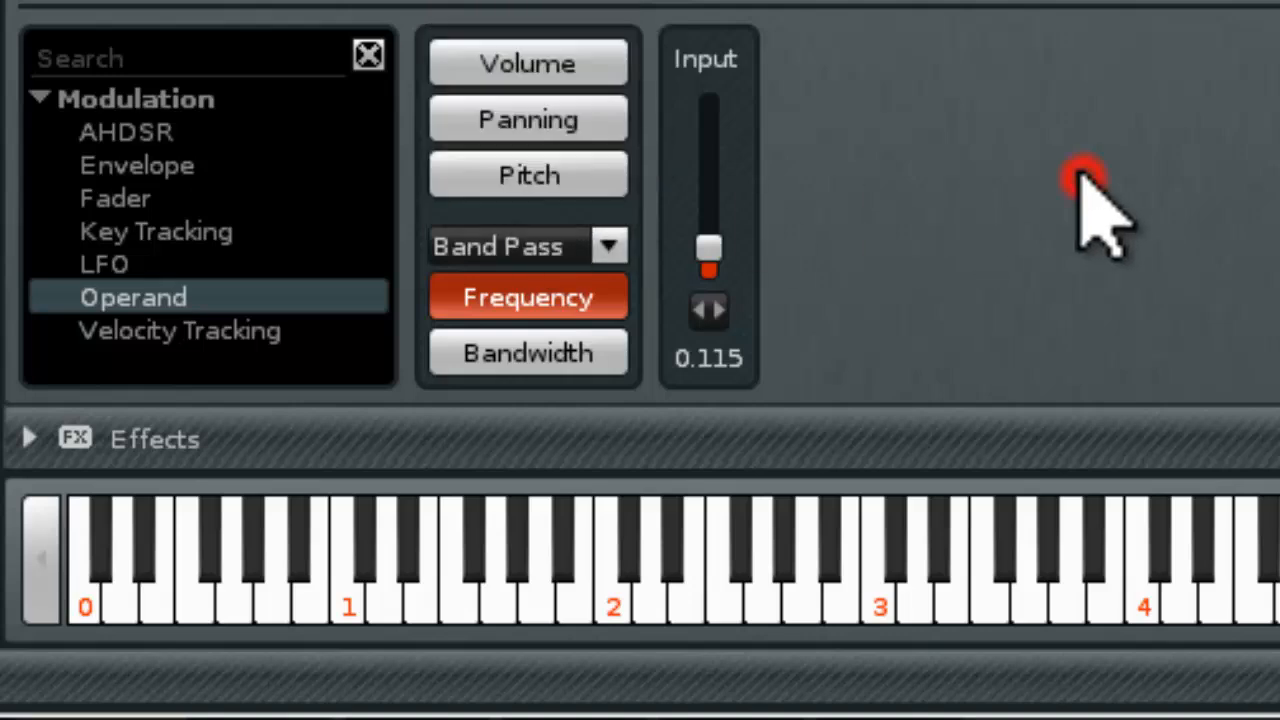
Compare the filter's Bandwidth and Frequency modulation targets and return through Pitch and Panning to Volume
left_click(560, 355)
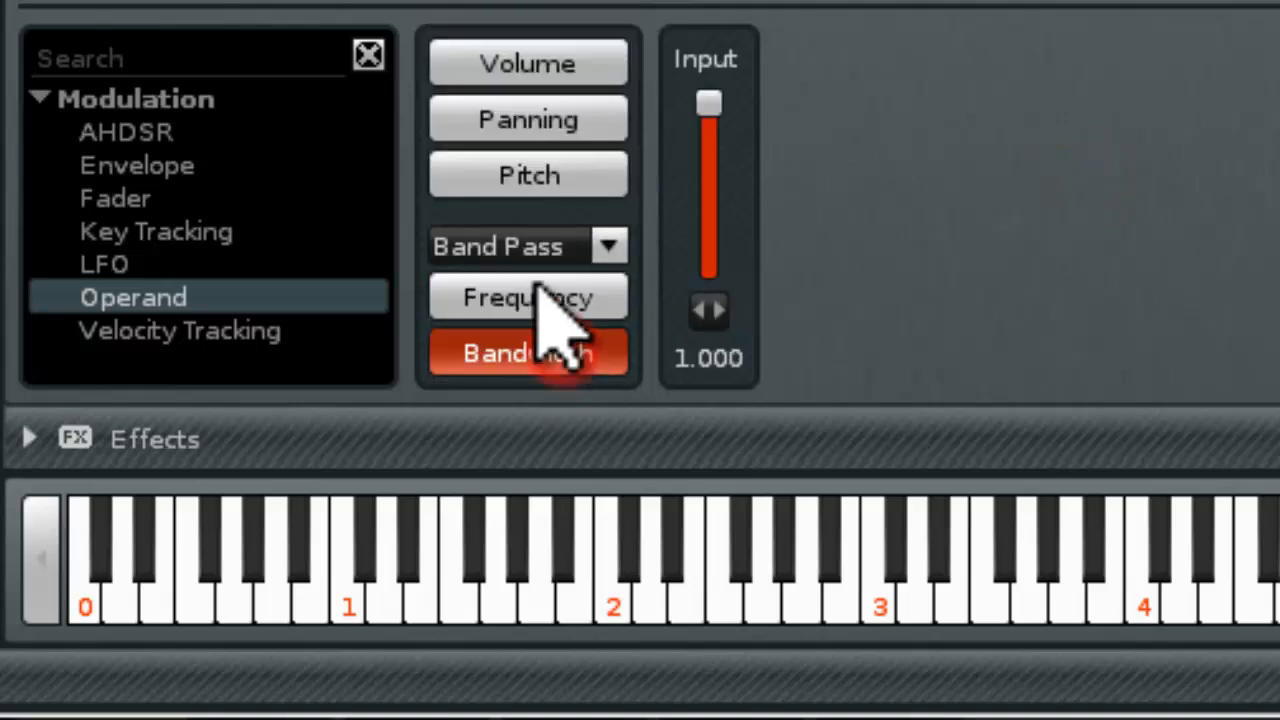
left_click(535, 292)
left_click(548, 348)
left_click(535, 300)
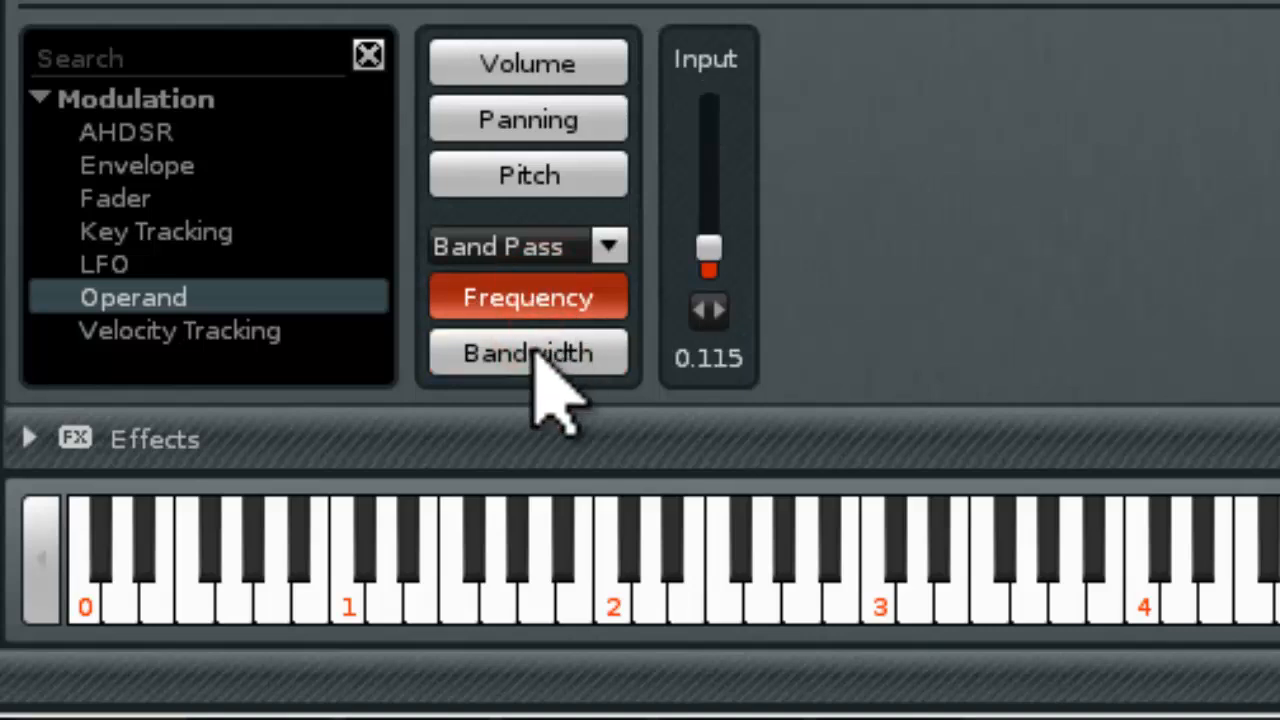
left_click(535, 350)
left_click(540, 300)
left_click(537, 172)
left_click(535, 120)
left_click(533, 60)
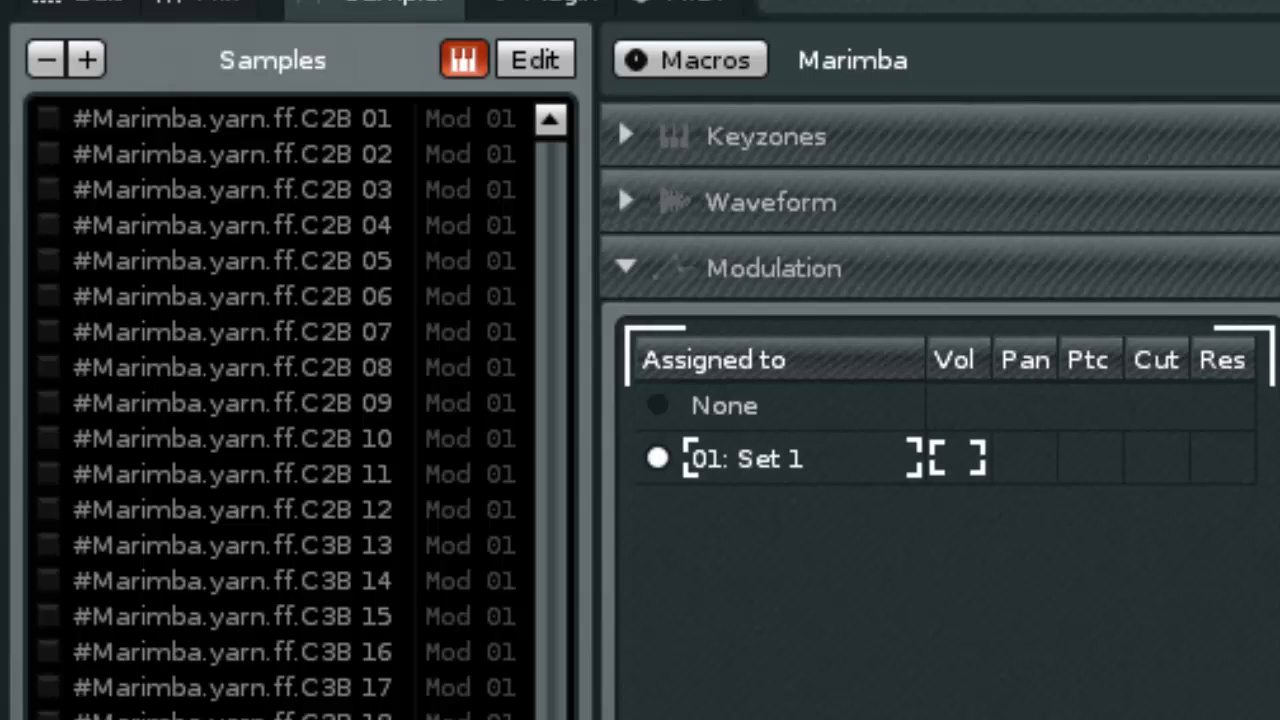
Add an Envelope device to the Pitch modulation of Set 1
left_click_drag(549, 257, 547, 719)
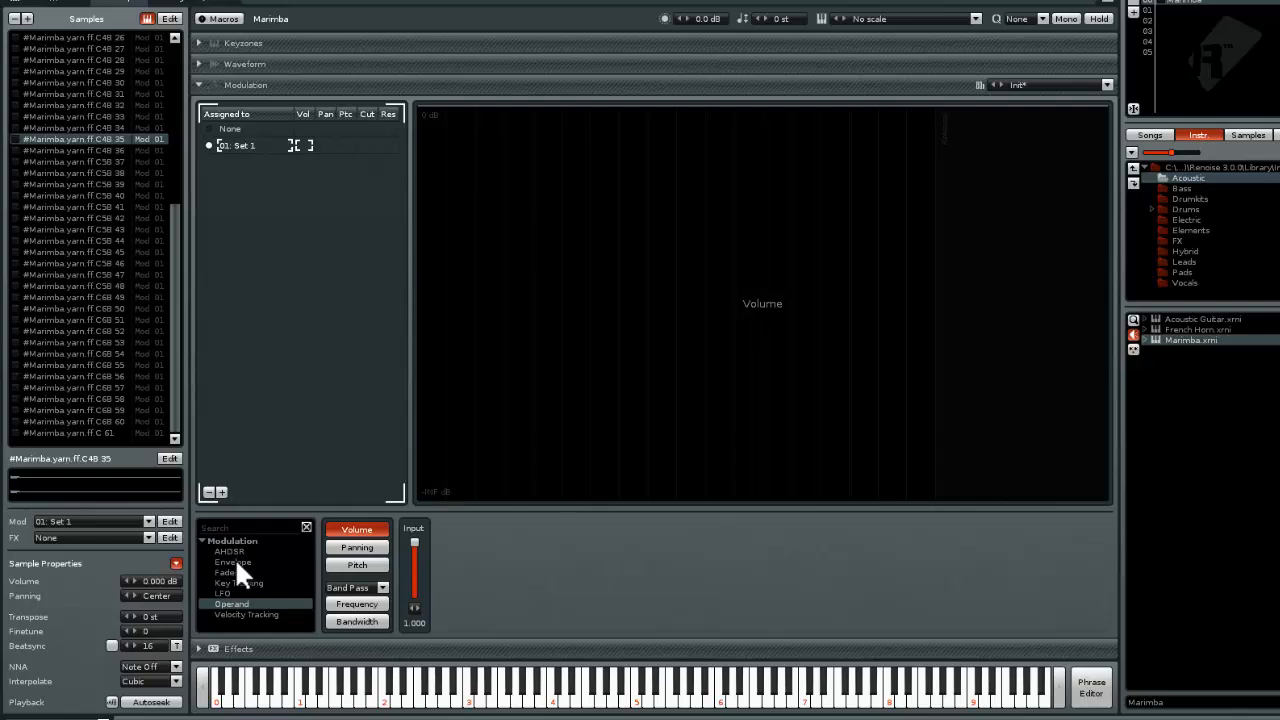
left_click(234, 562)
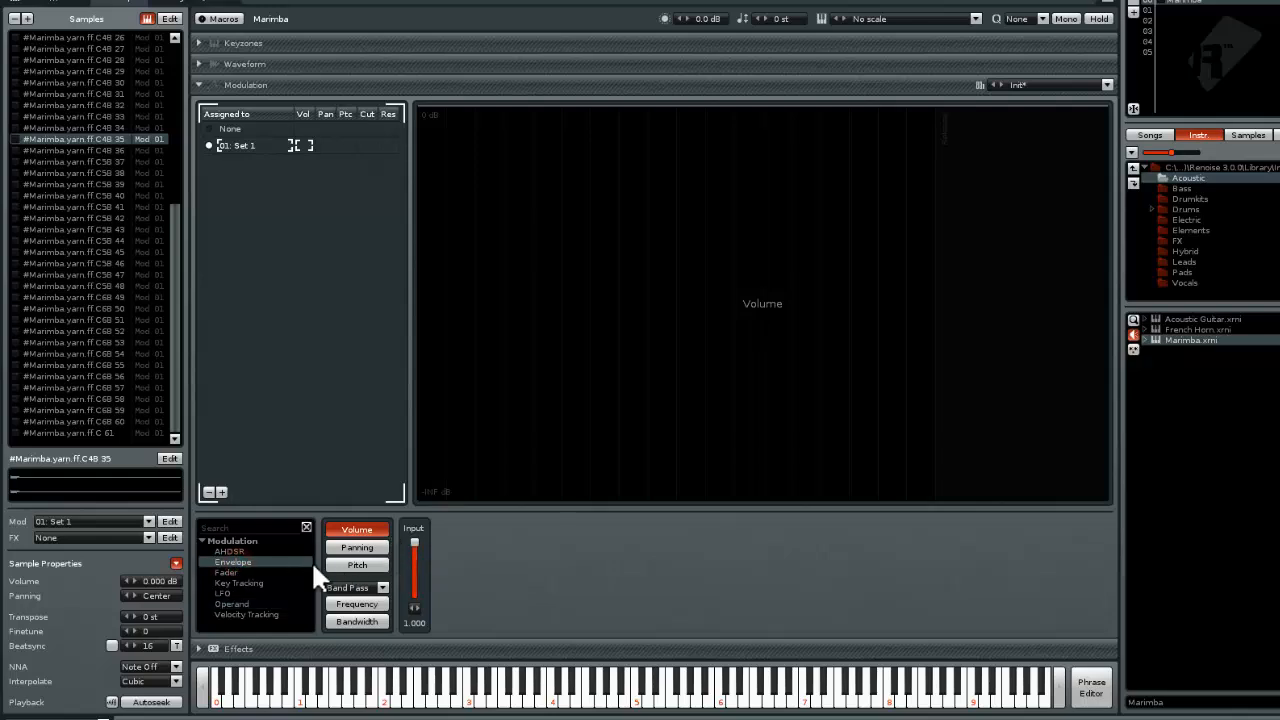
left_click(382, 566)
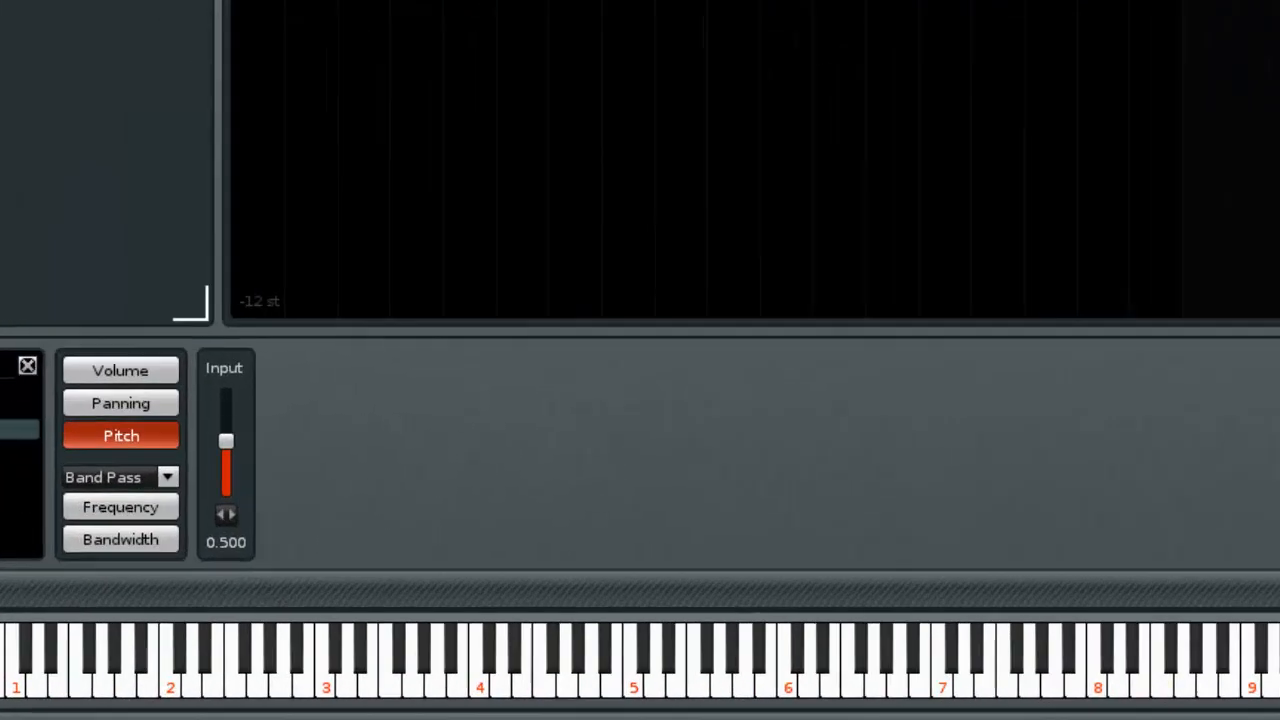
double_click(243, 562)
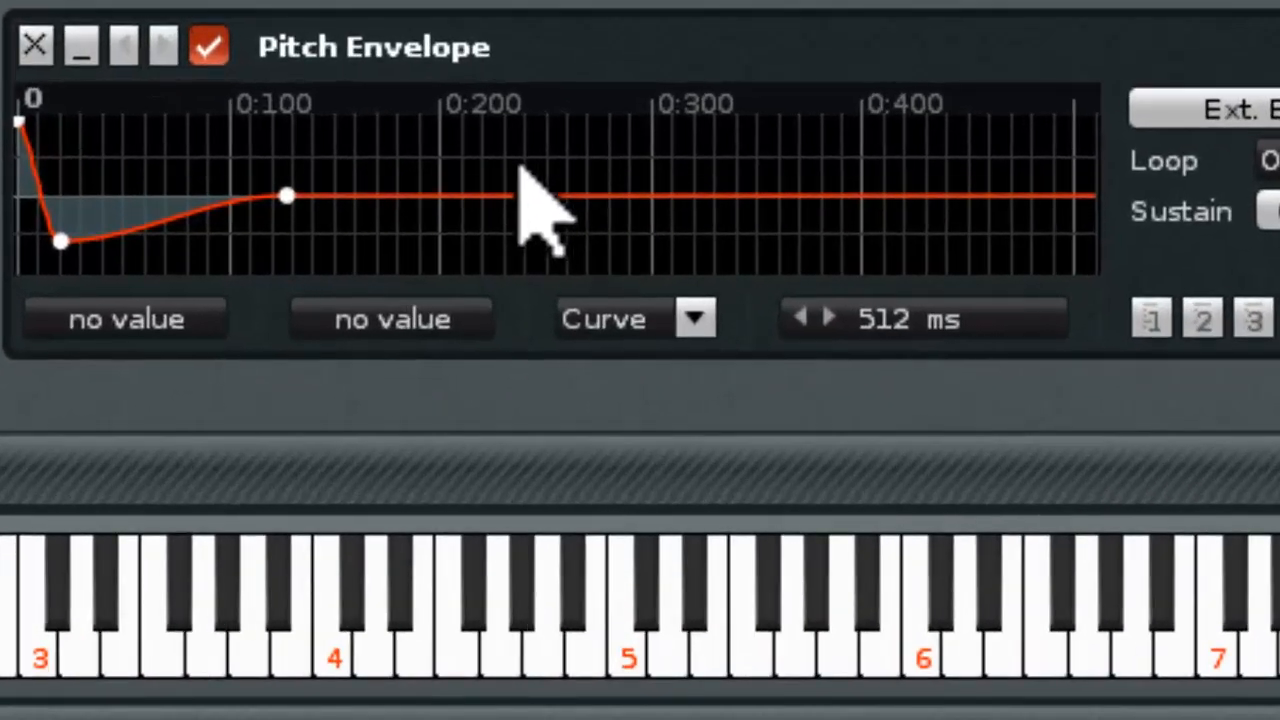
Play several Marimba notes to hear the effect of the pitch envelope
key("z")
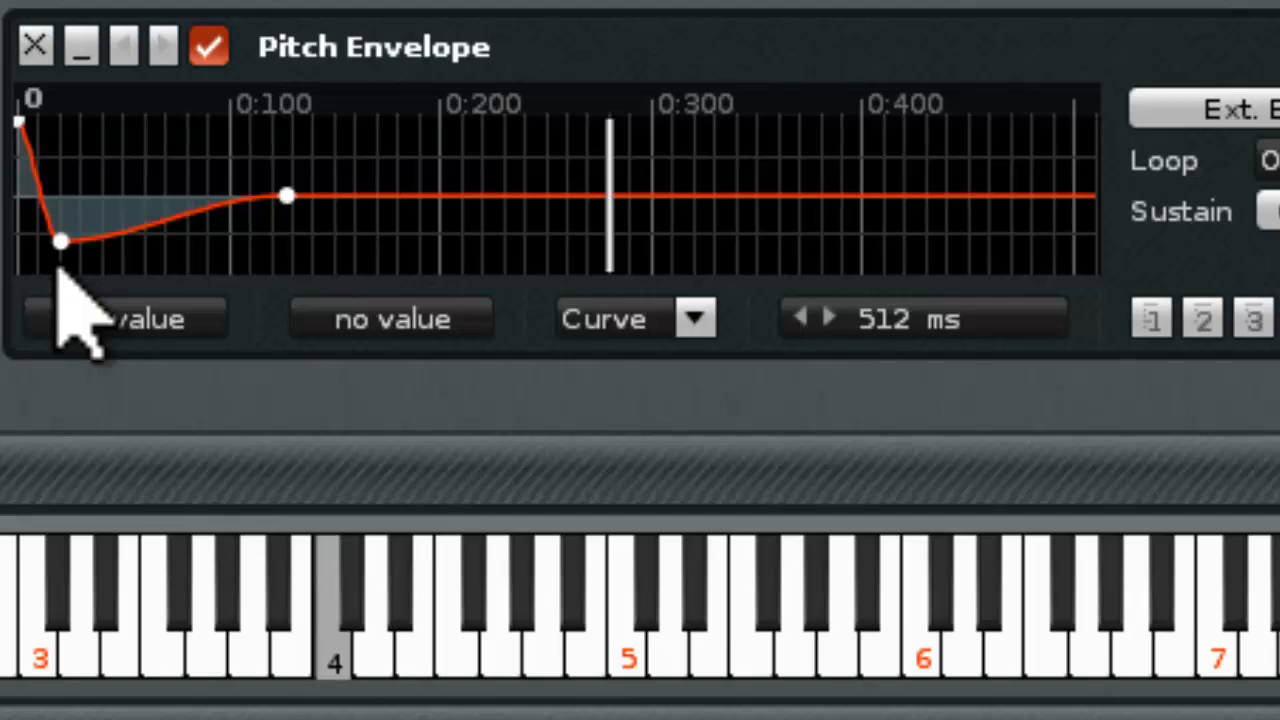
key("c")
key("b")
key("b")
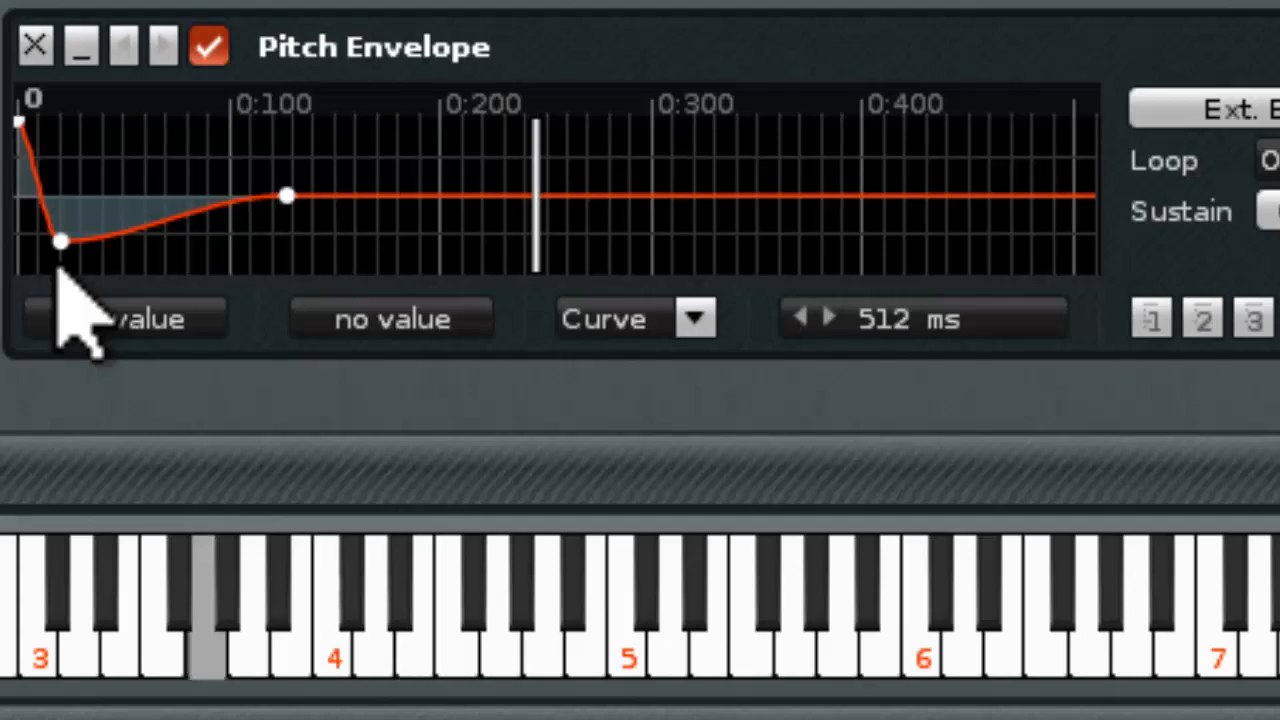
key("c")
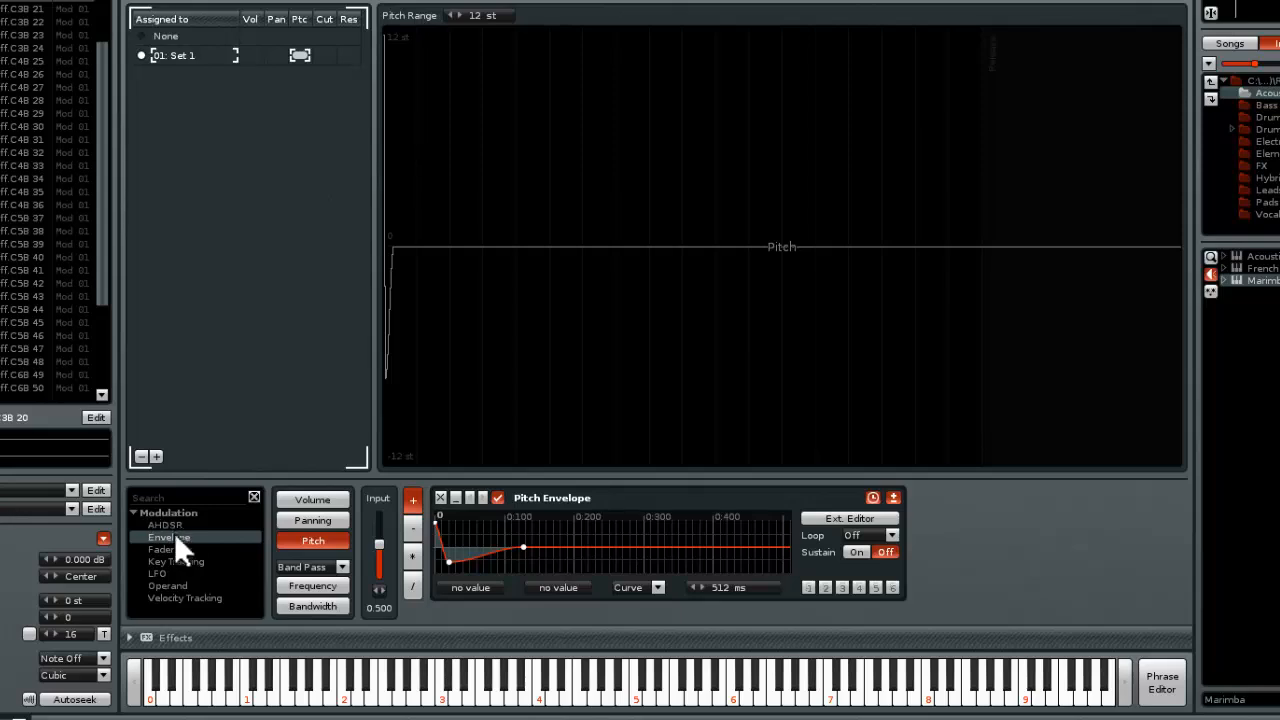
Add an LFO device after the pitch envelope and play several notes to hear the combined pitch modulation
left_click(168, 573)
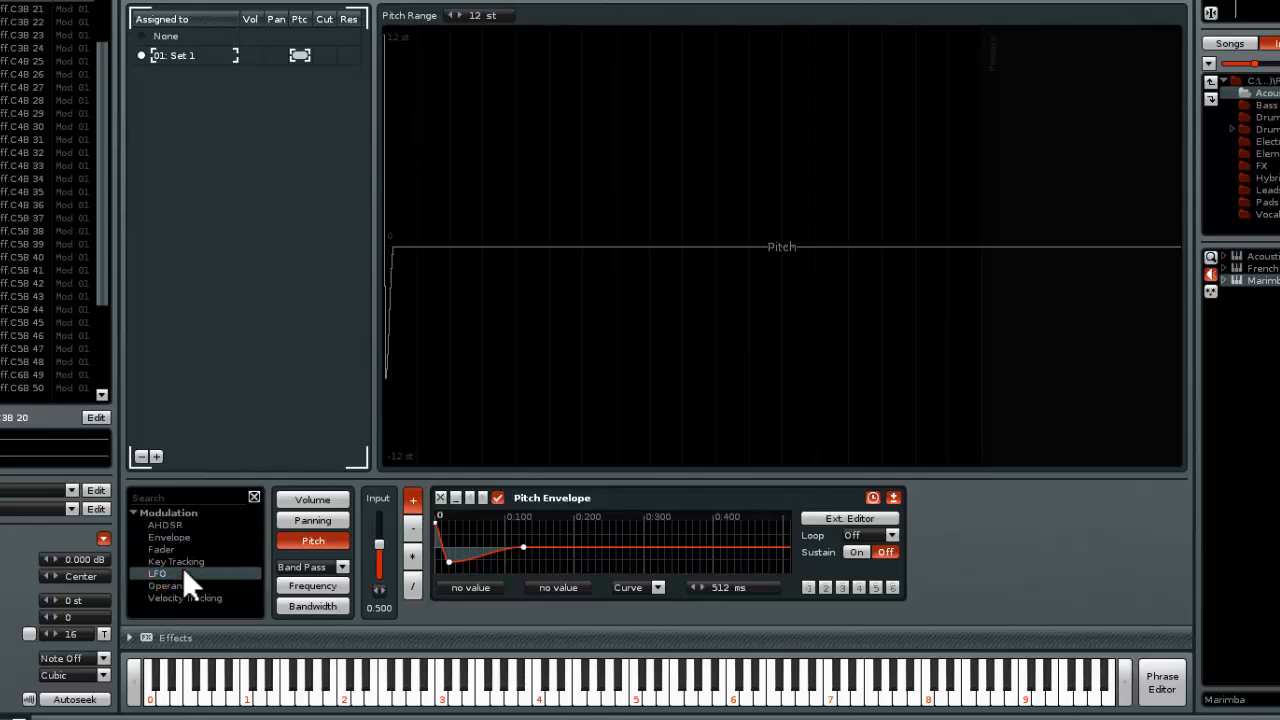
double_click(183, 573)
key("c")
key("c")
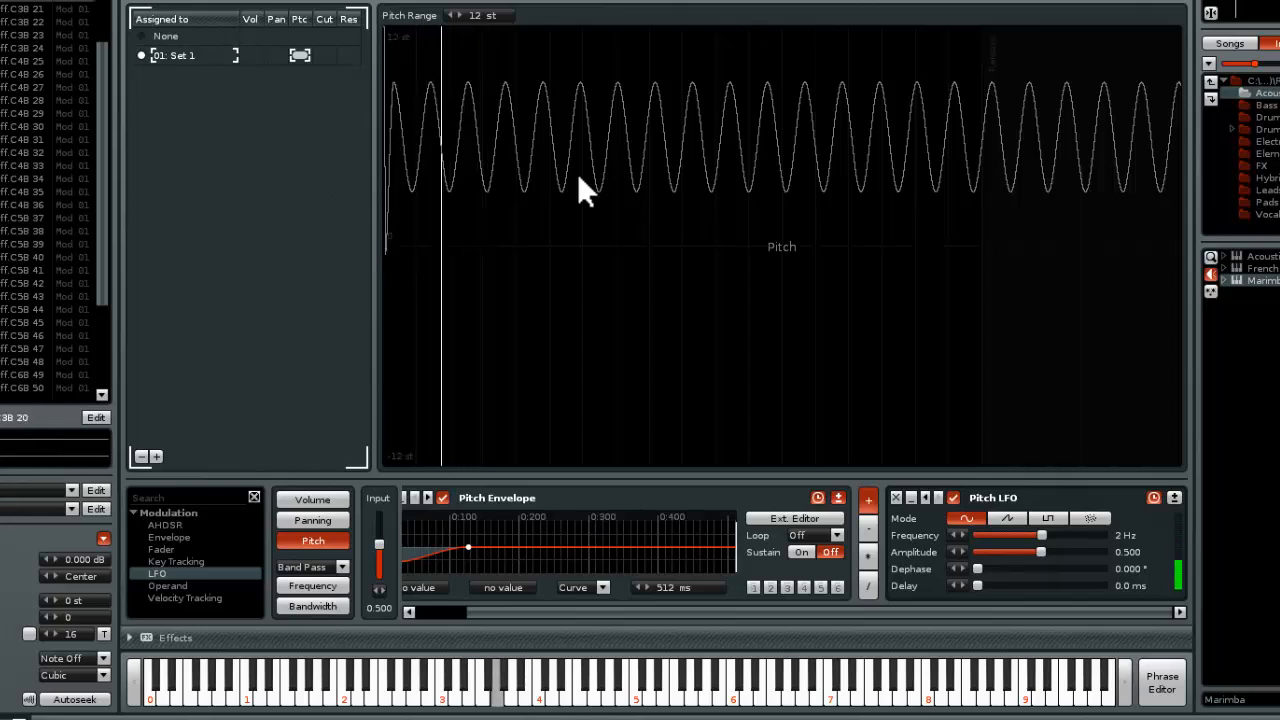
key("c")
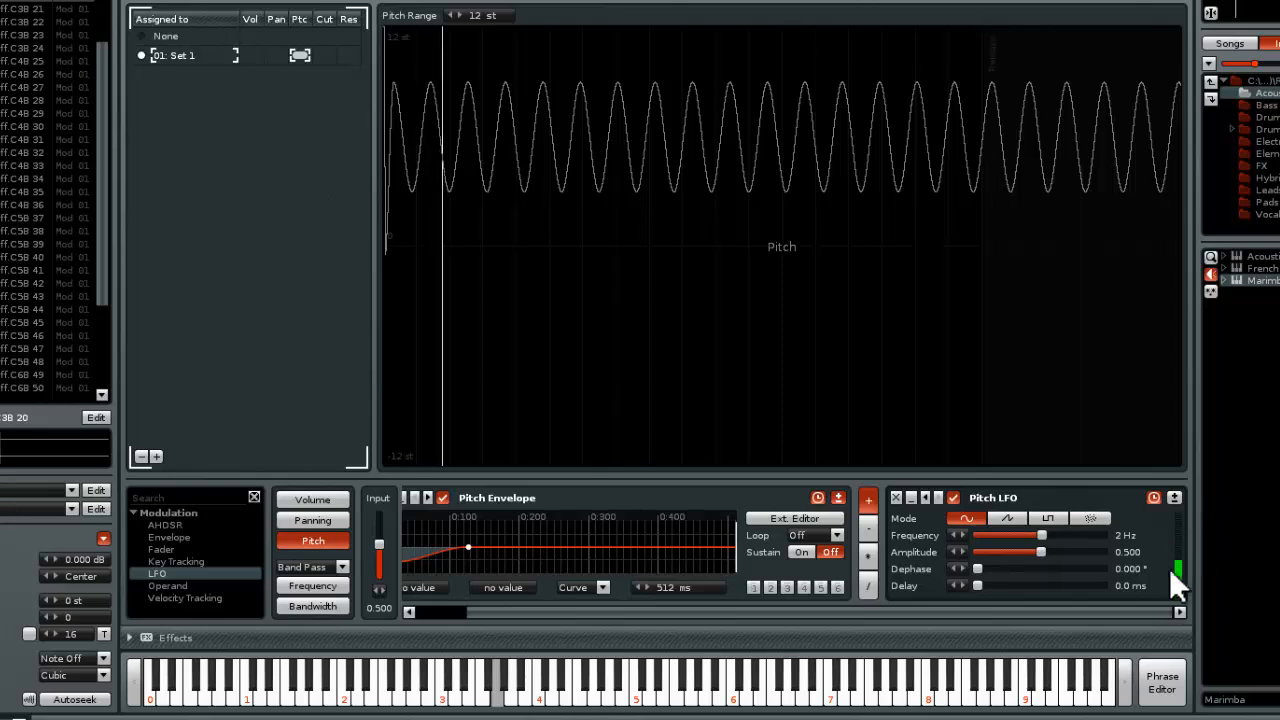
key("c")
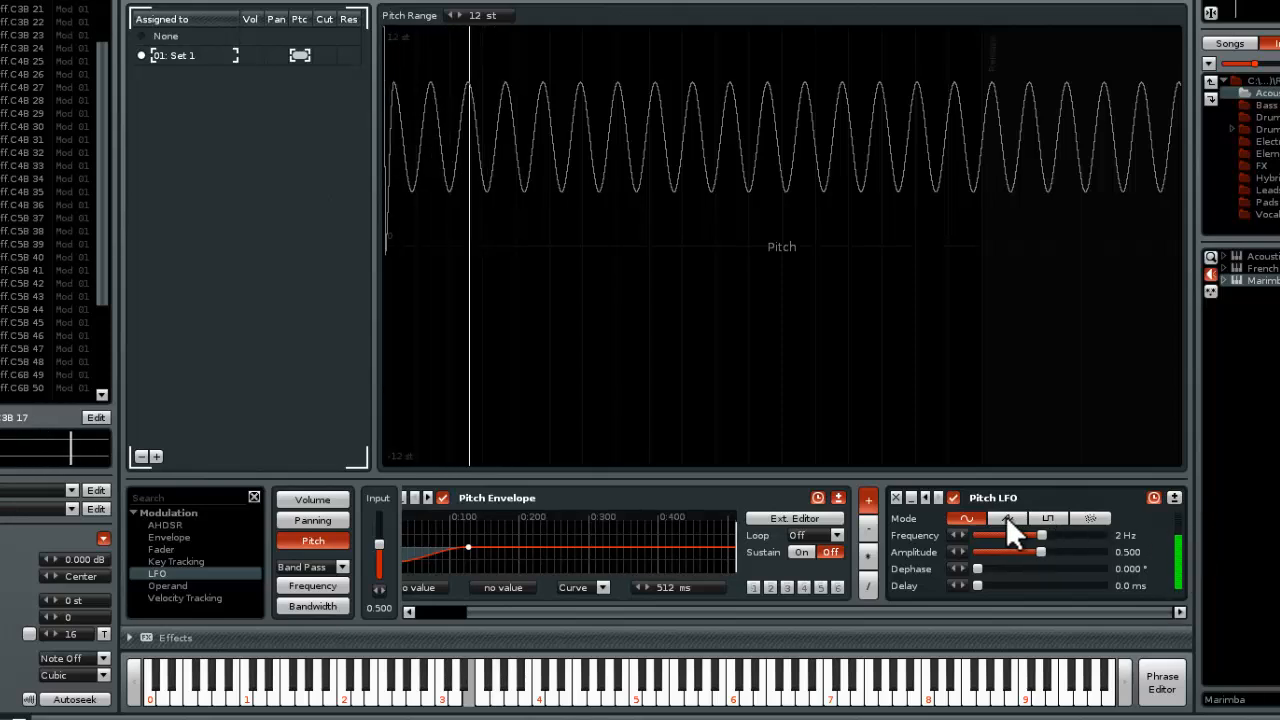
key("b")
key("v")
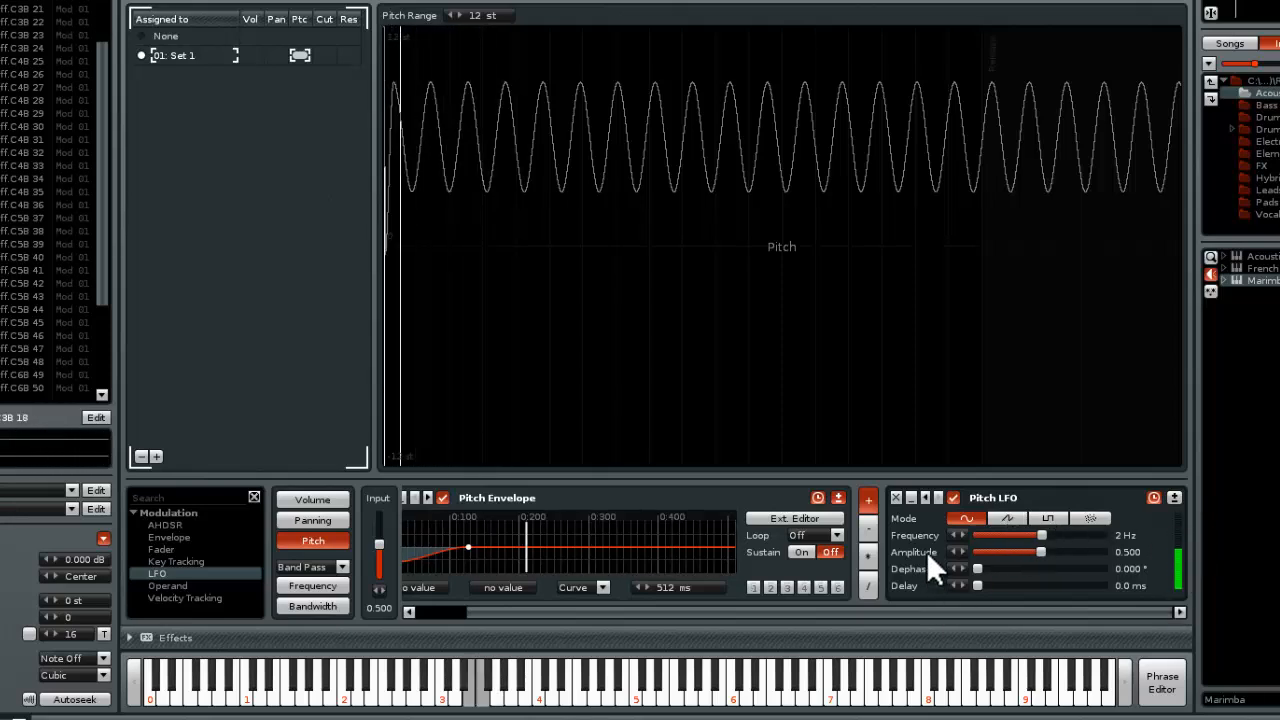
key("c")
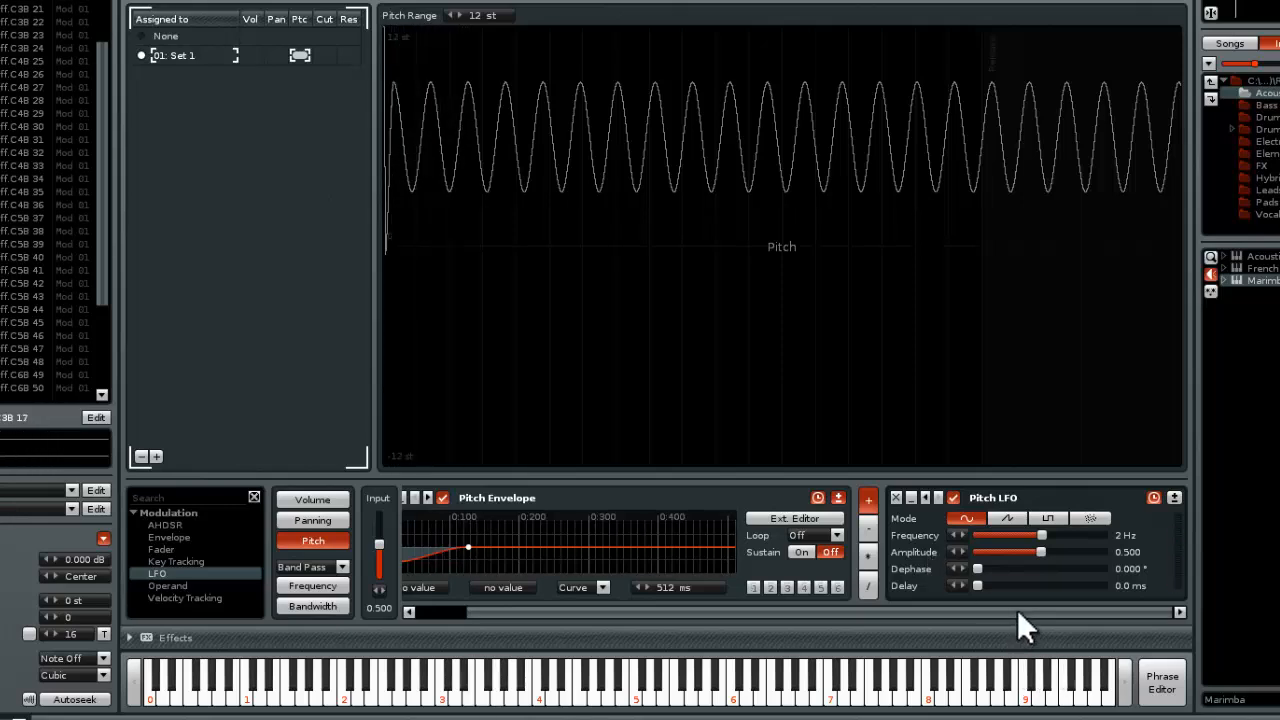
Raise the pitch LFO's frequency to about 6.8 Hz and move the pitch envelope's second point to 39 ms at value 1.000
left_click_drag(1017, 610, 905, 609)
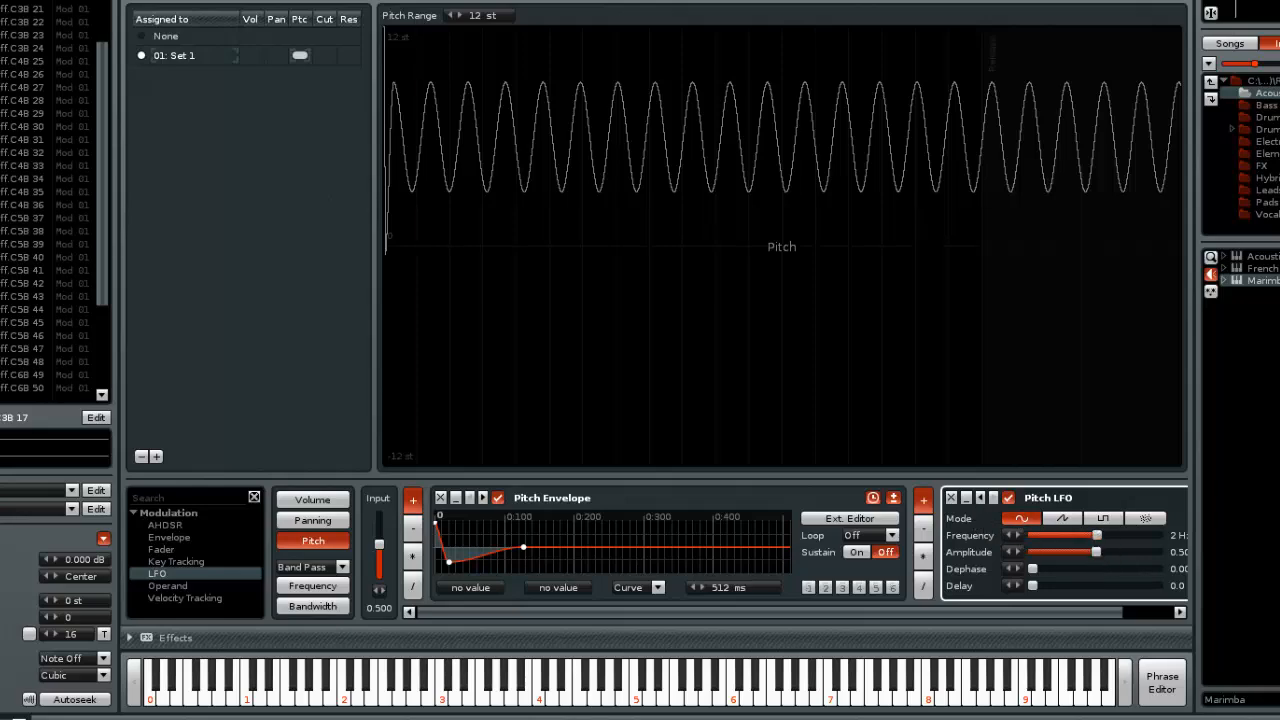
left_click_drag(1093, 531, 1130, 535)
key("c")
key("b")
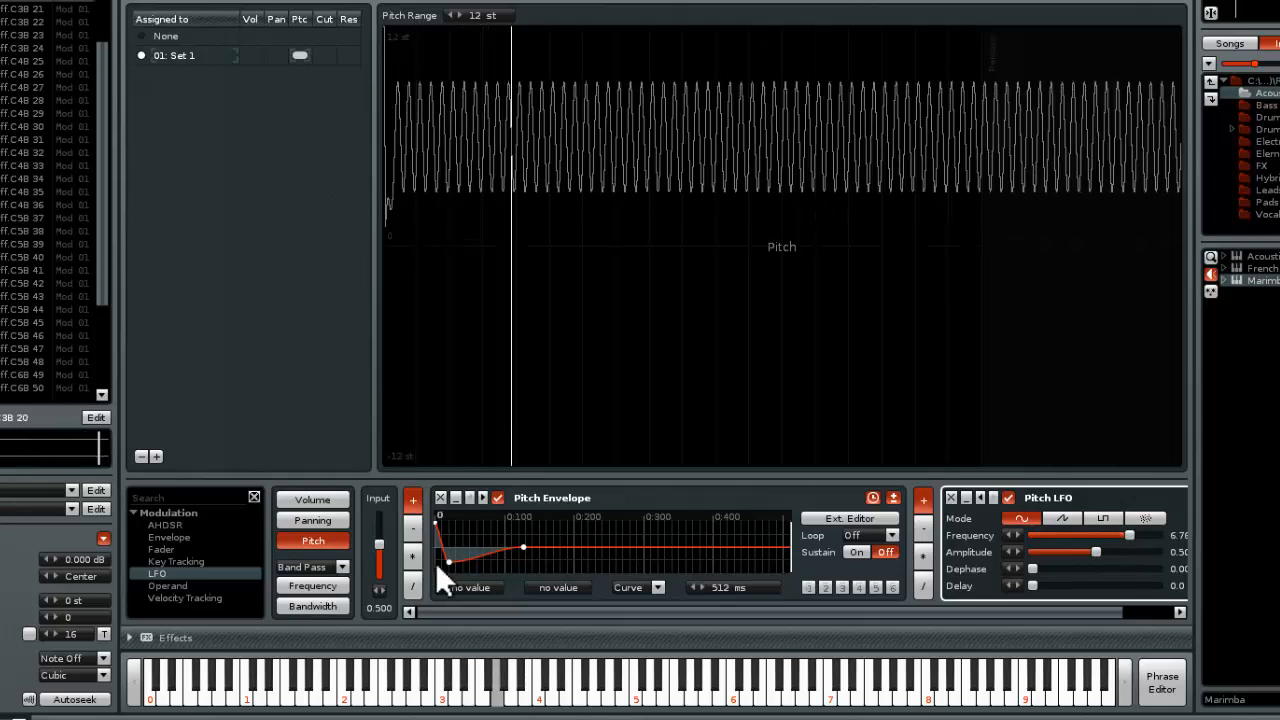
left_click_drag(445, 557, 461, 523)
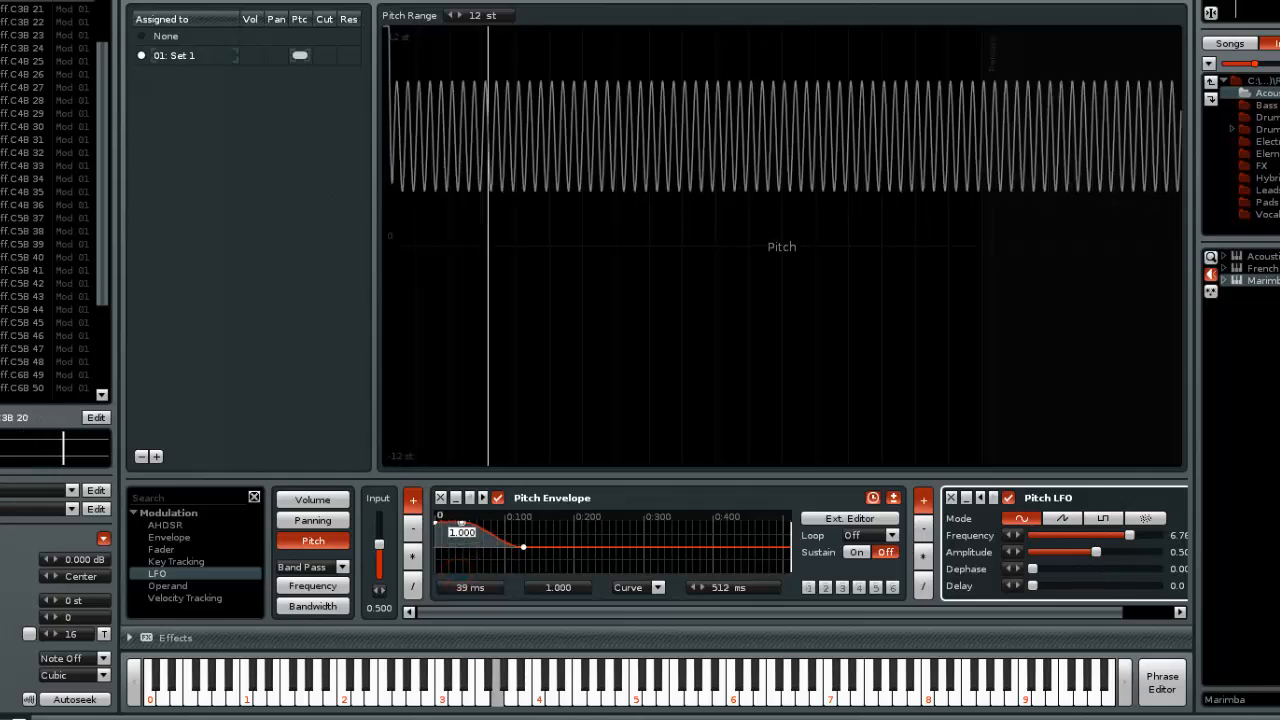
Add a point at 425 ms and value -0.259 to the pitch envelope, and append a second Envelope with a lowered point near 200 ms
left_click(662, 548)
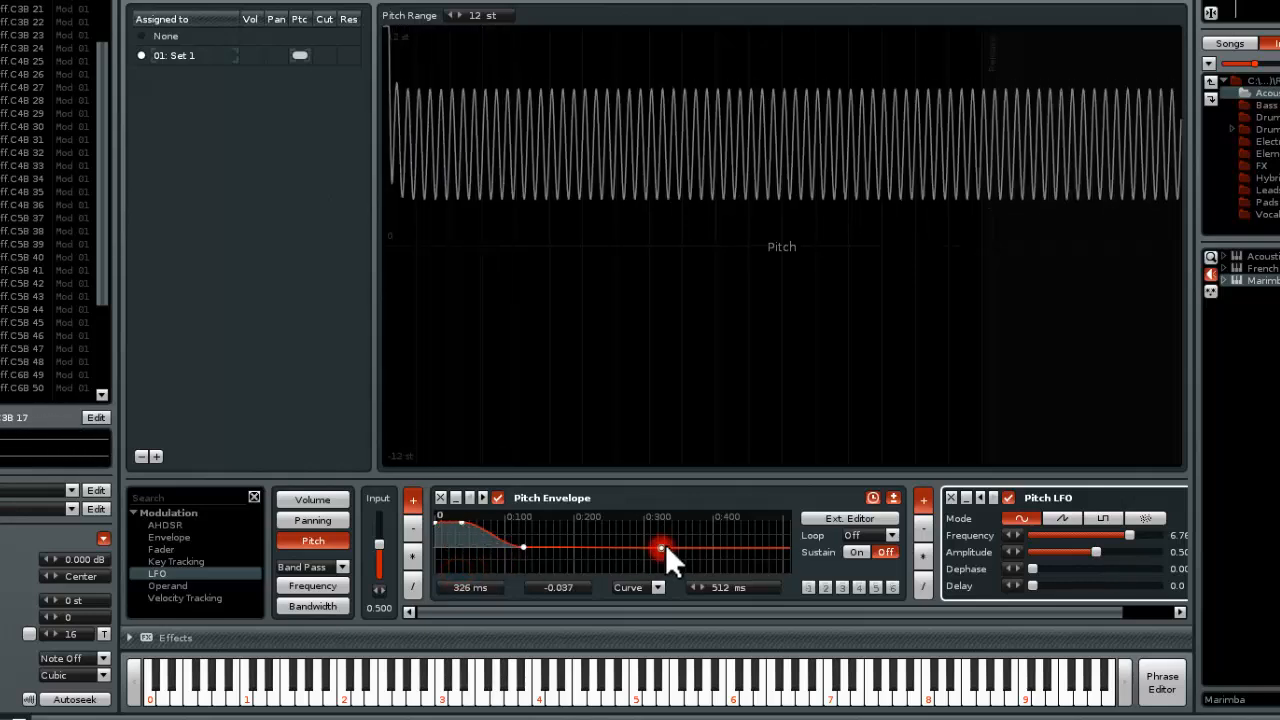
left_click_drag(665, 544, 728, 549)
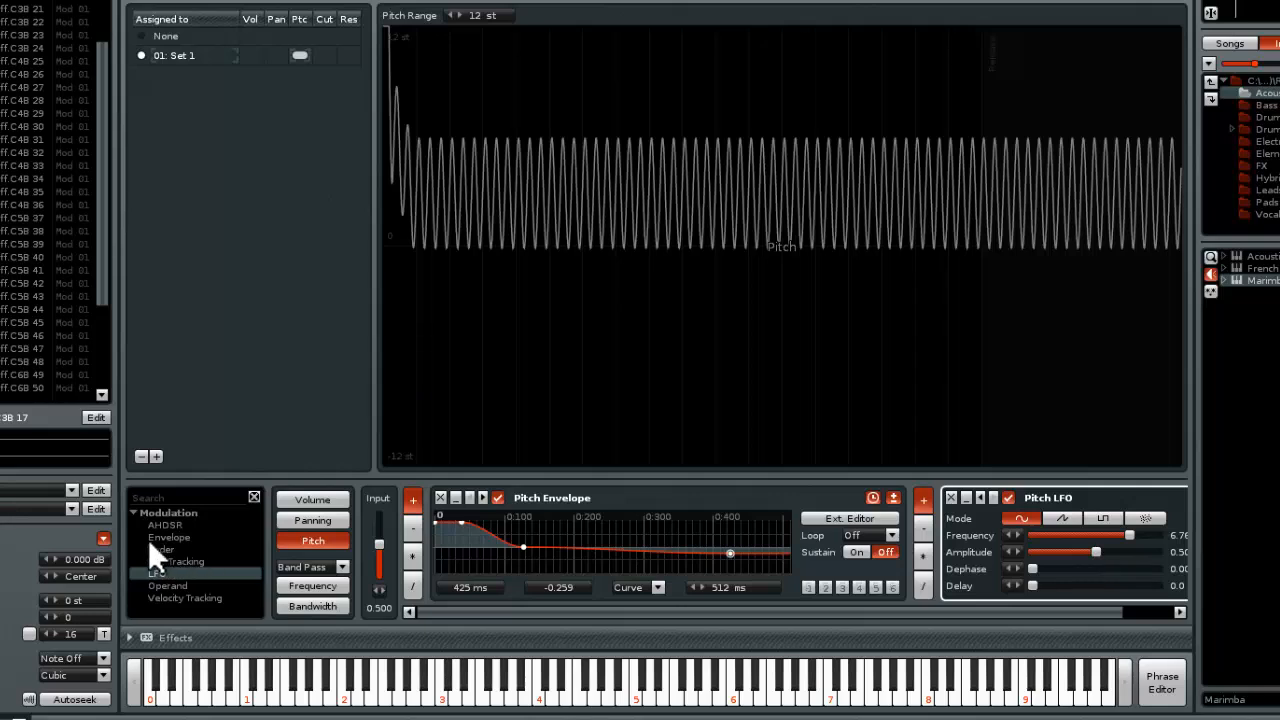
double_click(177, 537)
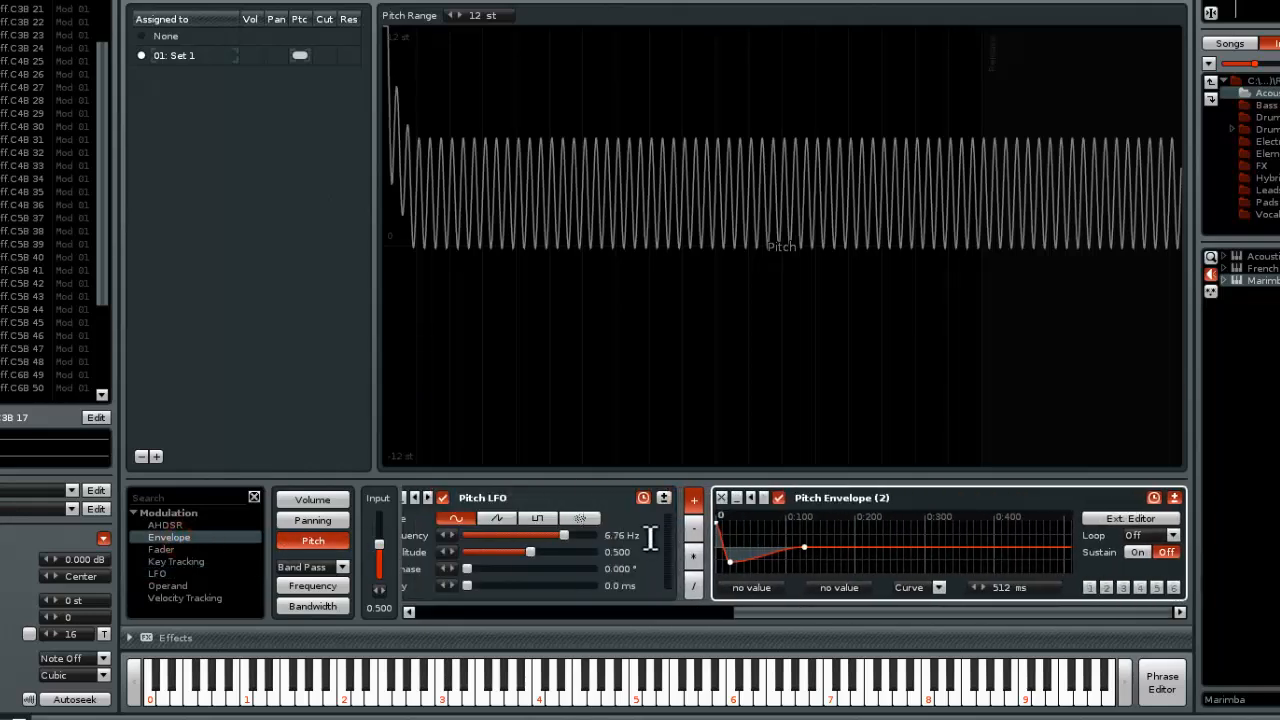
left_click(863, 541)
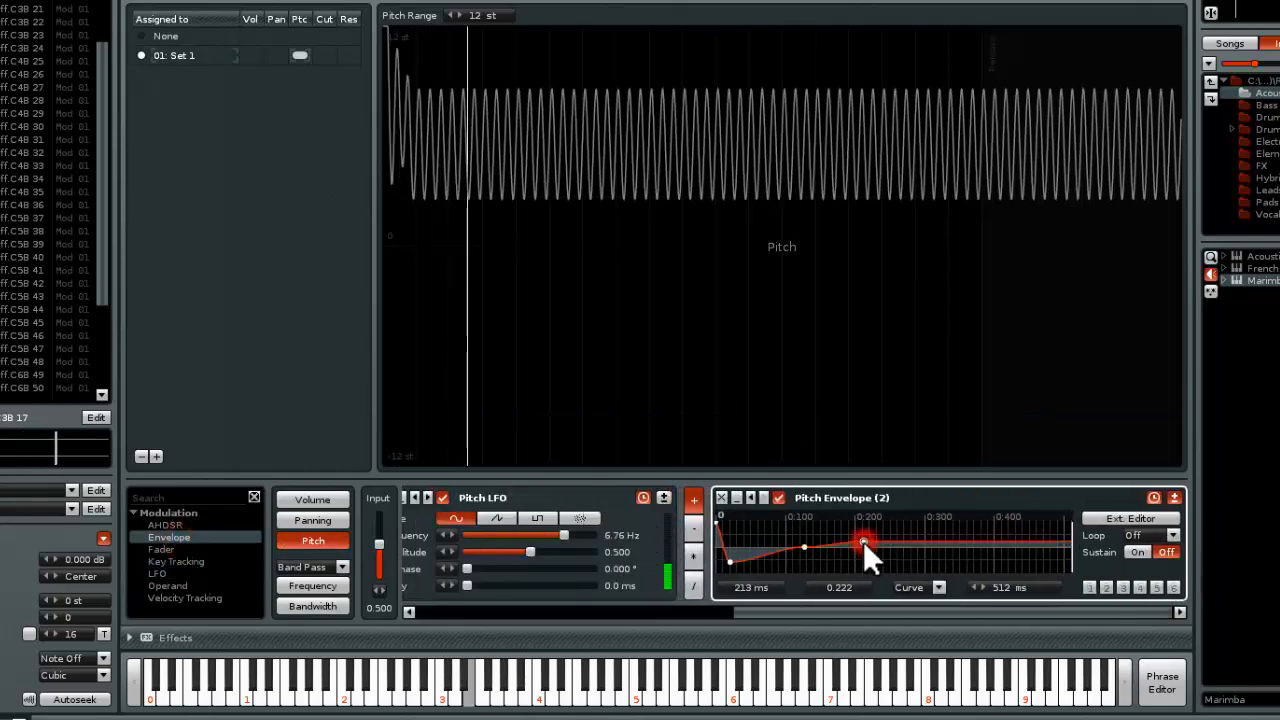
left_click_drag(863, 541, 867, 560)
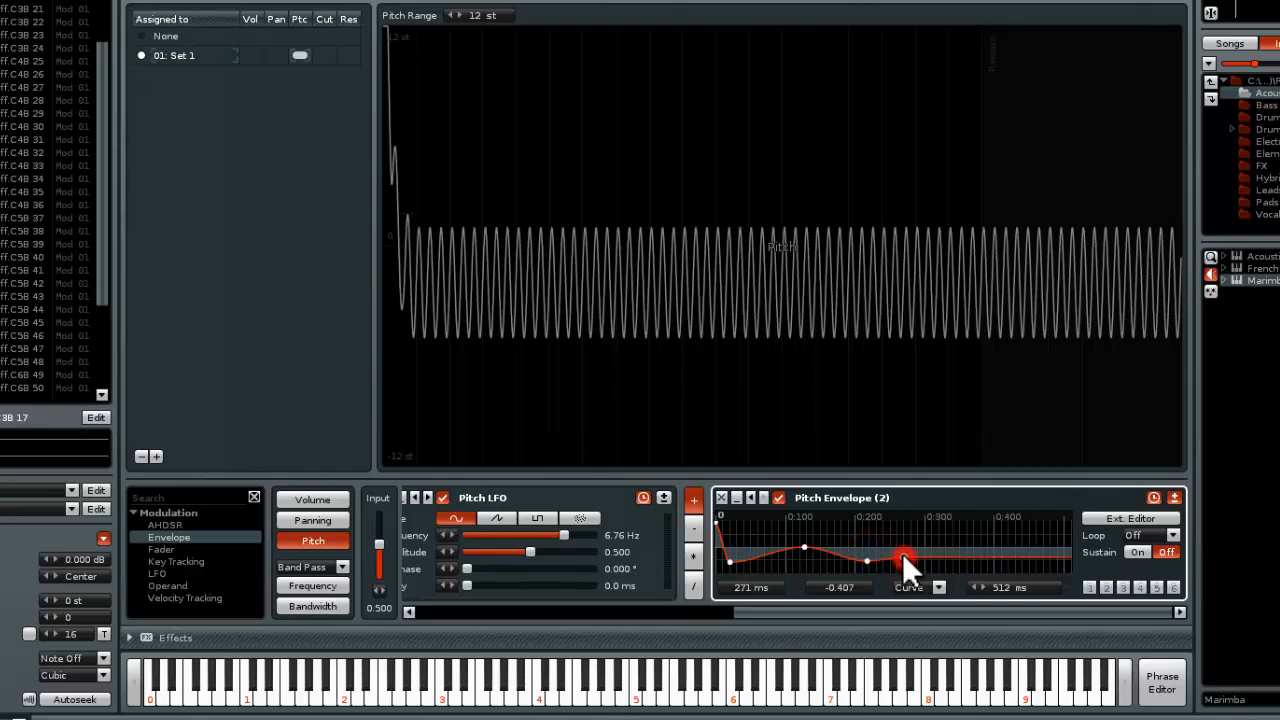
Append an AHDSR device to the pitch modulation with attack 544 ms, sustain -0.420 and release 1.0 ms
double_click(173, 522)
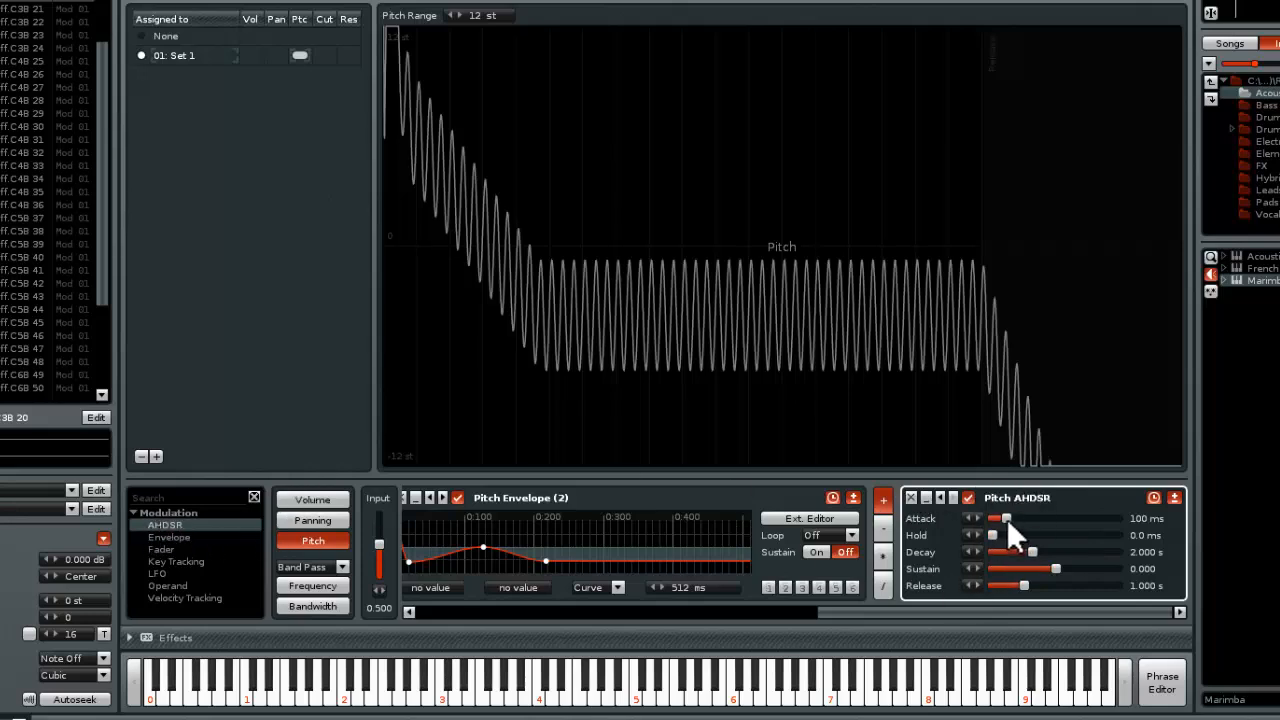
left_click_drag(1004, 518, 1010, 518)
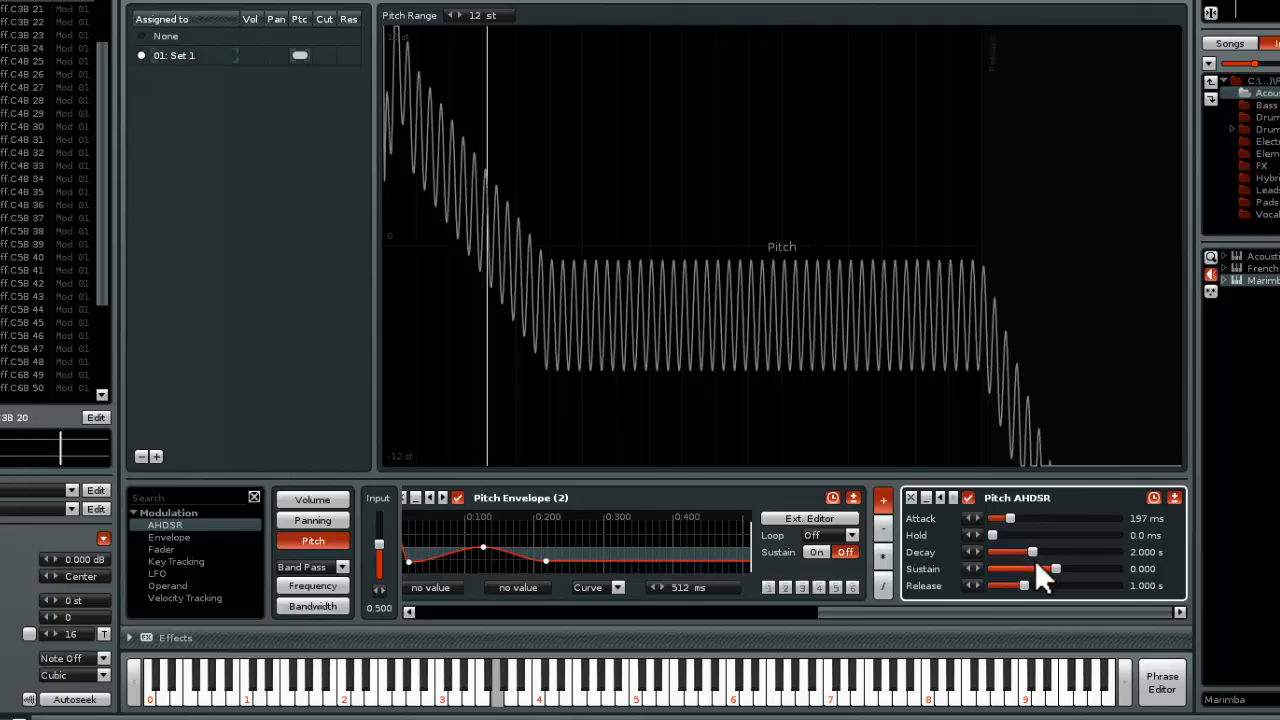
left_click_drag(1056, 562, 1045, 565)
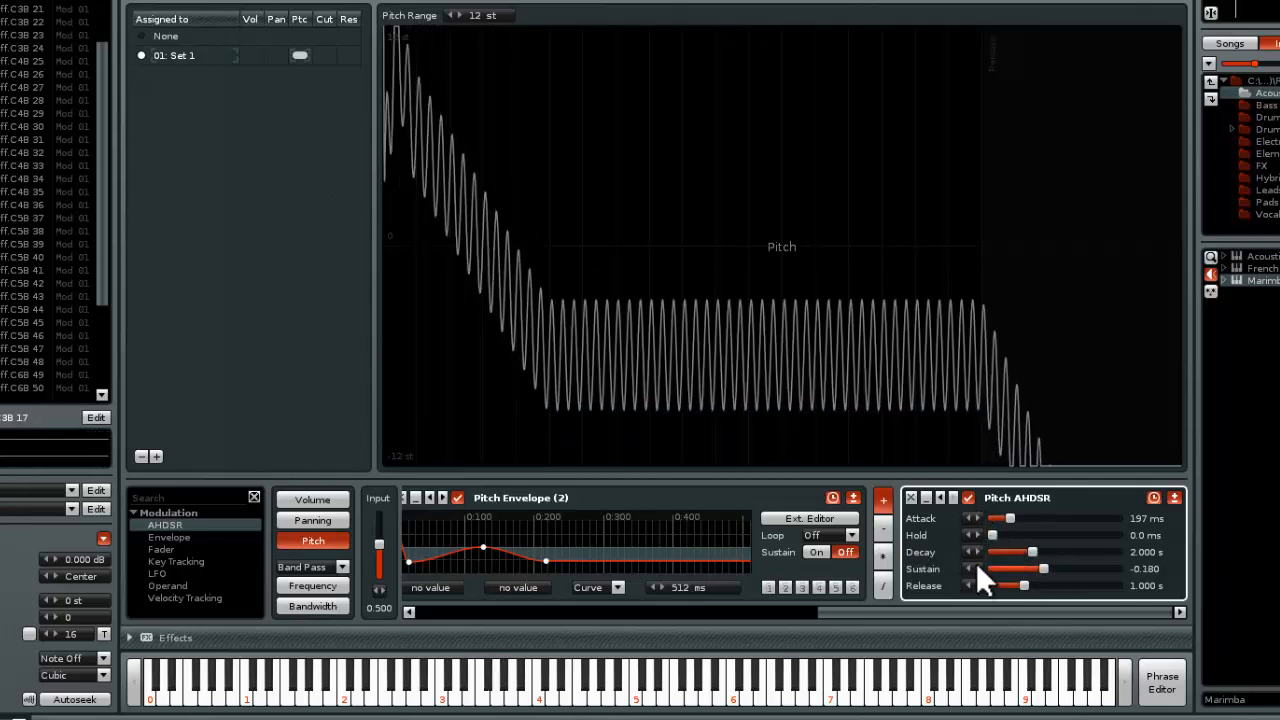
mouse_move(1024, 585)
left_mouse_down()
mouse_move(994, 585)
mouse_move(1028, 568)
left_mouse_up()
mouse_move(1010, 518)
left_mouse_down()
mouse_move(998, 518)
mouse_move(1018, 518)
left_mouse_up()
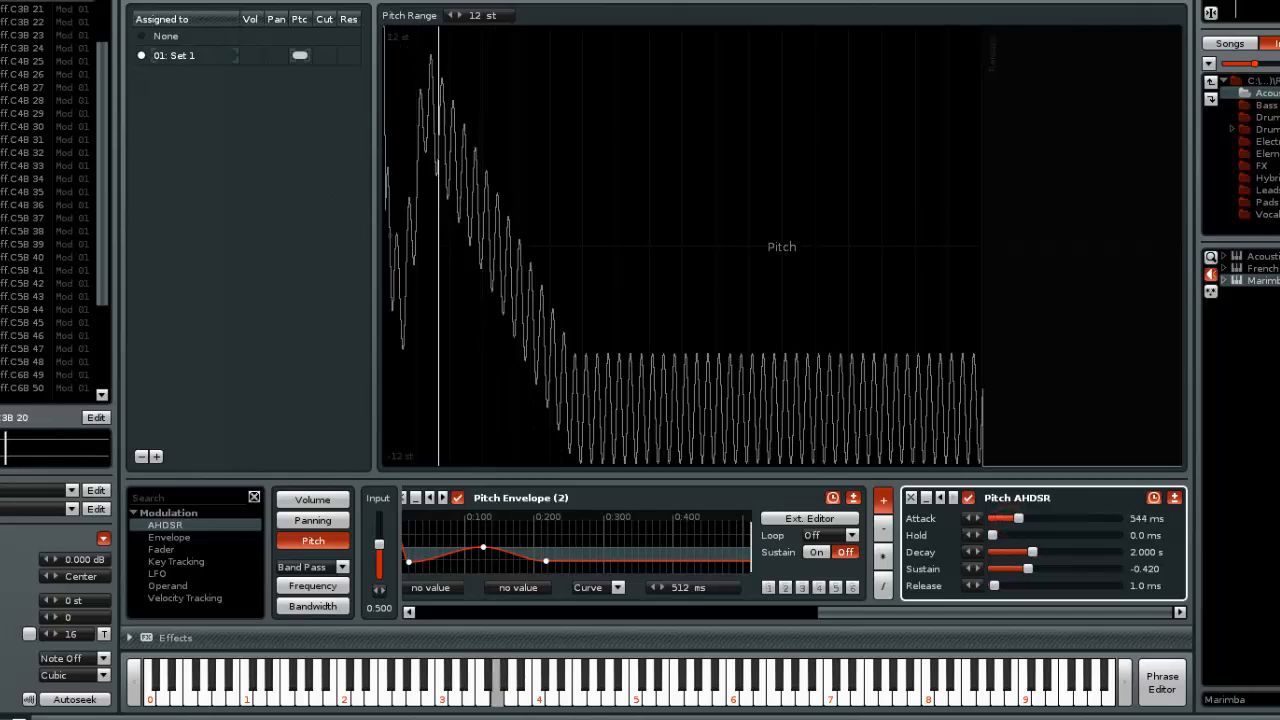
left_click_drag(1010, 610, 552, 608)
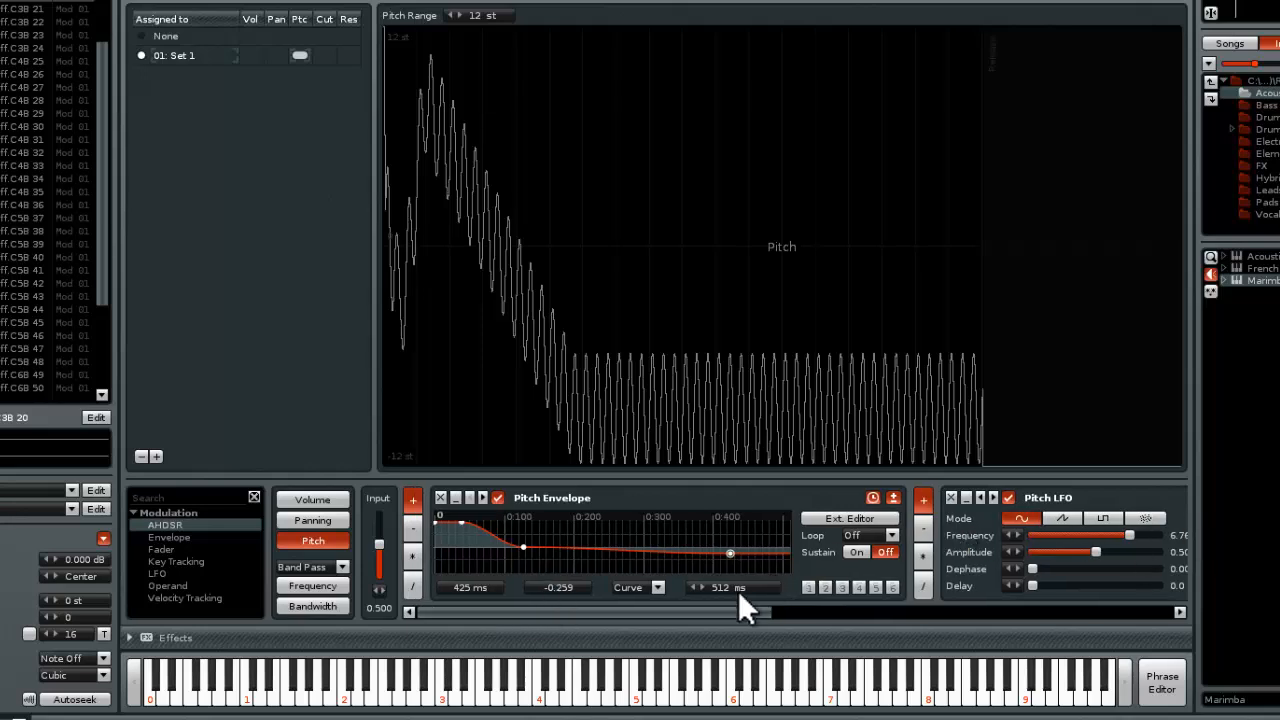
left_click_drag(740, 598, 930, 610)
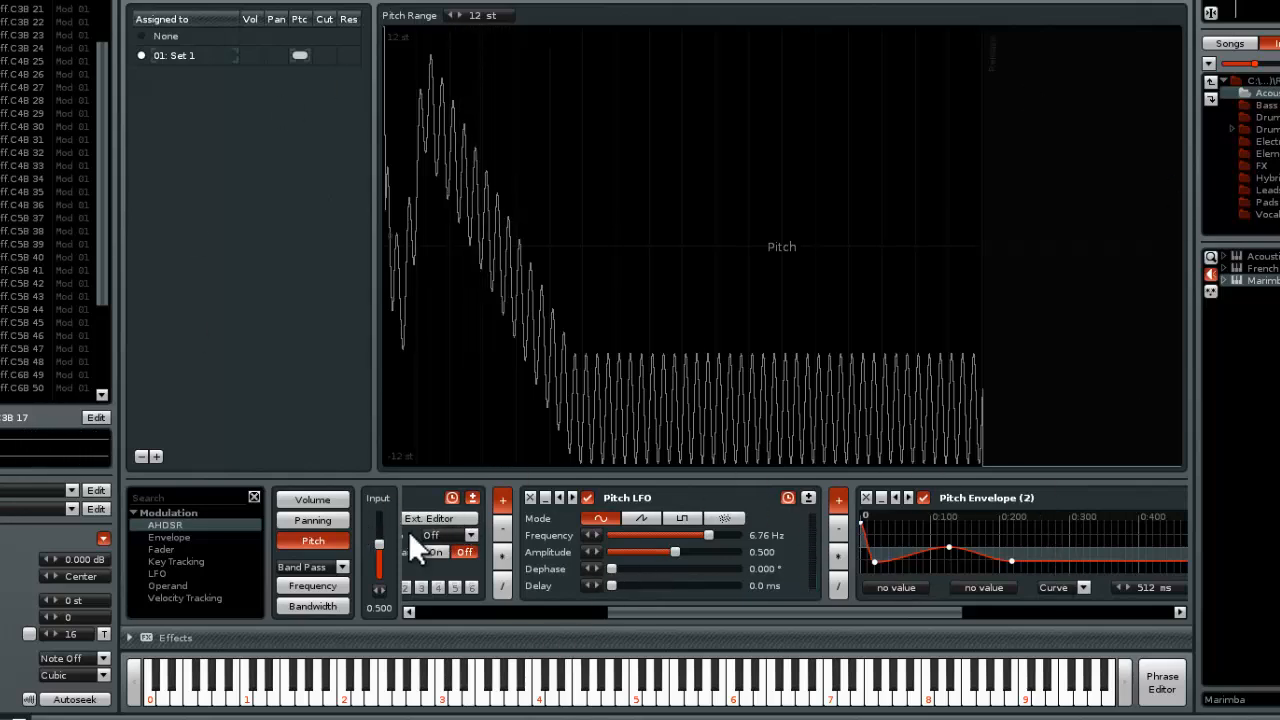
left_click_drag(849, 610, 532, 605)
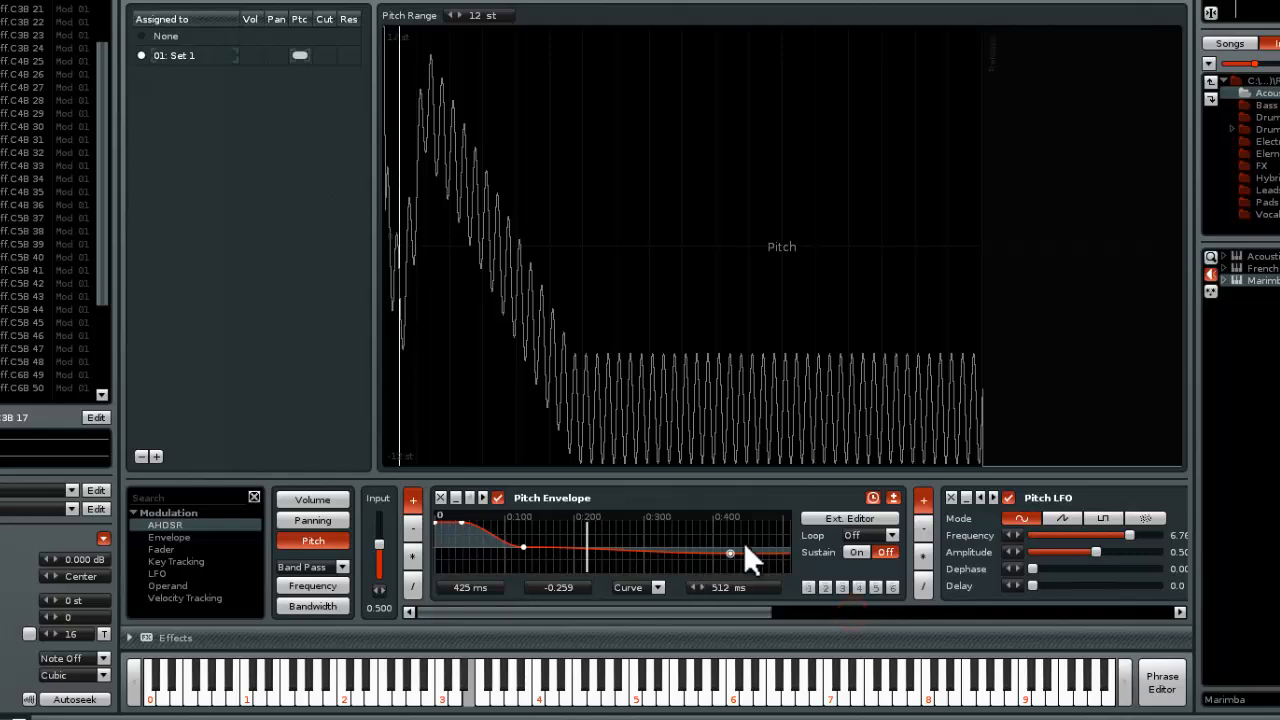
Switch to the pattern editor and add Distortion, EQ 10 and Exciter devices to Track 01's effect chain
key("F1")
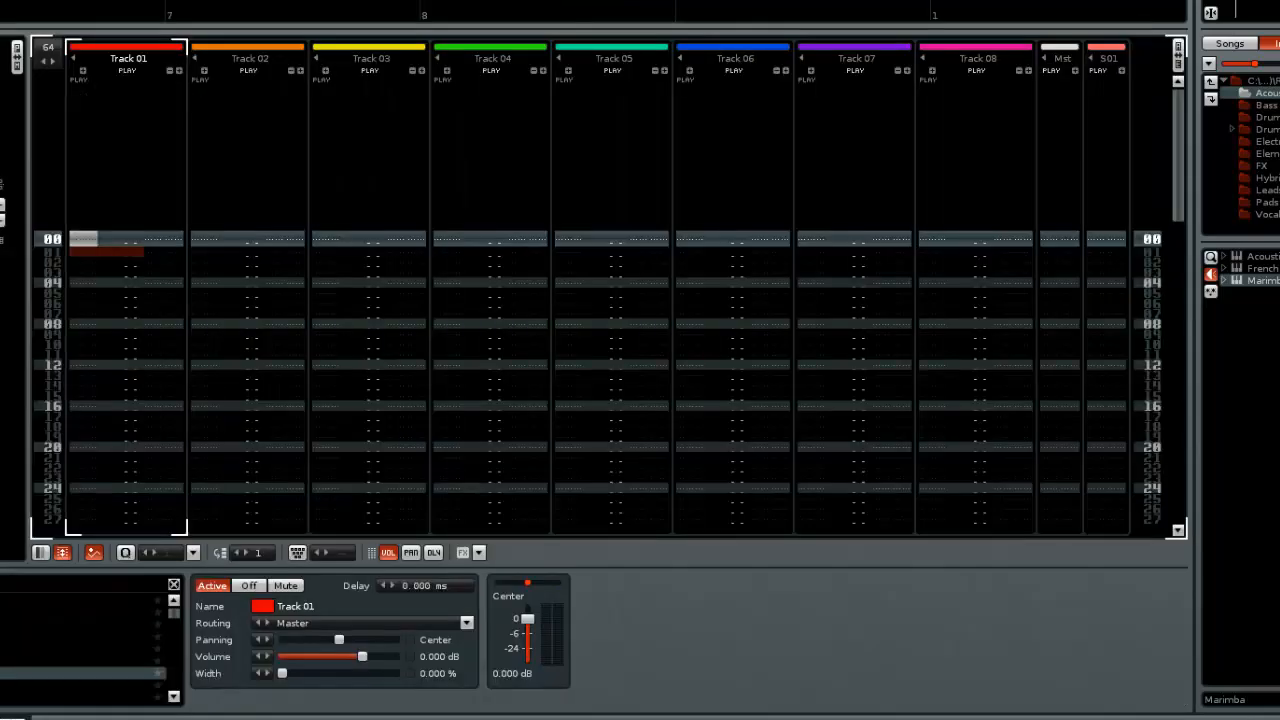
double_click(2, 637)
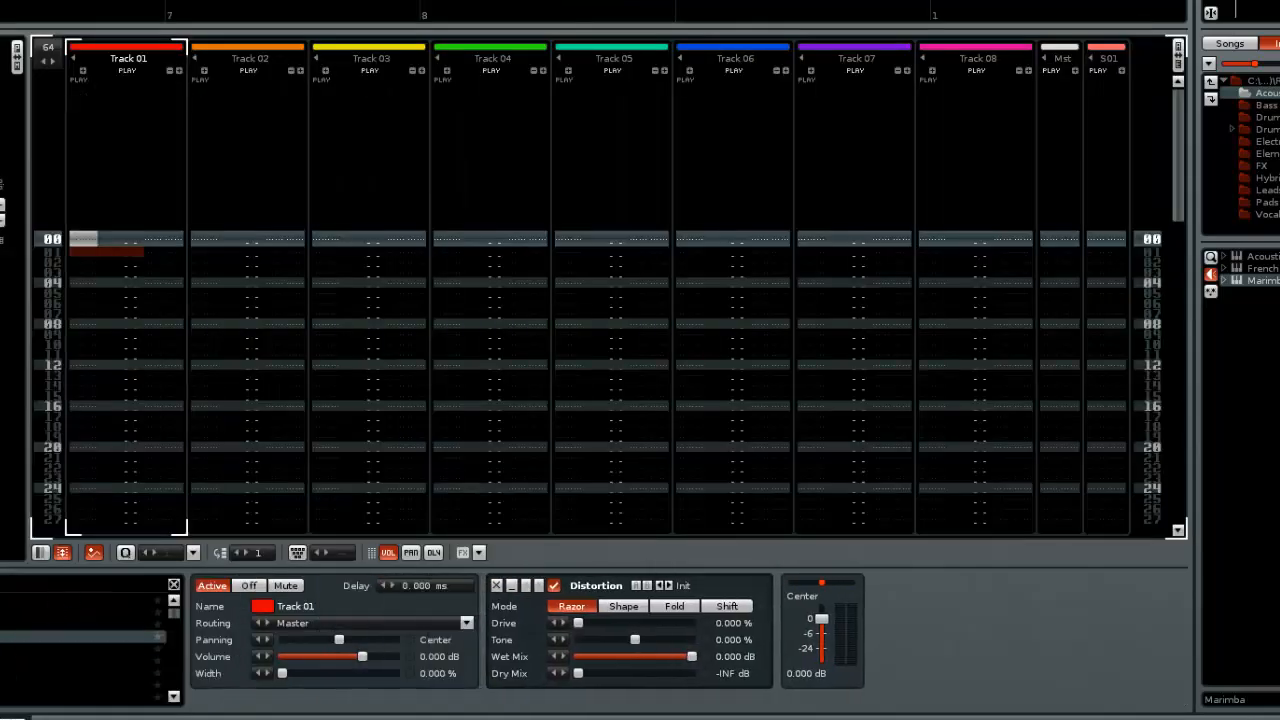
double_click(2, 660)
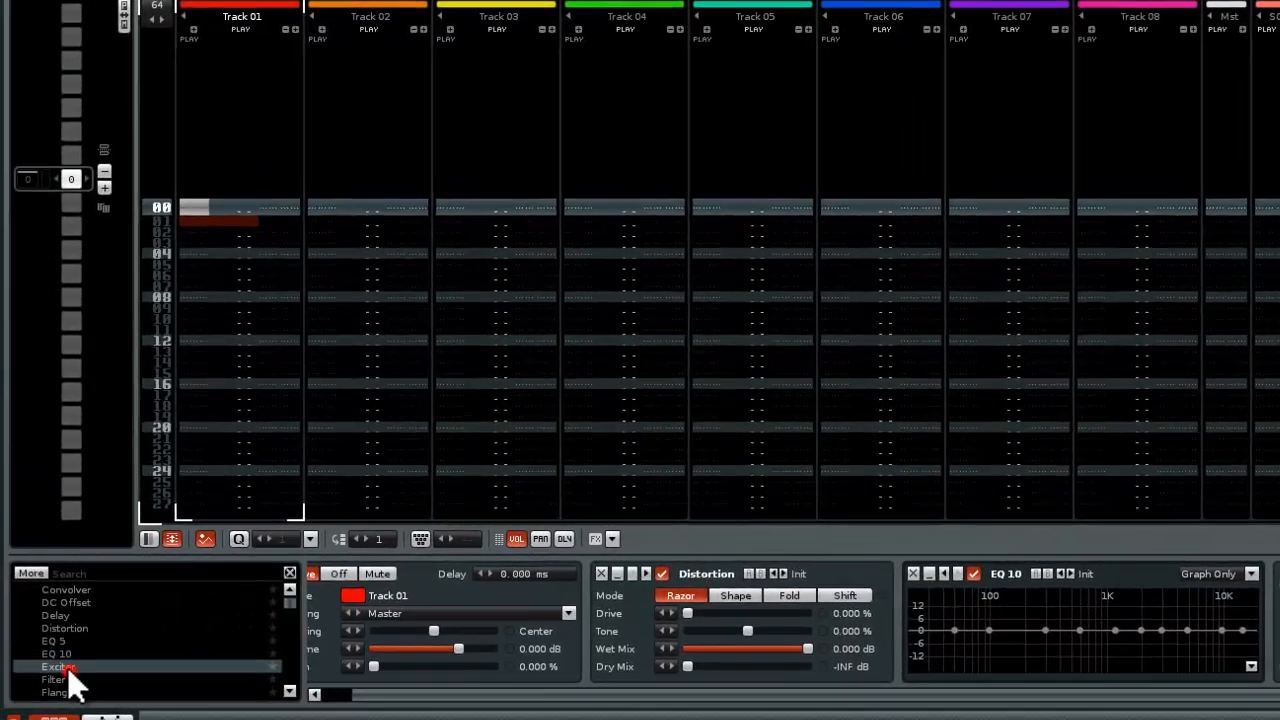
double_click(65, 672)
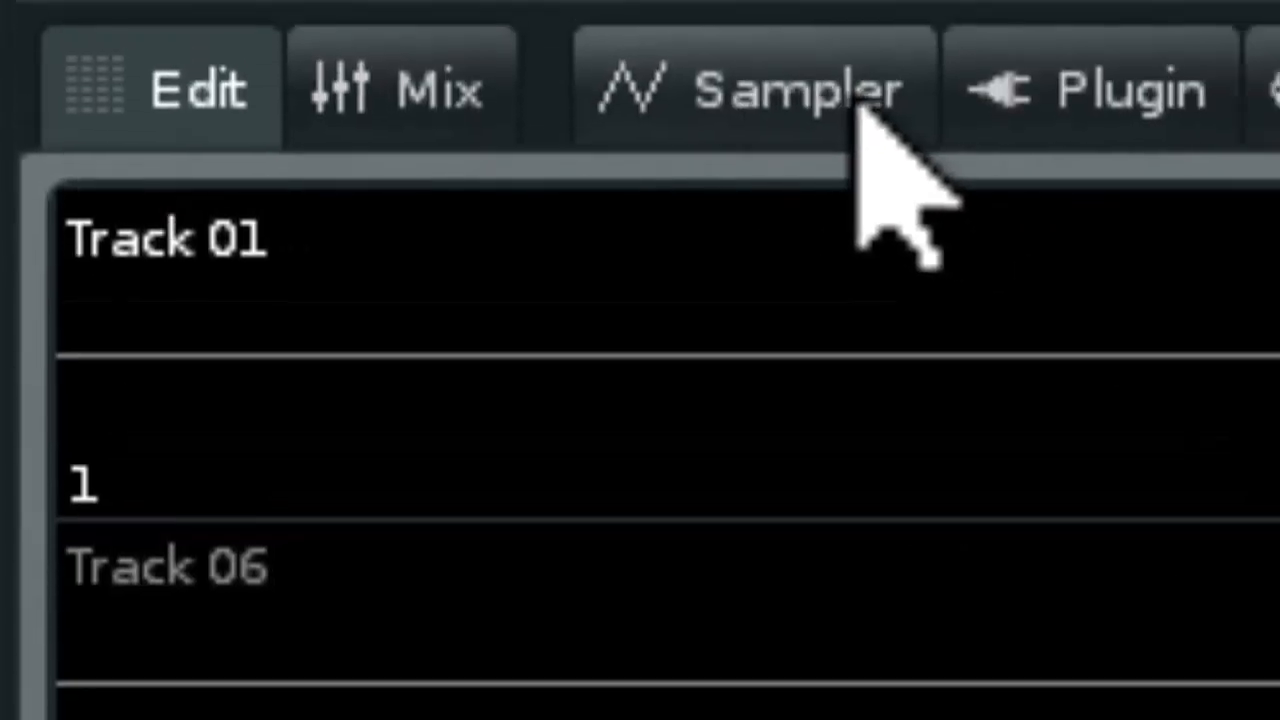
Return to the sampler's pitch modulation and try subtracting the first Pitch Envelope before restoring it to addition
left_click(788, 40)
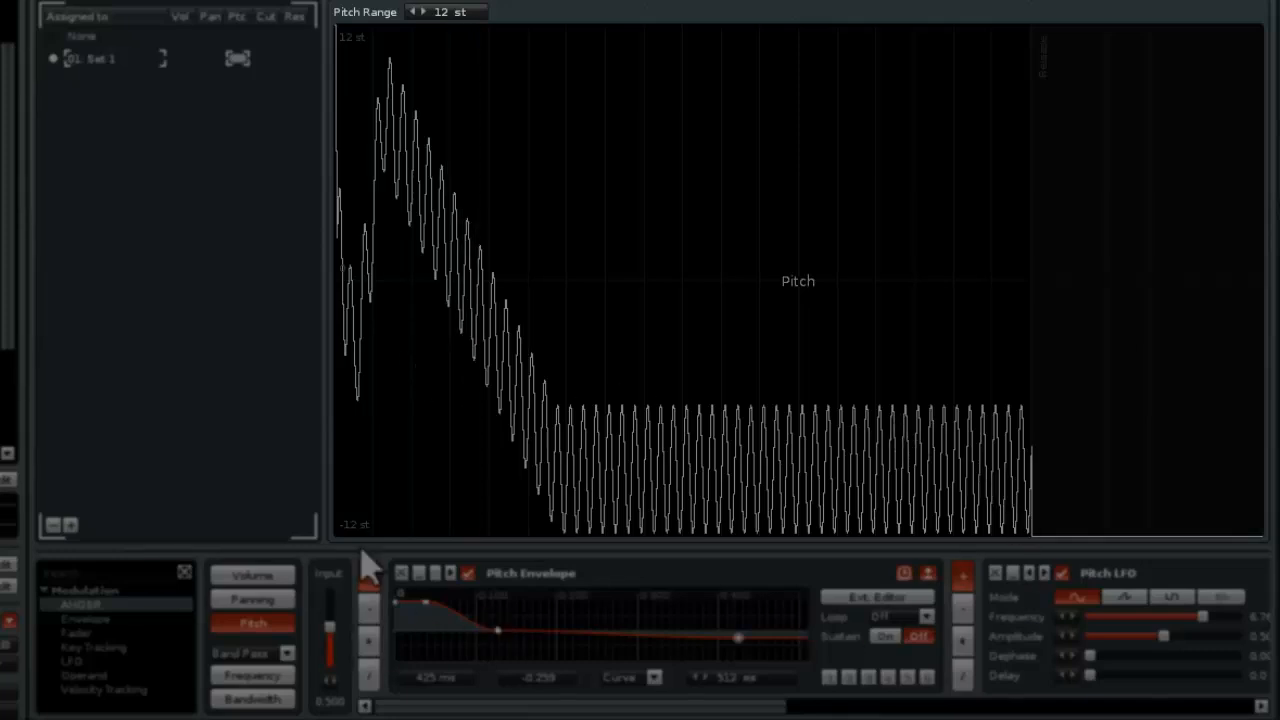
left_click_drag(728, 706, 1175, 710)
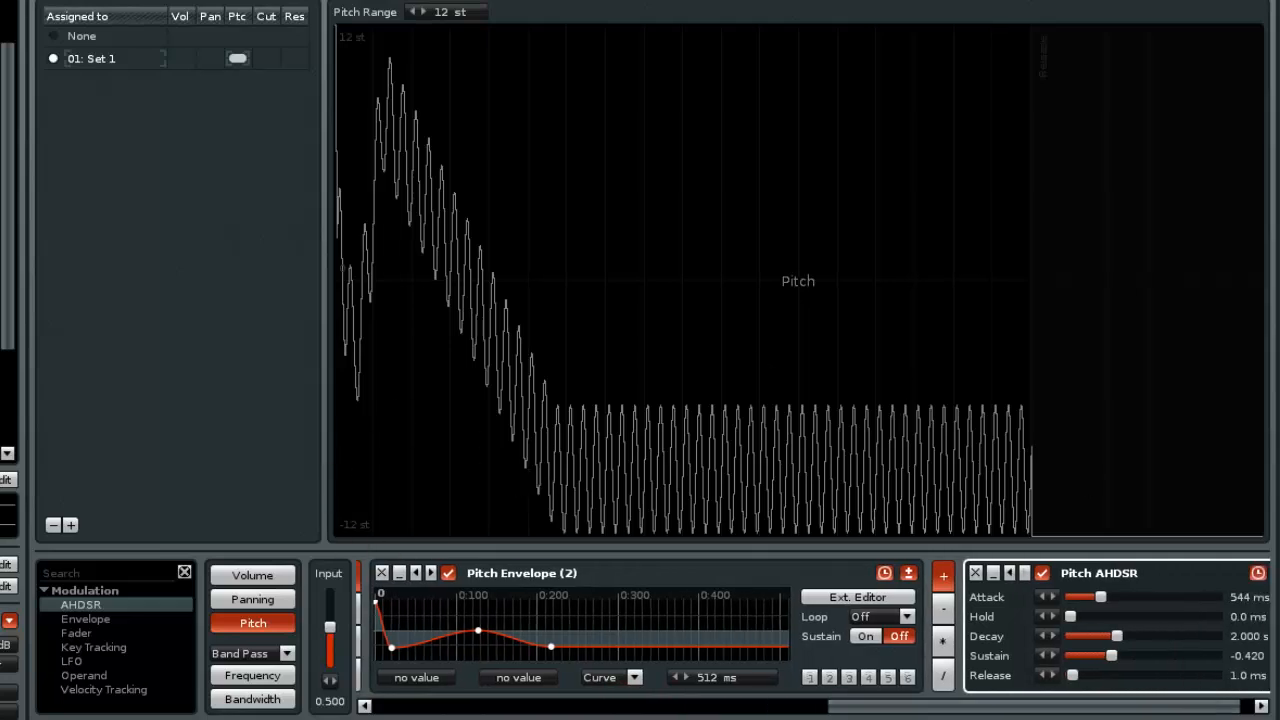
left_click_drag(1073, 716, 571, 709)
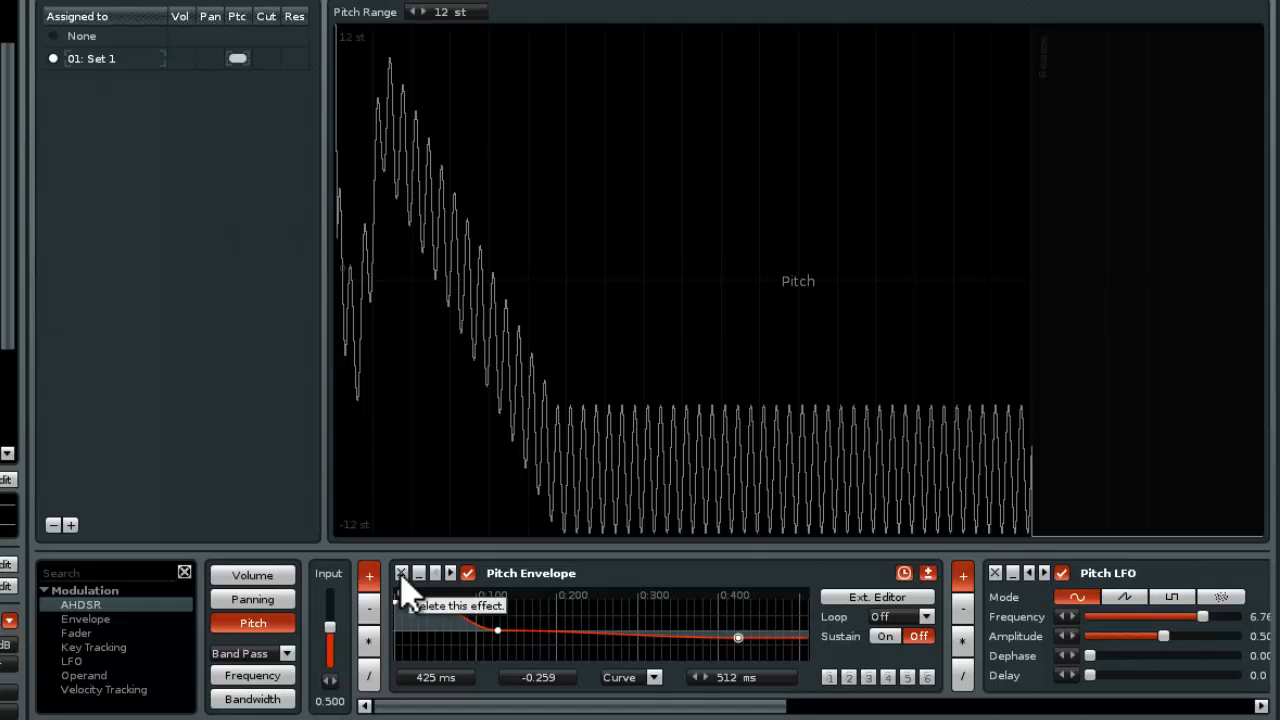
left_click(369, 608)
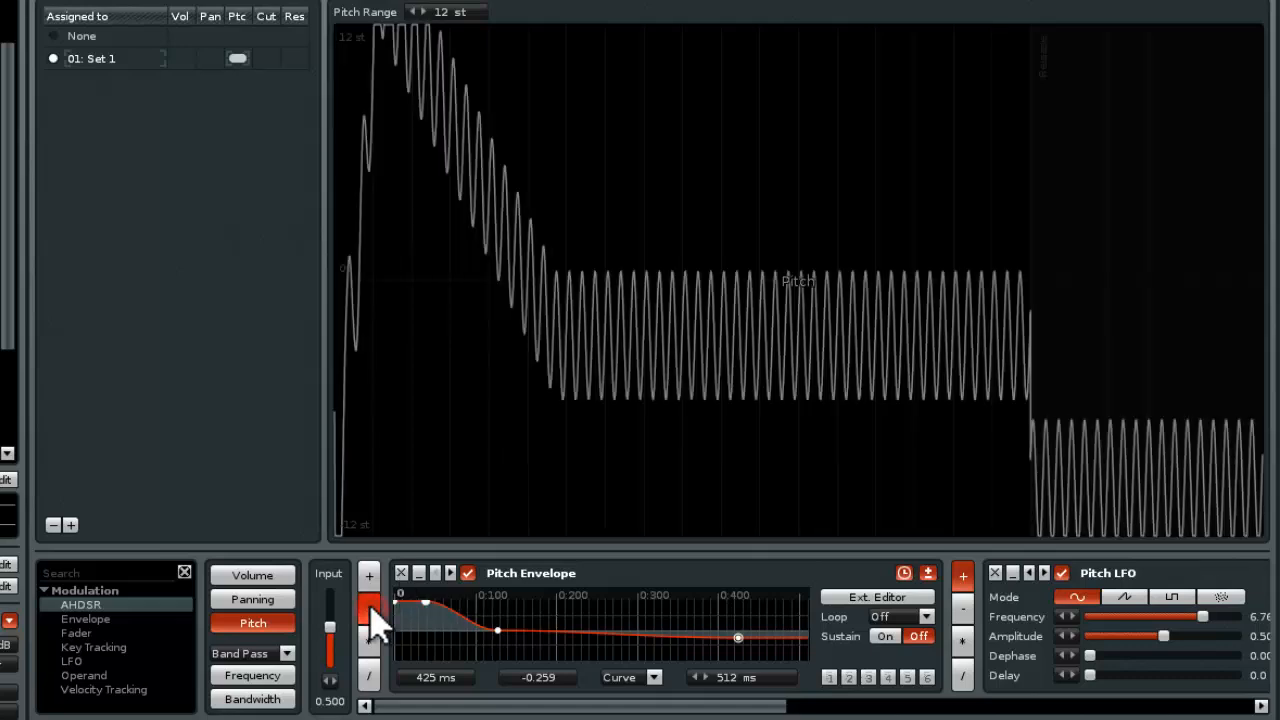
left_click(370, 580)
Delete the first Pitch Envelope, the Pitch LFO and the second Pitch Envelope, keeping only the Pitch AHDSR
left_click(401, 574)
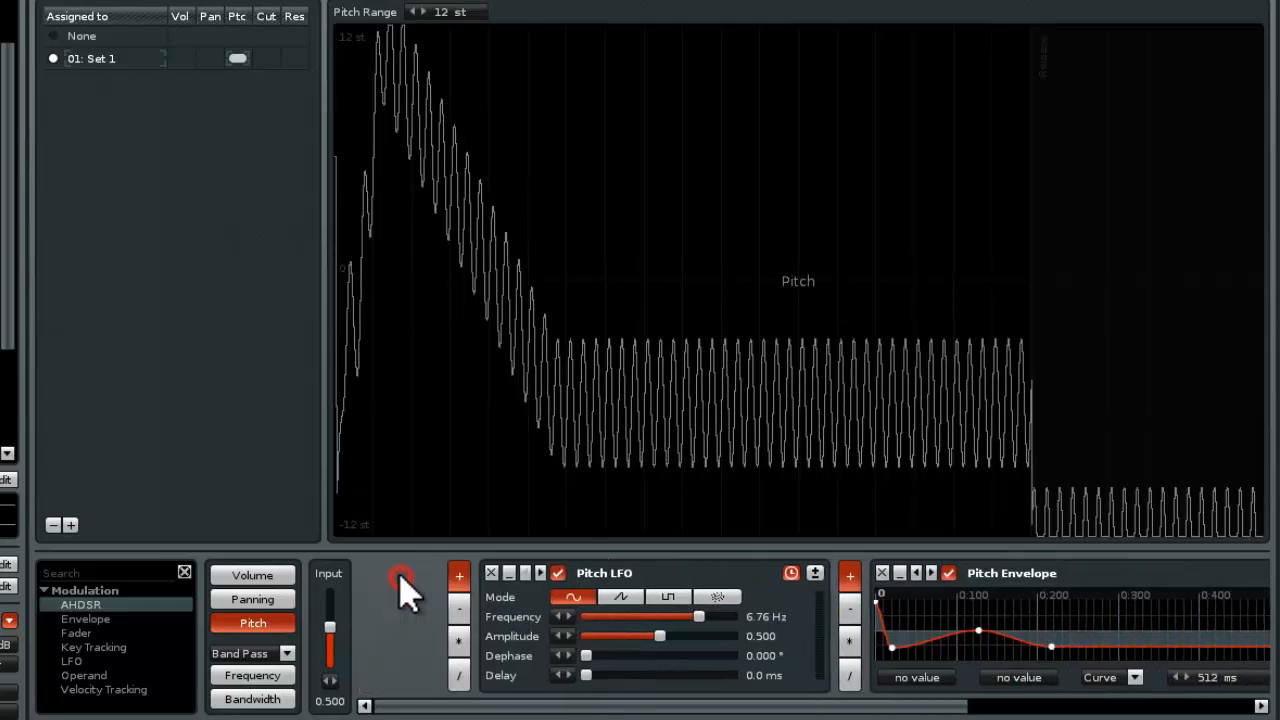
left_click(401, 574)
left_click(401, 574)
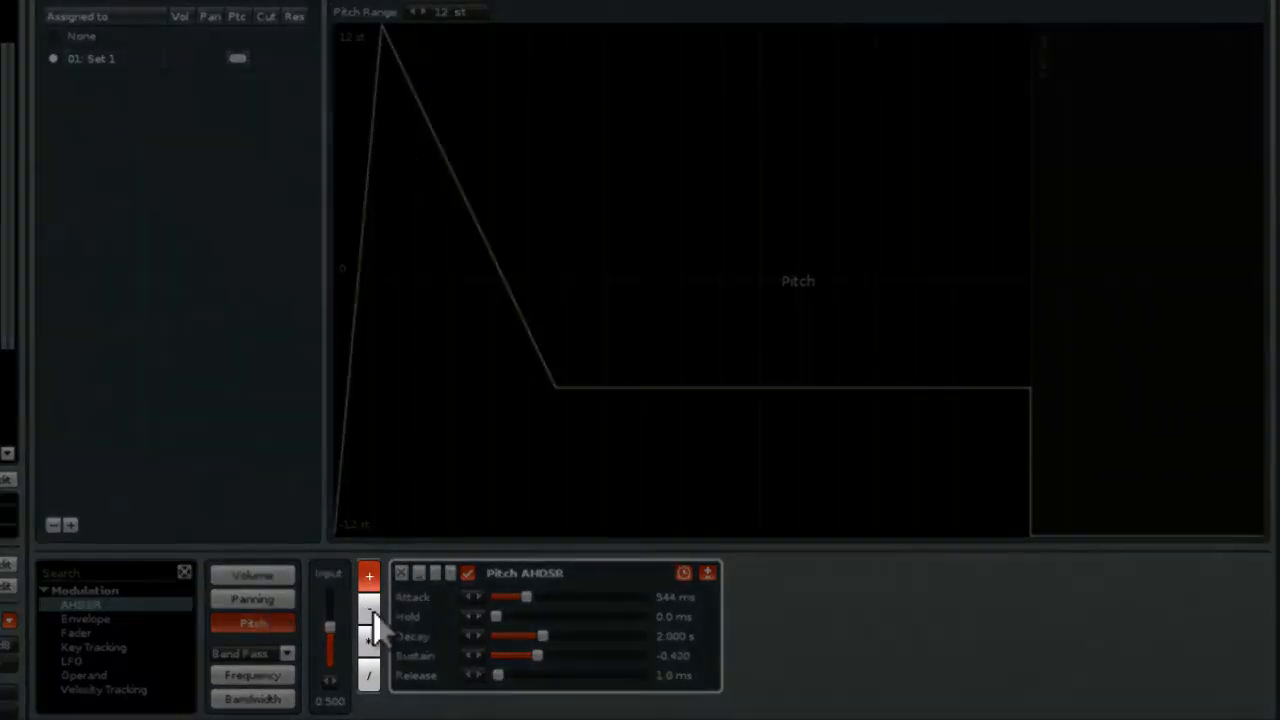
Try the subtract, add, multiply and divide operators on the Pitch AHDSR to compare their curves
left_click(369, 608)
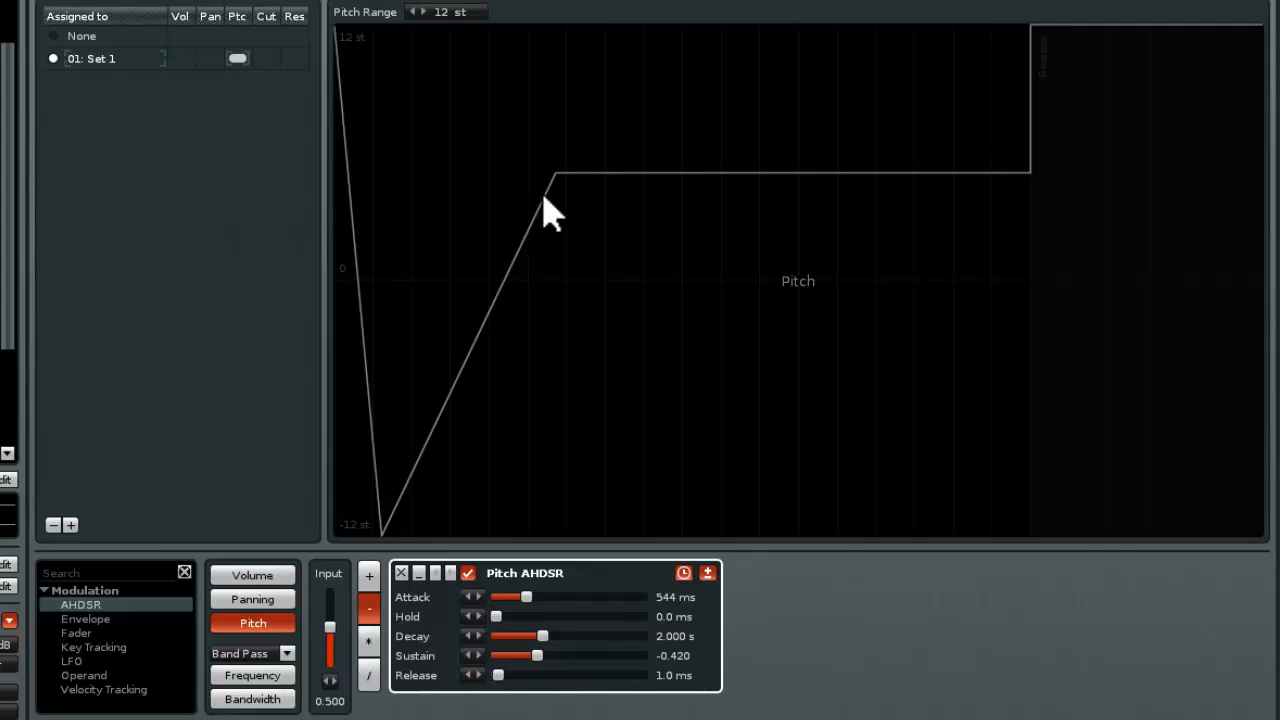
left_click(369, 575)
left_click(369, 608)
left_click(369, 575)
left_click(369, 608)
left_click(369, 642)
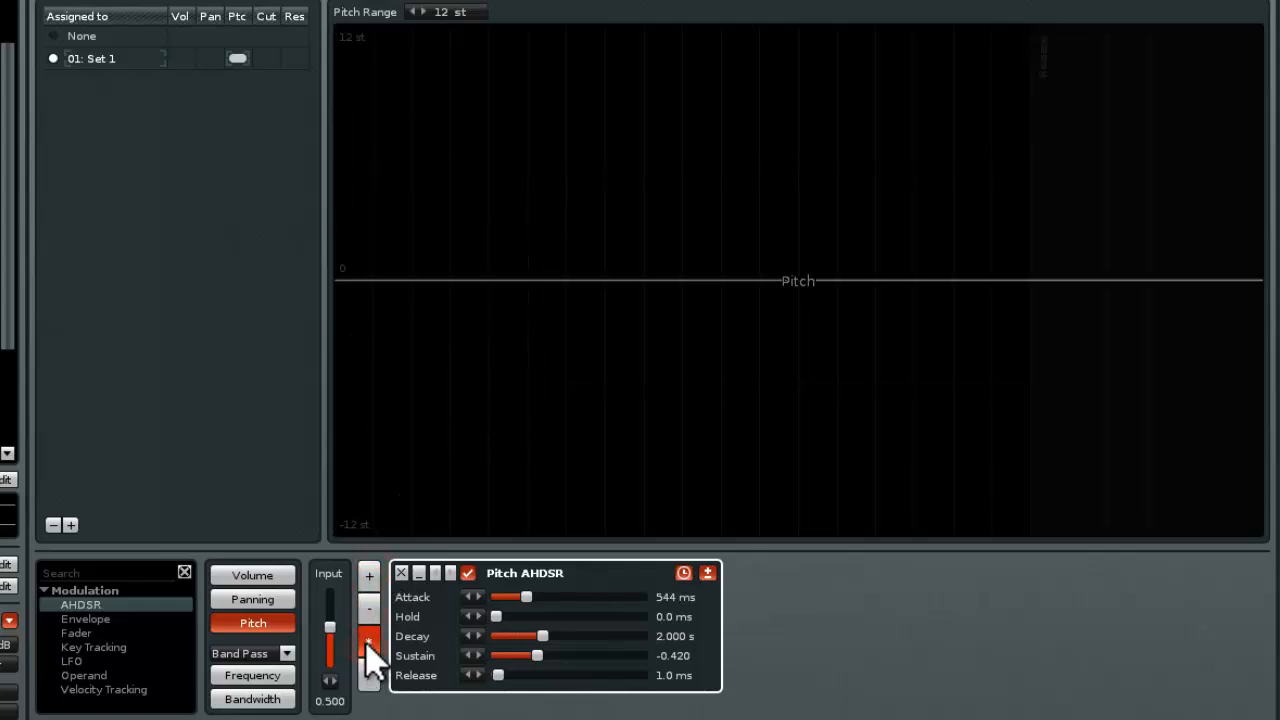
left_click(369, 675)
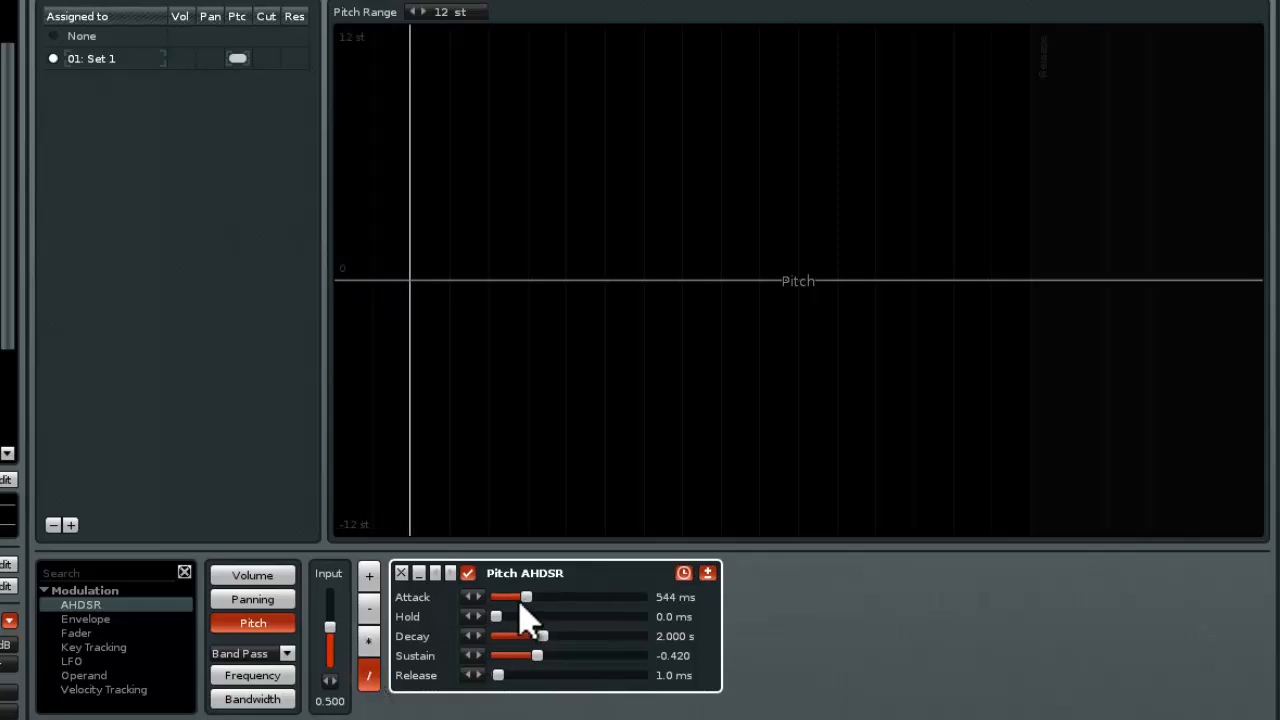
Set the Pitch AHDSR's attack to 2.541 s and alternate its operator between multiply and divide
left_click_drag(526, 597, 546, 597)
left_click(367, 642)
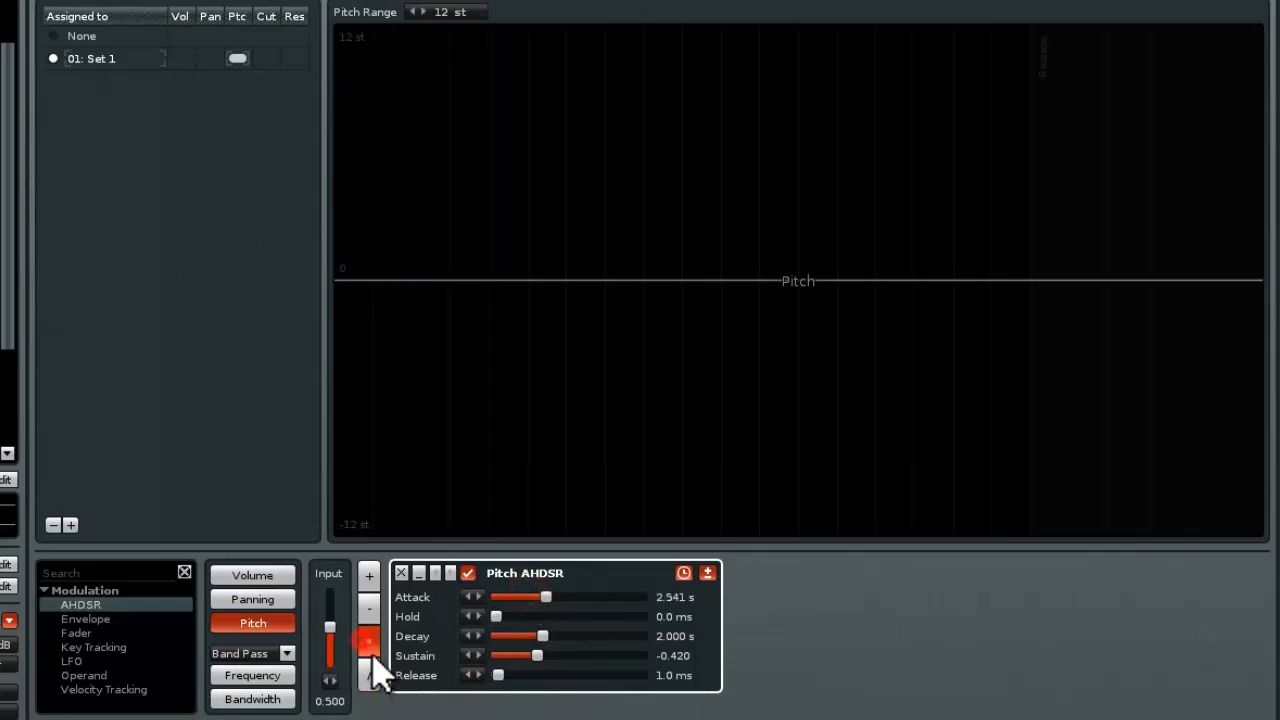
left_click(368, 672)
left_click(366, 643)
left_click(367, 671)
left_click(364, 641)
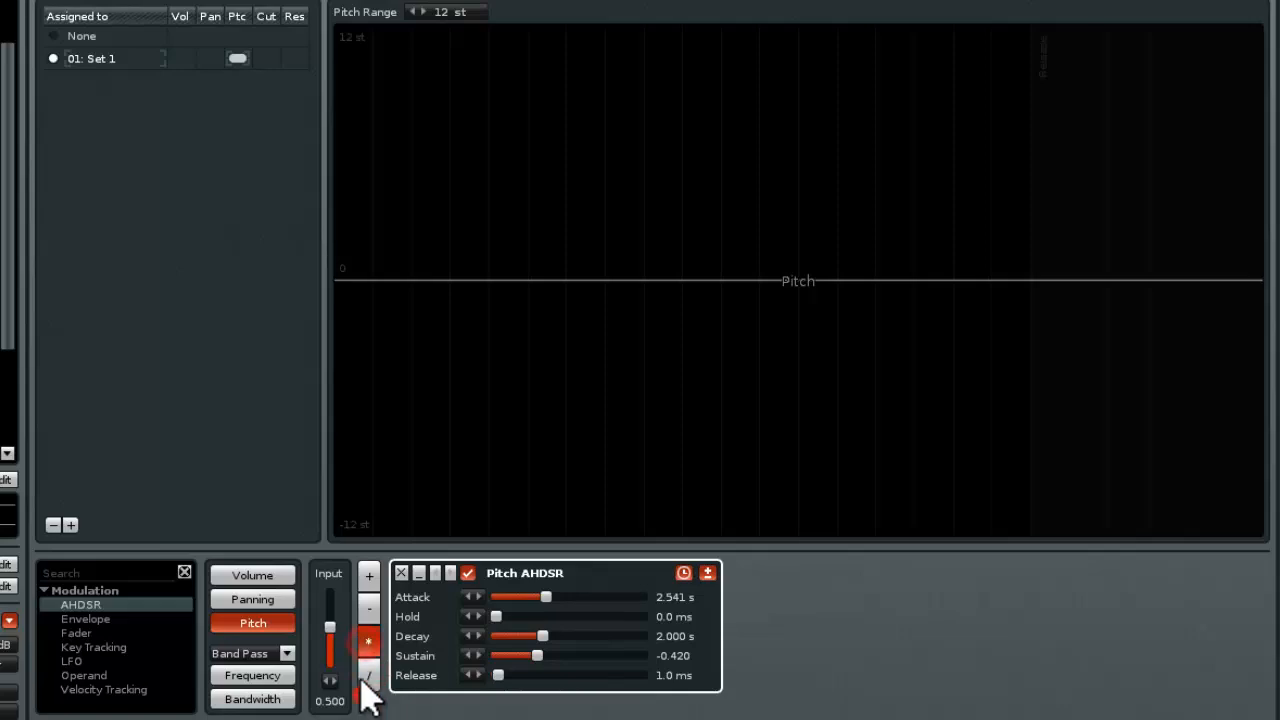
Lower the pitch input to 0.300 with the multiply operator, and try the divide operator with the input at 0.340
left_click_drag(330, 627, 330, 642)
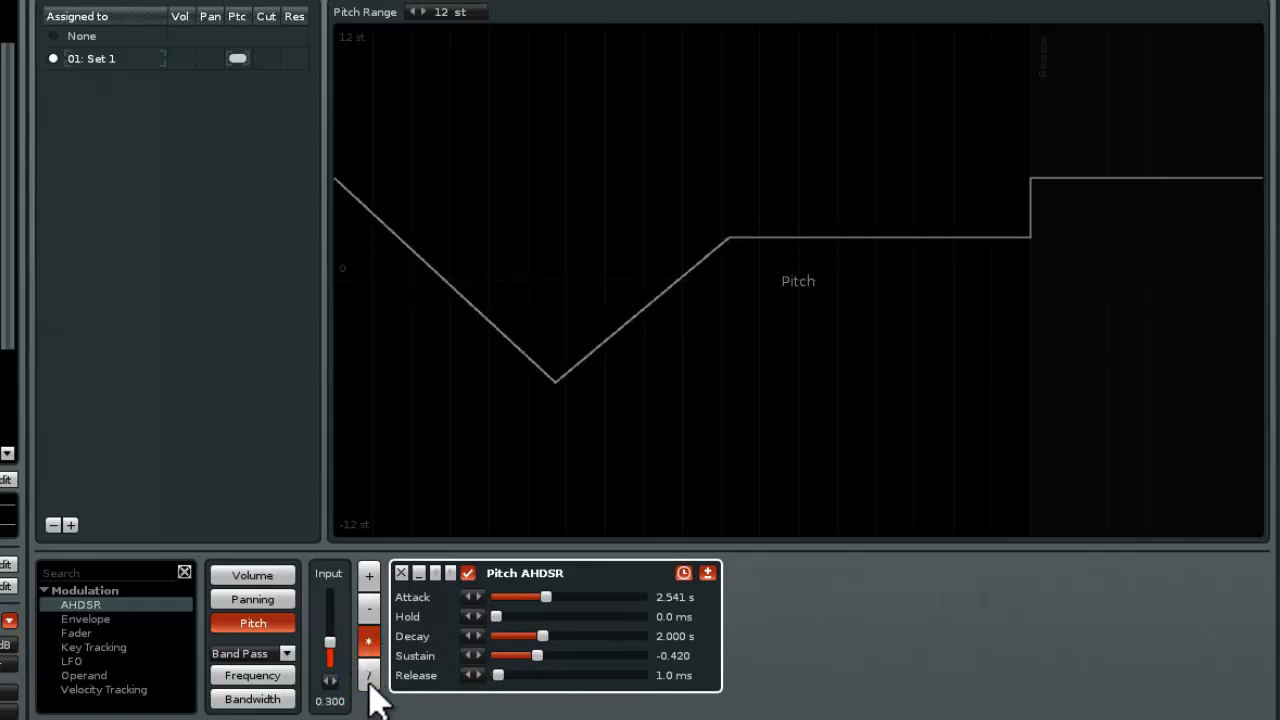
left_click(369, 678)
mouse_move(330, 643)
left_mouse_down()
mouse_move(330, 626)
mouse_move(330, 638)
left_mouse_up()
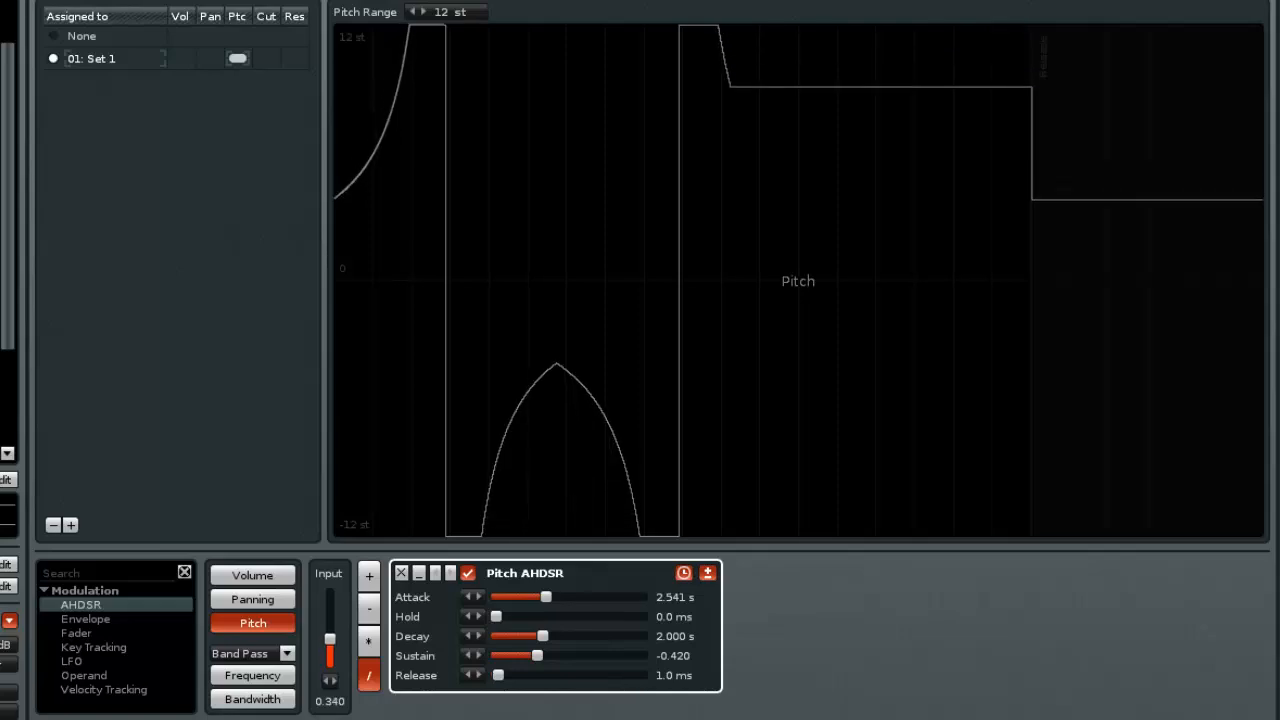
Compare the multiply, add and subtract operators on the Pitch AHDSR using the lowered pitch input, ending on multiply
left_click(370, 642)
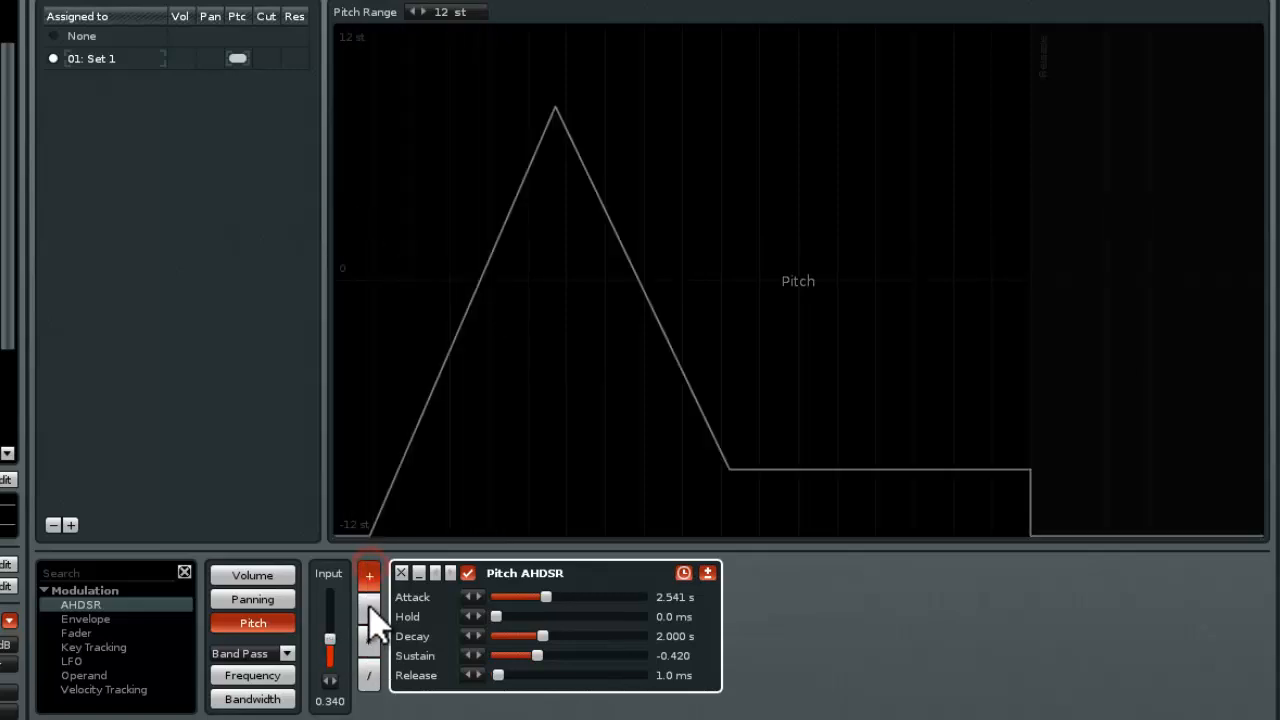
left_click(372, 607)
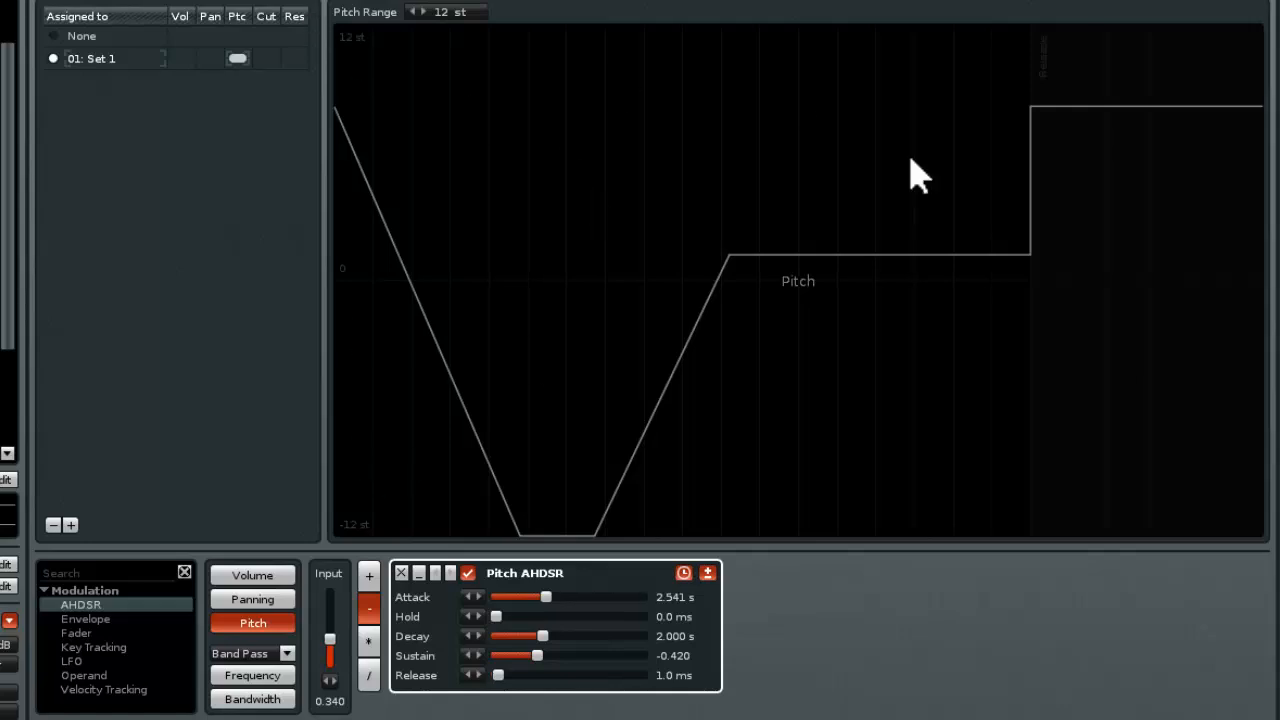
left_click(368, 575)
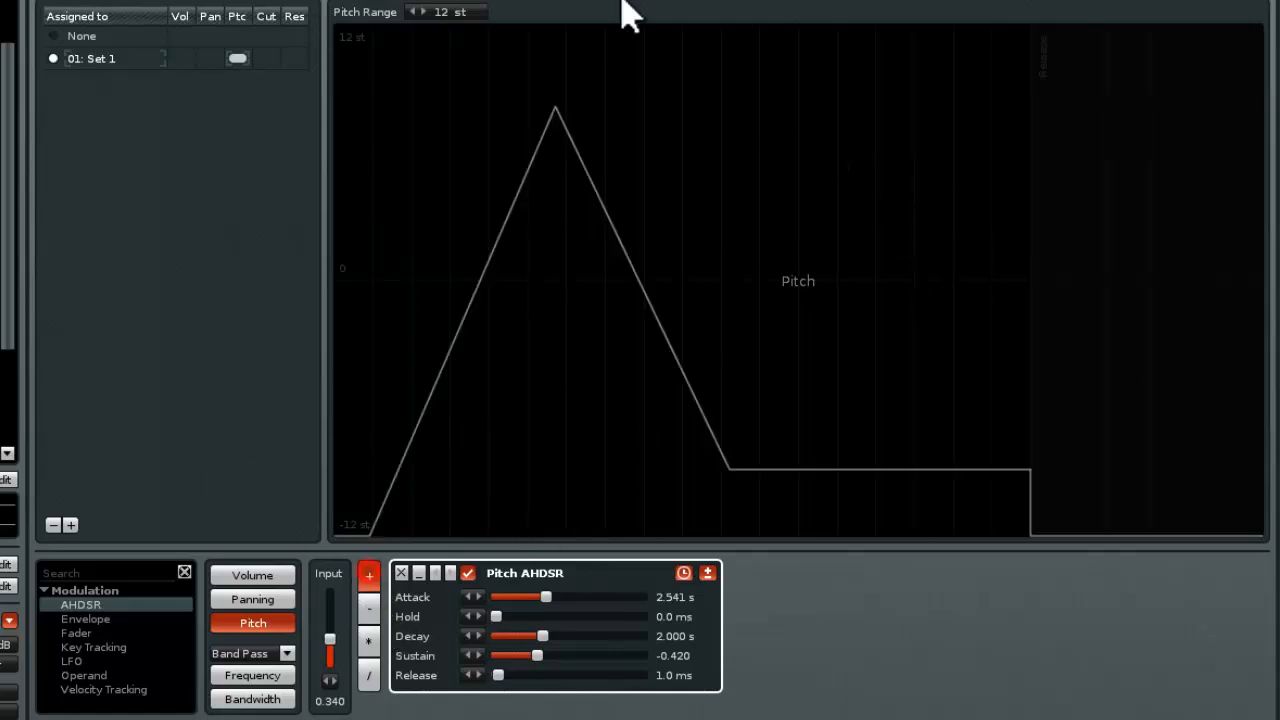
left_click(367, 642)
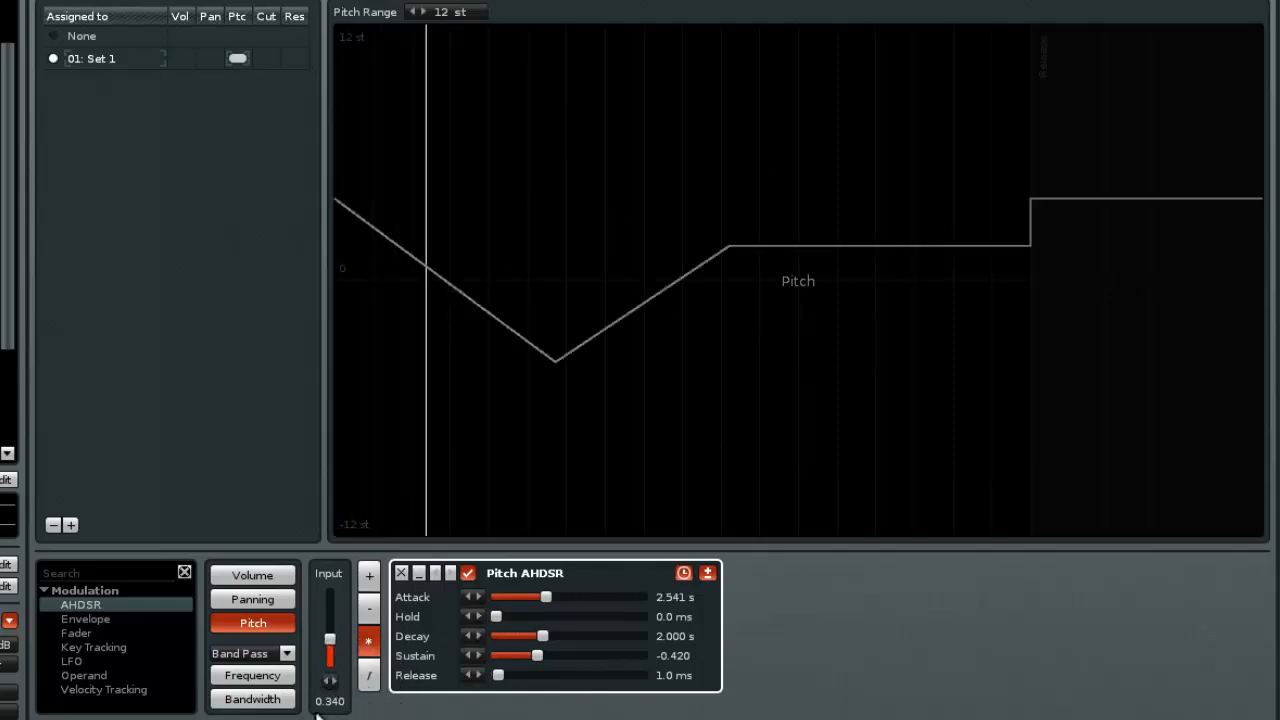
Raise the pitch input to 0.450 and set the Pitch AHDSR's operator to divide
mouse_move(330, 637)
left_mouse_down()
mouse_move(330, 648)
mouse_move(330, 605)
mouse_move(330, 660)
mouse_move(330, 613)
mouse_move(330, 645)
mouse_move(330, 631)
left_mouse_up()
left_click(368, 676)
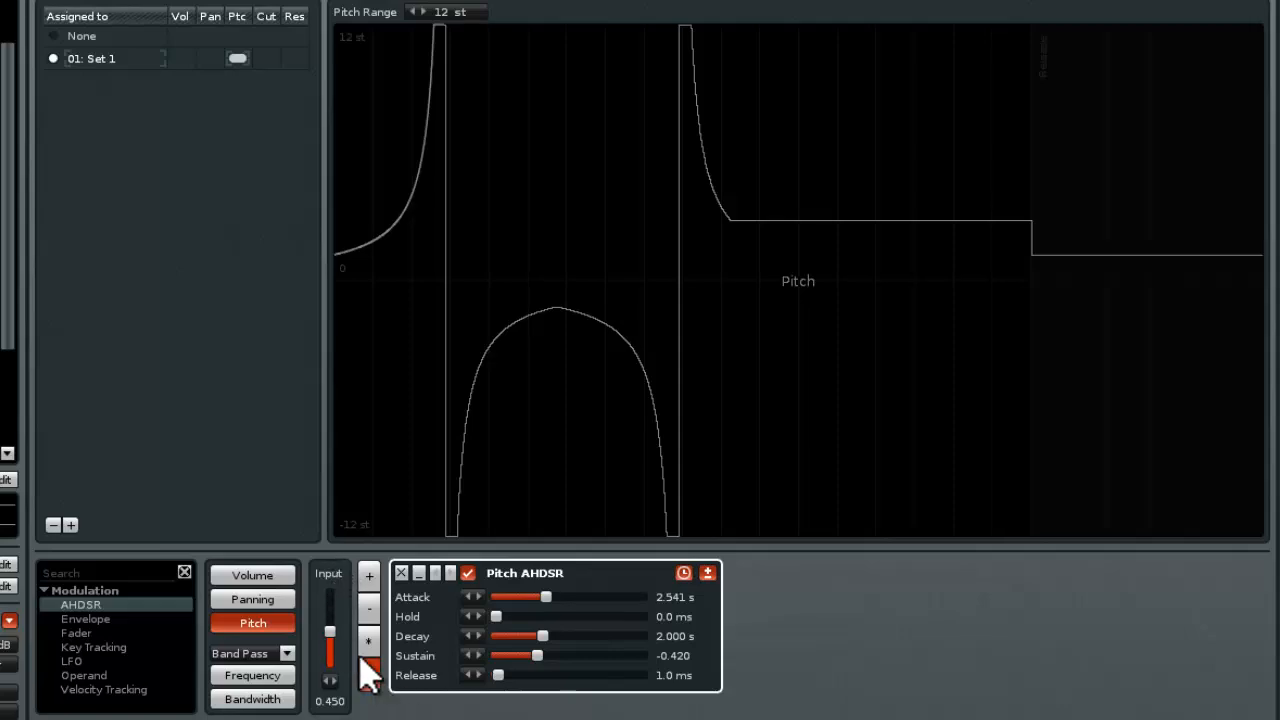
Add an LFO device after the Pitch AHDSR, with its frequency at 3.48 Hz and amplitude at 0.370
left_click(90, 675)
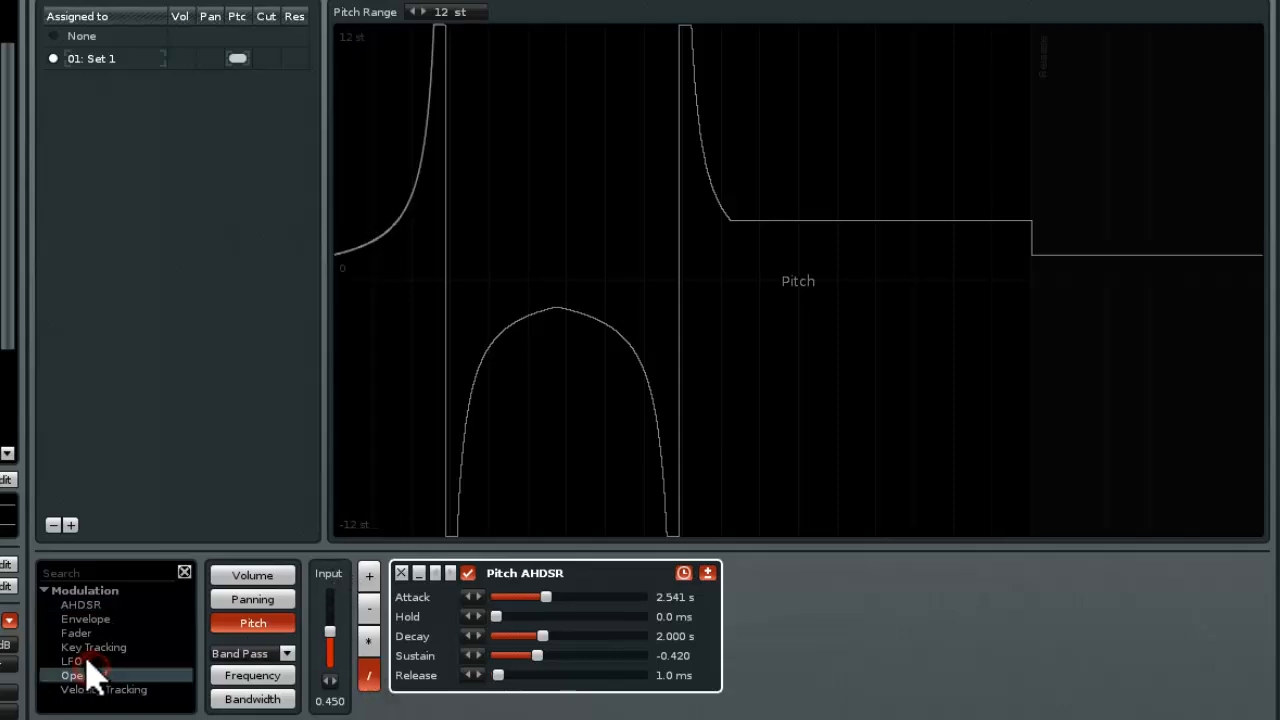
double_click(86, 661)
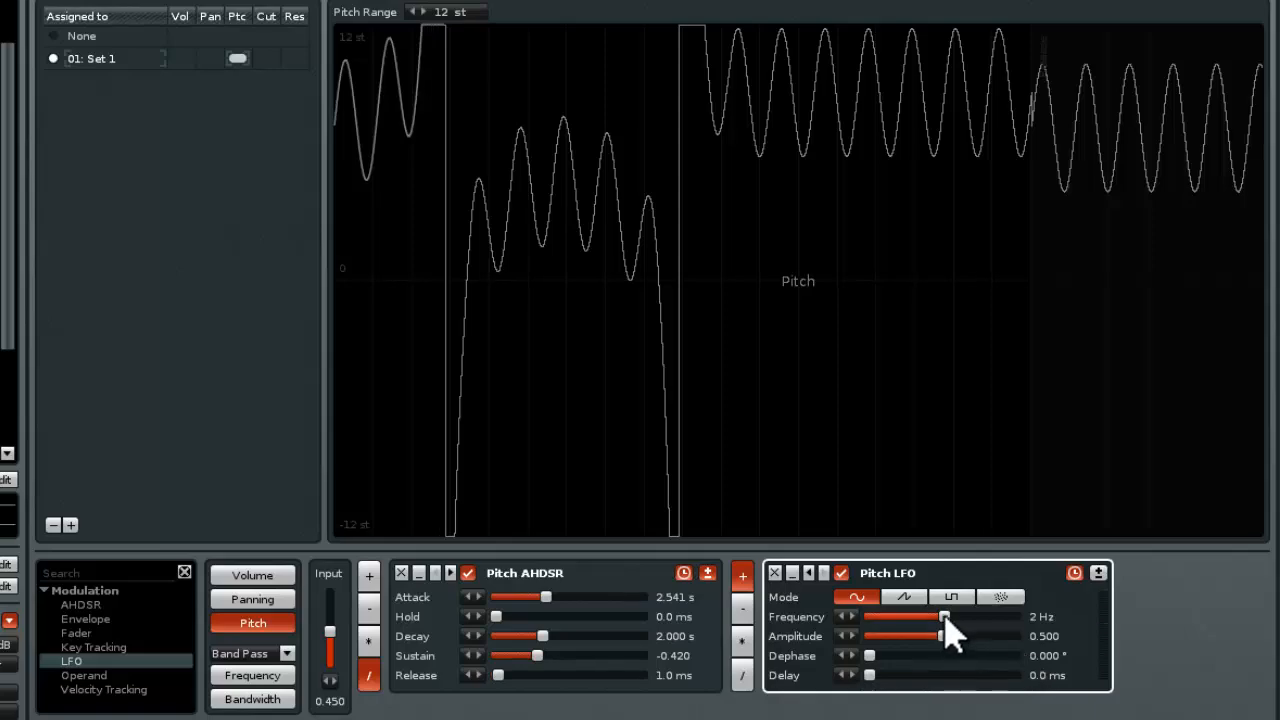
left_click_drag(945, 618, 869, 675)
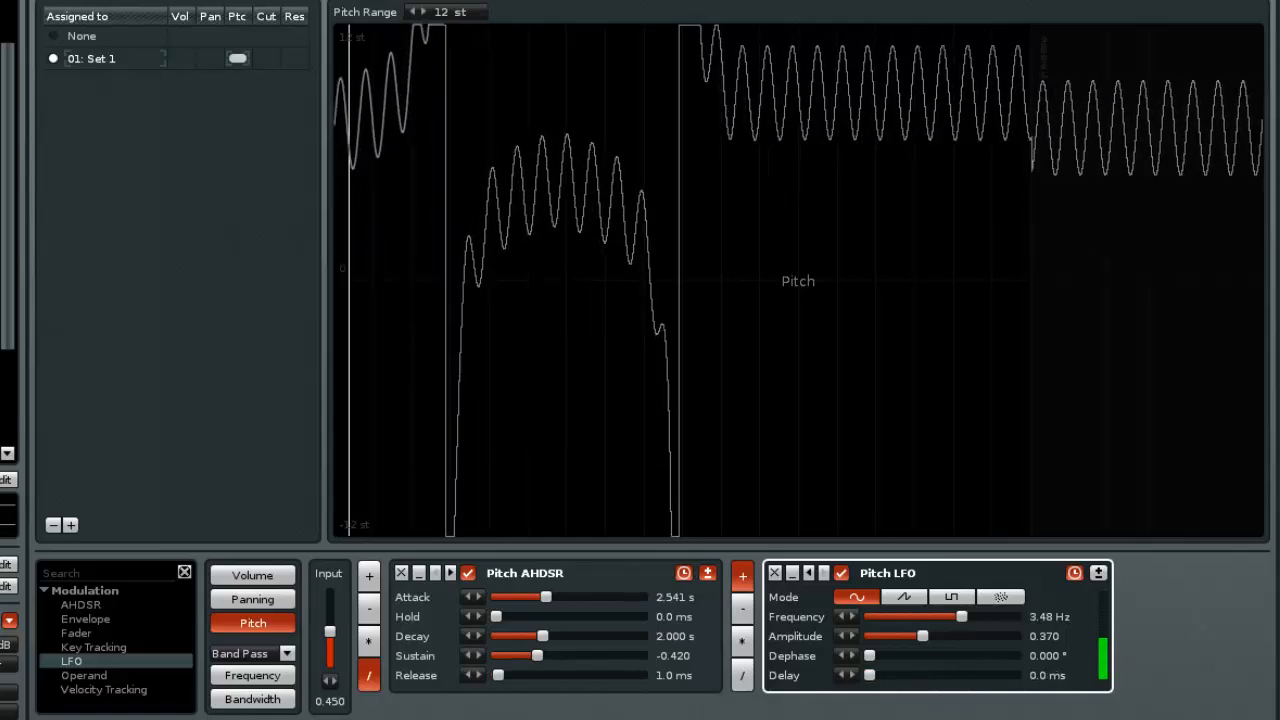
Delete the Pitch LFO and the Pitch AHDSR from the pitch modulation chain
left_click(775, 573)
left_click(401, 573)
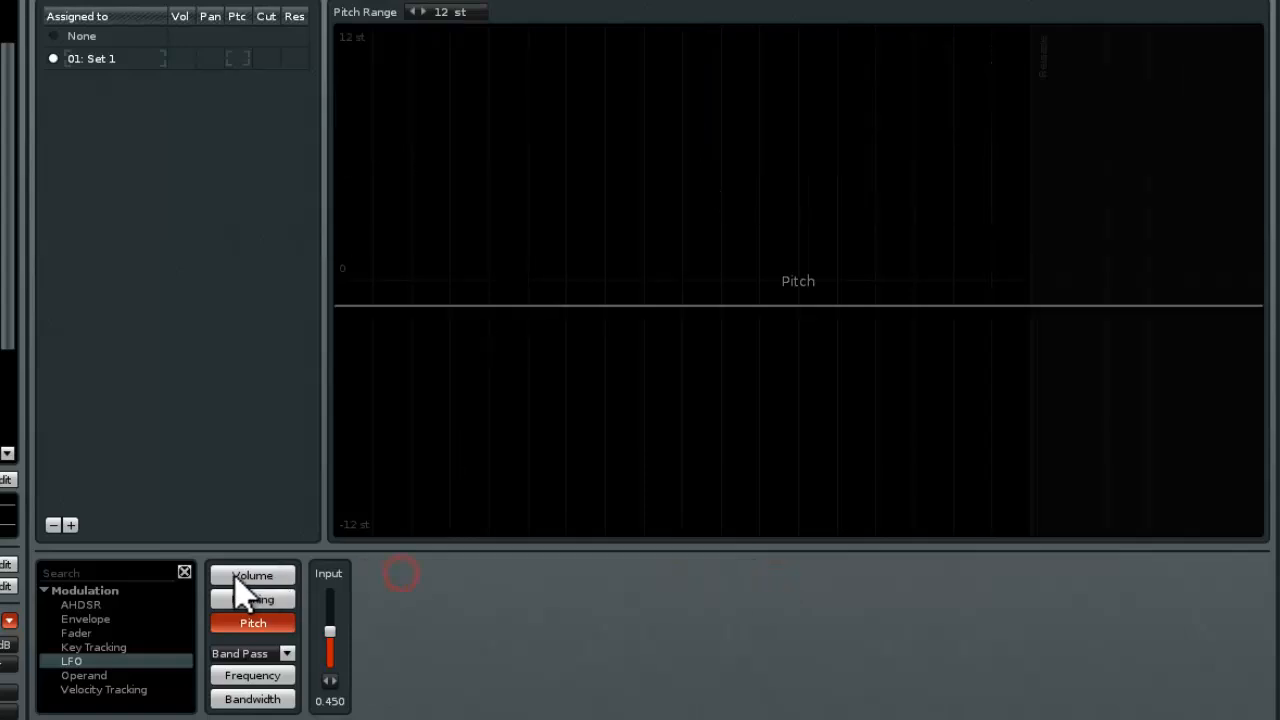
Look through the panning, pitch, bandwidth and frequency modulation targets and the list of available filter types
left_click(252, 599)
left_click(253, 623)
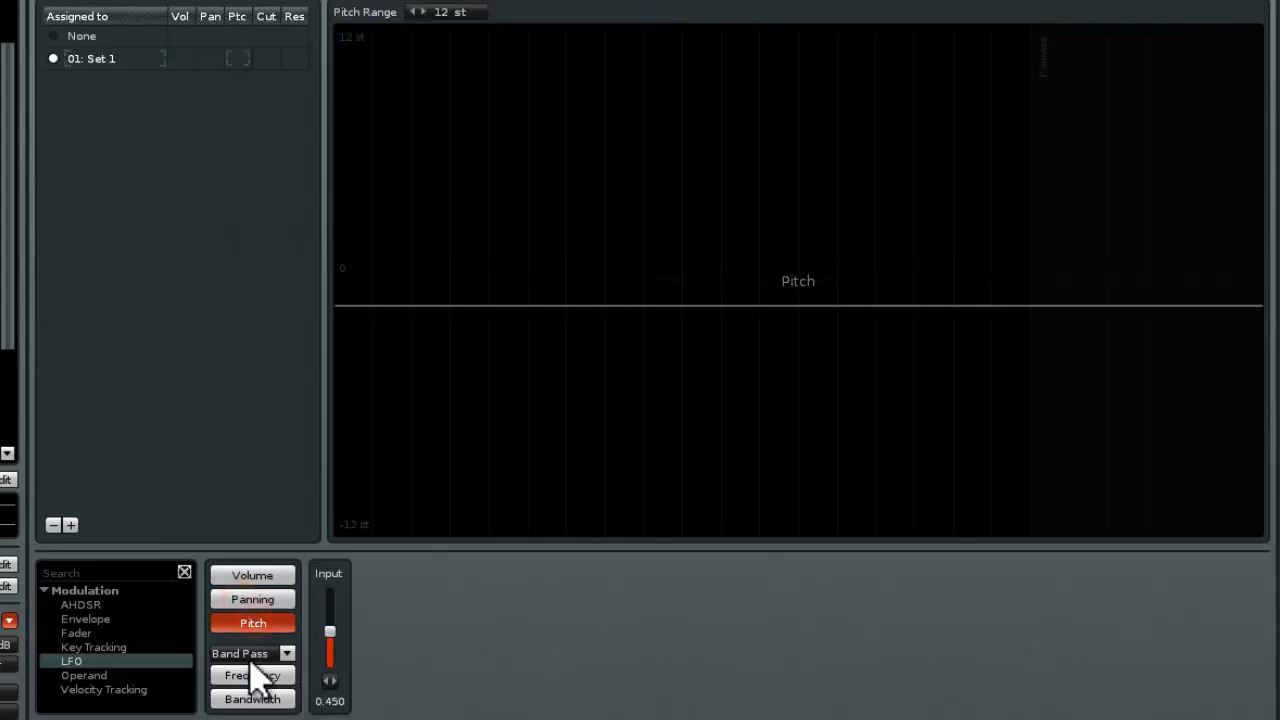
left_click(295, 651)
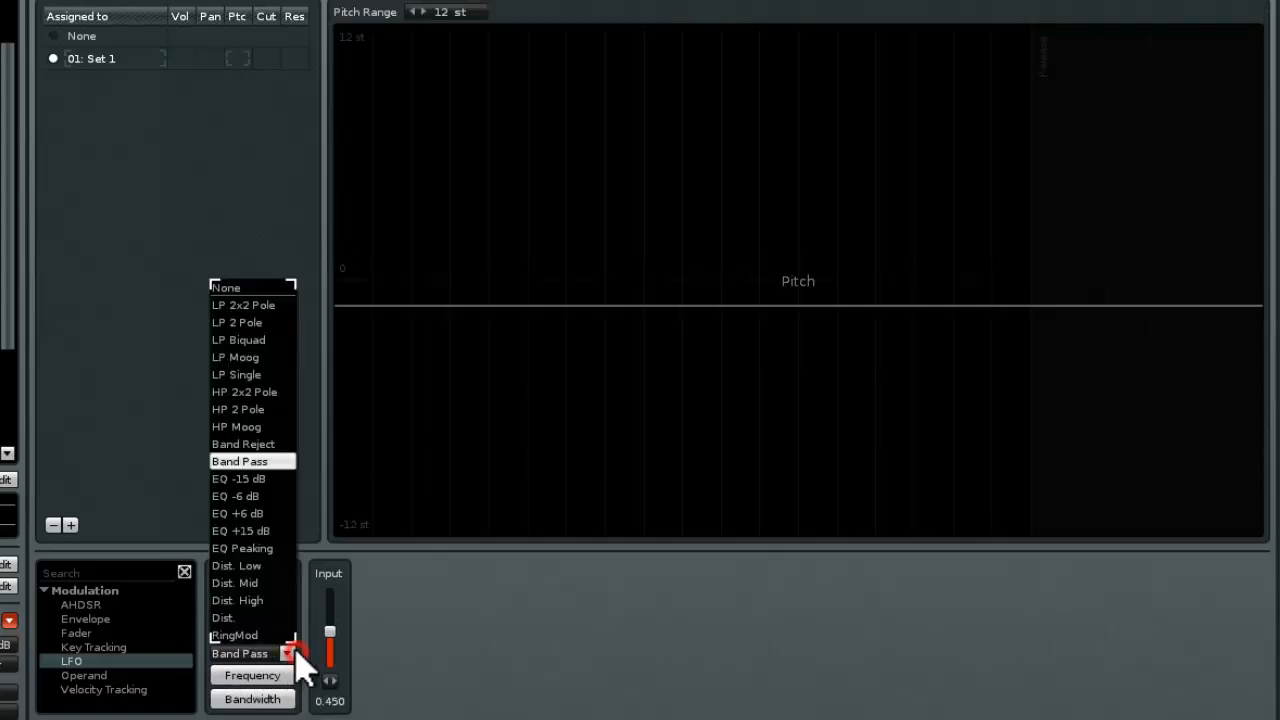
left_click(522, 654)
left_click(260, 697)
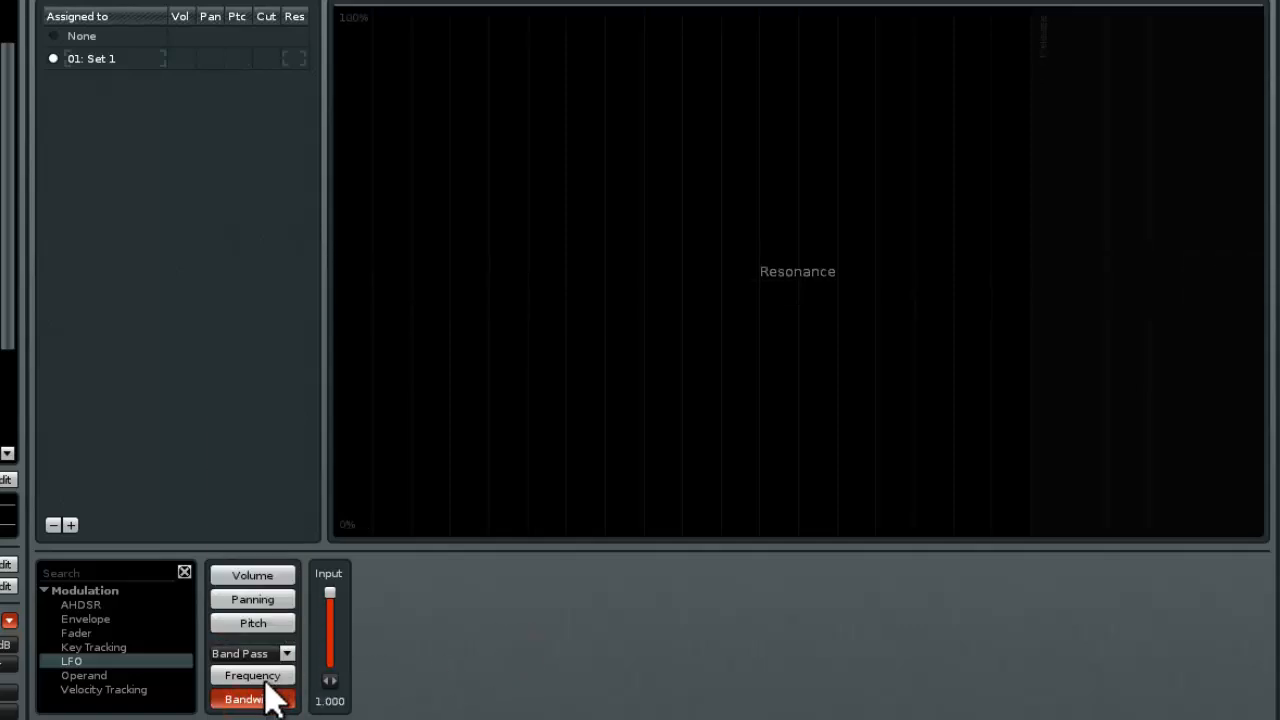
left_click(262, 676)
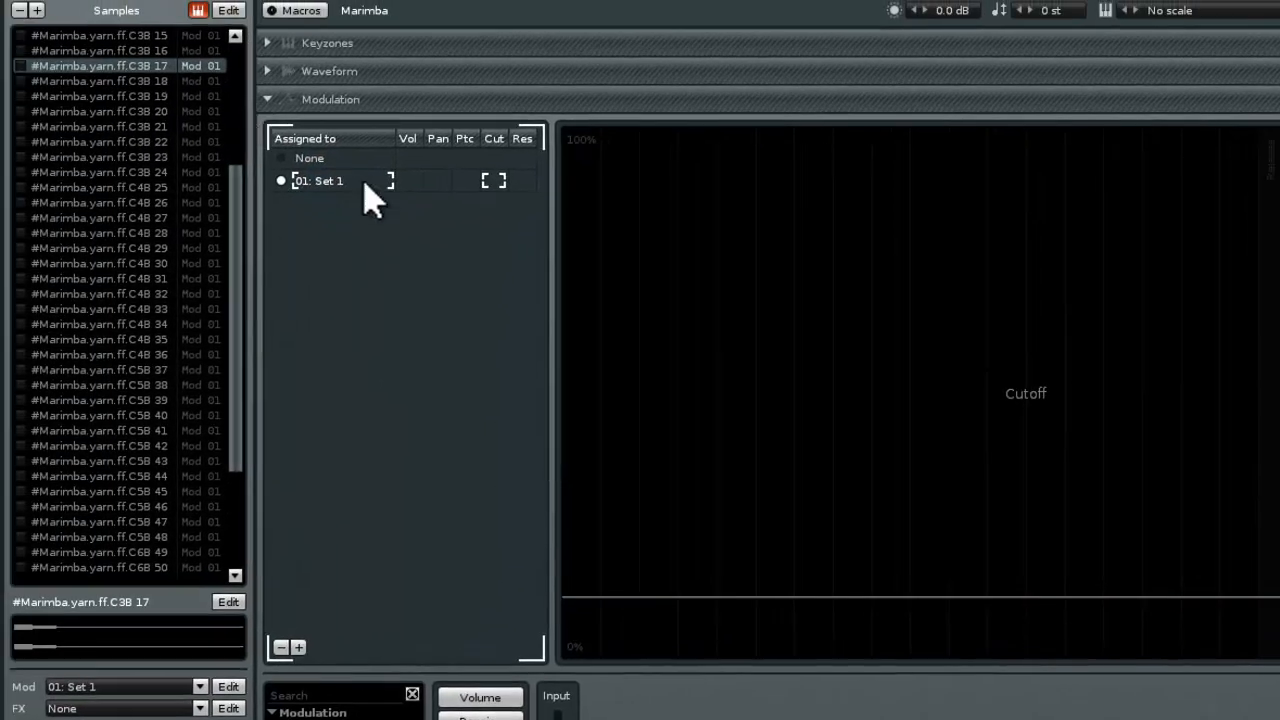
Add two more modulation sets to the instrument and switch between Set 02 and Set 03
left_click(298, 648)
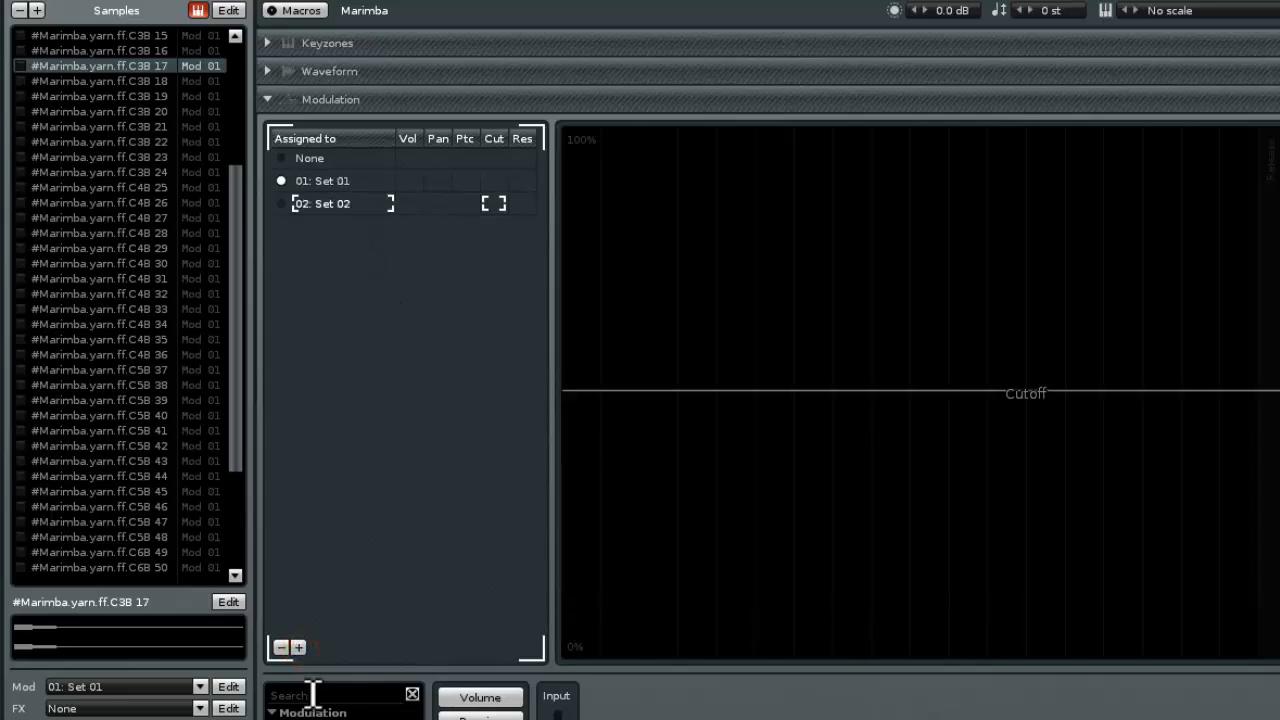
left_click(298, 648)
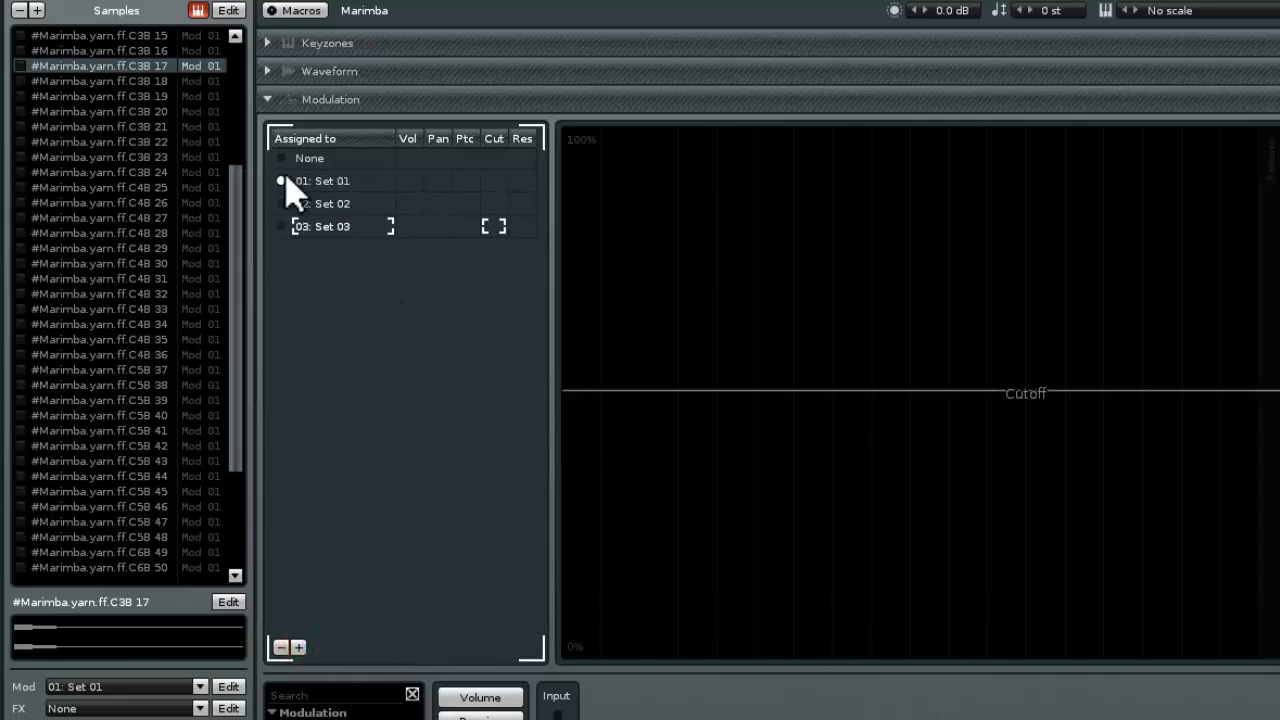
left_click(350, 208)
left_click(335, 226)
left_click(355, 211)
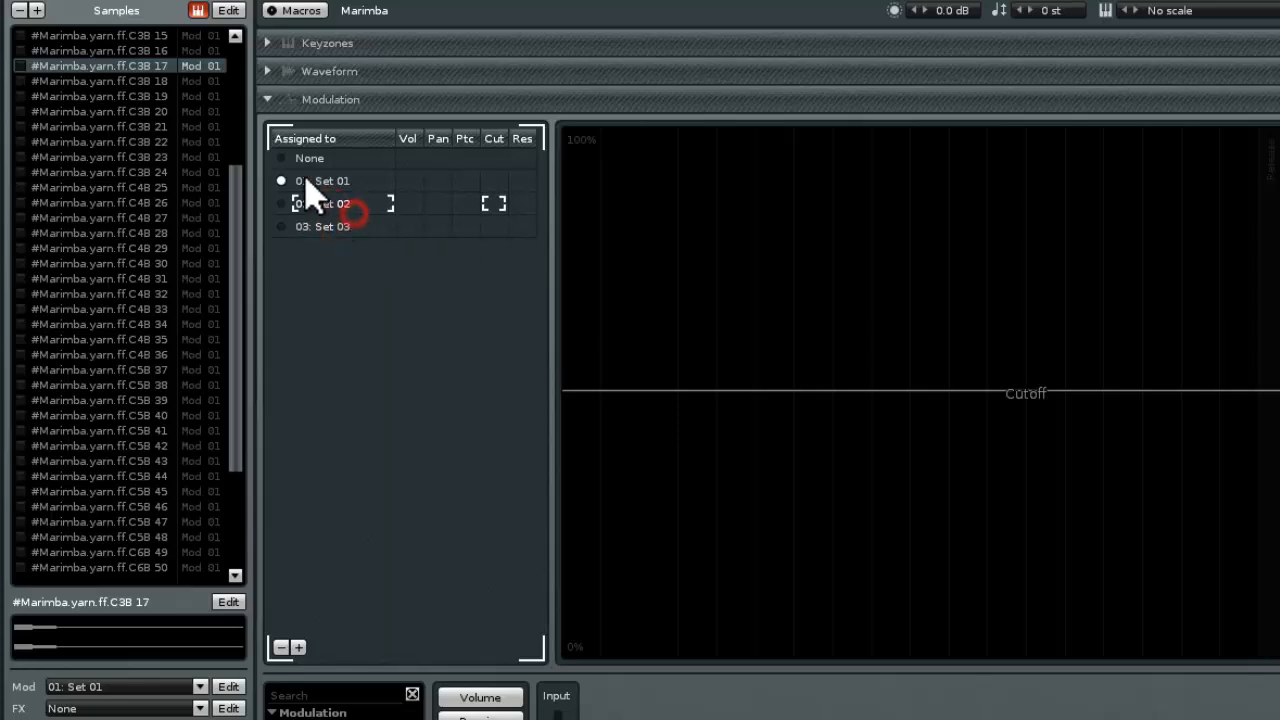
Add an LFO followed by an AHDSR device to the cutoff modulation of Set 01
left_click(320, 182)
left_click(494, 180)
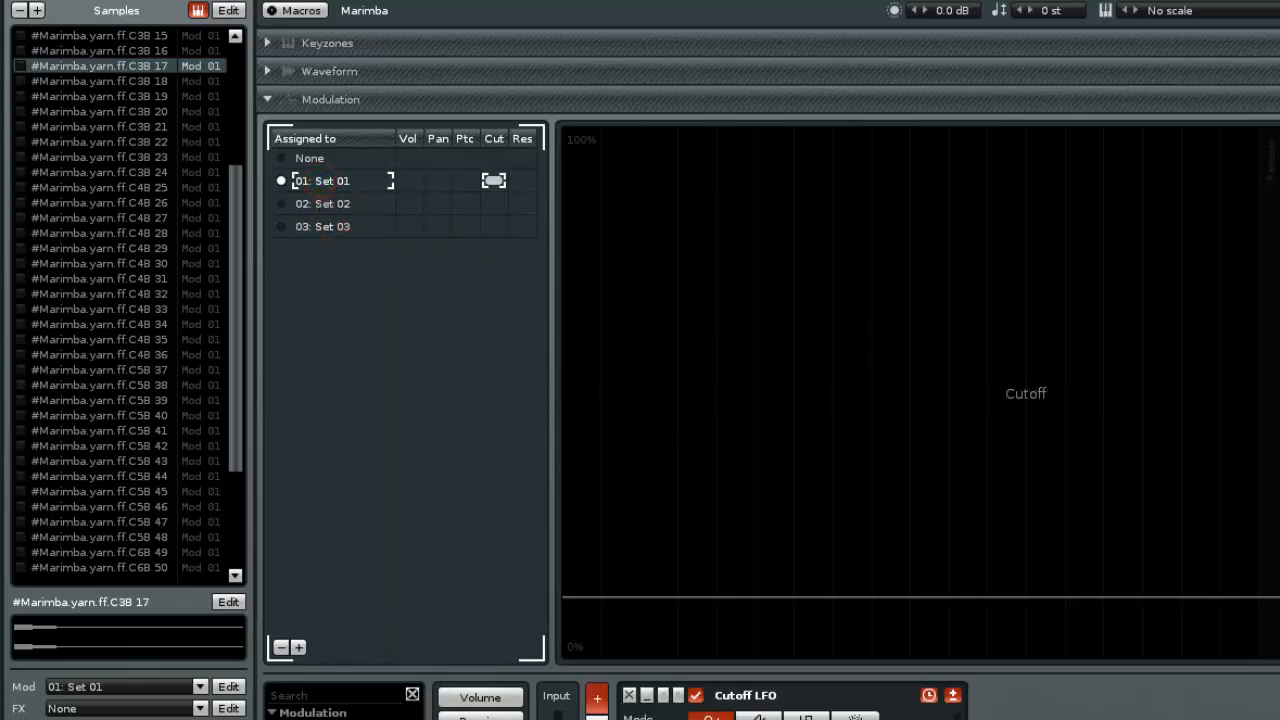
left_click_drag(320, 719, 895, 705)
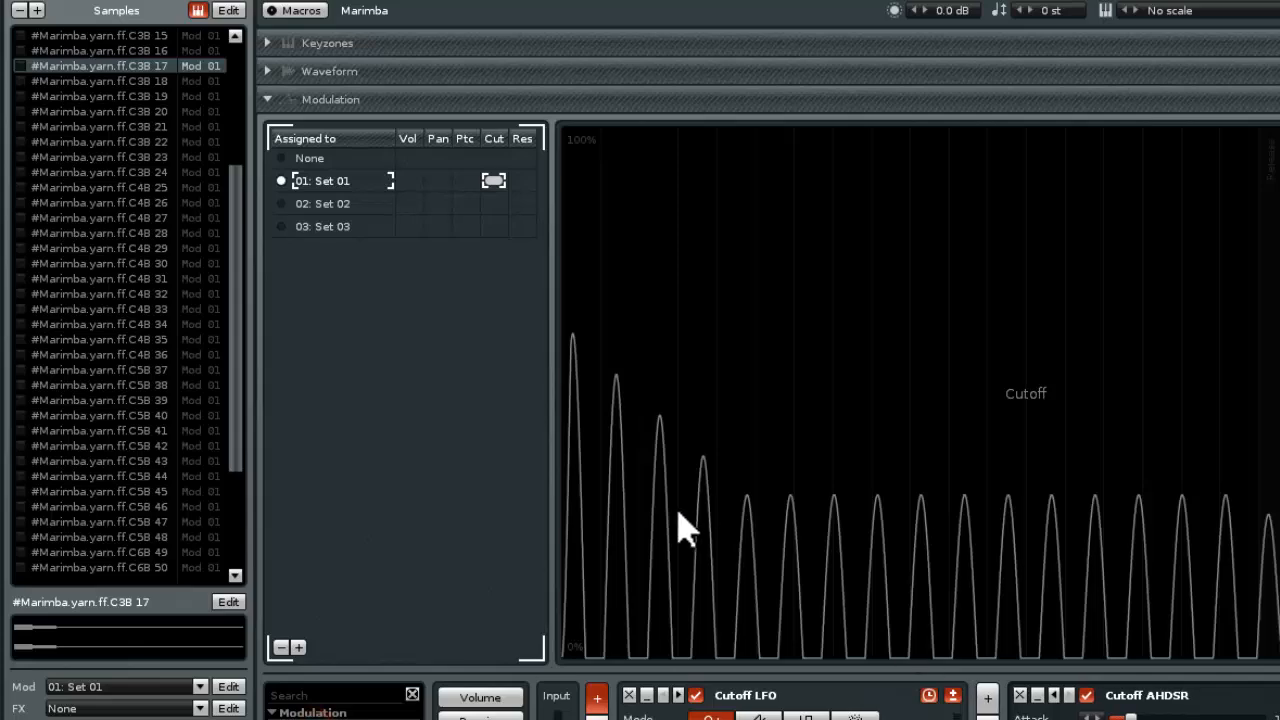
Add a Fader and an LFO to Set 02's cutoff, placing the LFO first and setting the Fader's duration to 8.193 s
left_click(330, 204)
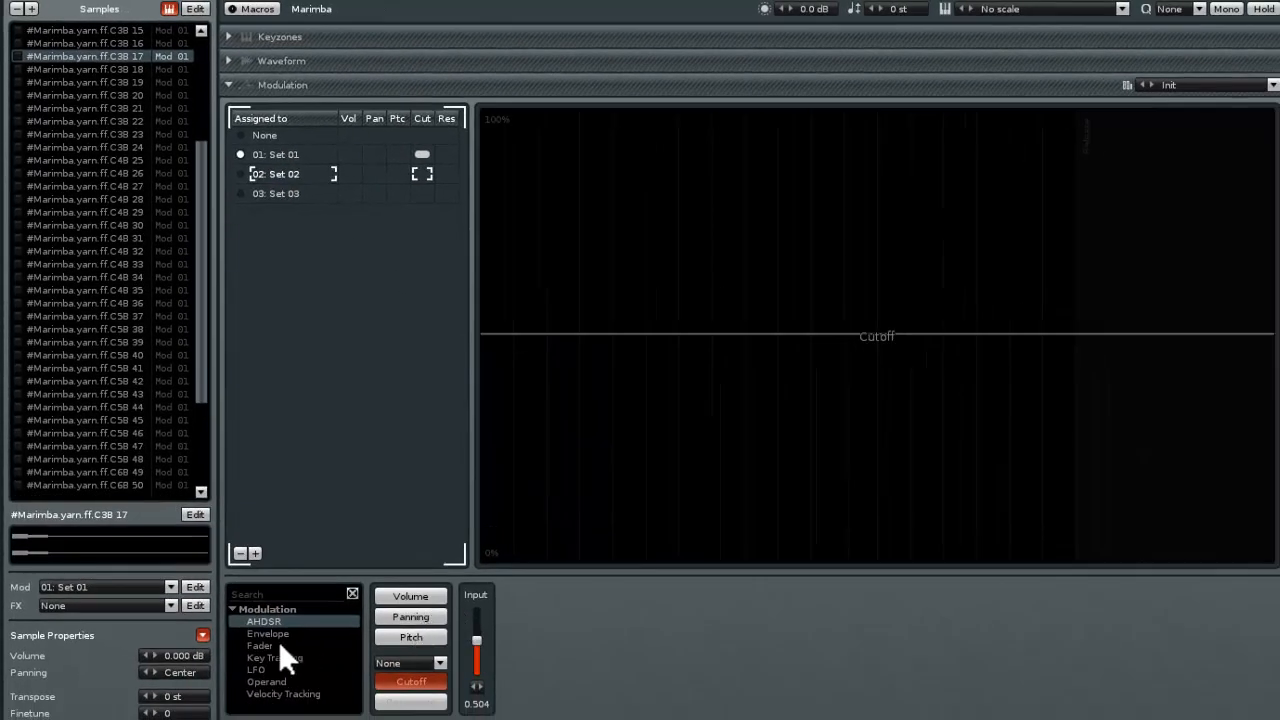
double_click(278, 641)
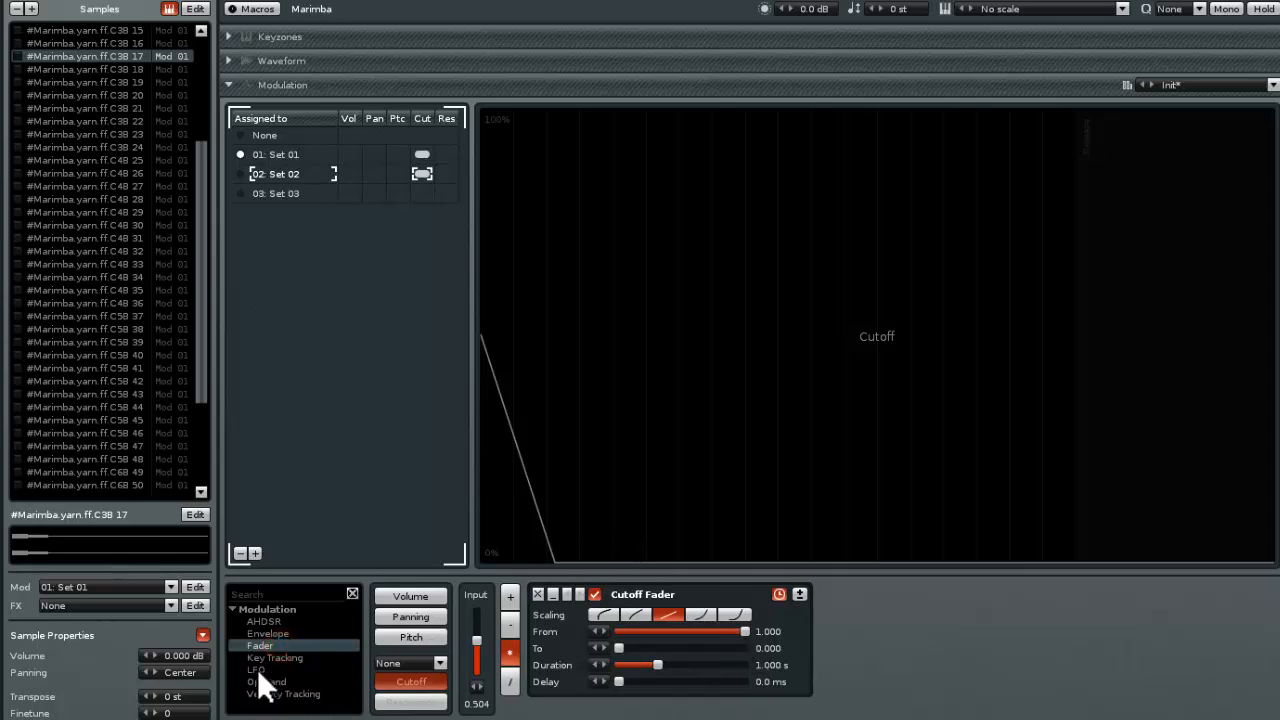
double_click(257, 669)
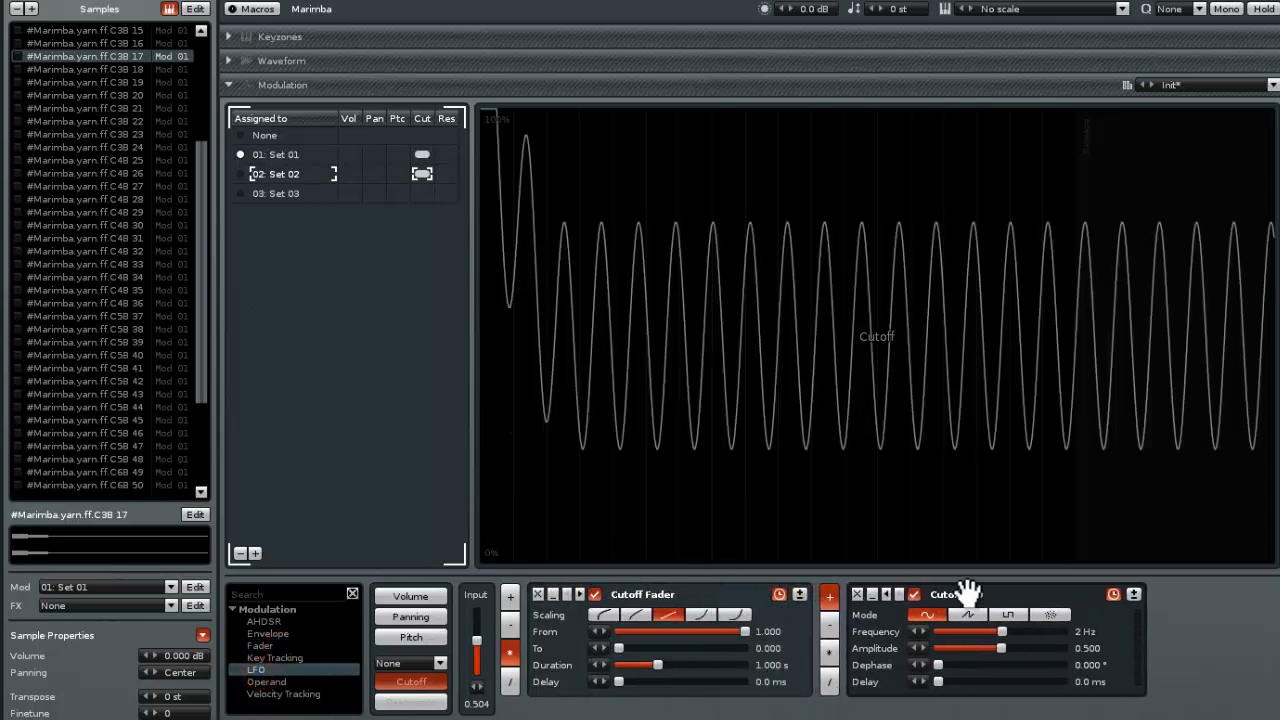
left_click_drag(968, 591, 596, 585)
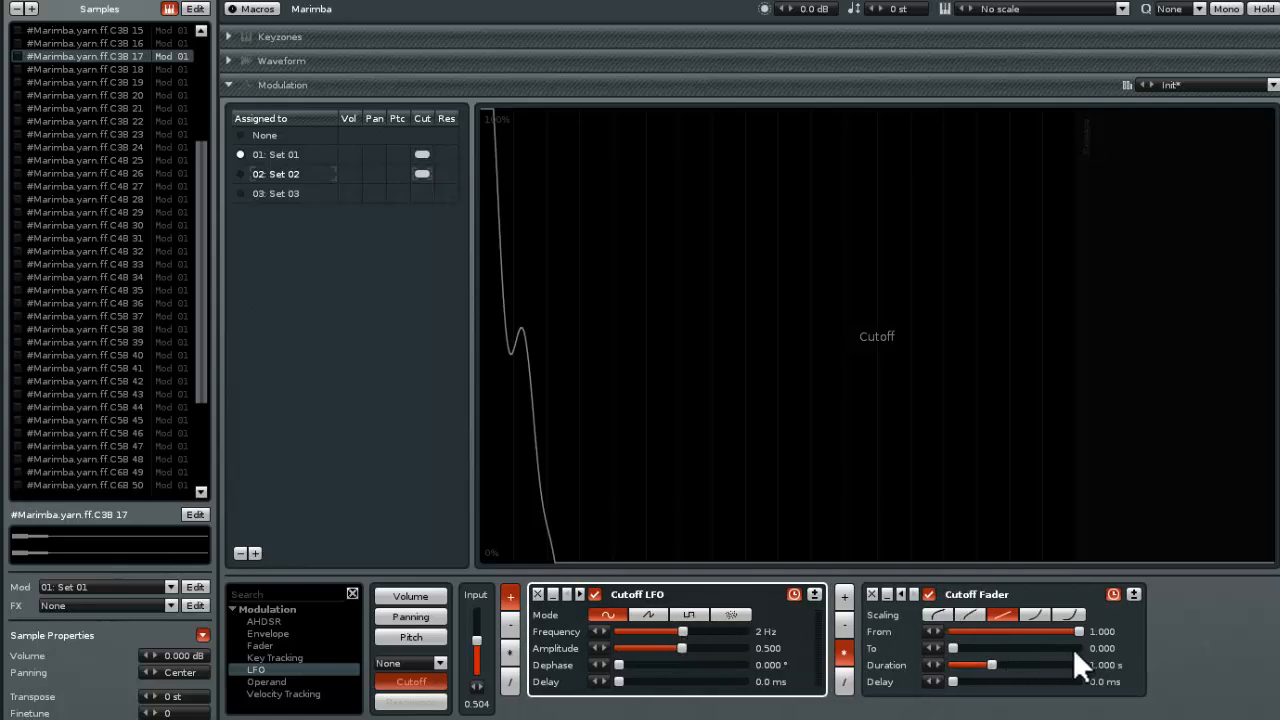
left_click_drag(994, 667, 1031, 665)
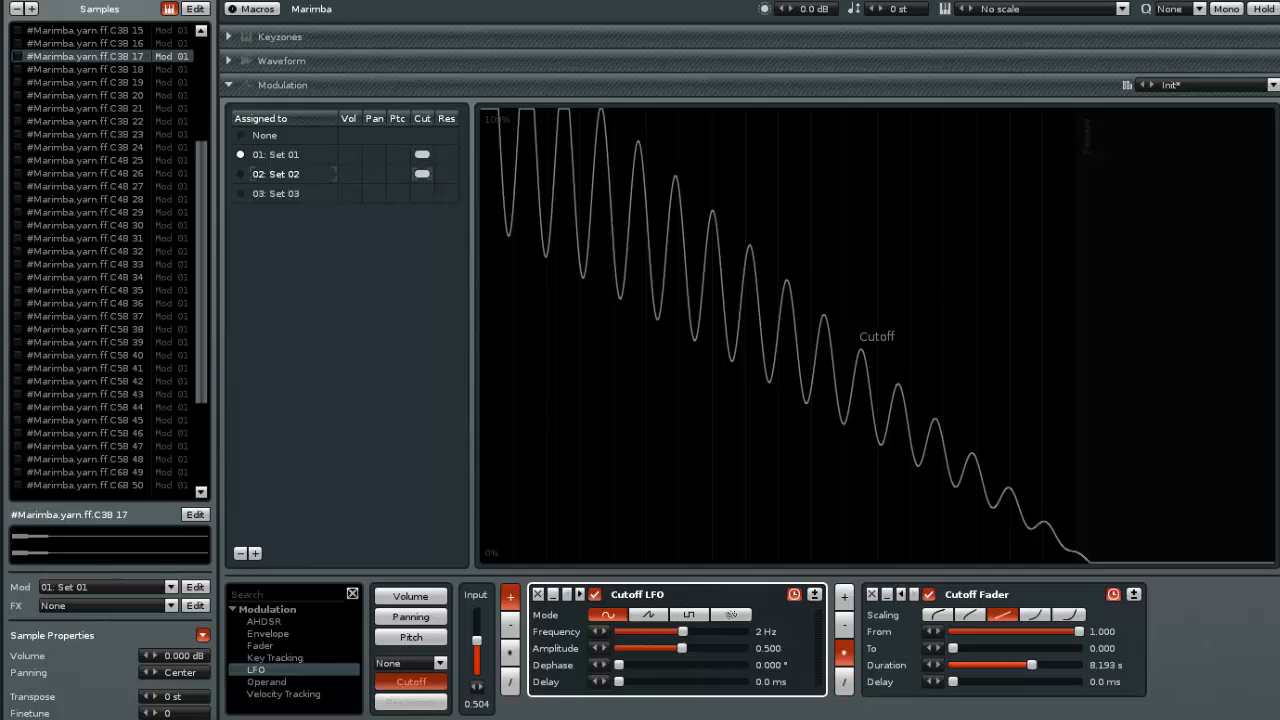
Assign sample C3B 17 to modulation Set 02 and check which set sample C3B 15 uses
left_click(237, 175)
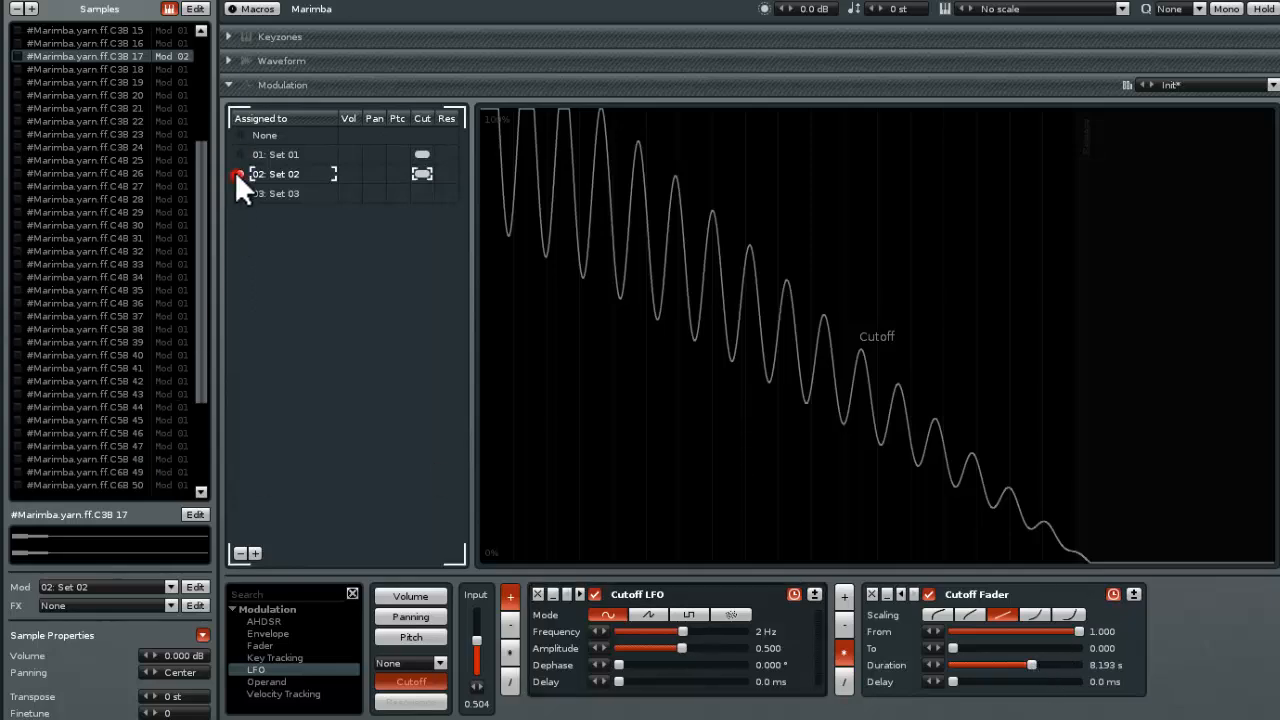
left_click(176, 30)
Assign all samples from C2B 01 through C4B 30 to modulation Set 01
left_click_drag(200, 141, 205, 12)
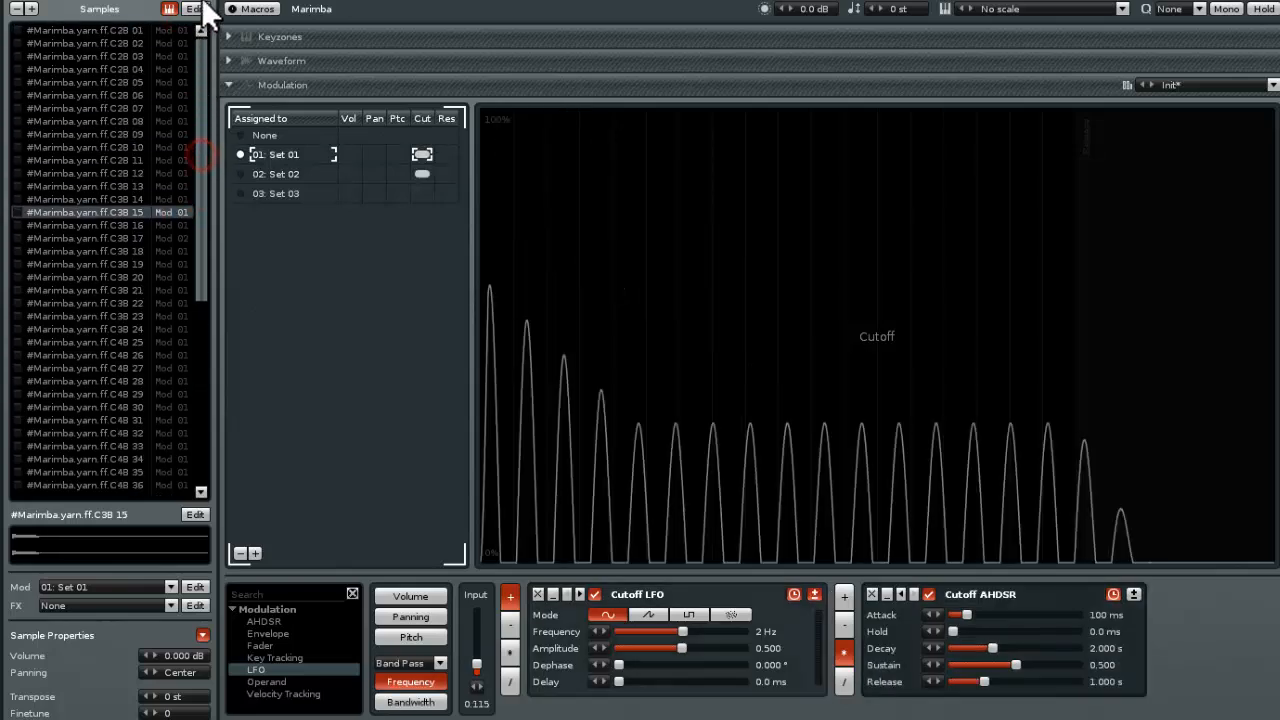
left_click(135, 22)
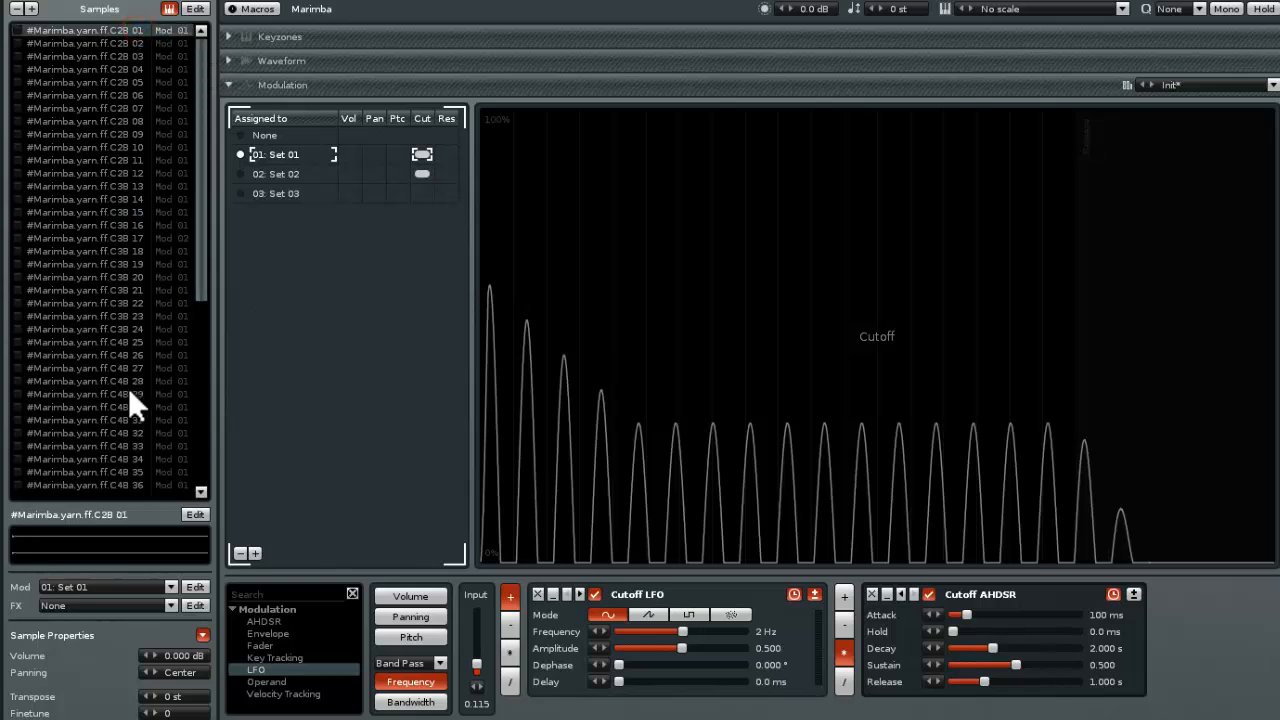
left_click(88, 407, "shift")
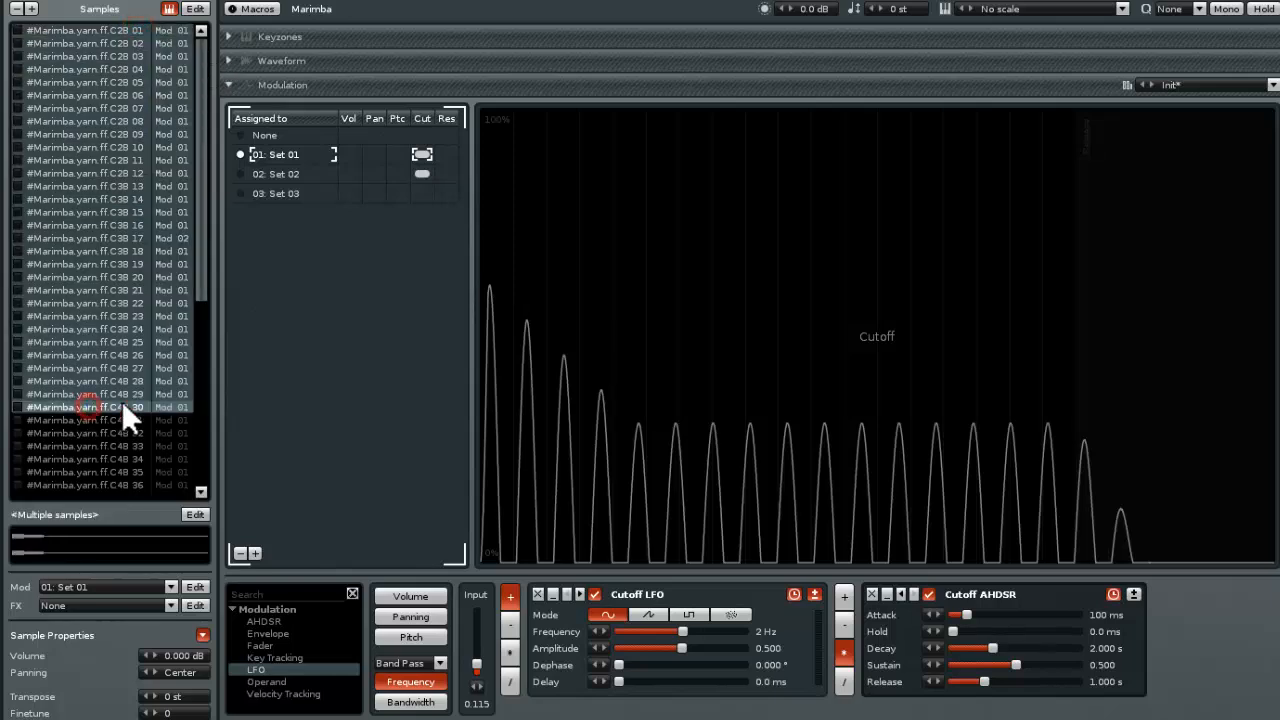
left_click(171, 587)
left_click(99, 519)
Assign all samples from C4B 31 through the final sample, 61, to modulation Set 02
left_click(106, 421)
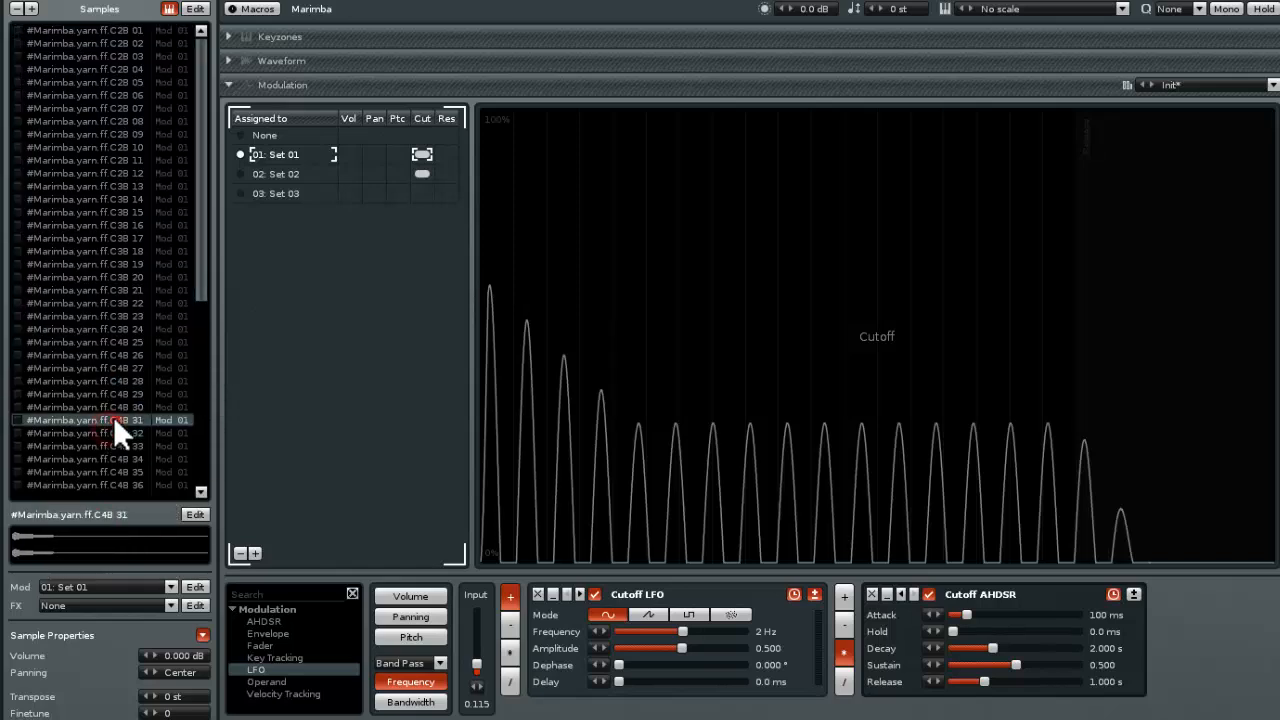
left_click_drag(209, 292, 200, 510)
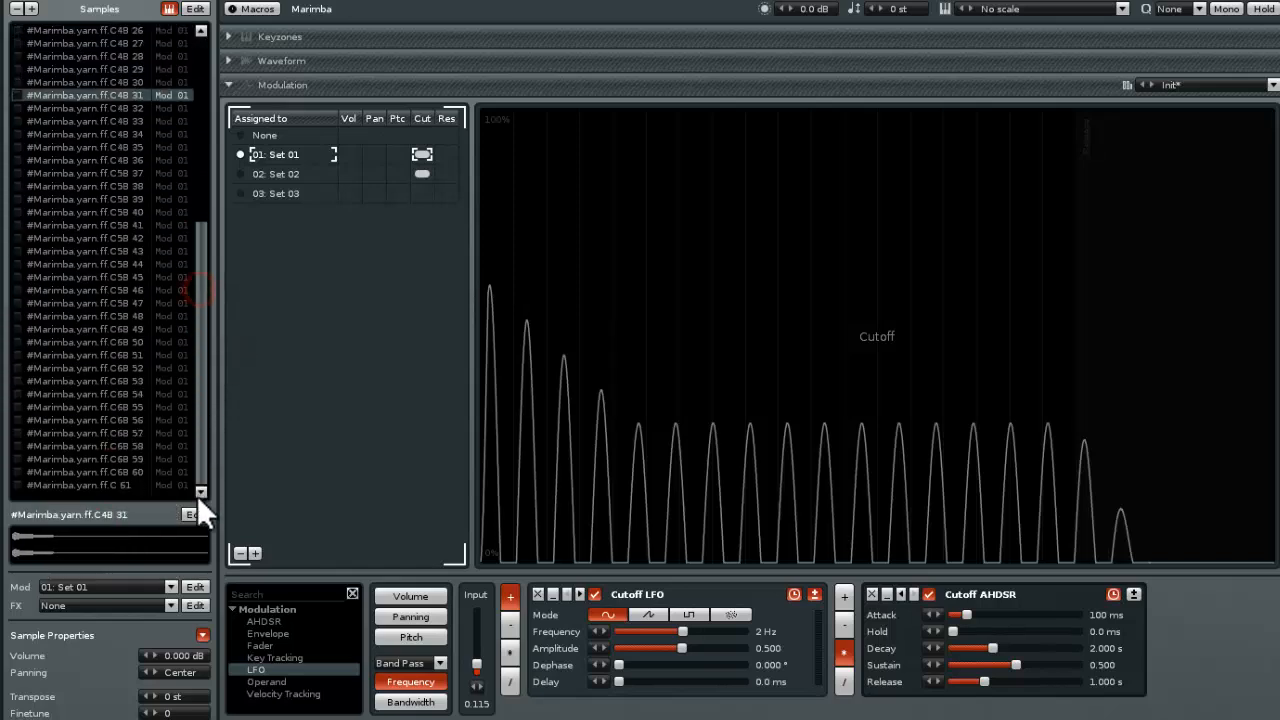
left_click(115, 487, "shift")
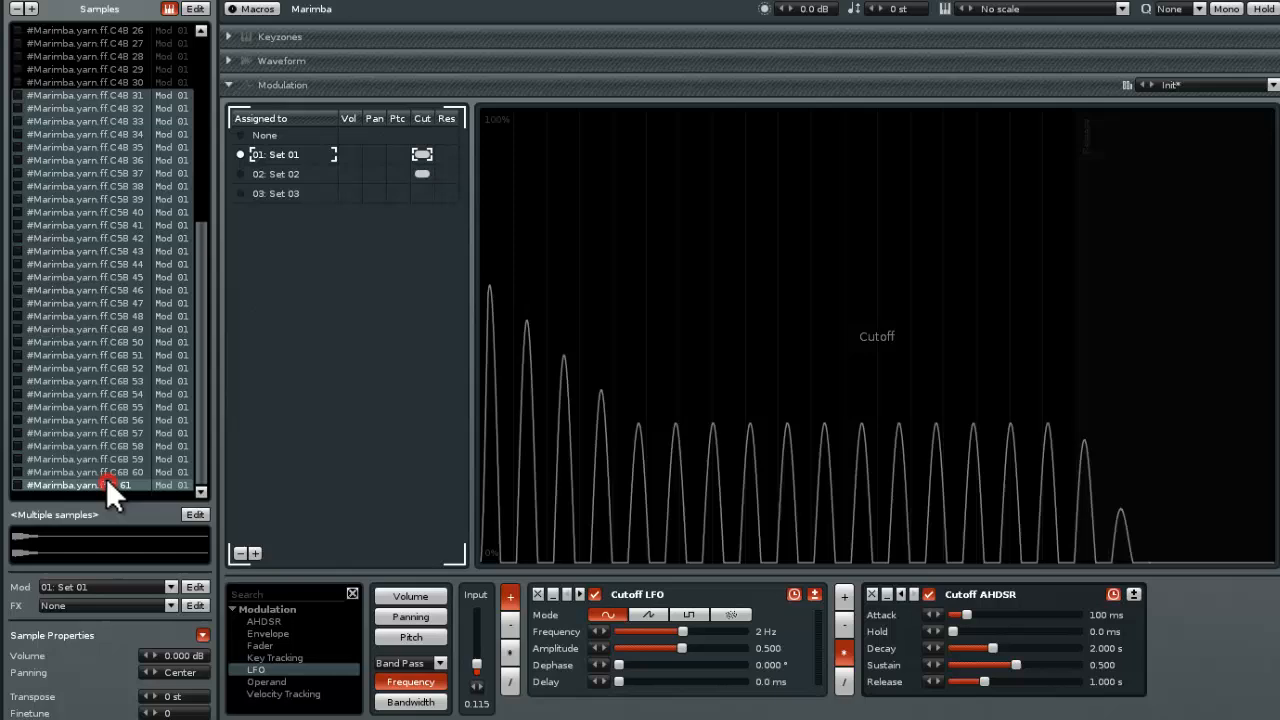
left_click(170, 586)
left_click(97, 541)
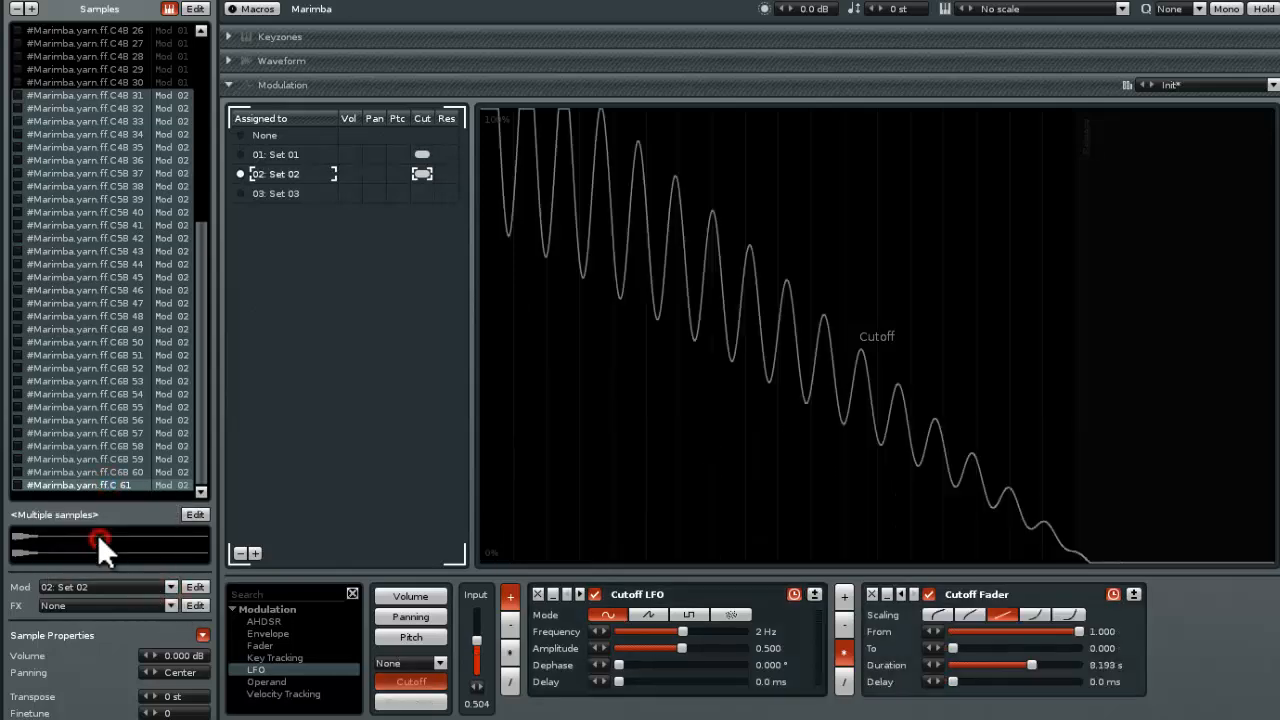
Switch the final sample, 61, to no modulation set and to Set 03, and delete Set 03
left_click(76, 486)
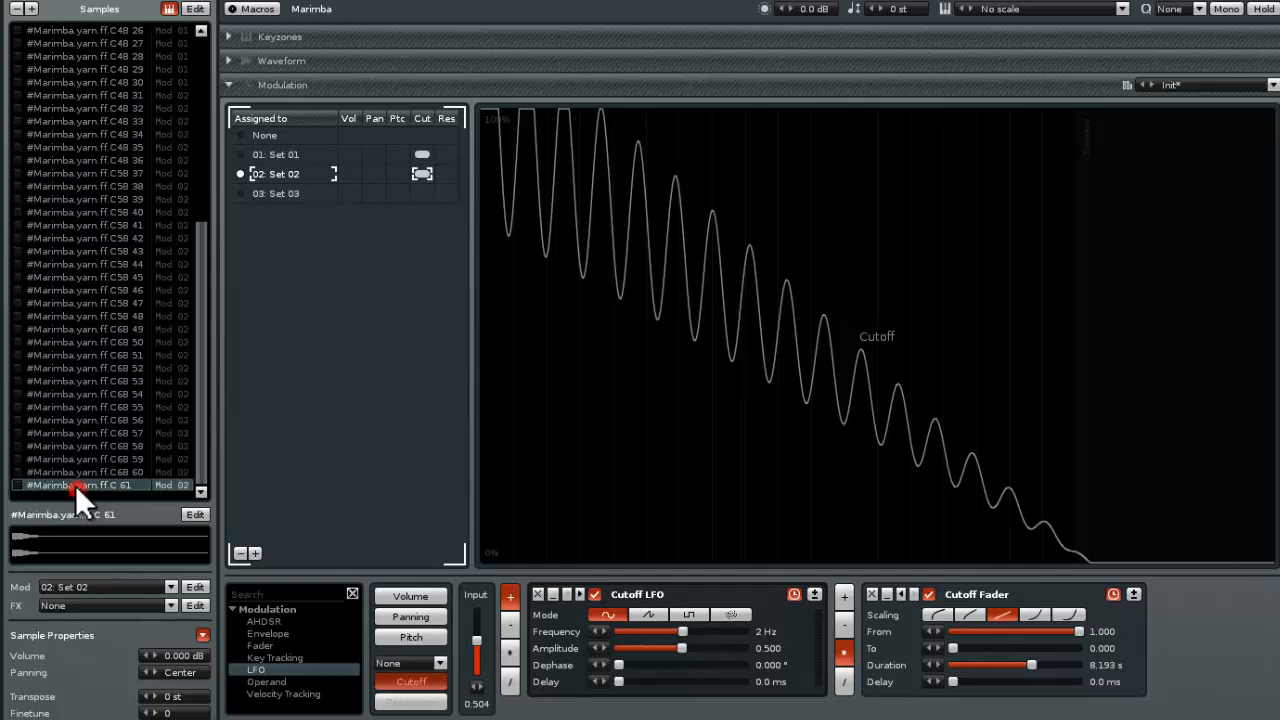
left_click(242, 135)
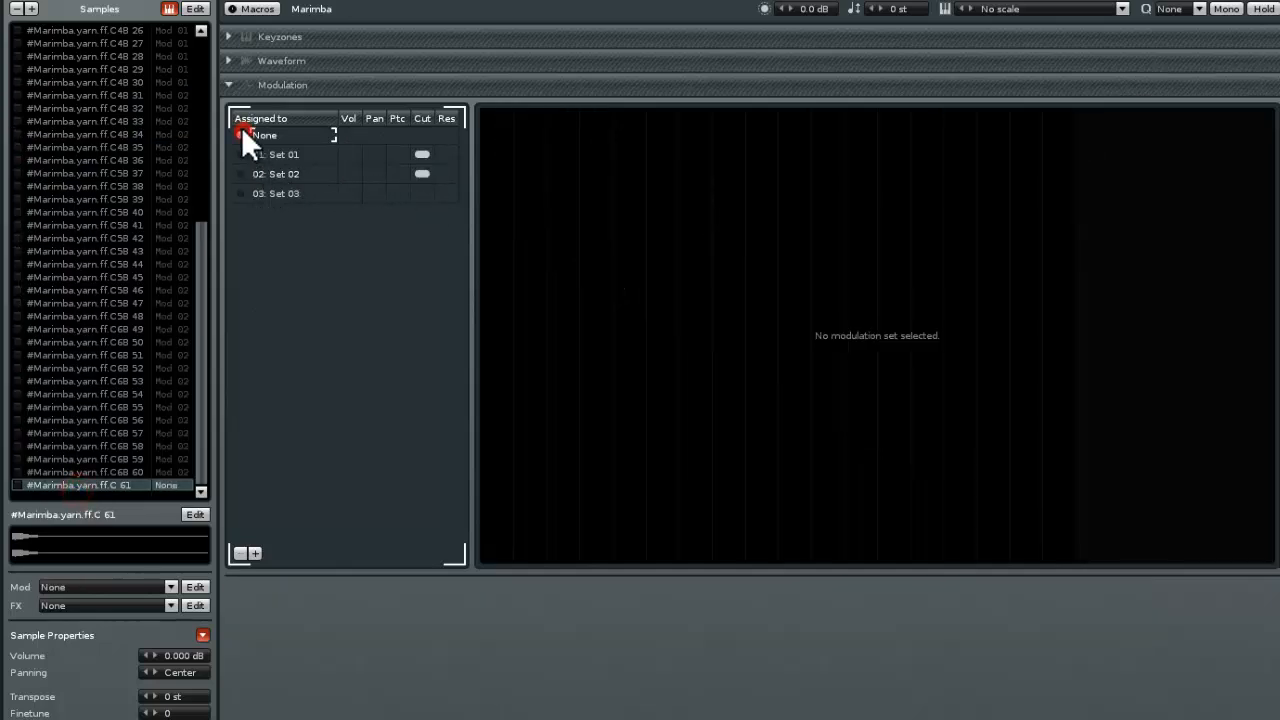
left_click(244, 192)
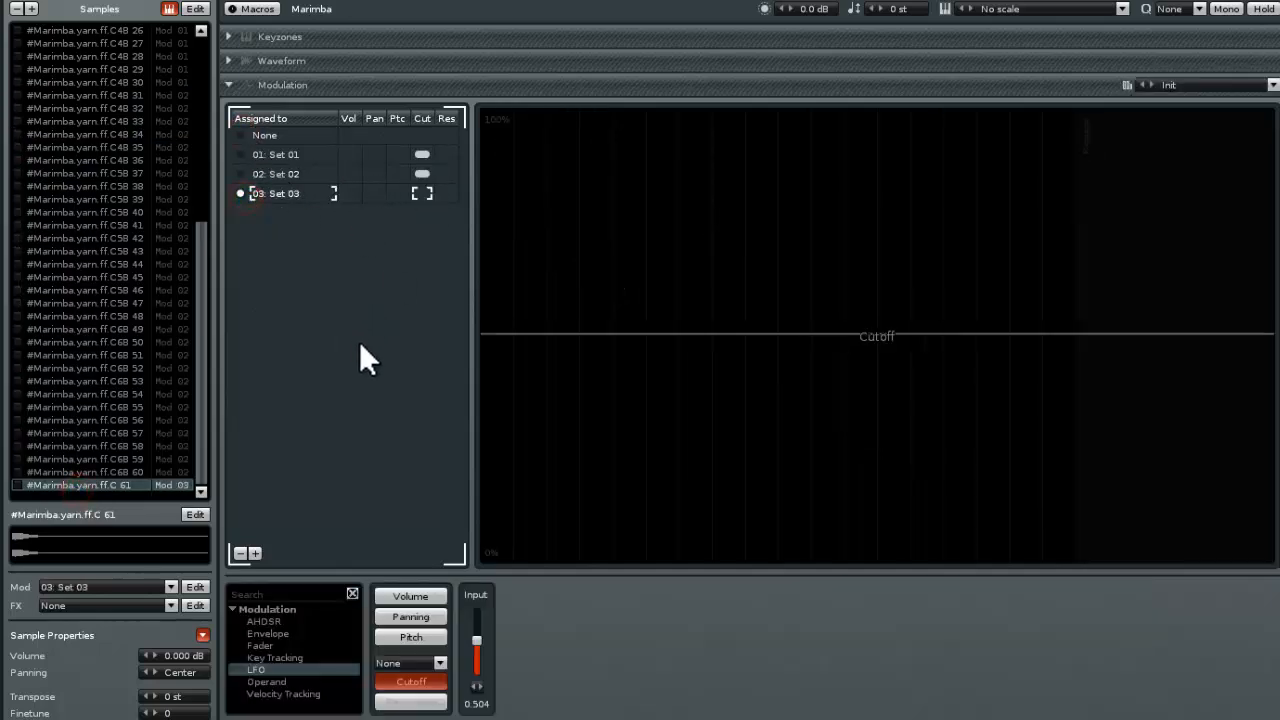
left_click(234, 550)
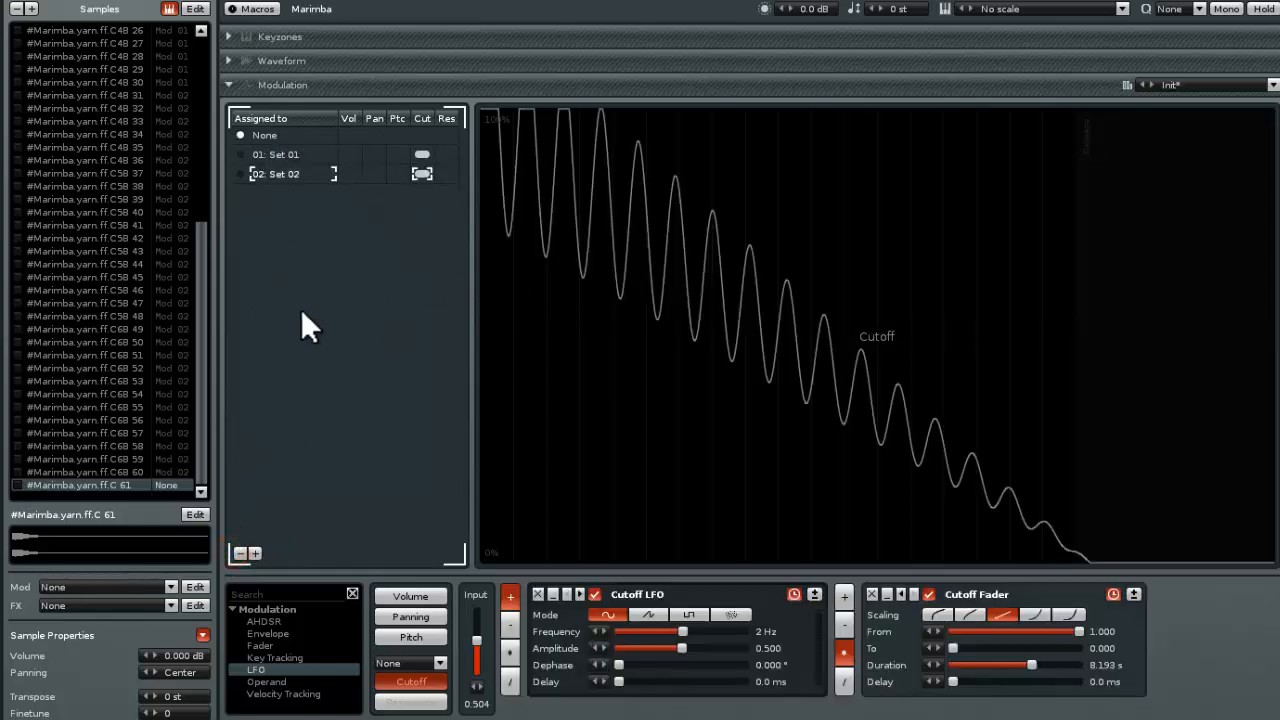
Examine the modulation set assignments of the lower samples and view Set 02
left_click_drag(201, 350, 204, 178)
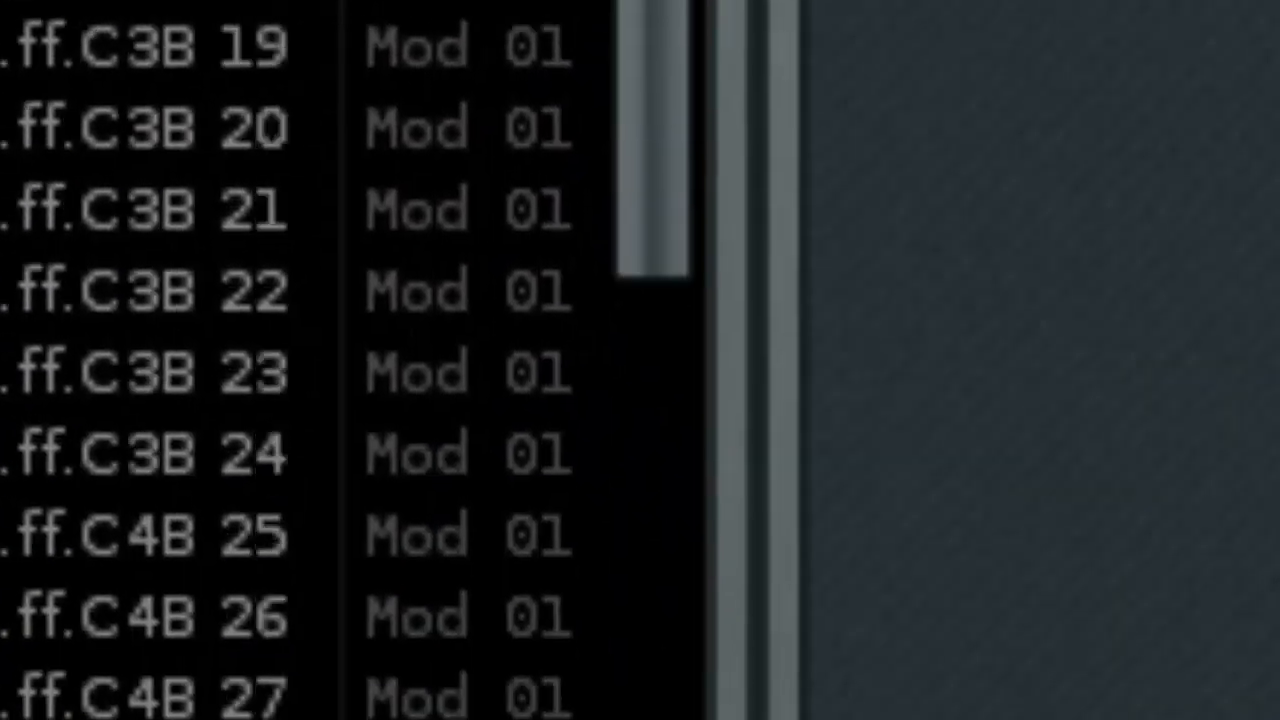
left_click(432, 342)
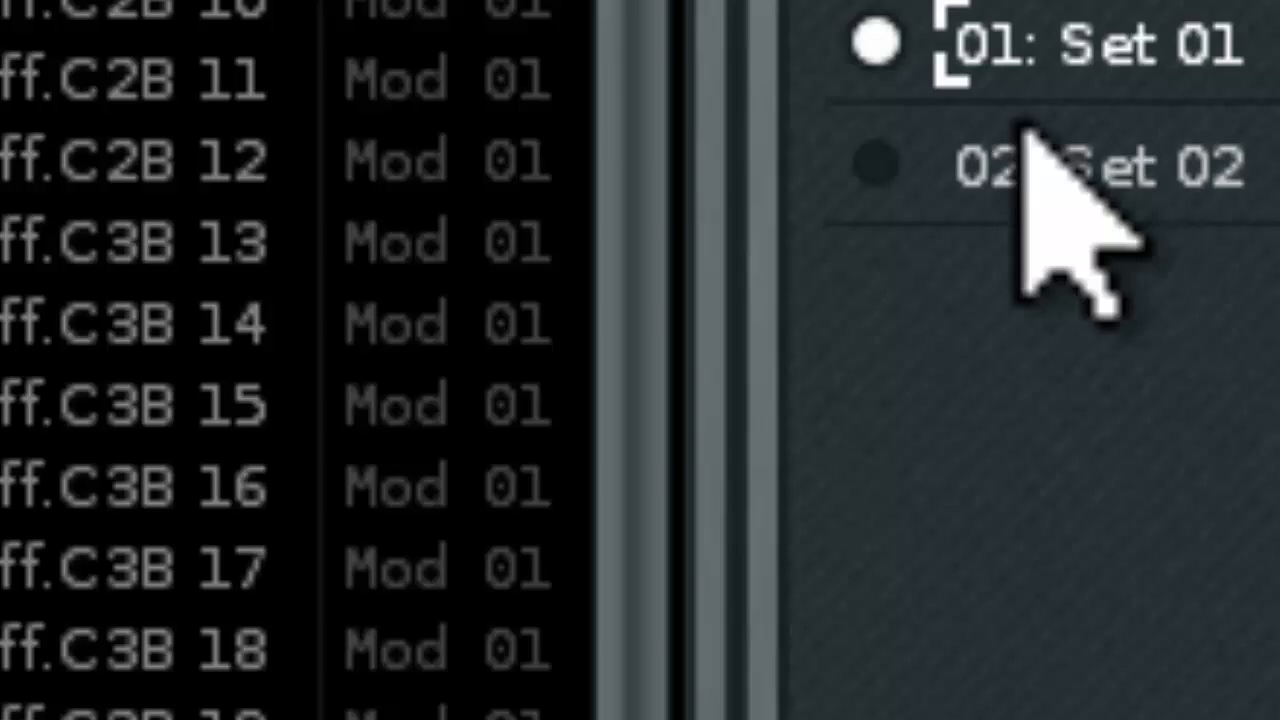
left_click(255, 525)
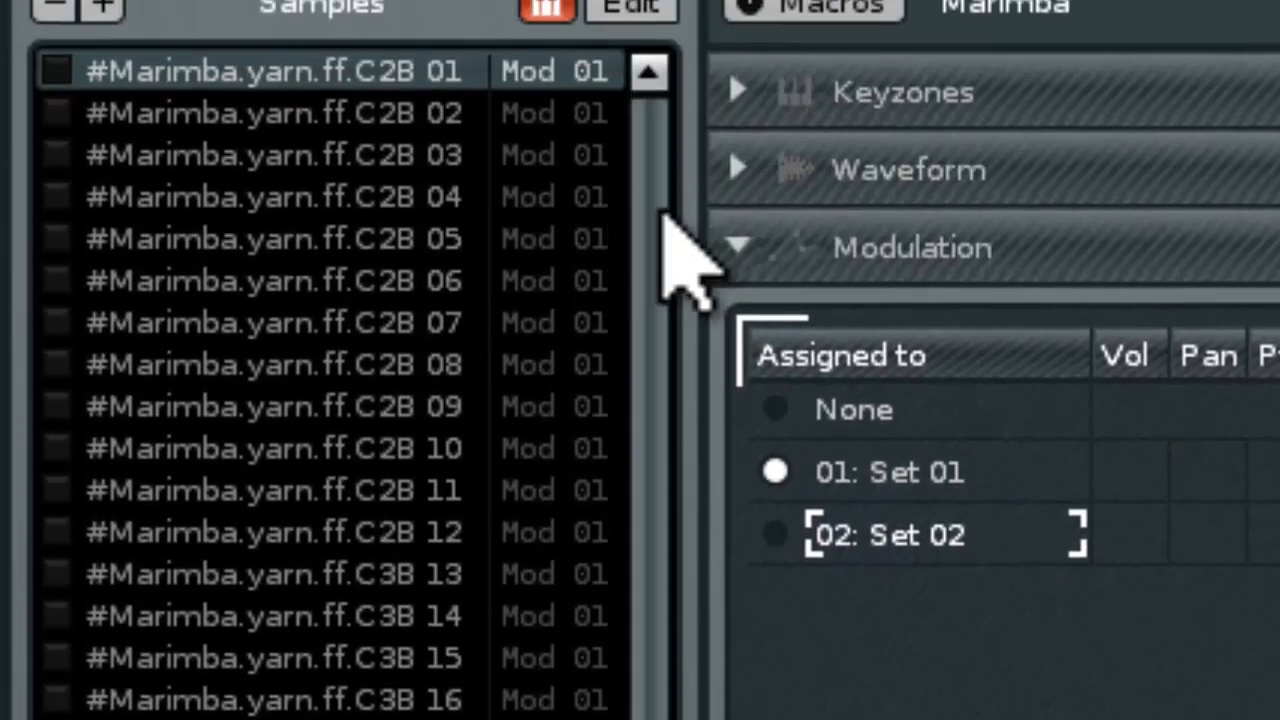
Reassign sample C5B 37 to modulation Set 01 and back to Set 02
left_click_drag(642, 230, 639, 698)
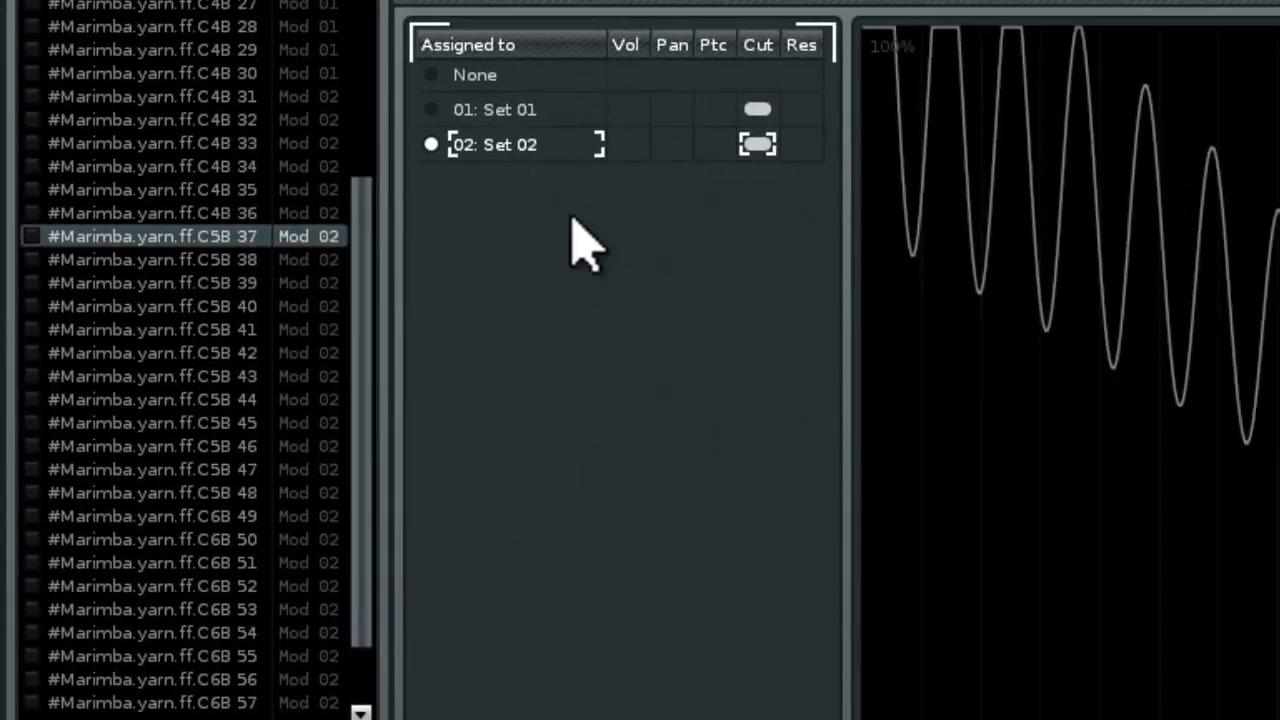
left_click(430, 110)
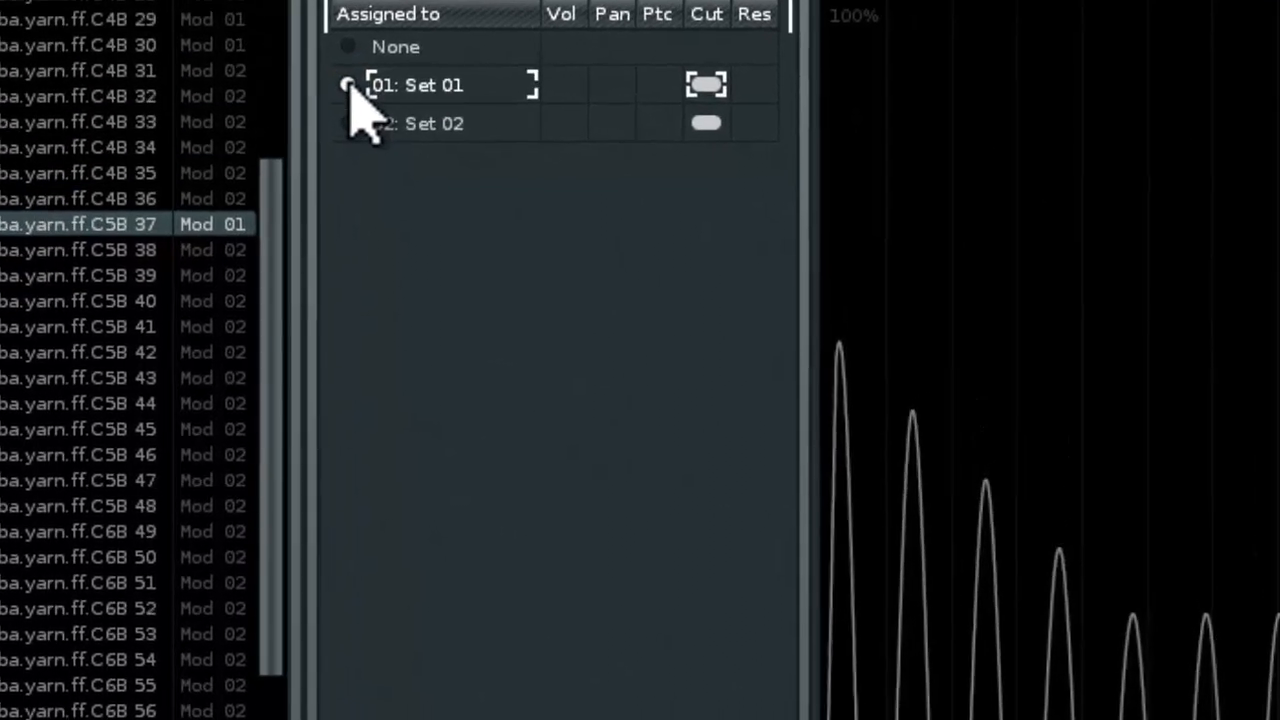
left_click(431, 145)
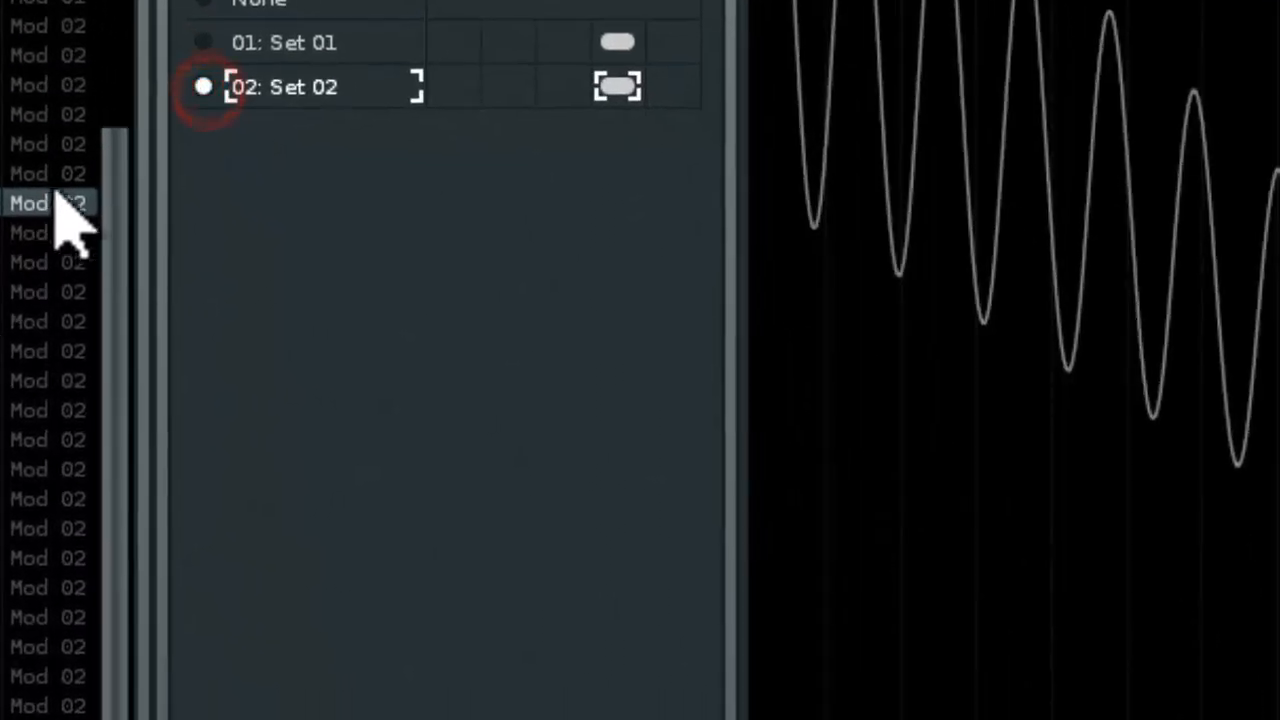
Examine the Set 02 assignment of several samples around C4B 35 in the sample list
left_click(14, 409)
left_click(6, 52)
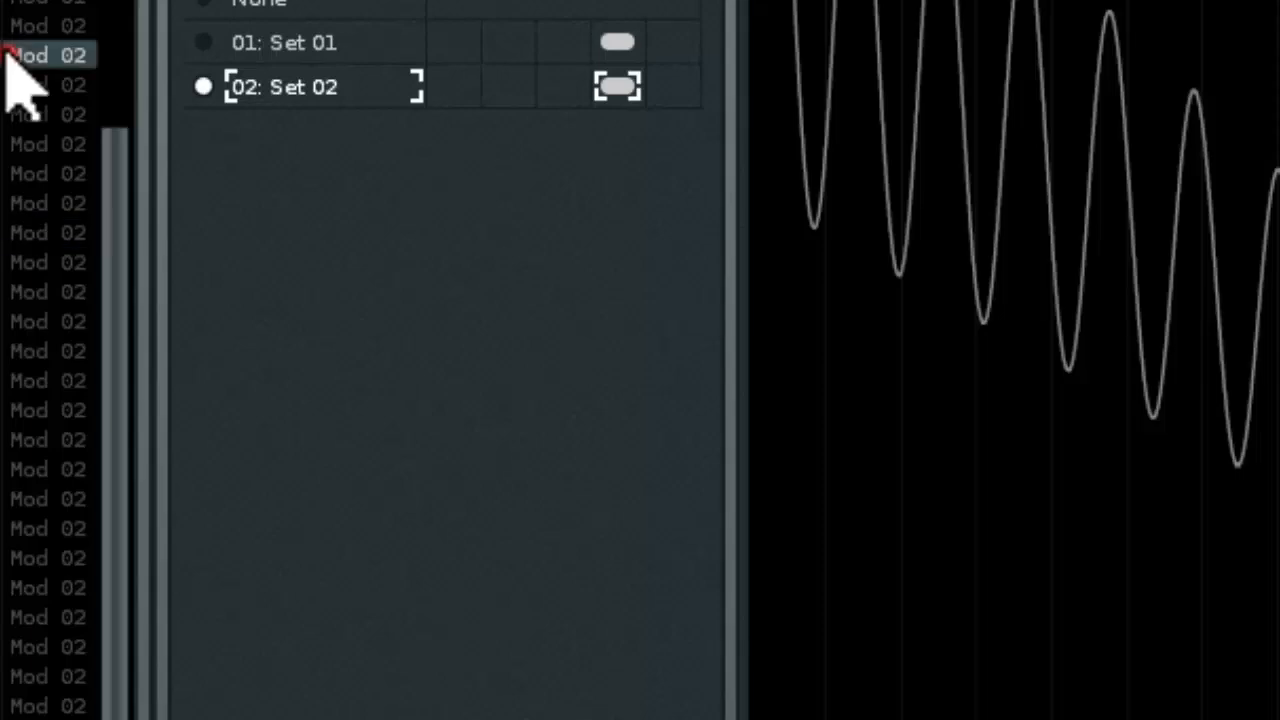
left_click(4, 2)
left_click(4, 25)
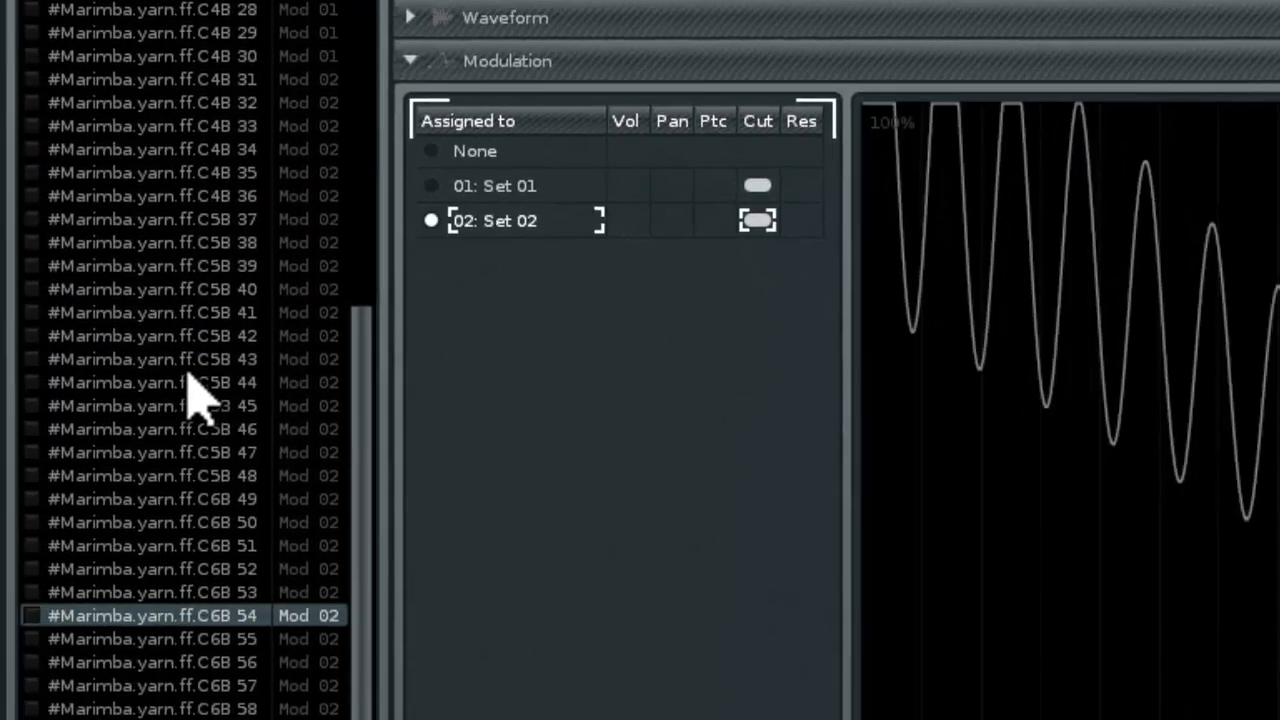
scroll(187, 372, "up", 19)
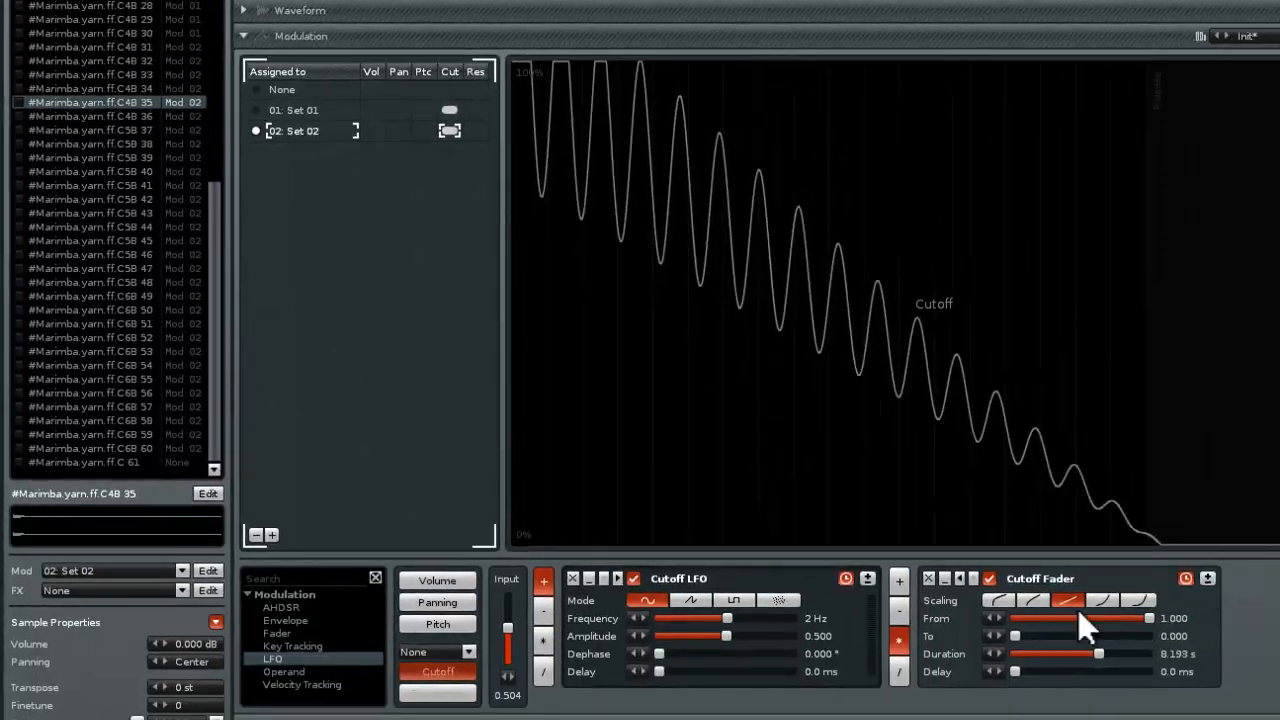
Remove the Cutoff LFO and Cutoff Fader devices from modulation Set 02
left_click(573, 578)
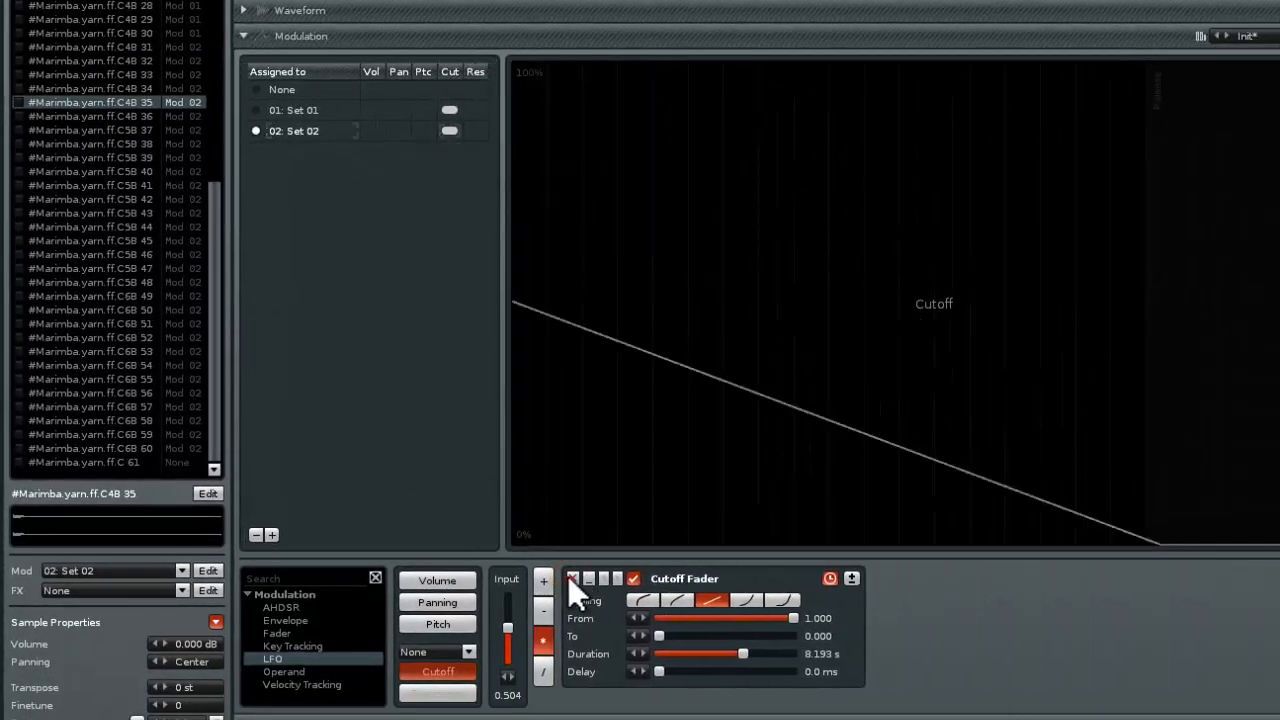
left_click(571, 578)
left_click(305, 135)
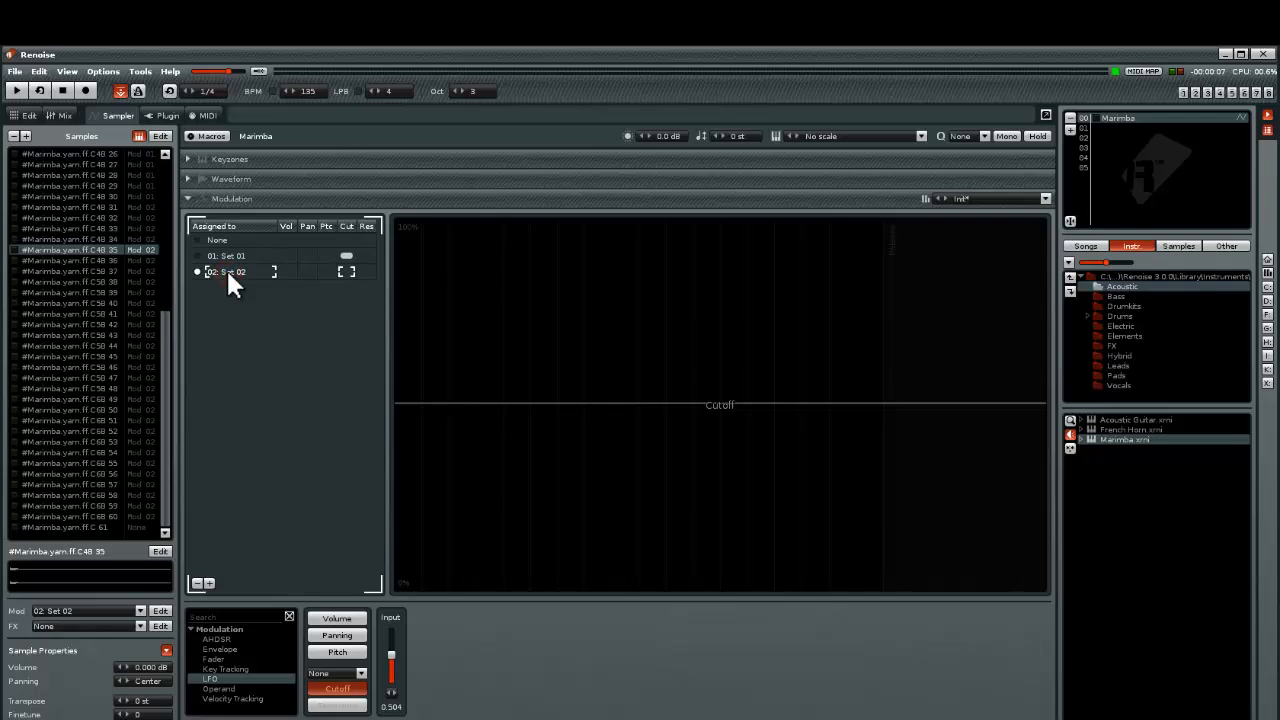
Reload the Marimba.xrni instrument, then collapse its Modulation section and expand its Effects section
double_click(1117, 441)
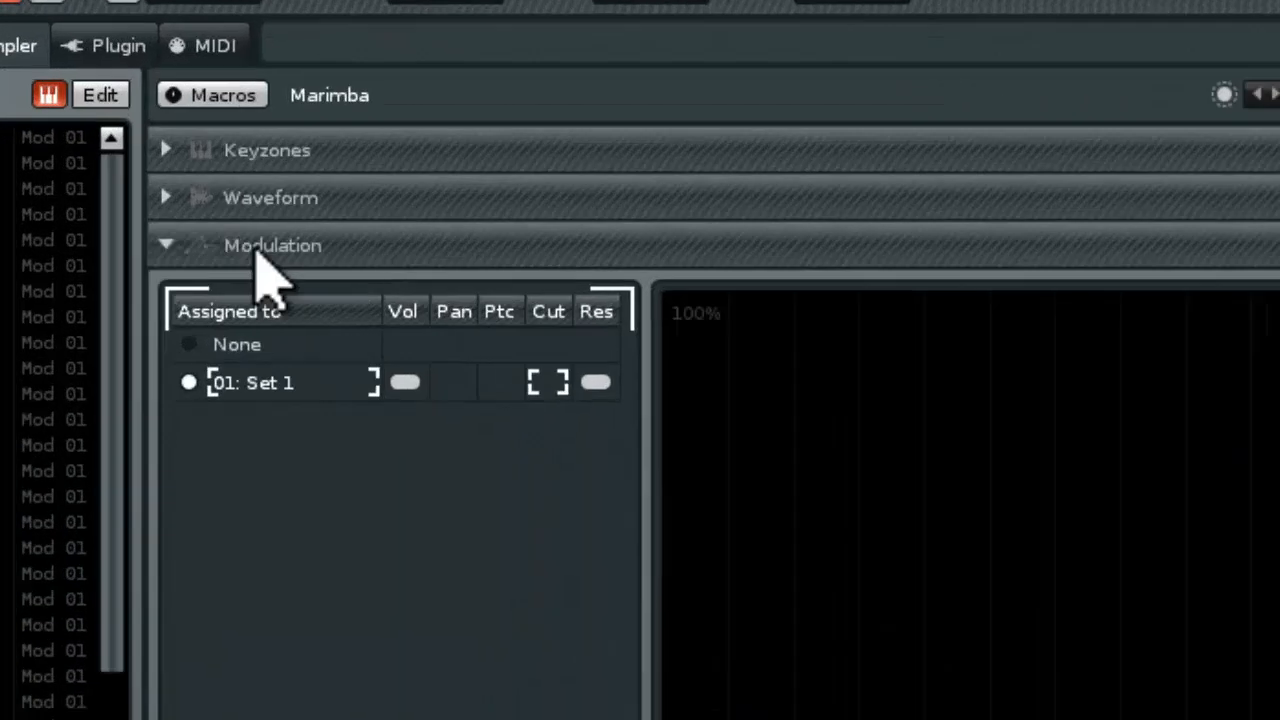
left_click(222, 198)
left_click(228, 160)
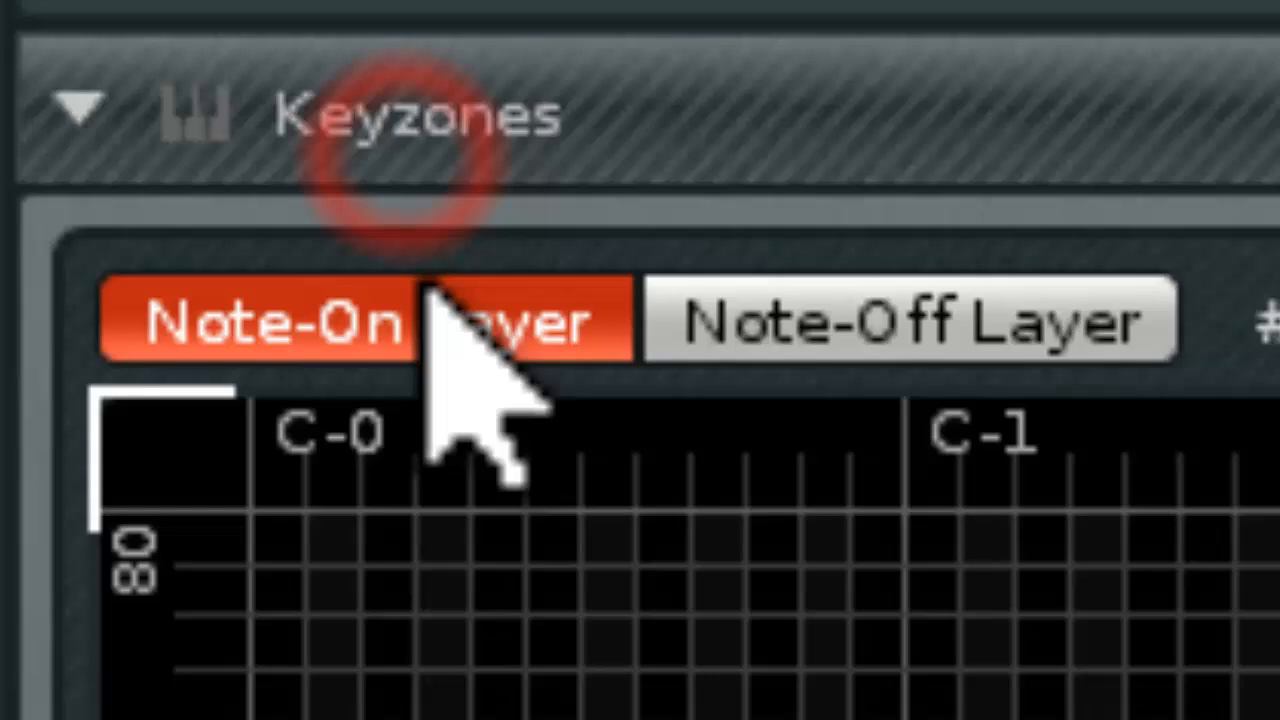
left_click(425, 112)
left_click(438, 415)
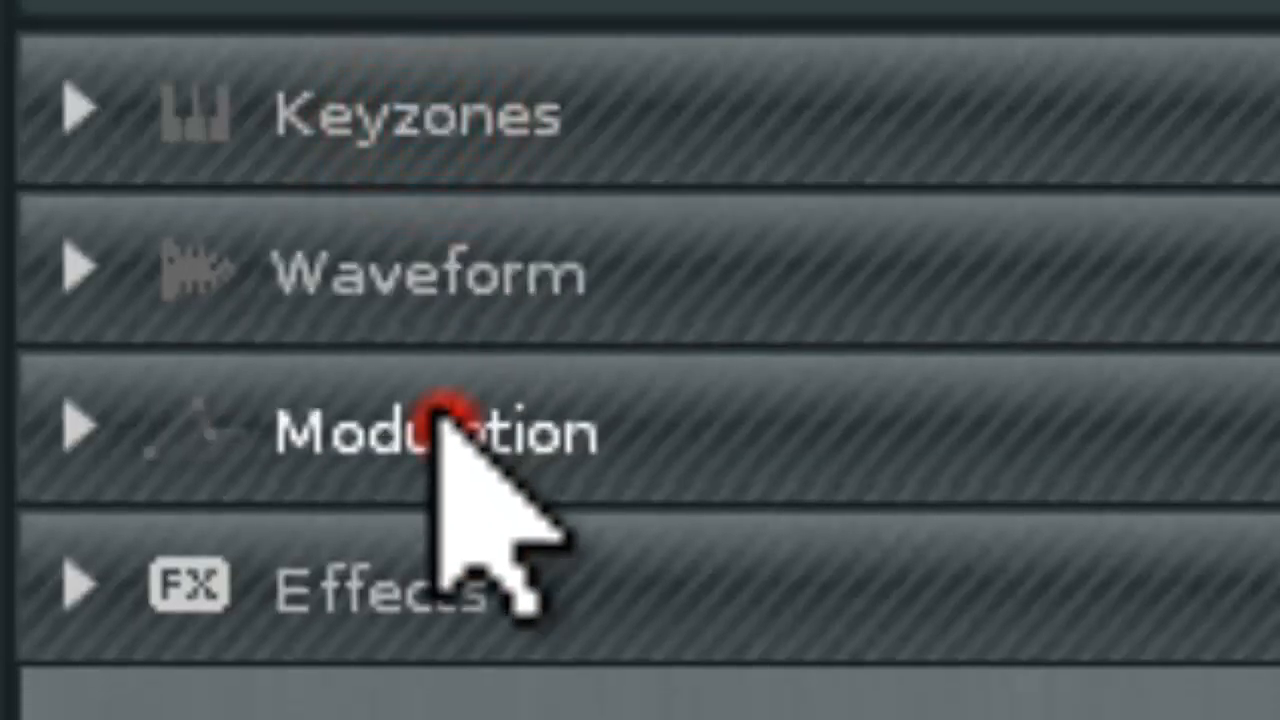
left_click(440, 418)
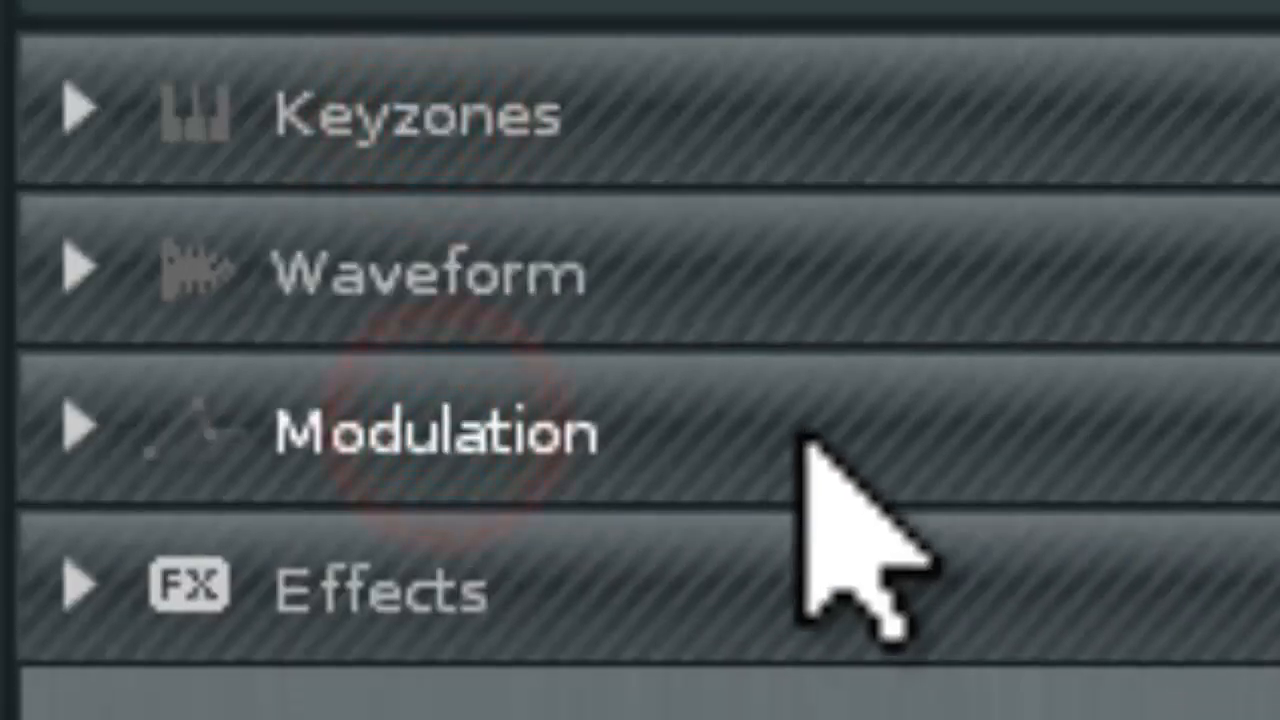
left_click(420, 640)
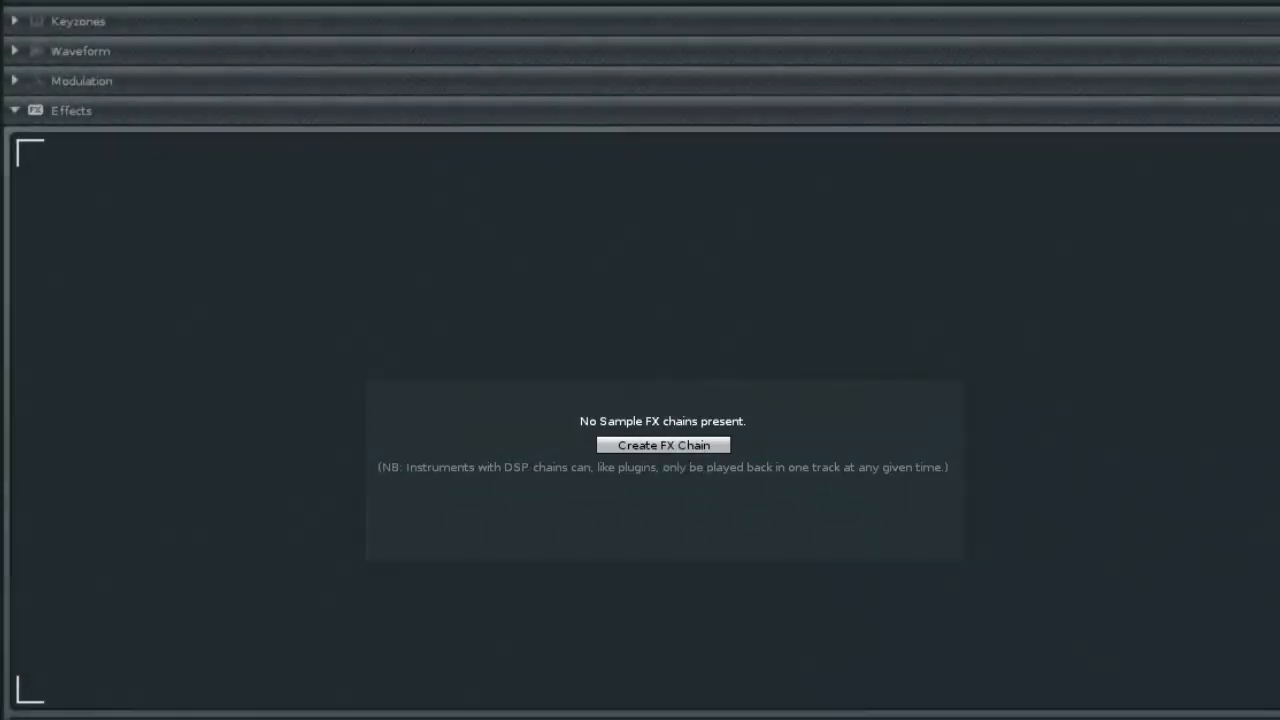
View the samples' modulation assignments in the Modulation section and return to the Effects section
left_click_drag(225, 237, 135, 2)
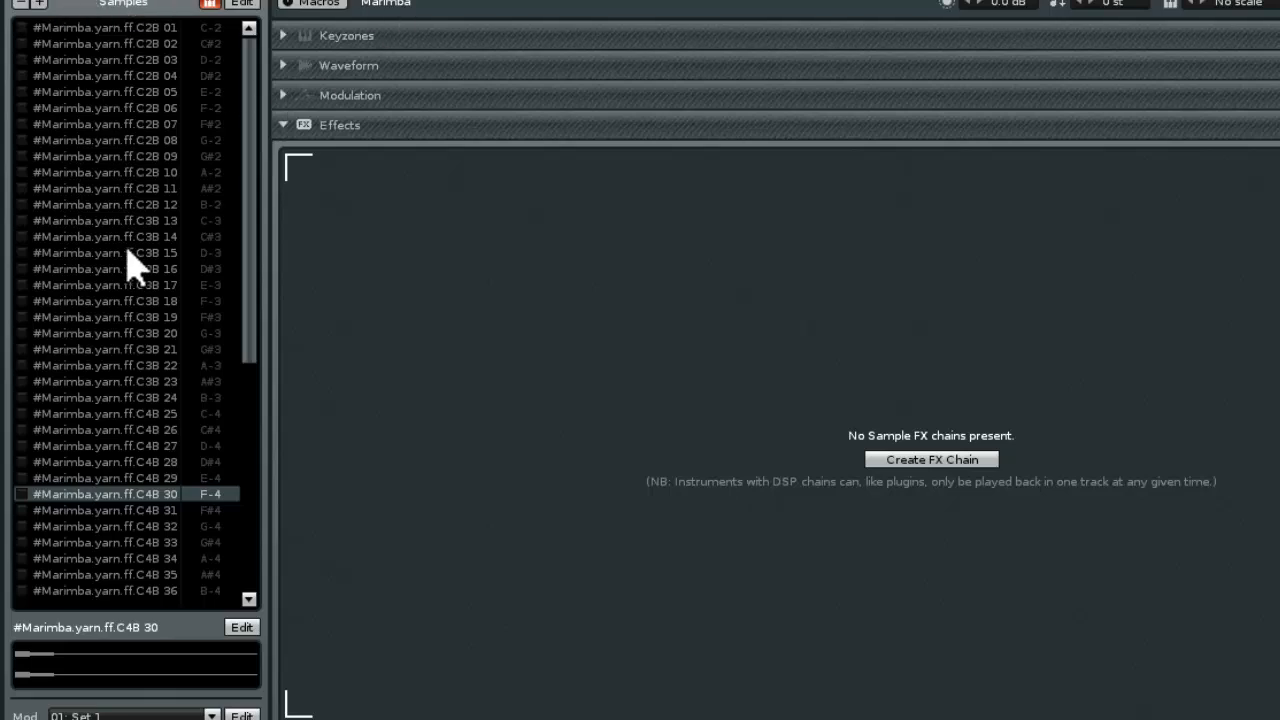
left_click(362, 107)
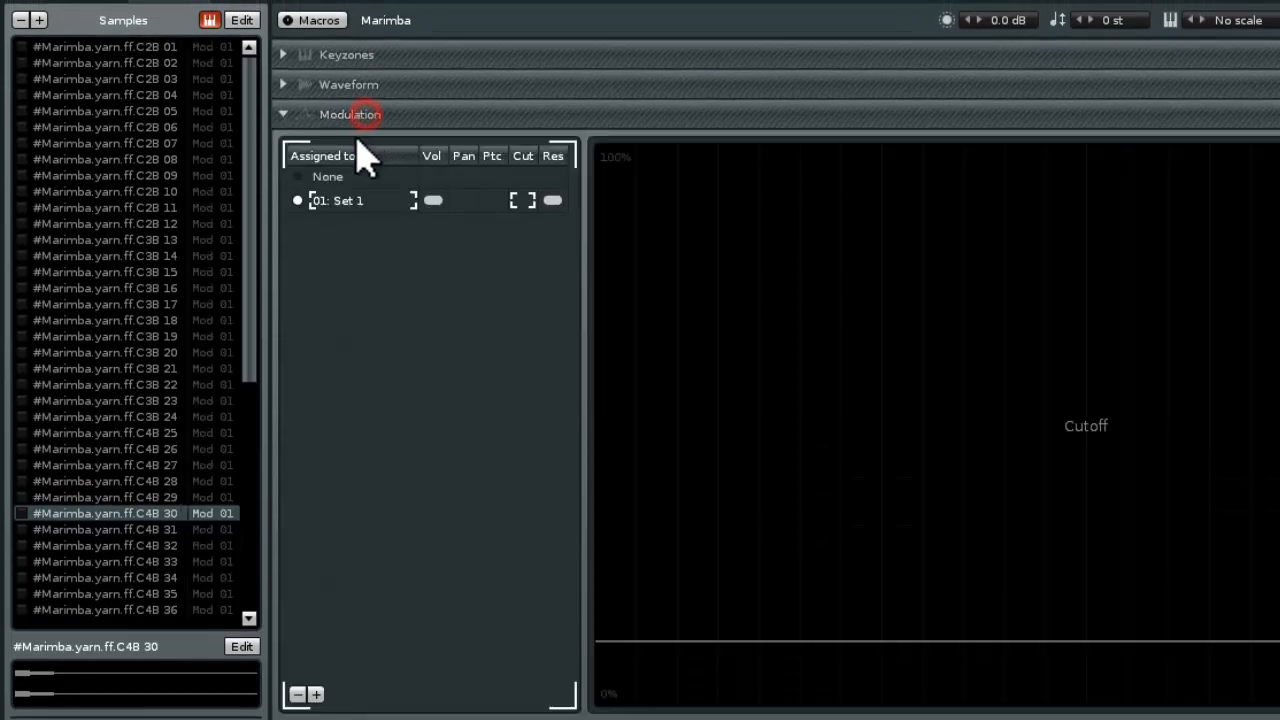
left_click(350, 107)
left_click(352, 147)
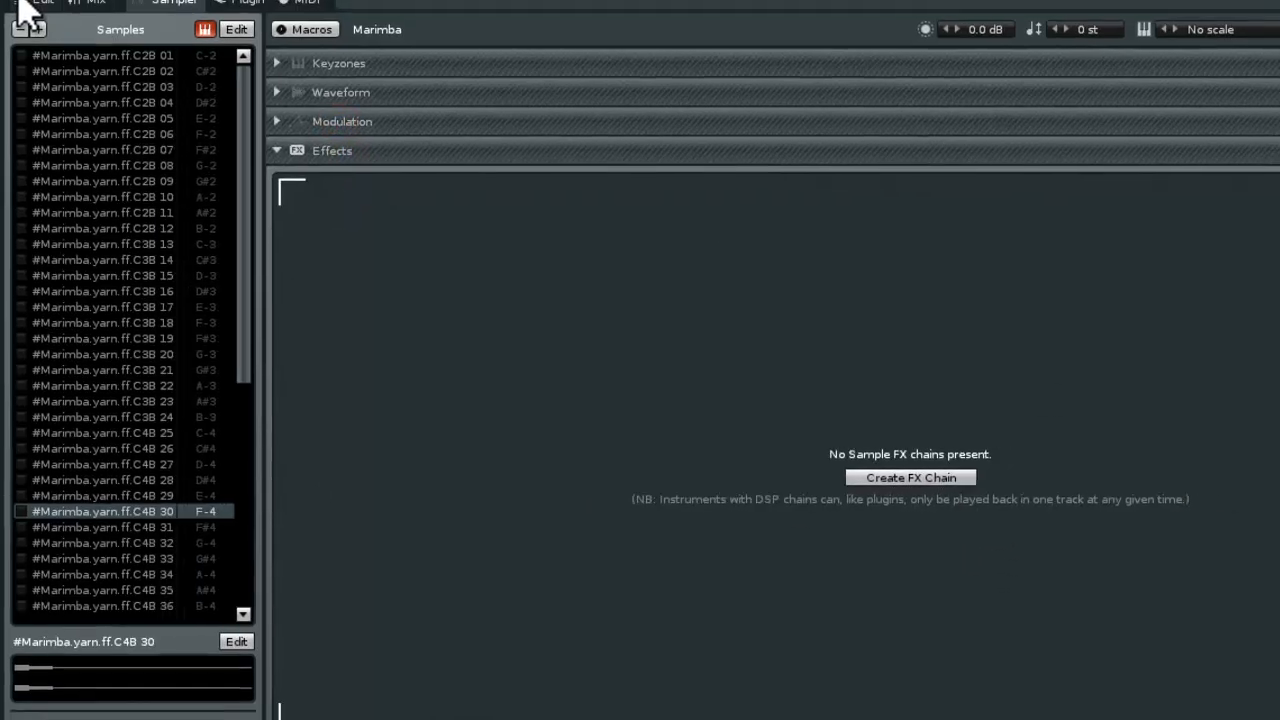
Add Distortion, DC Offset and Delay devices to Track 01 in the pattern editor
left_click(21, 3)
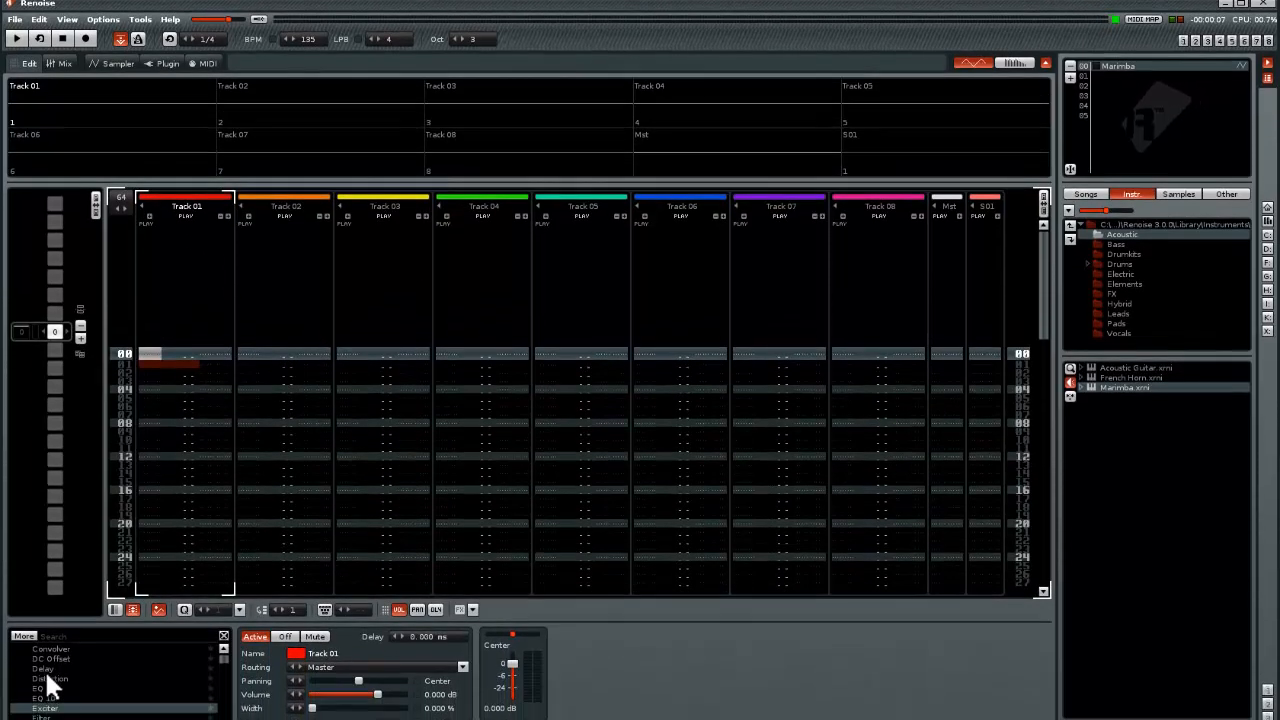
double_click(46, 655)
double_click(45, 637)
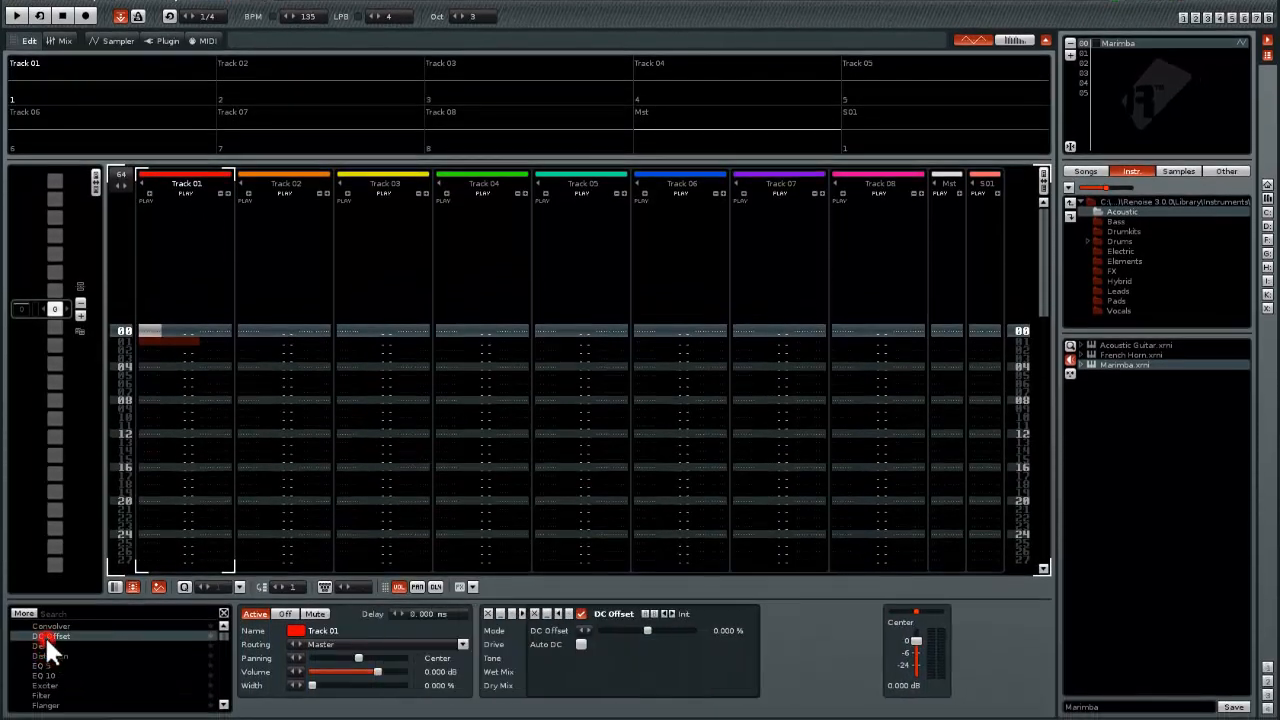
double_click(44, 646)
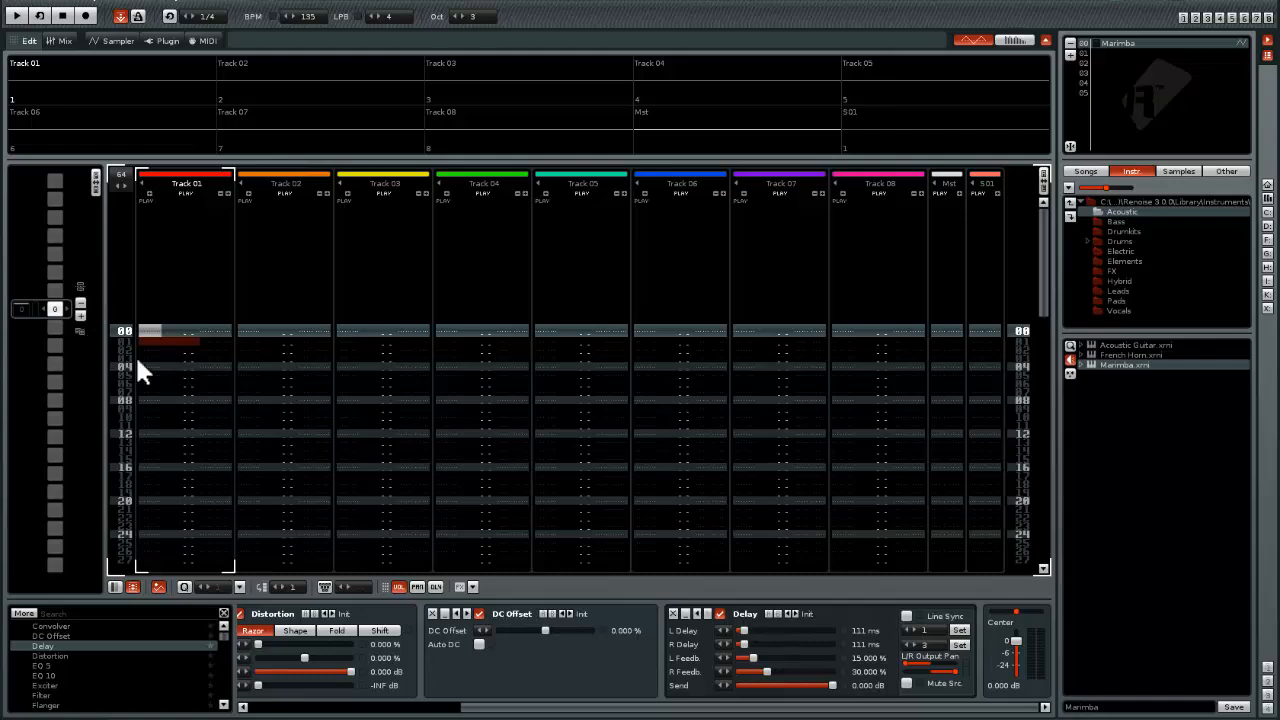
Compare the Marimba's sample Effects section with the device chains of Track 01 and Track 02
left_click(115, 41)
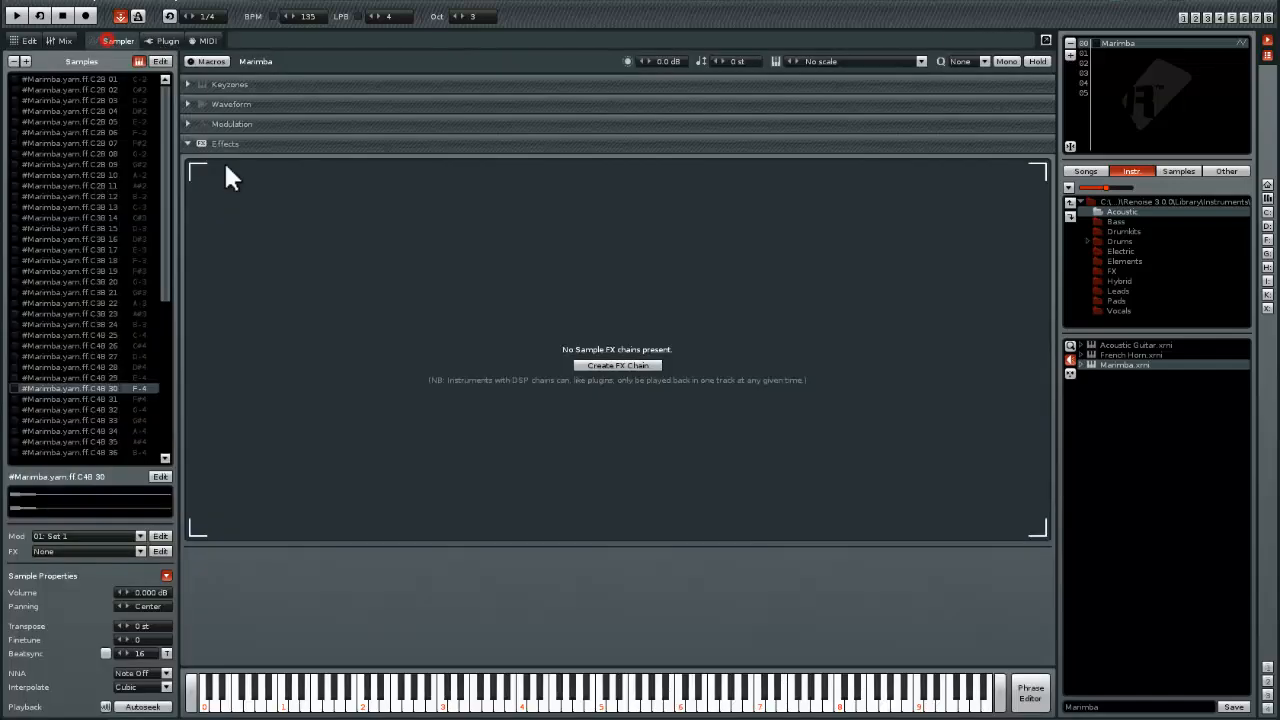
left_click(25, 39)
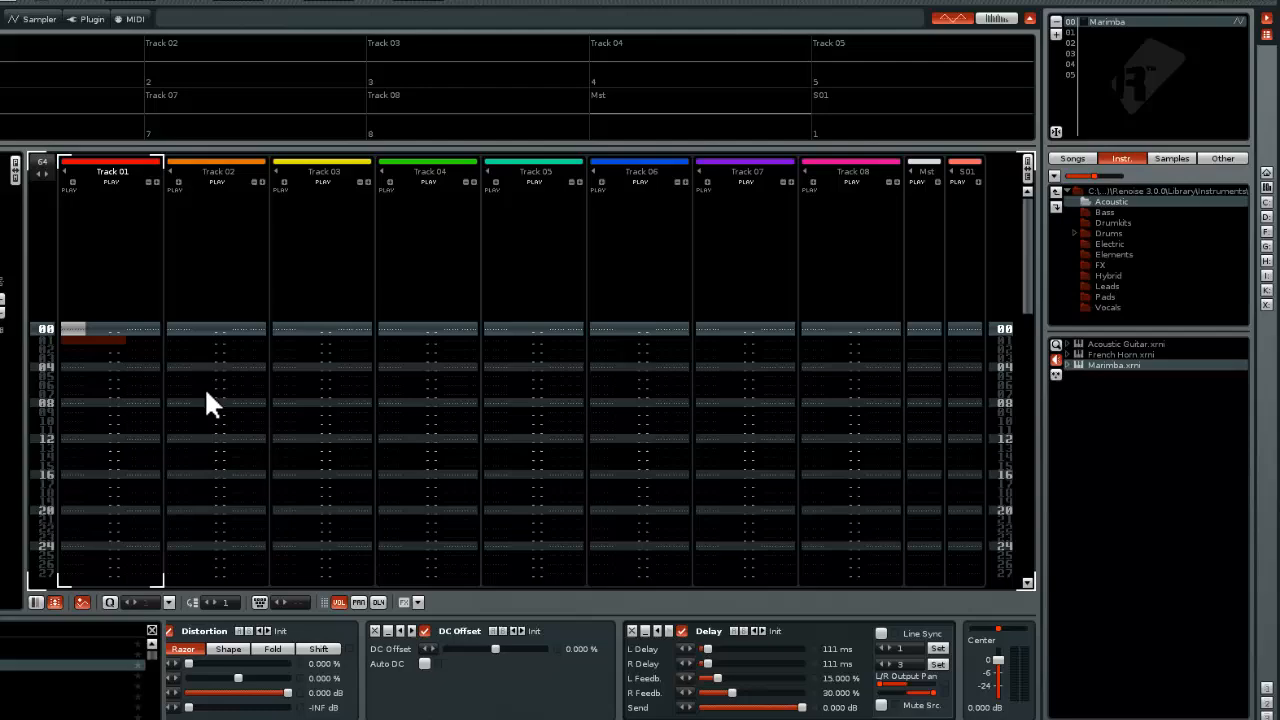
left_click(274, 366)
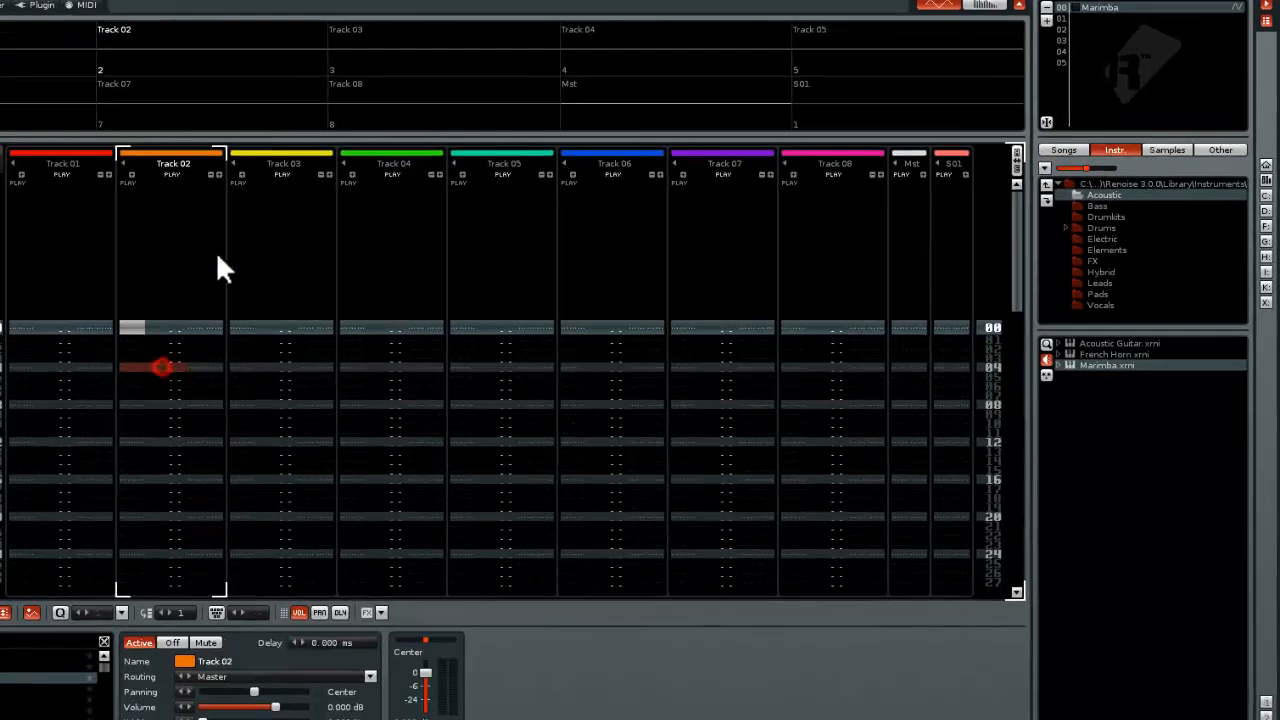
left_click(27, 376)
left_click(154, 337)
left_click(46, 362)
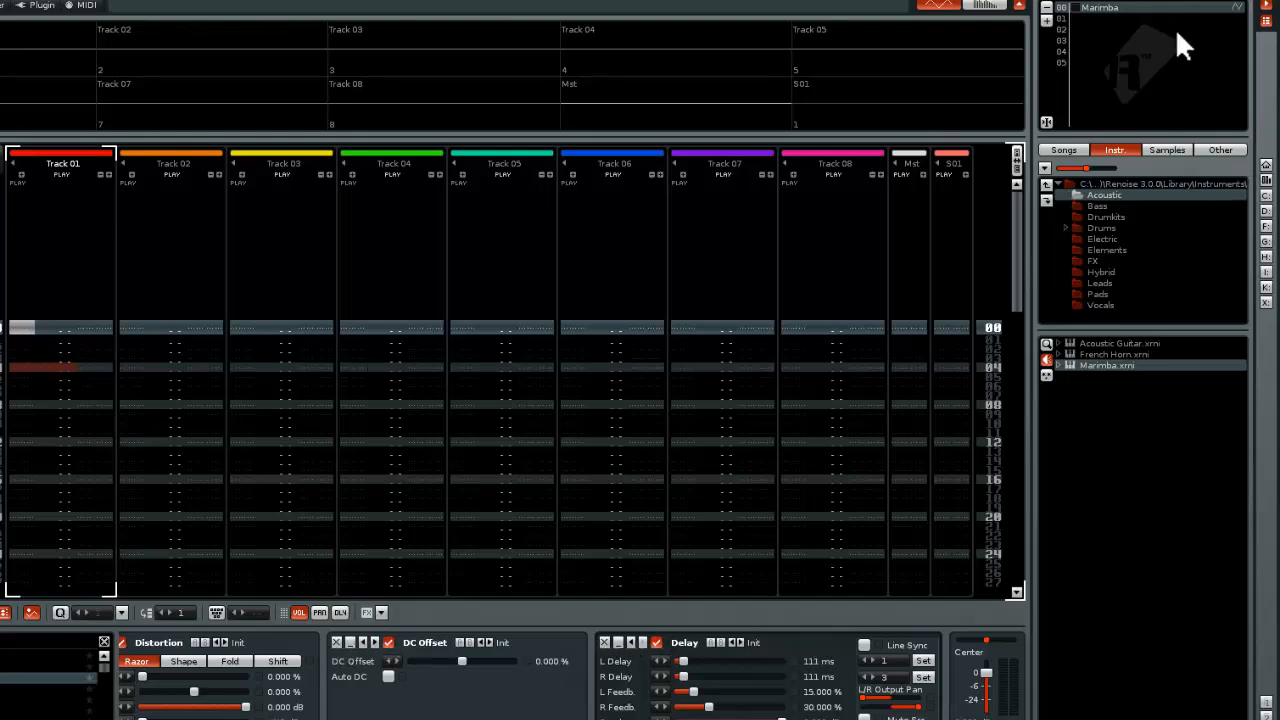
Remove the Delay, DC Offset and Distortion devices from Track 01
left_click(604, 642)
left_click(664, 642)
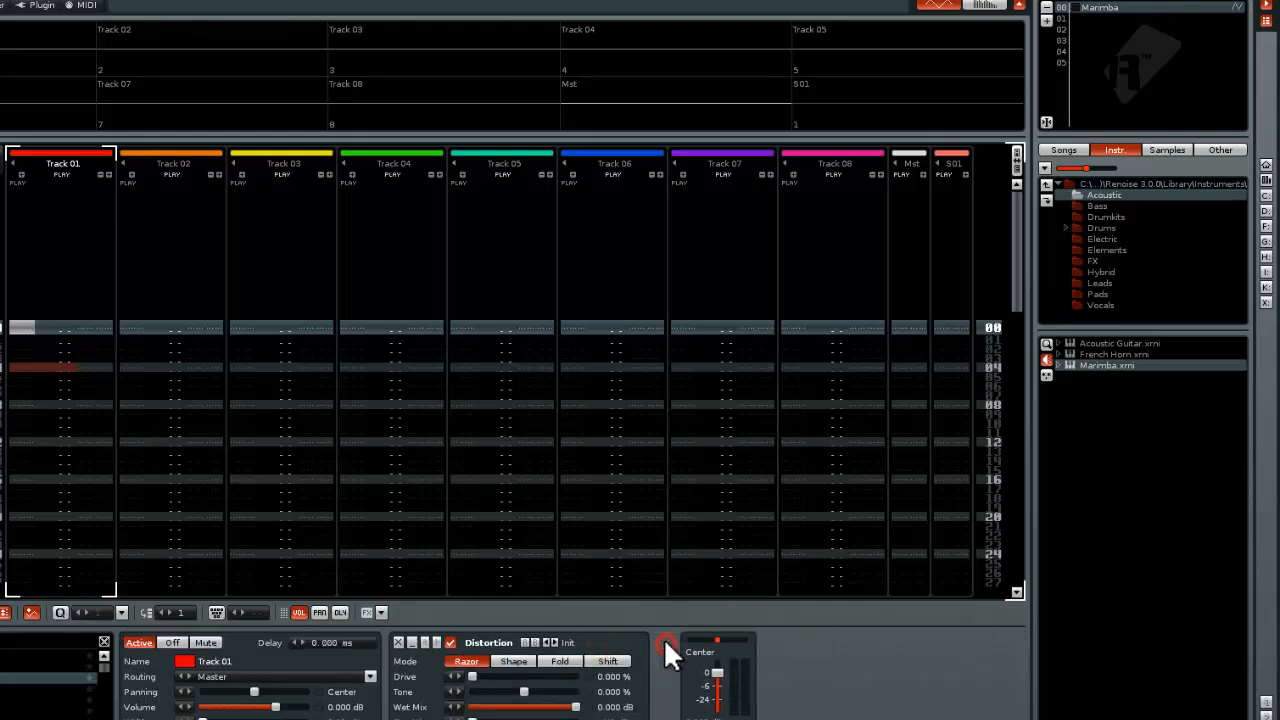
left_click(394, 638)
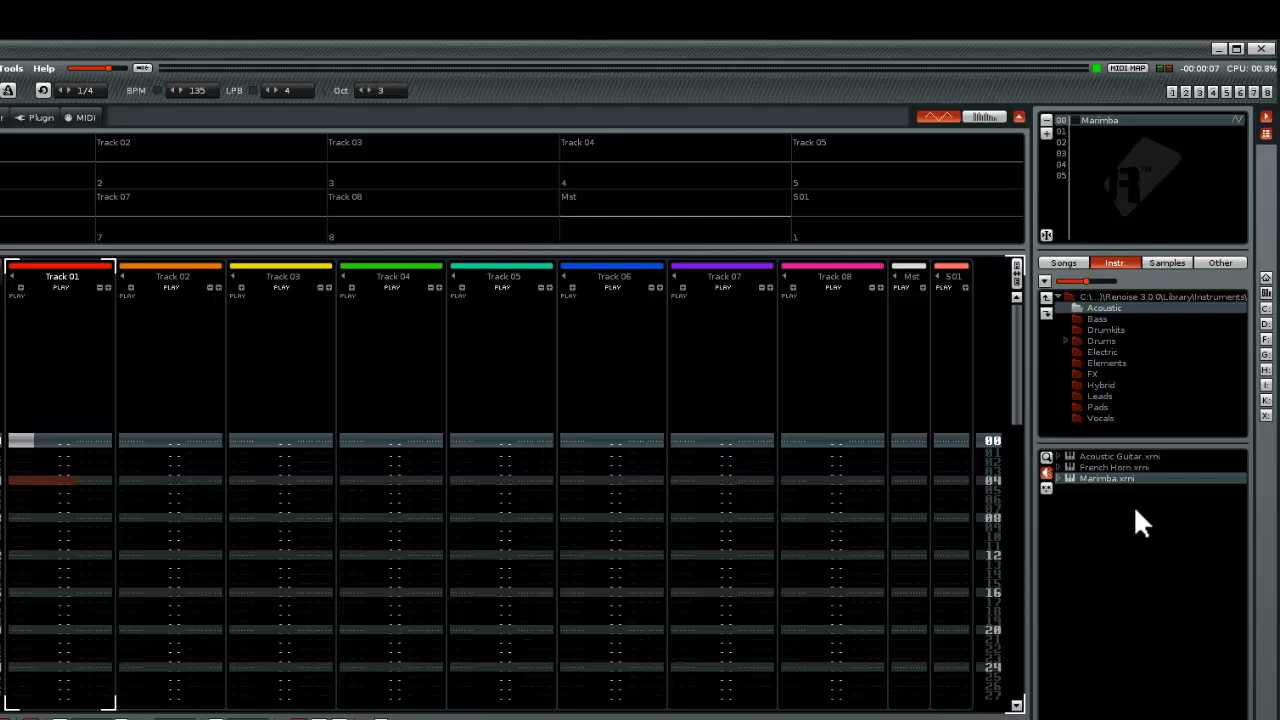
Go through Tracks 02 to 06 in the pattern editor and return to Track 01
left_click(147, 501)
left_click(241, 497)
left_click(388, 497)
left_click(503, 497)
left_click(587, 497)
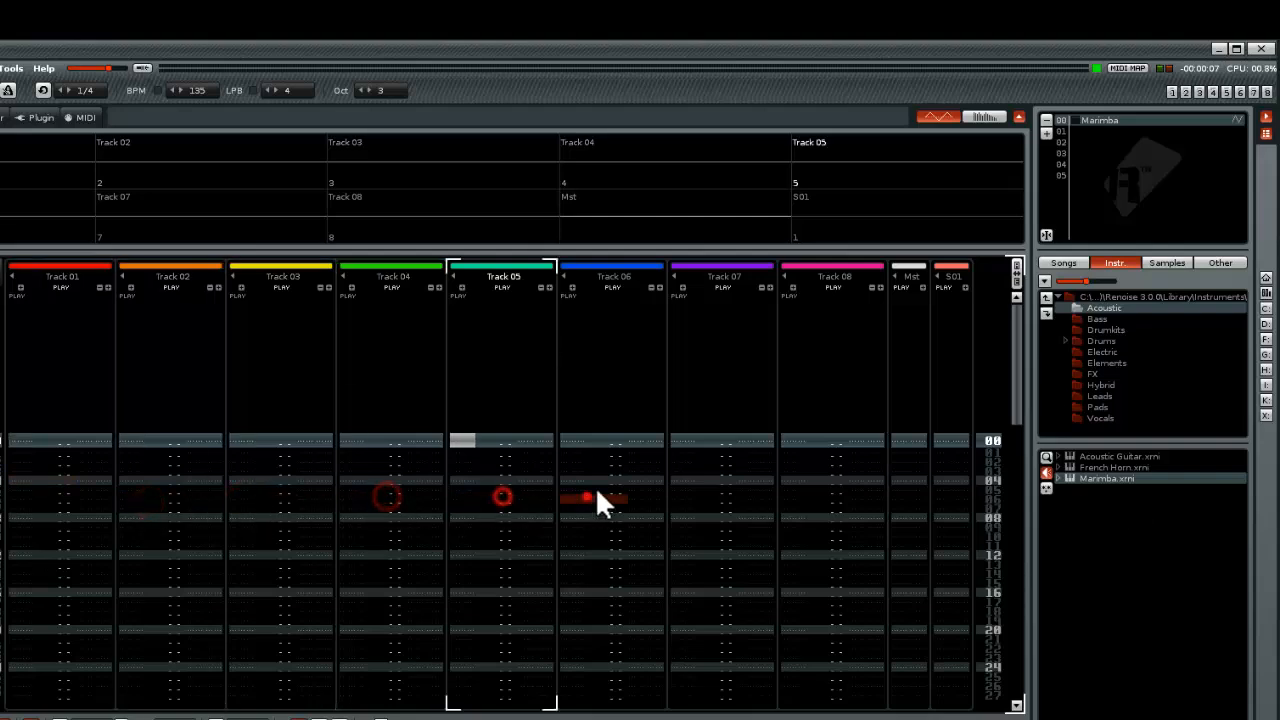
left_click(656, 484)
left_click(62, 480)
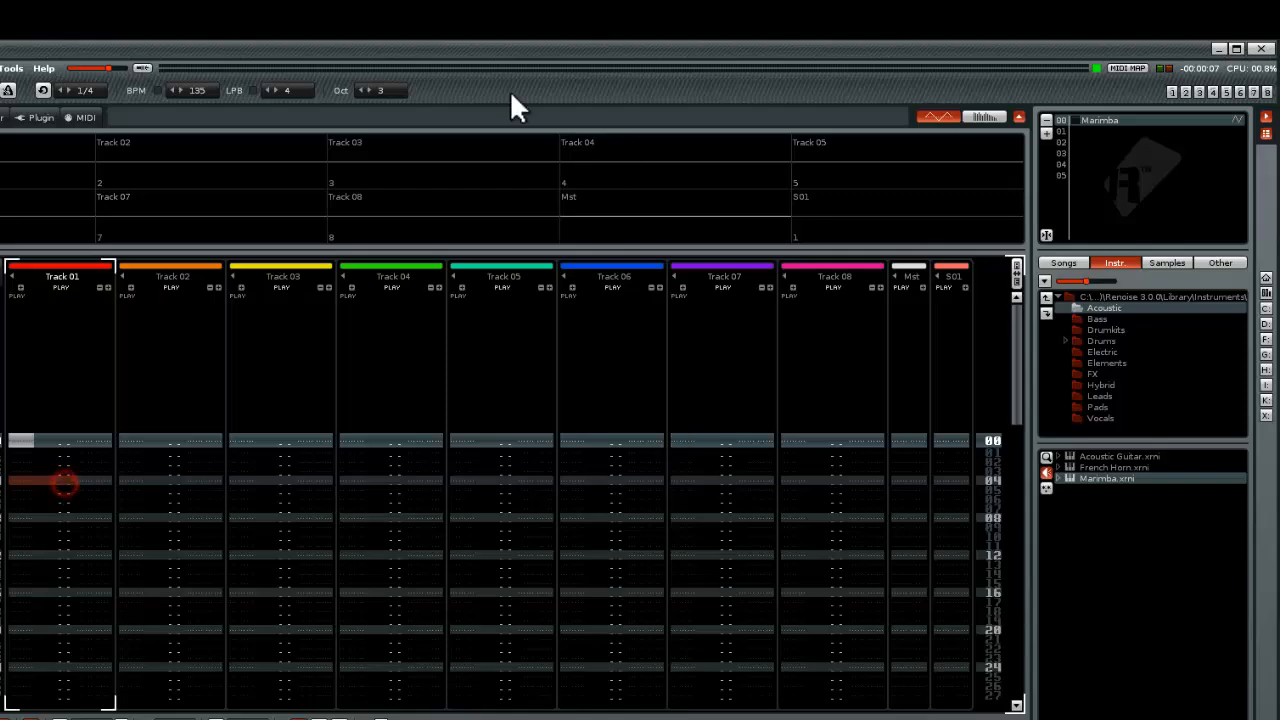
Create a sample FX chain for the Marimba and add a Flanger with the Delayer HP preset
left_click(3, 114)
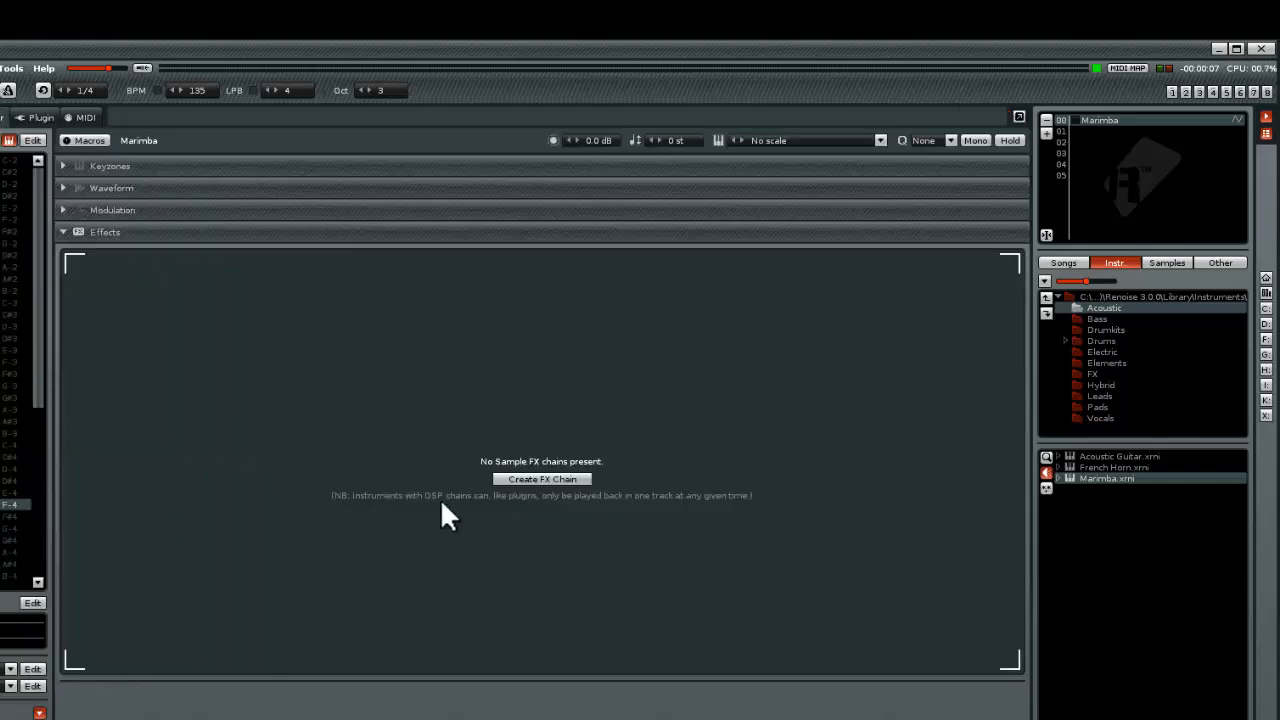
left_click(530, 476)
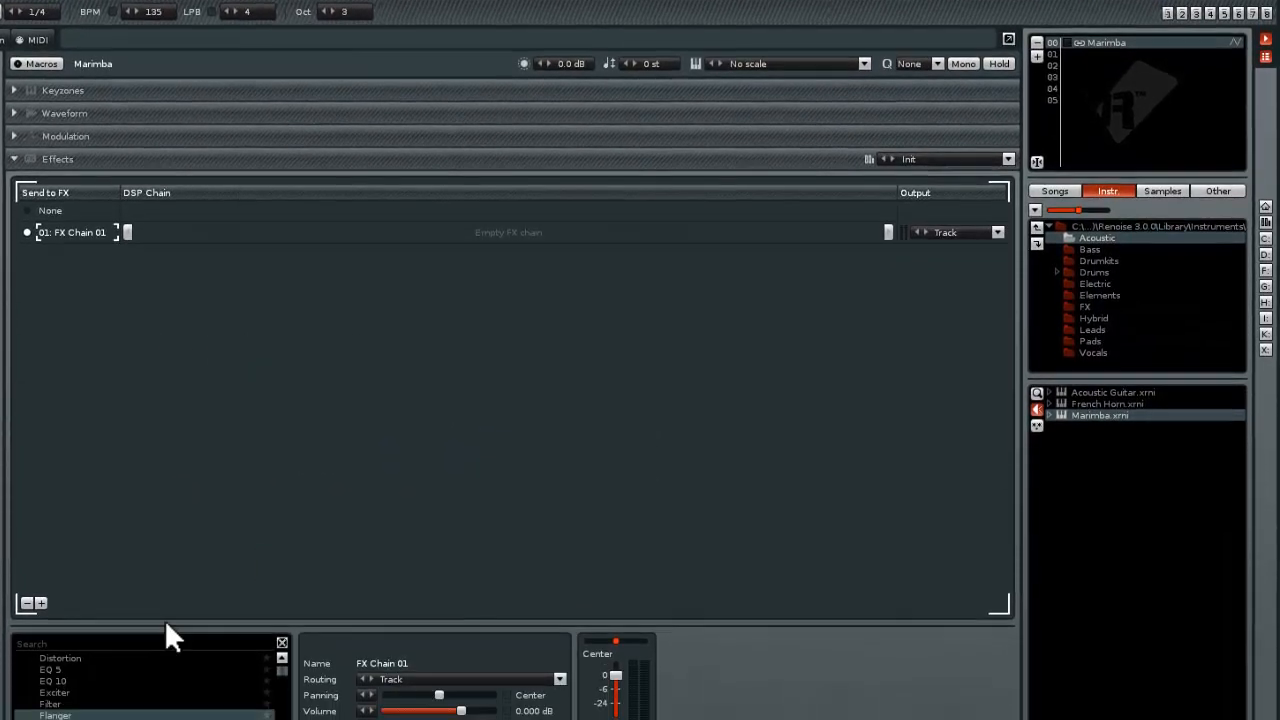
scroll(50, 656, "up", 1)
scroll(91, 650, "down", 1)
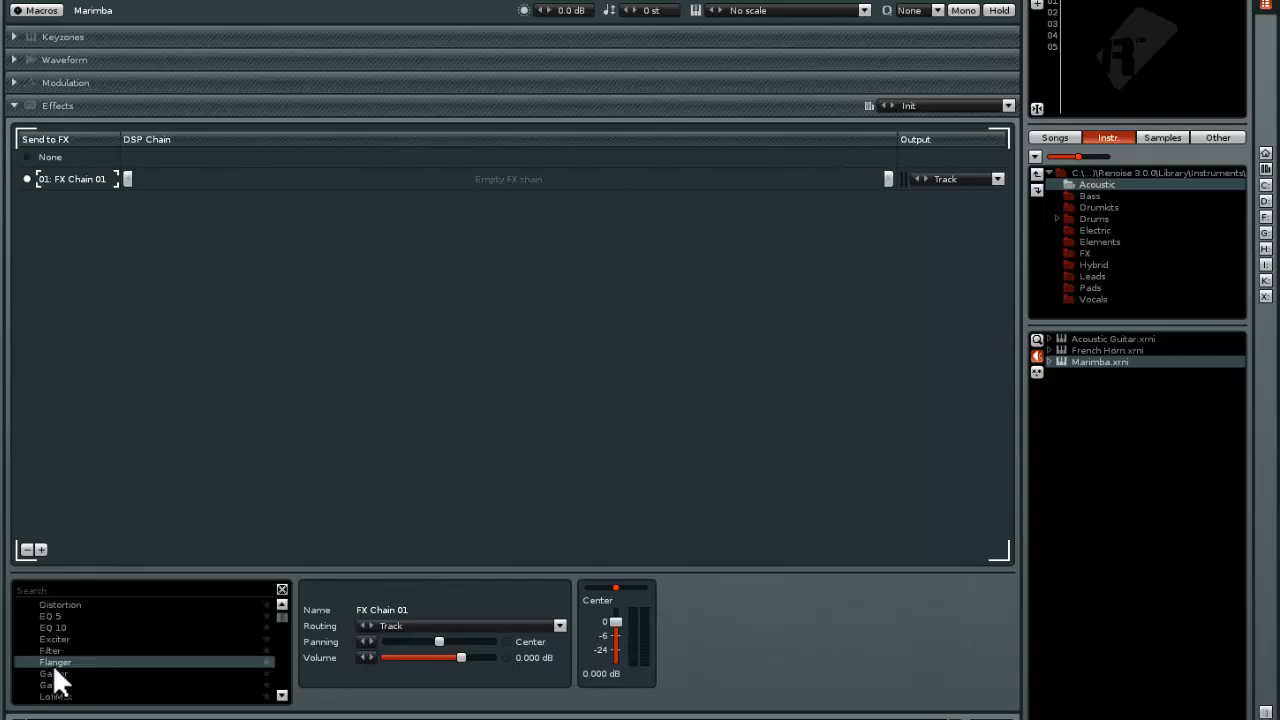
left_click(53, 661)
double_click(51, 657)
left_click(748, 590)
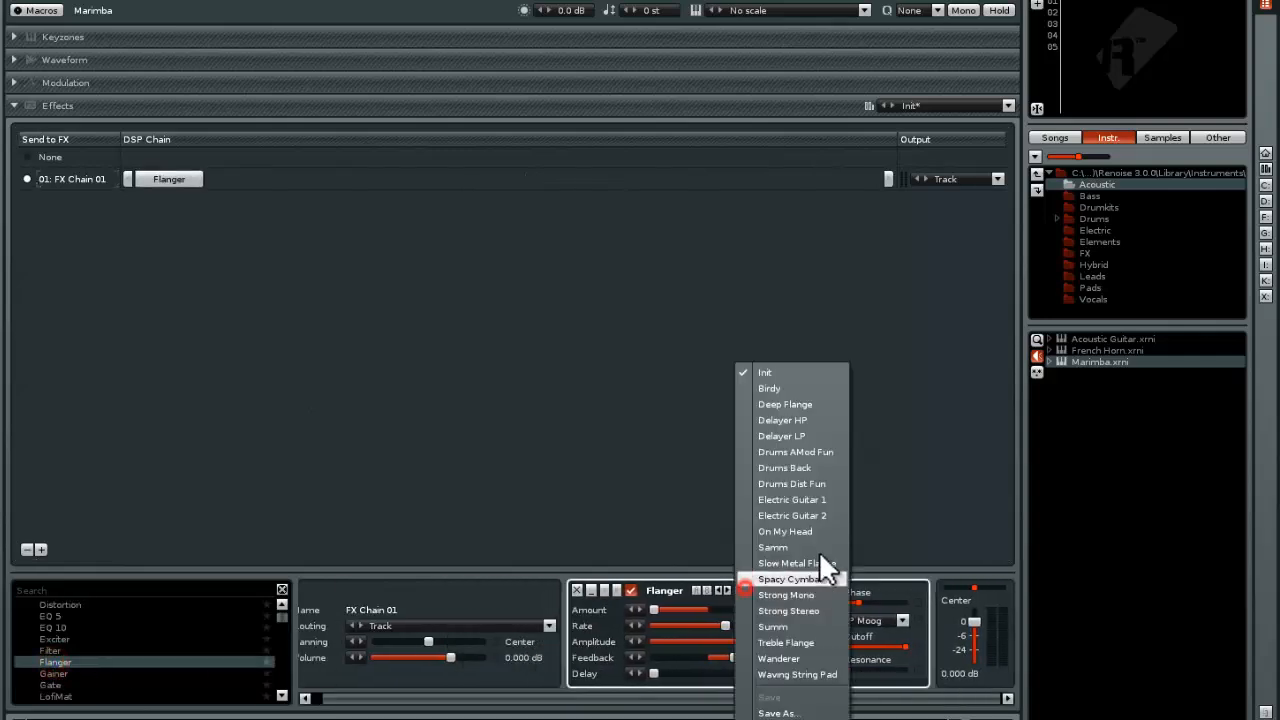
left_click(804, 418)
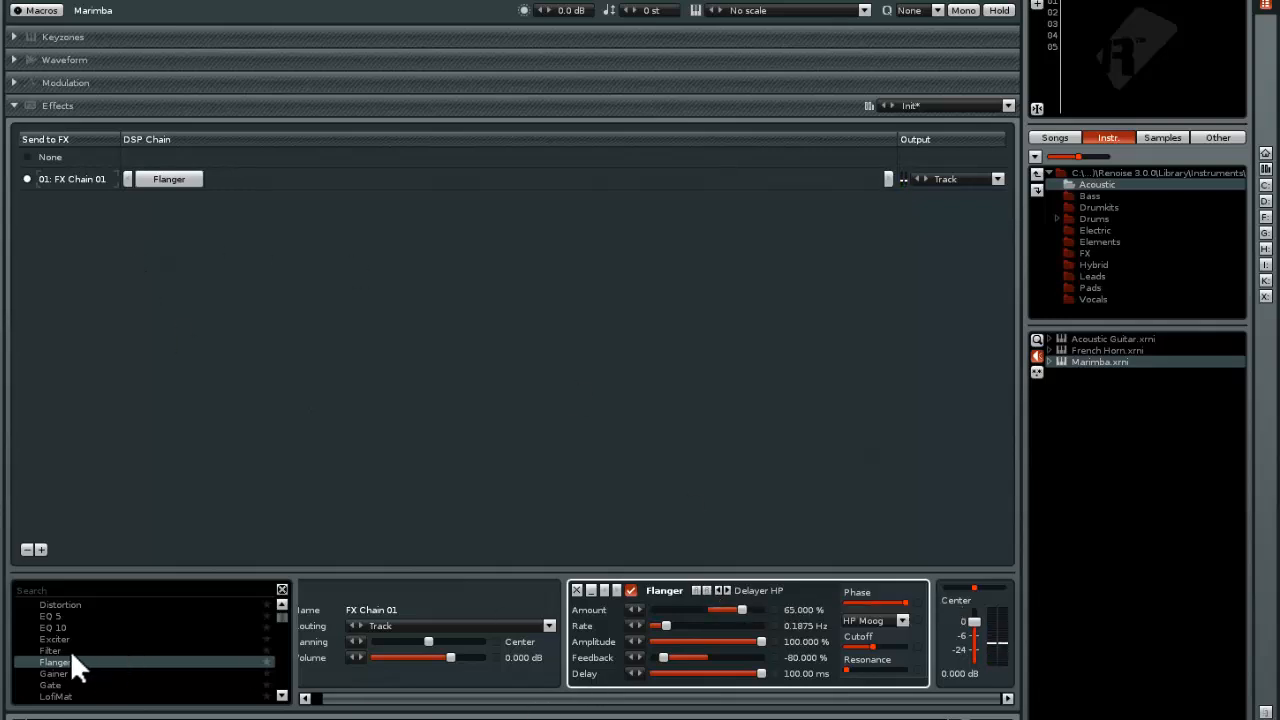
Add a Distortion with the Drums Hard Cut preset after the Flanger in FX Chain 01
scroll(63, 628, "up", 2)
double_click(64, 625)
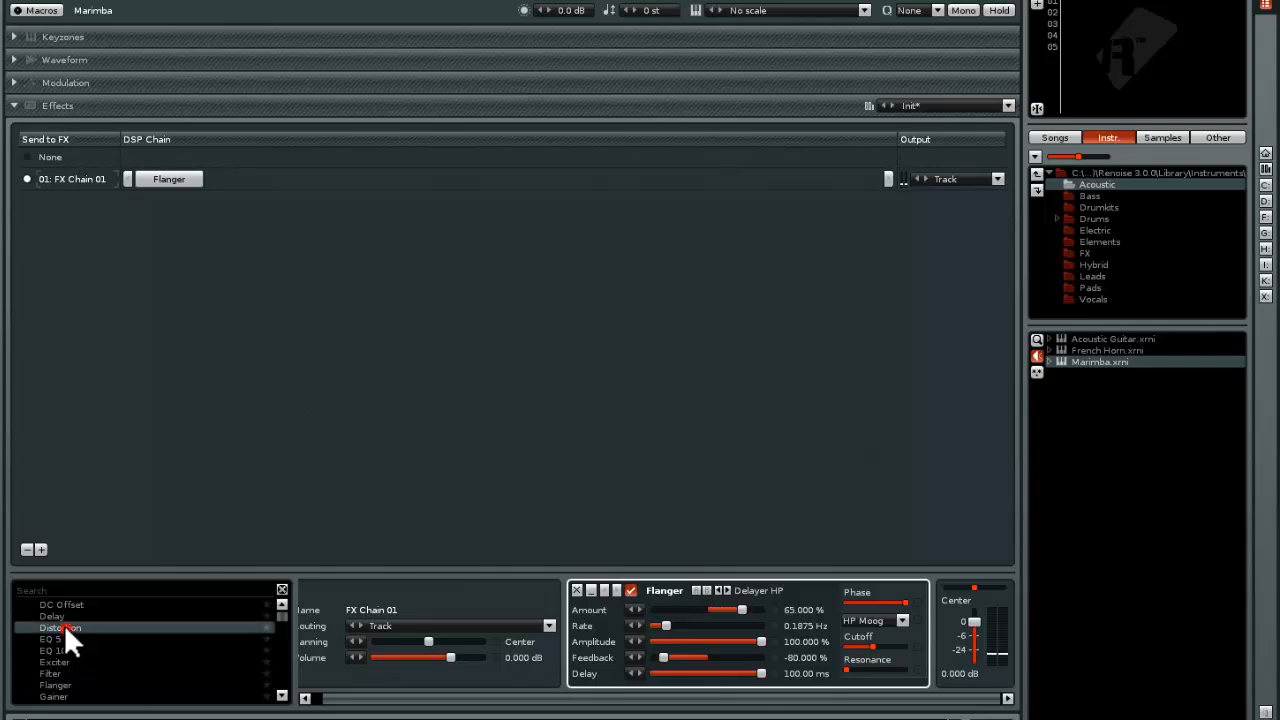
left_click(845, 590)
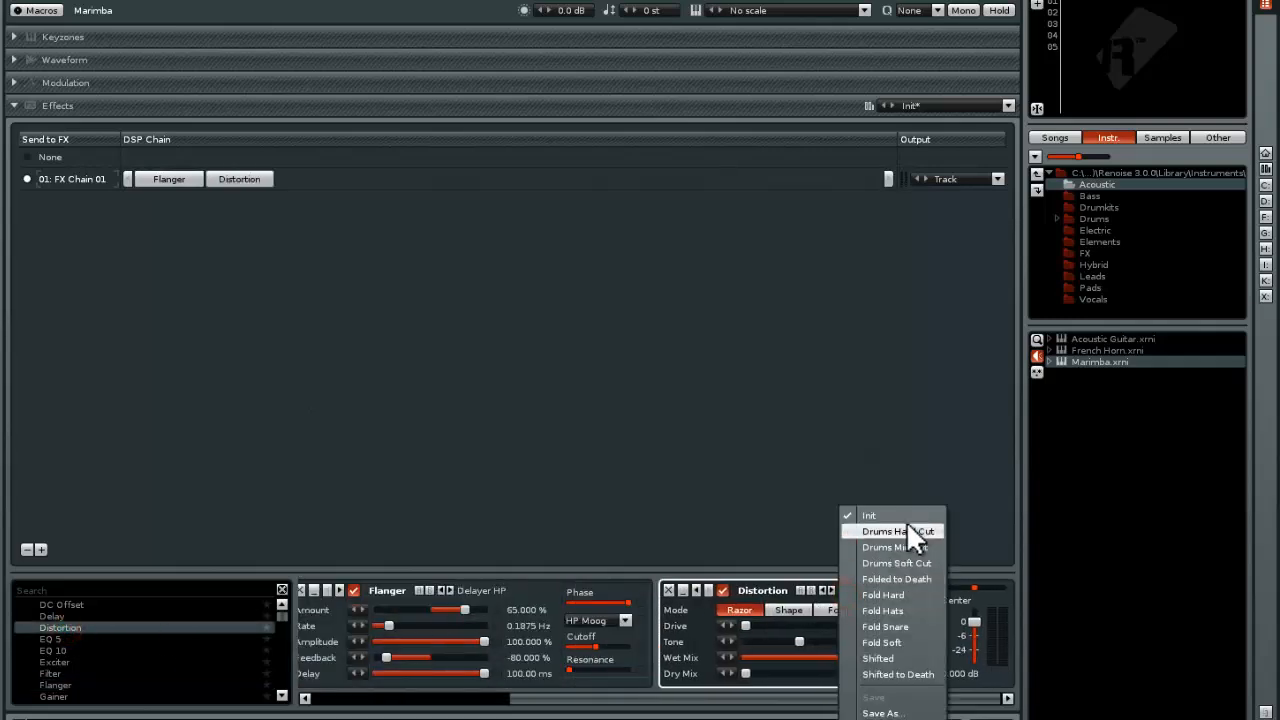
left_click(906, 522)
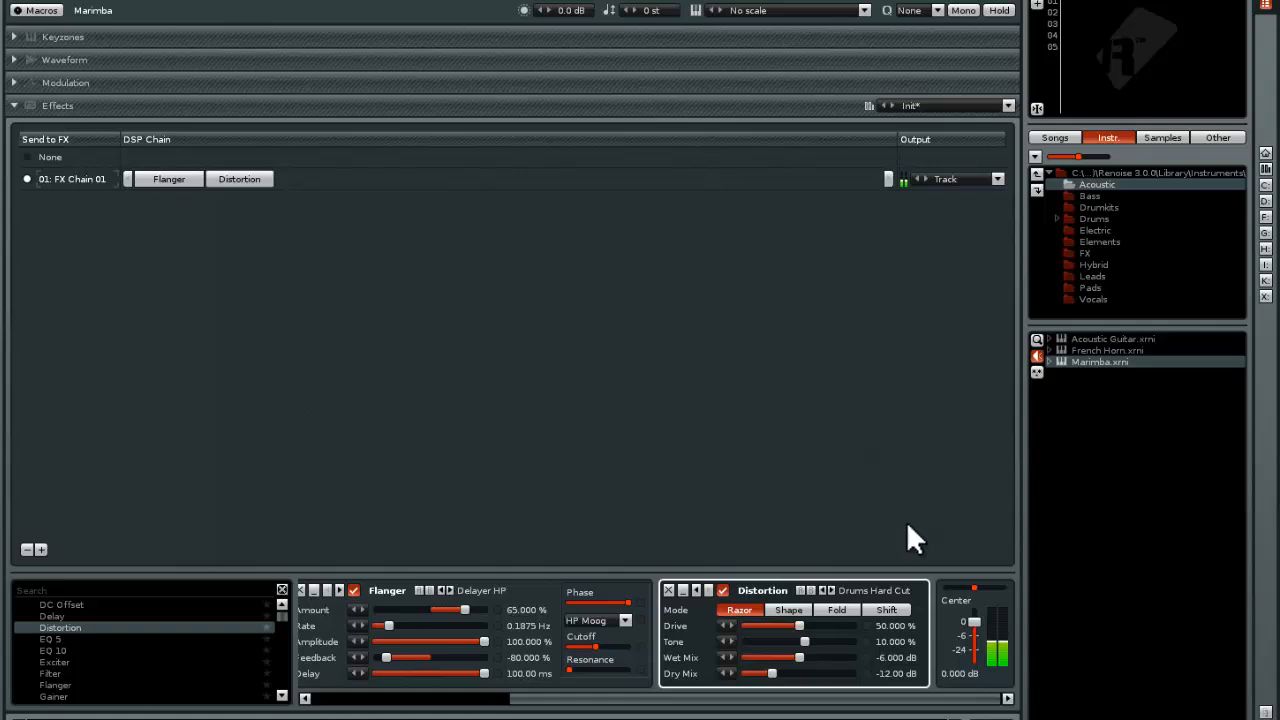
left_click(27, 179)
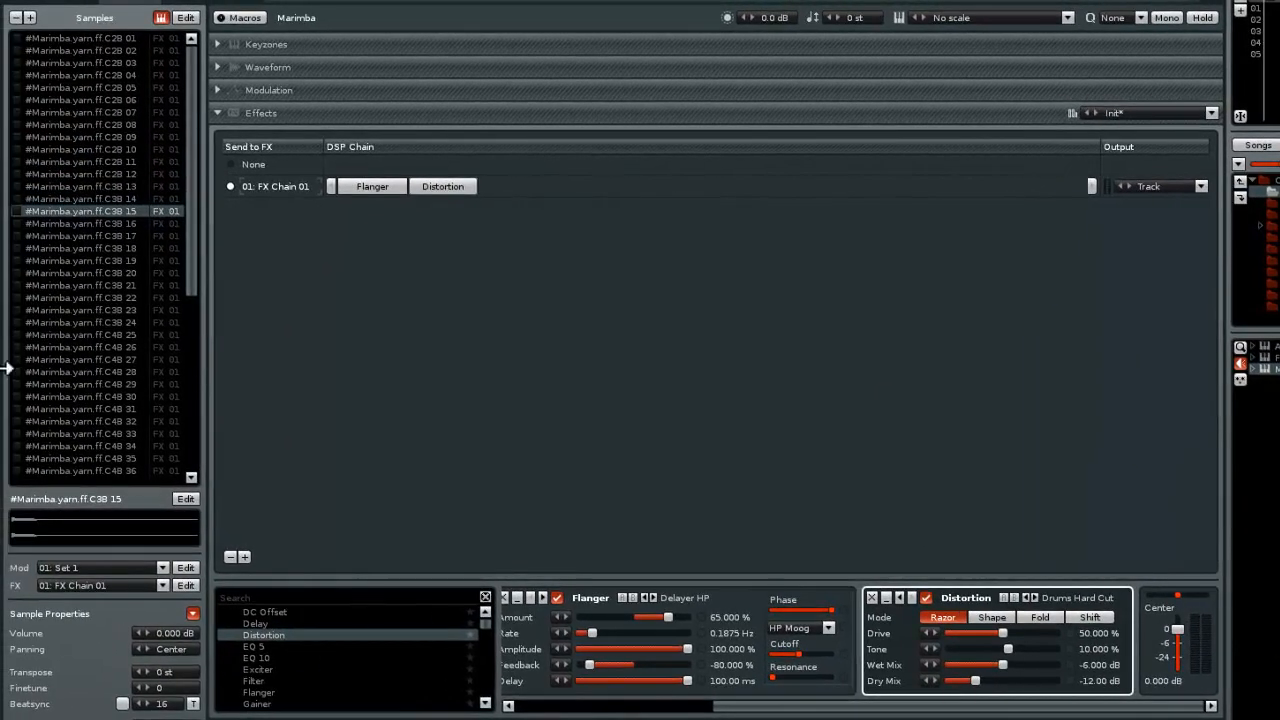
Audition the Marimba on Tracks 01, 02 and 03 in the pattern editor and return to Track 01
left_click(24, 0)
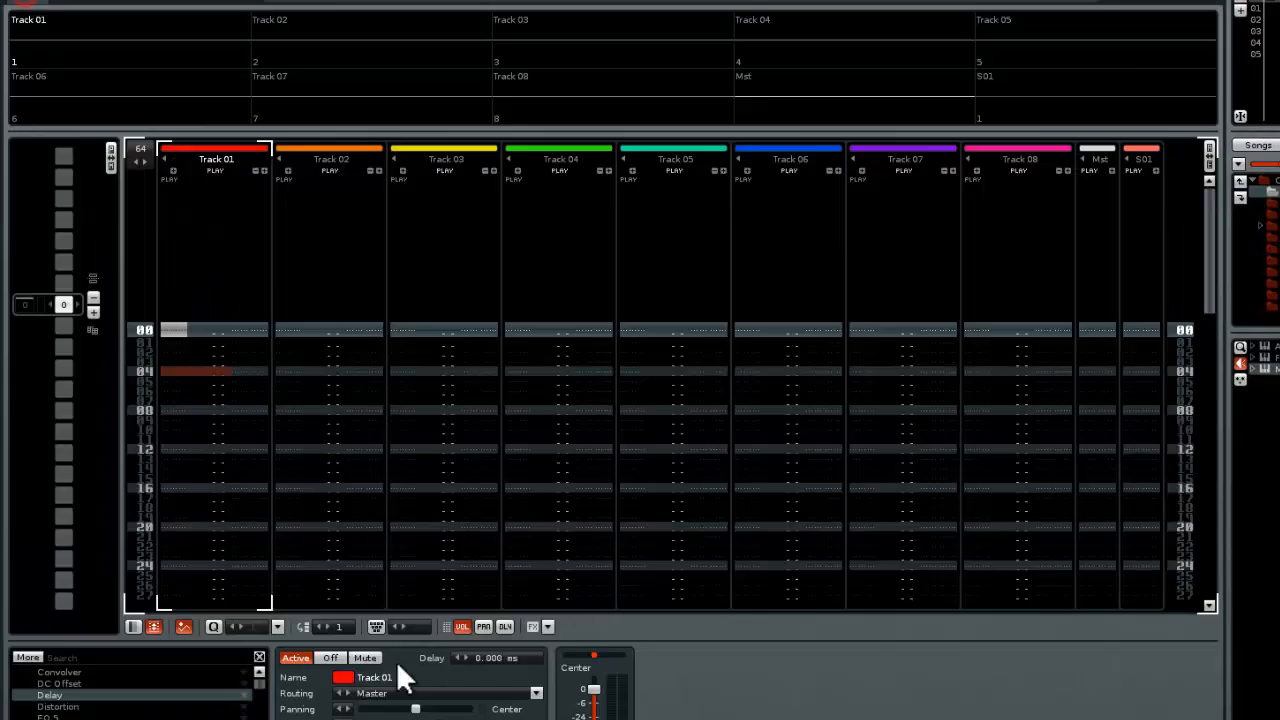
left_click(201, 409)
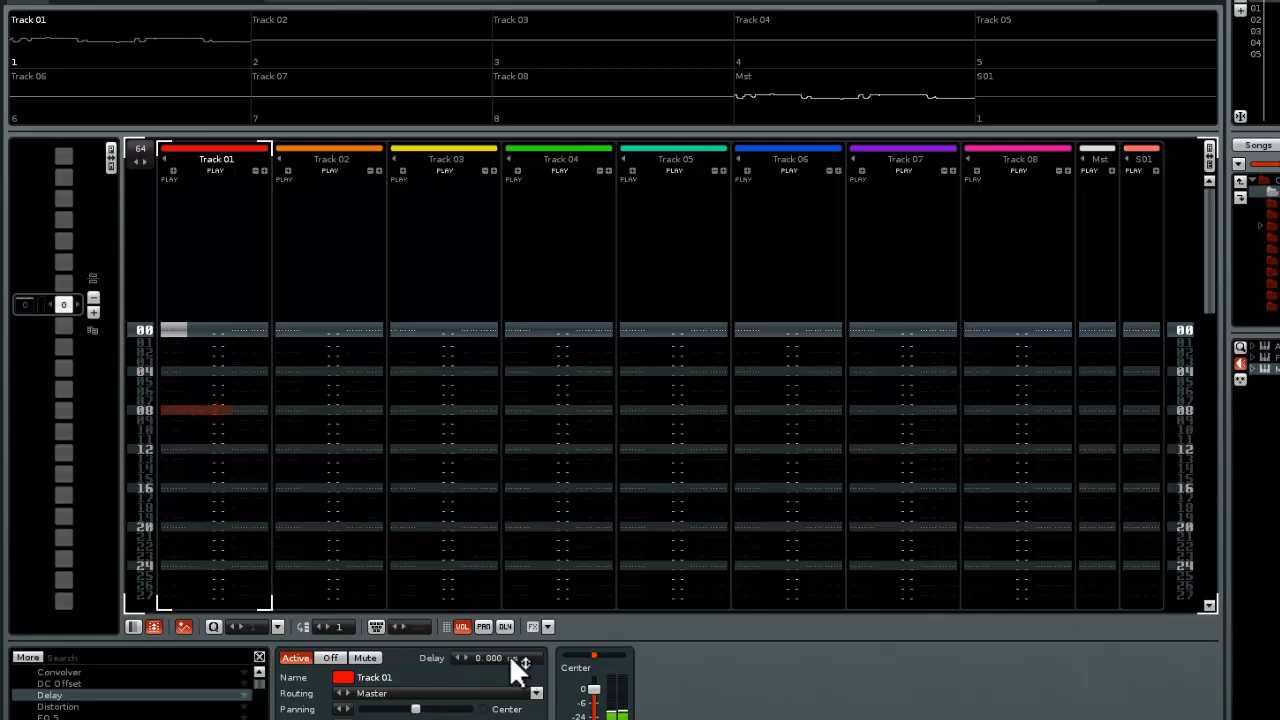
left_click(301, 380)
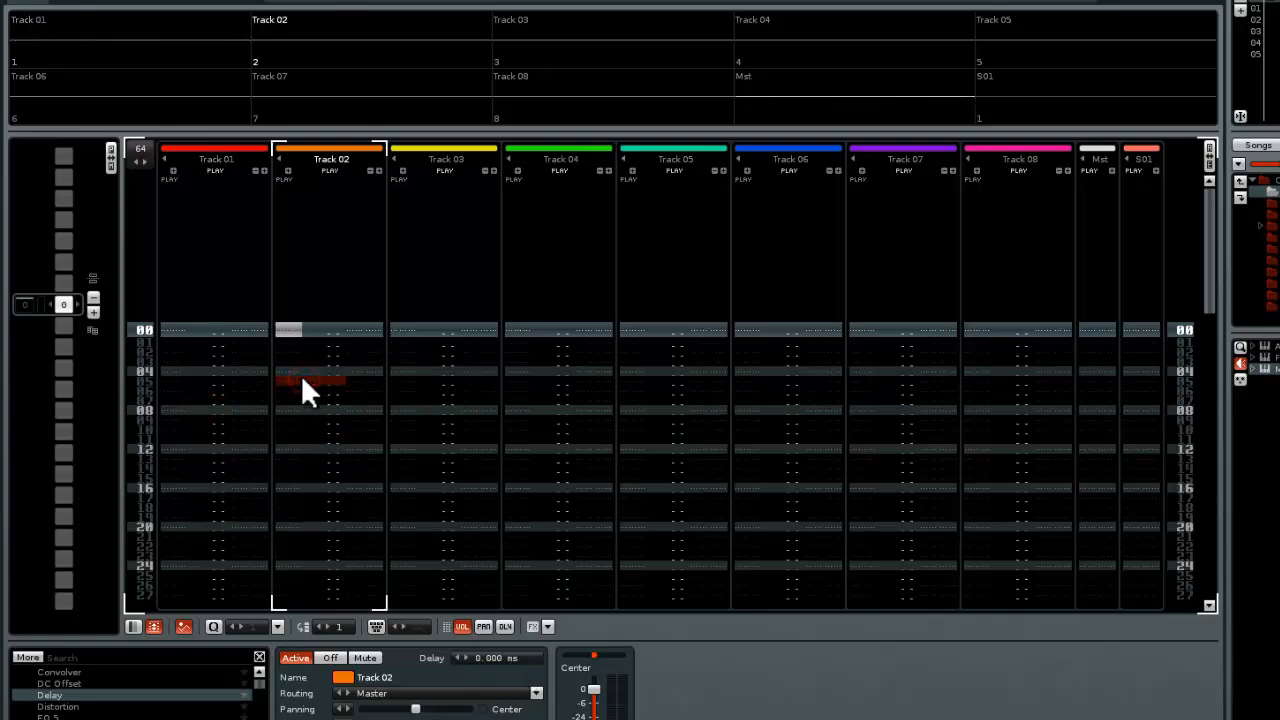
left_click(421, 373)
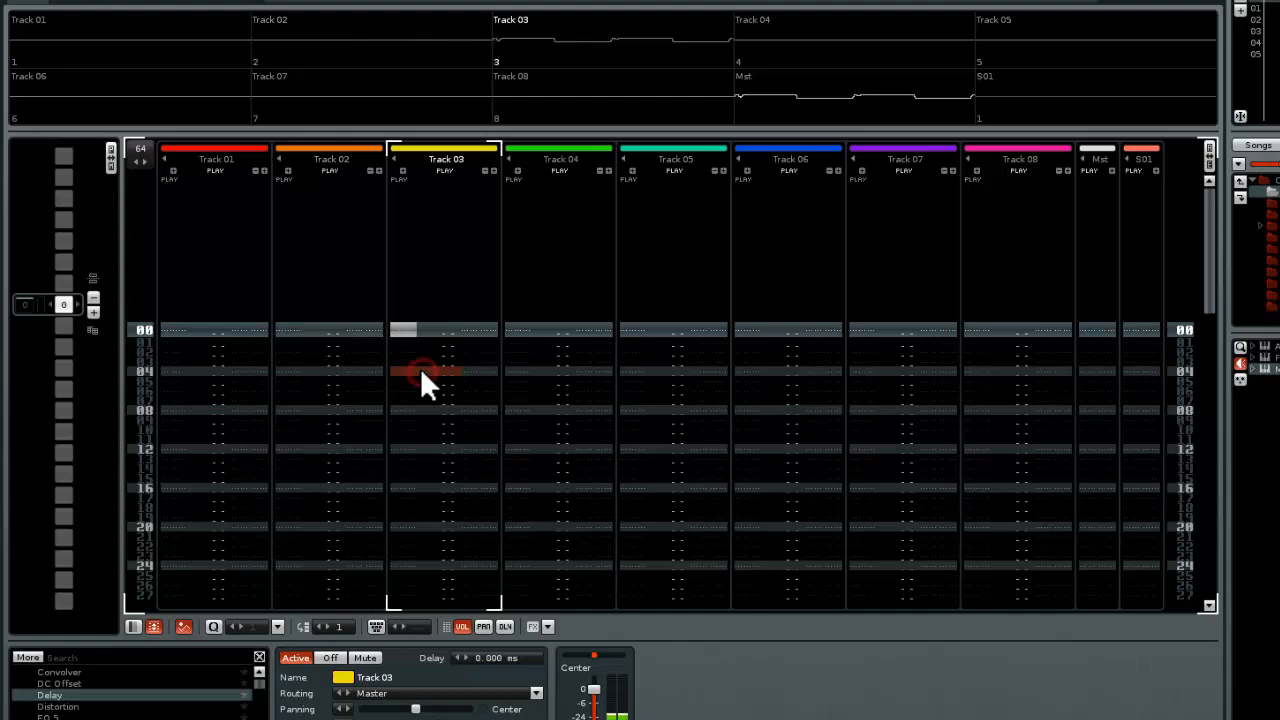
left_click(203, 404)
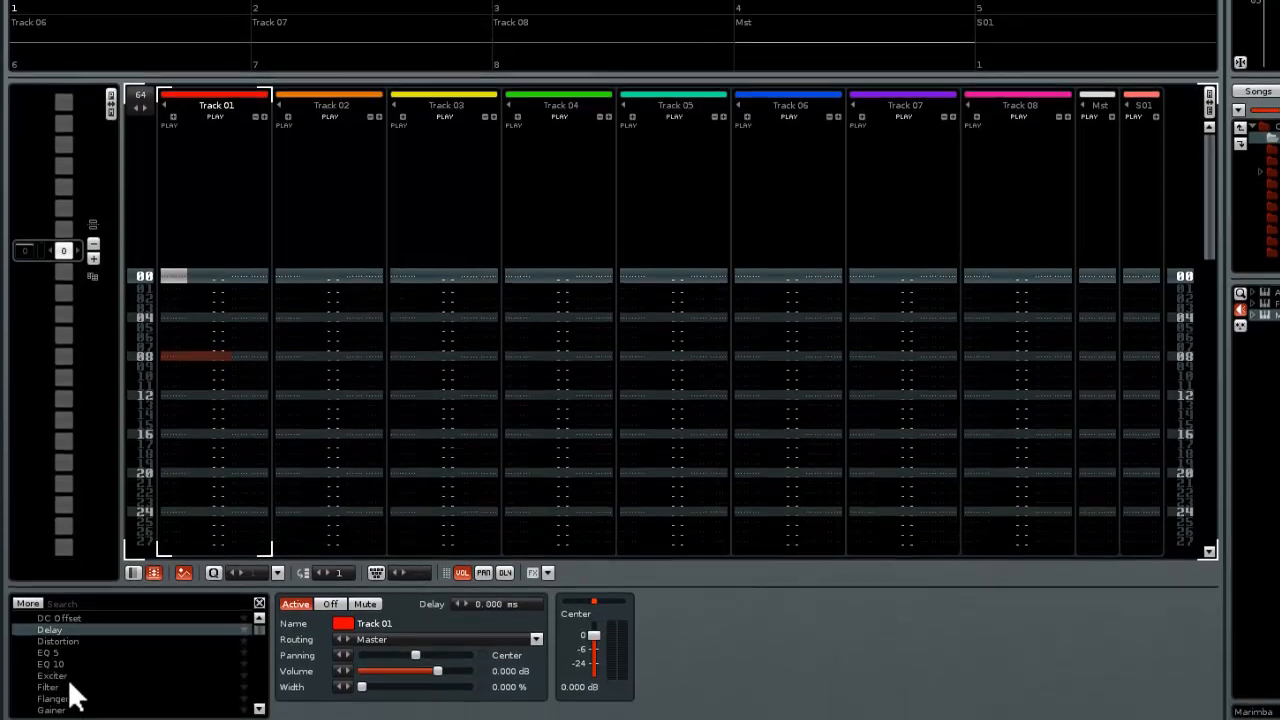
scroll(75, 695, "down", 3)
scroll(100, 642, "up", 3)
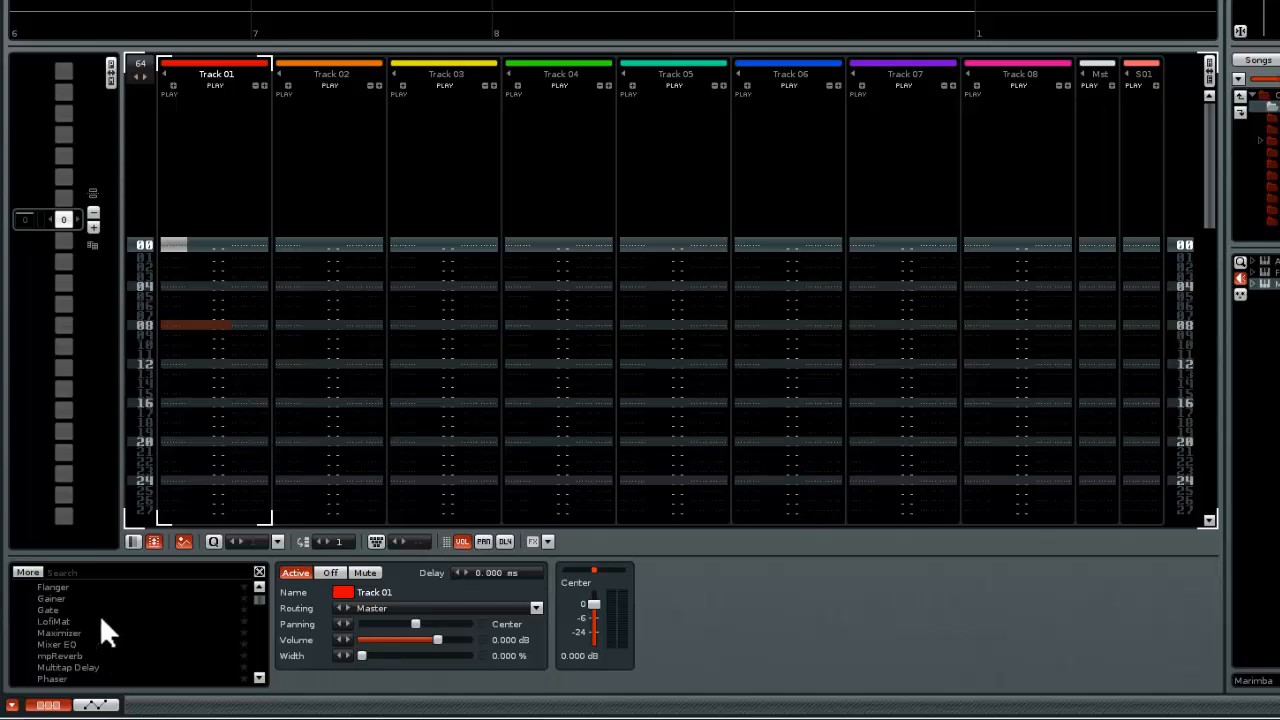
scroll(110, 618, "up", 1)
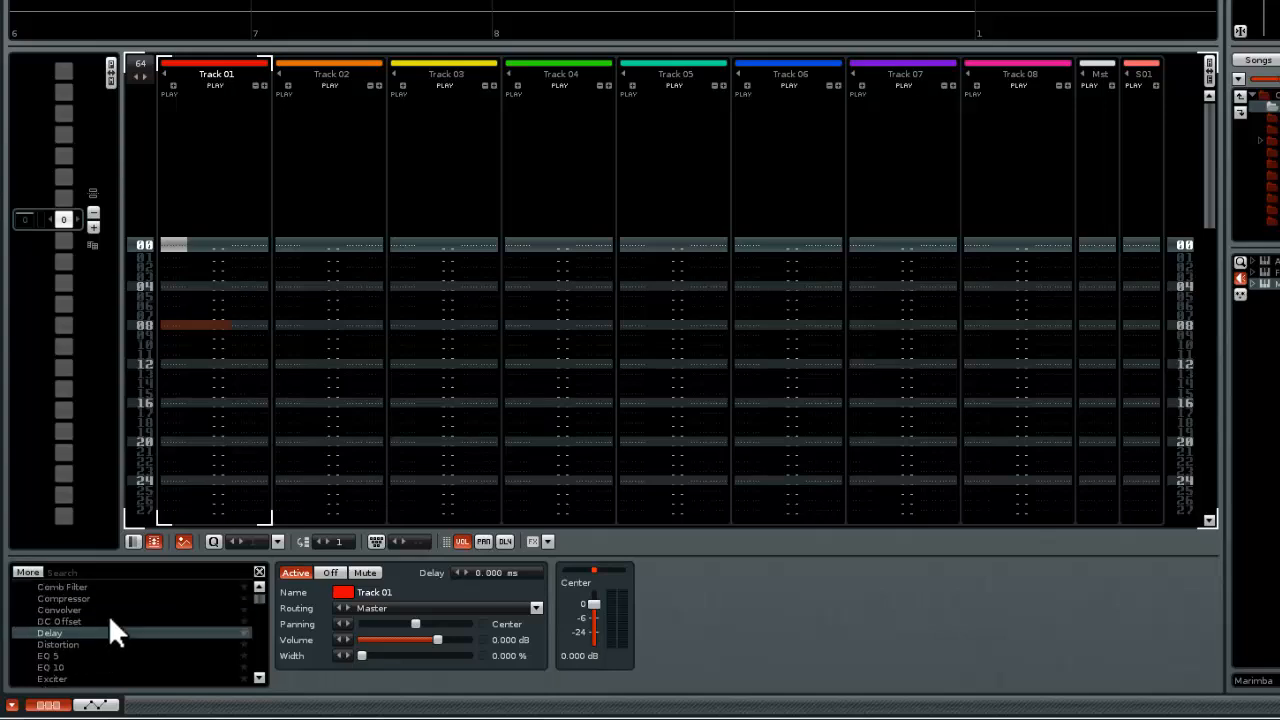
scroll(98, 590, "up", 2)
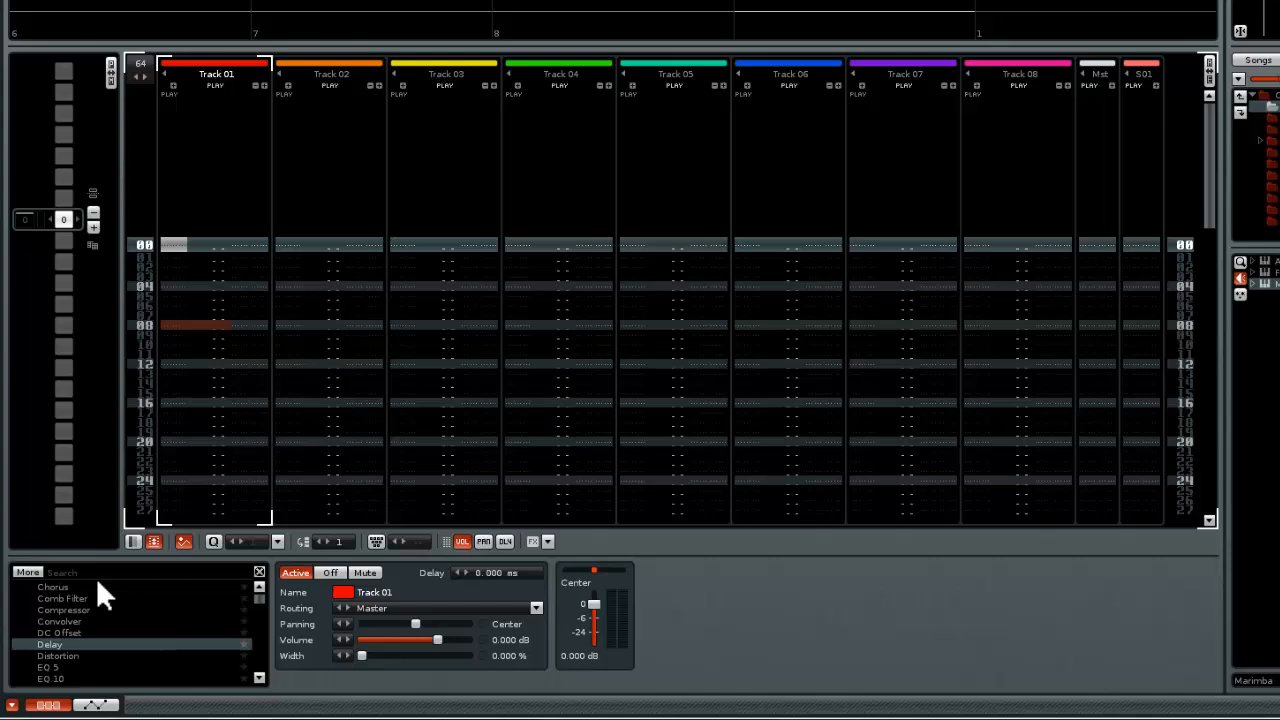
double_click(76, 608)
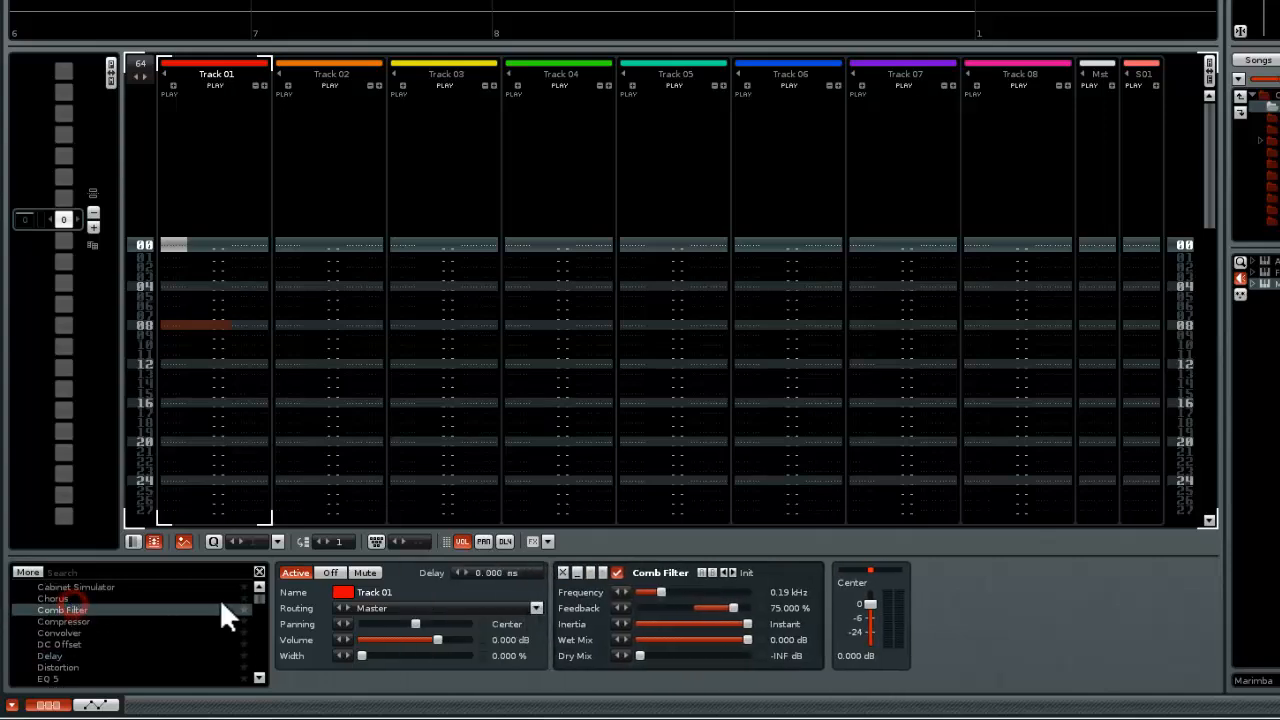
left_click(565, 572)
double_click(80, 608)
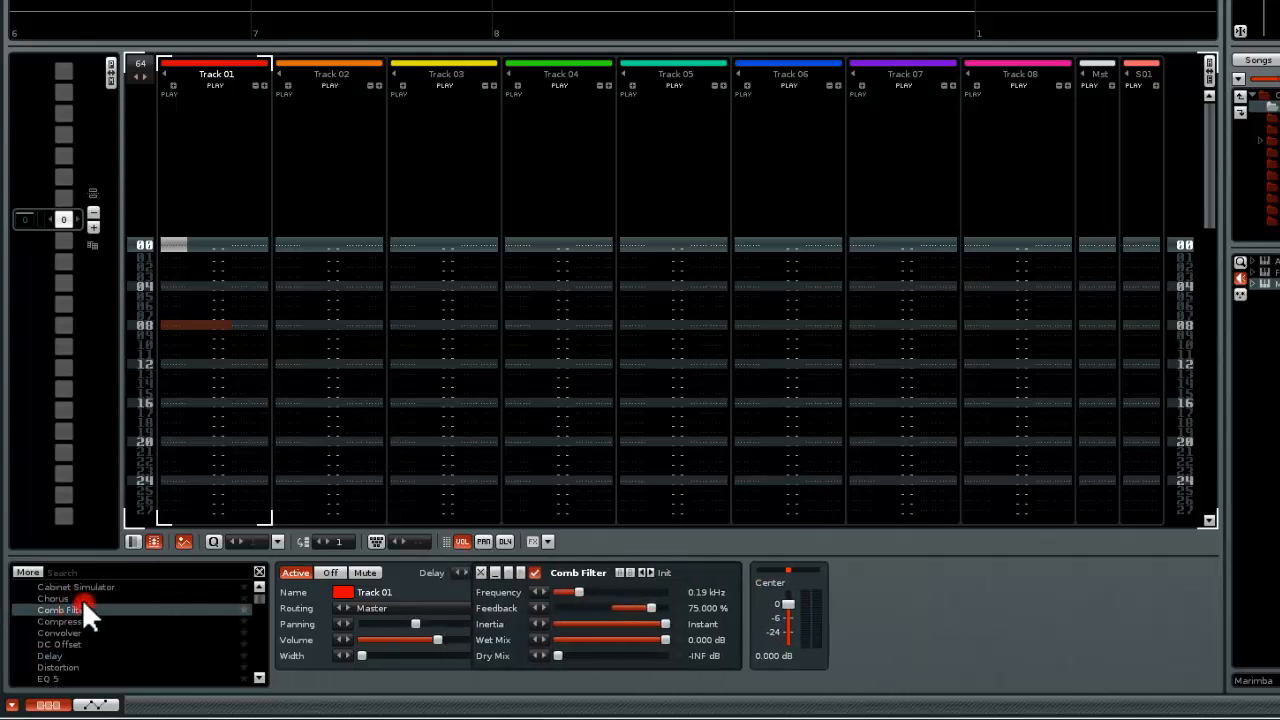
left_click(566, 574)
Add a Chorus to Track 01 to compare its sound with Track 02, and remove the device again
double_click(64, 596)
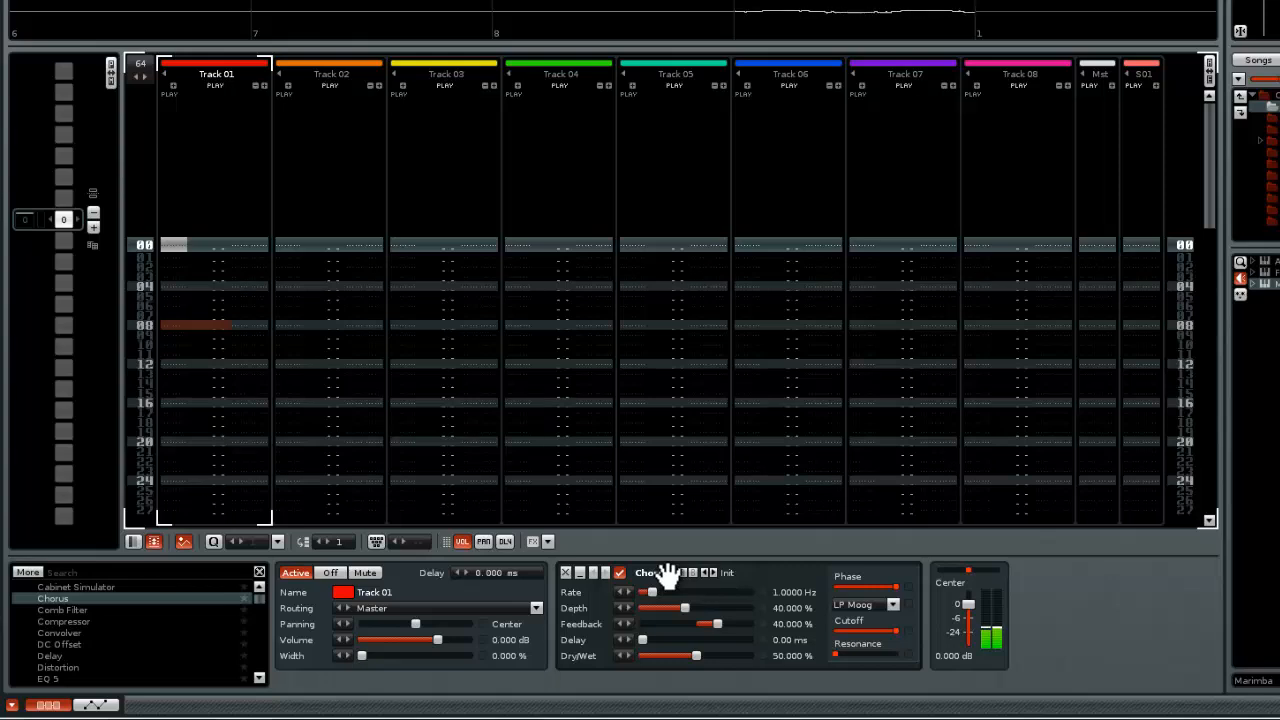
left_click(305, 268)
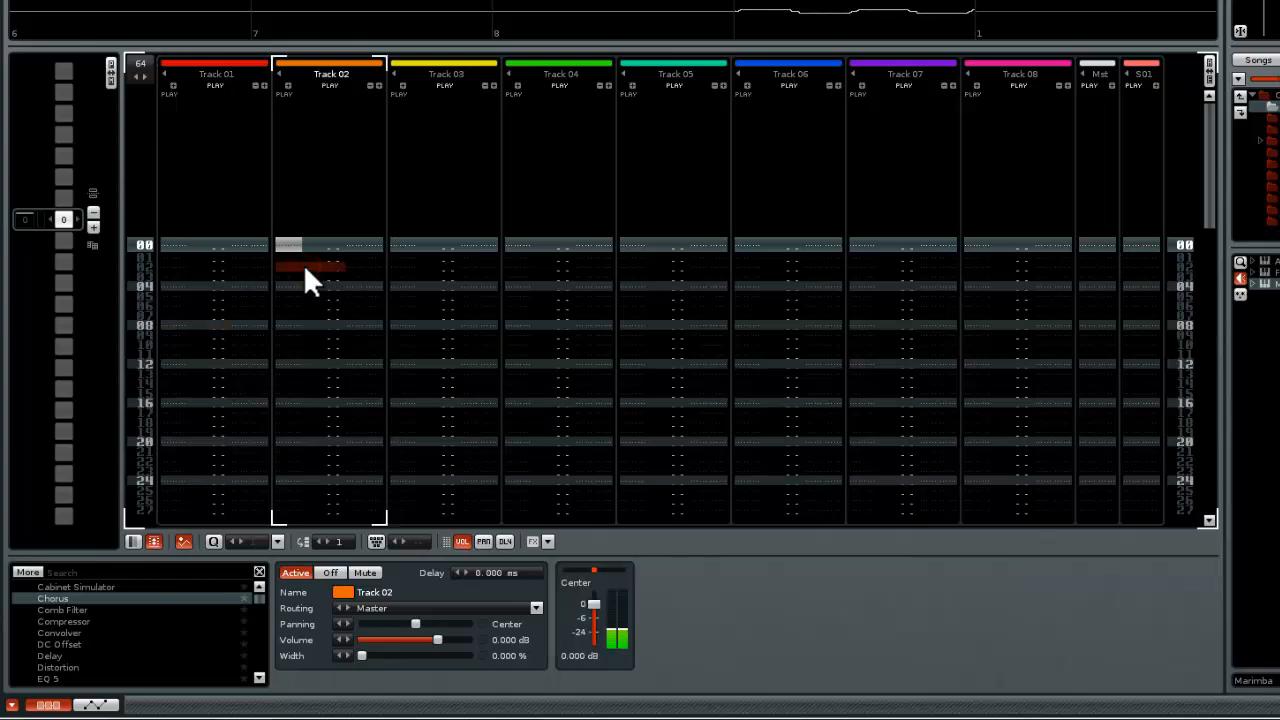
left_click(185, 275)
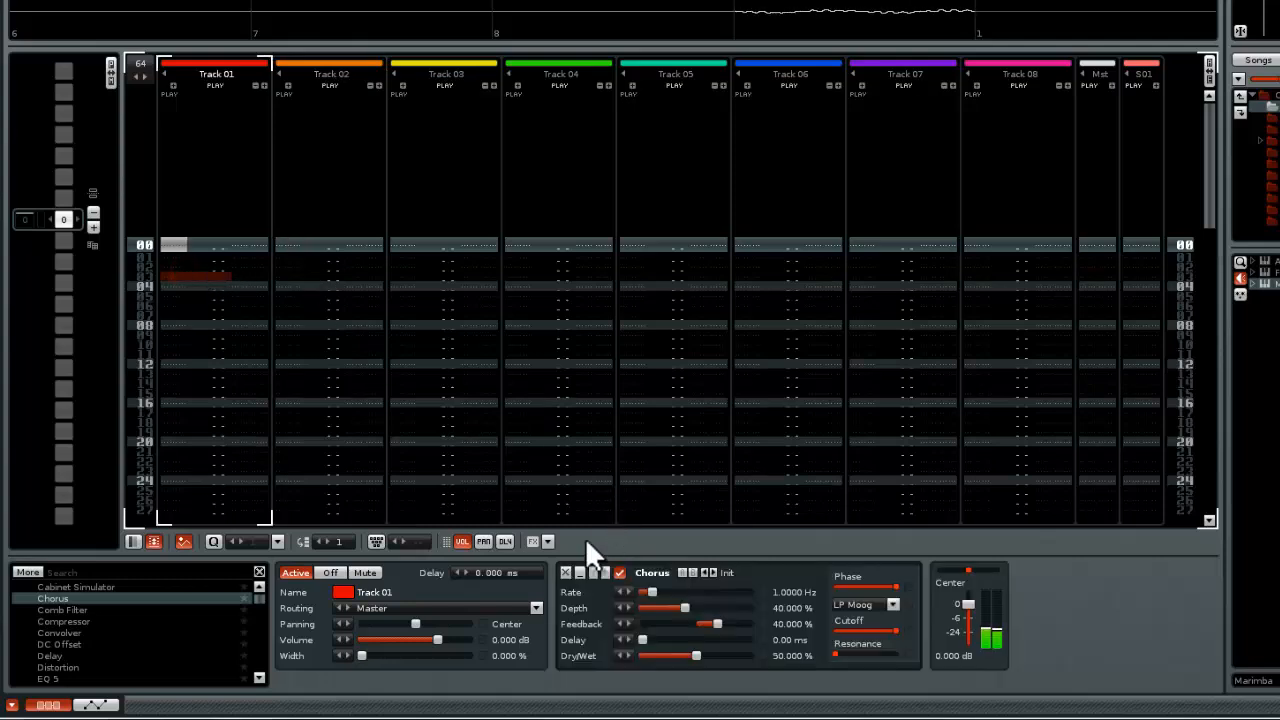
left_click(565, 572)
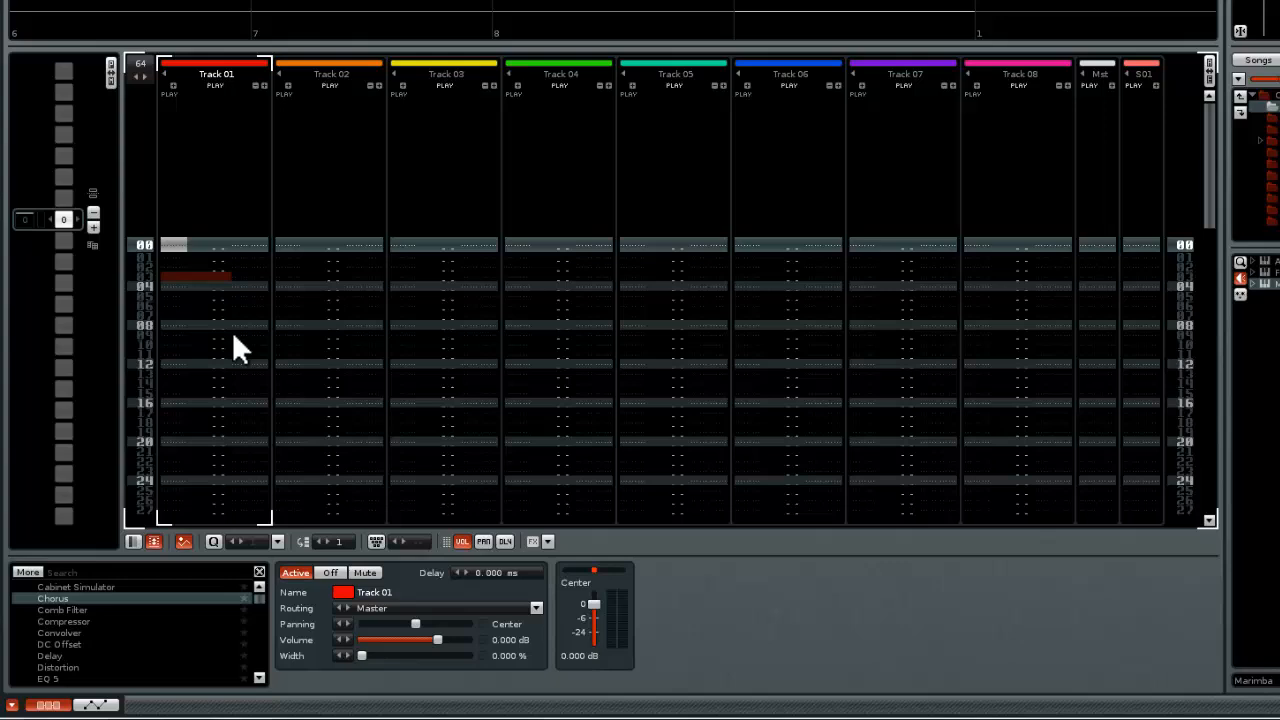
Rename Track 01 as Chorus in the pattern editor
left_click(238, 297)
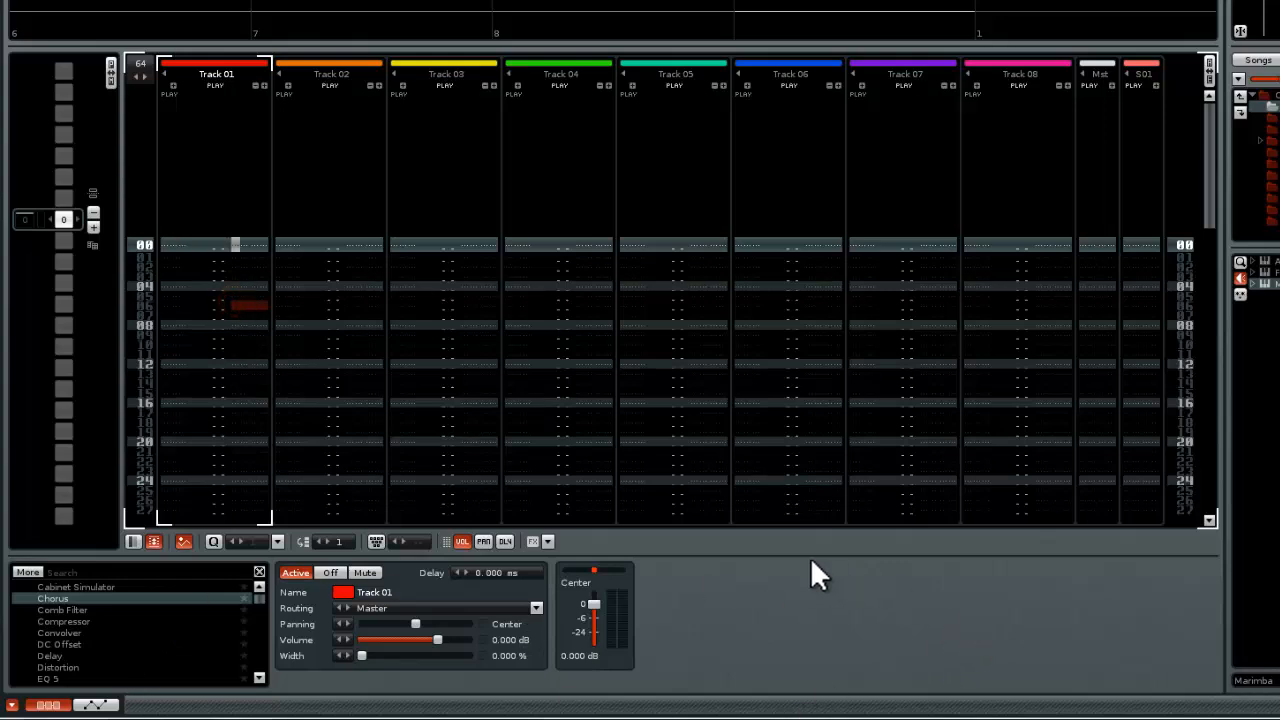
double_click(203, 75)
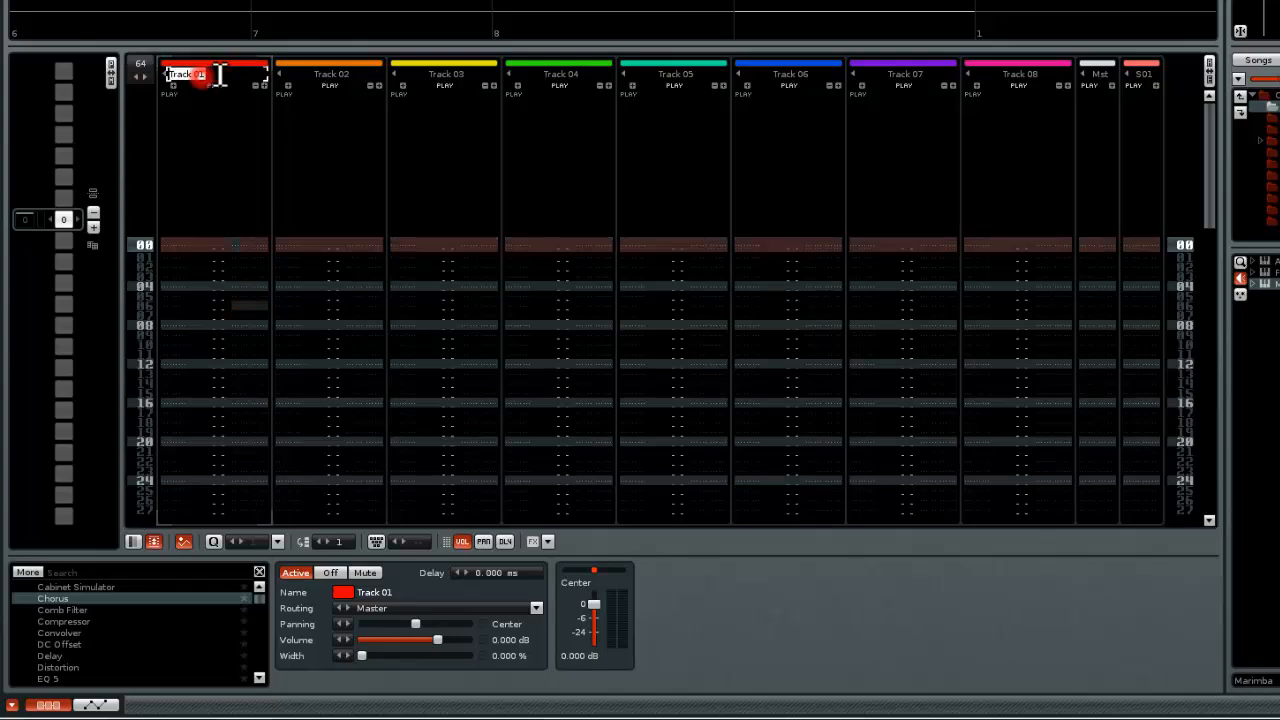
type("Marimba")
key("ctrl+a")
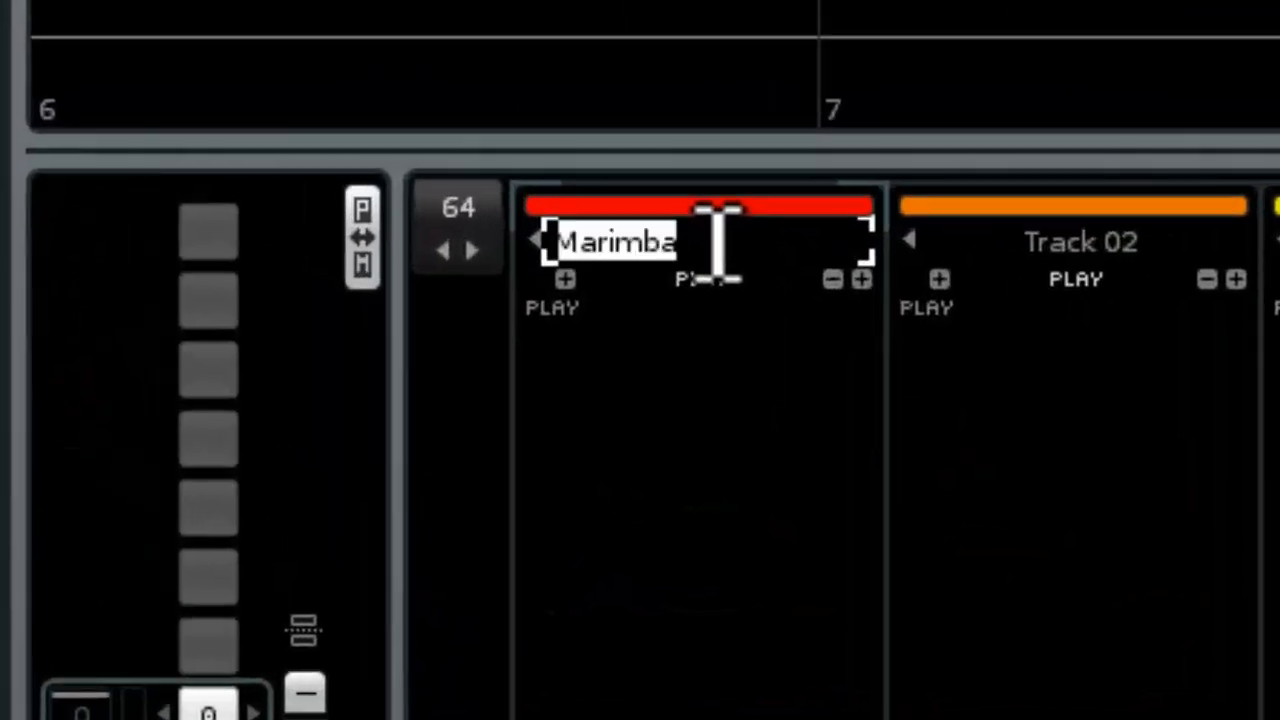
type("Chorus")
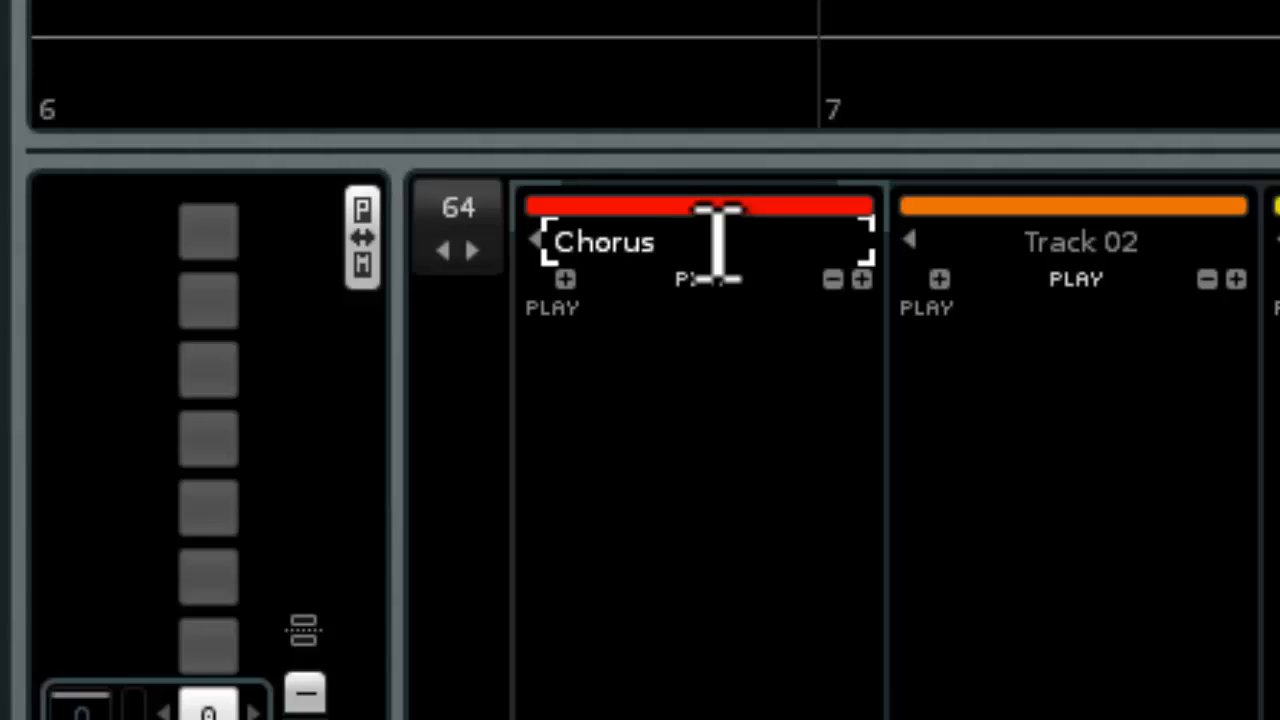
key("Return")
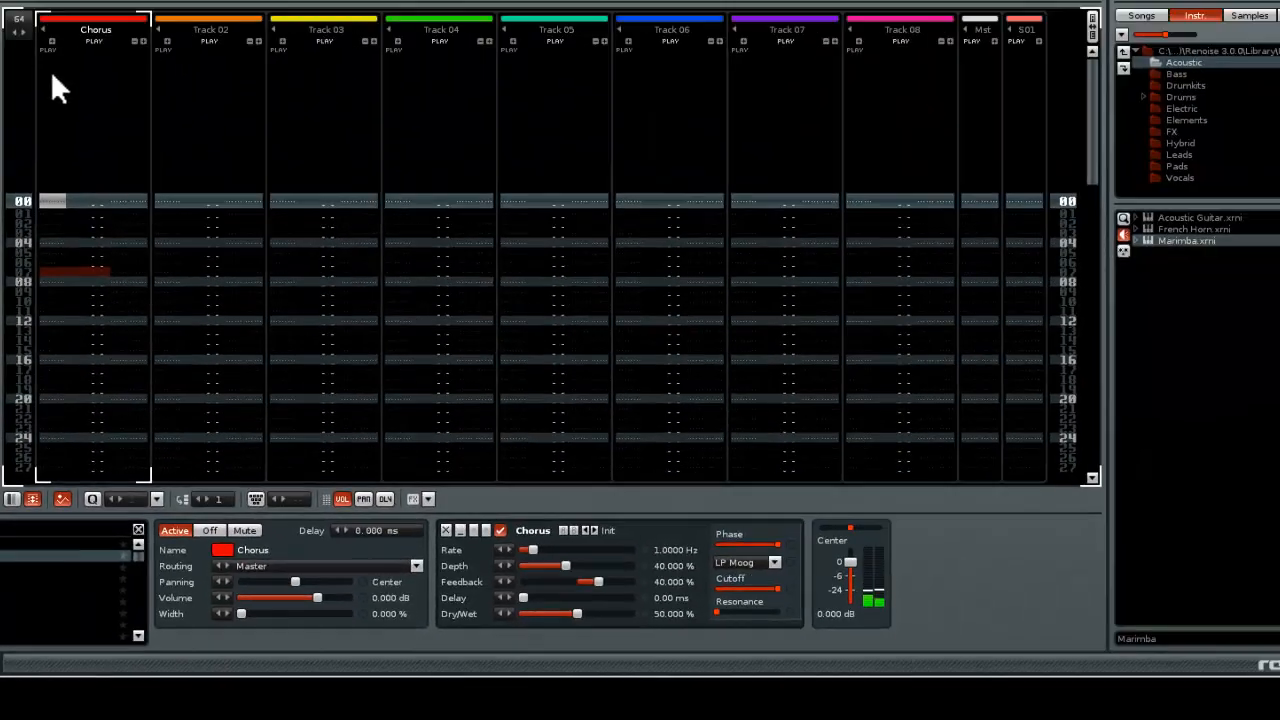
Rename Track 02 as Chorus delay and keep that track selected
left_click(199, 188)
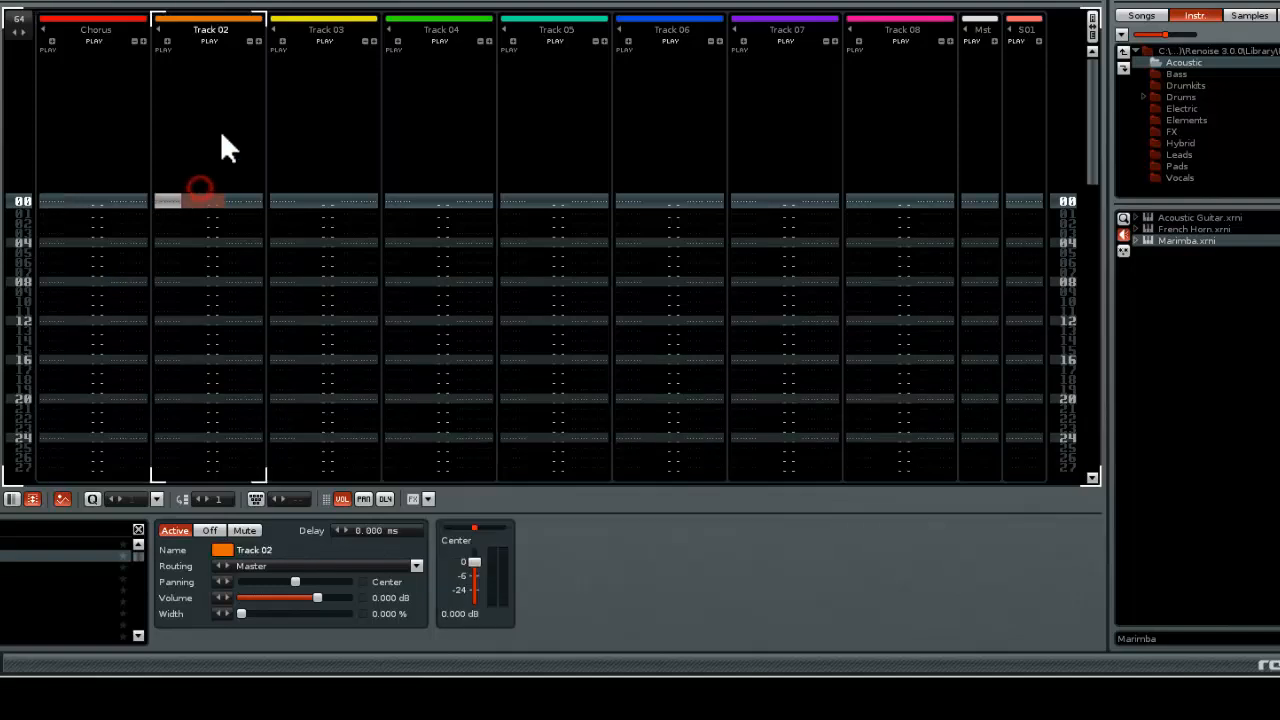
double_click(222, 30)
type("c")
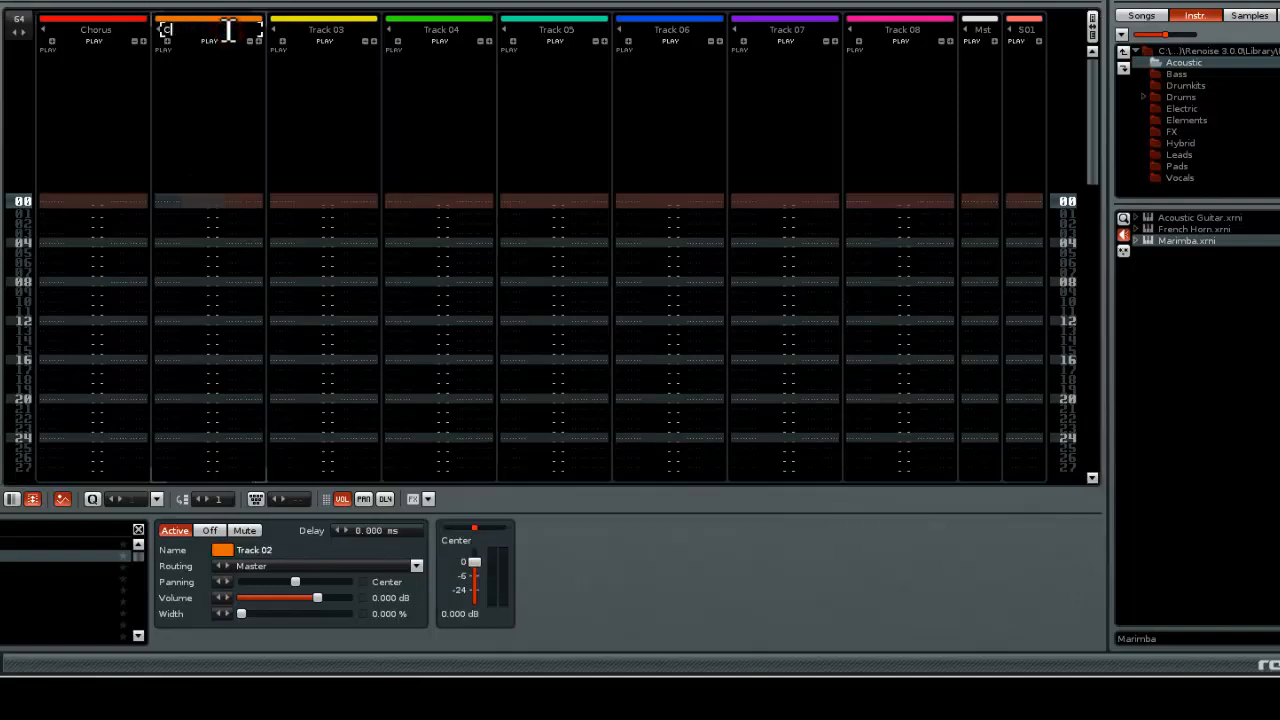
type("horus delay")
left_click(34, 199)
left_click(246, 232)
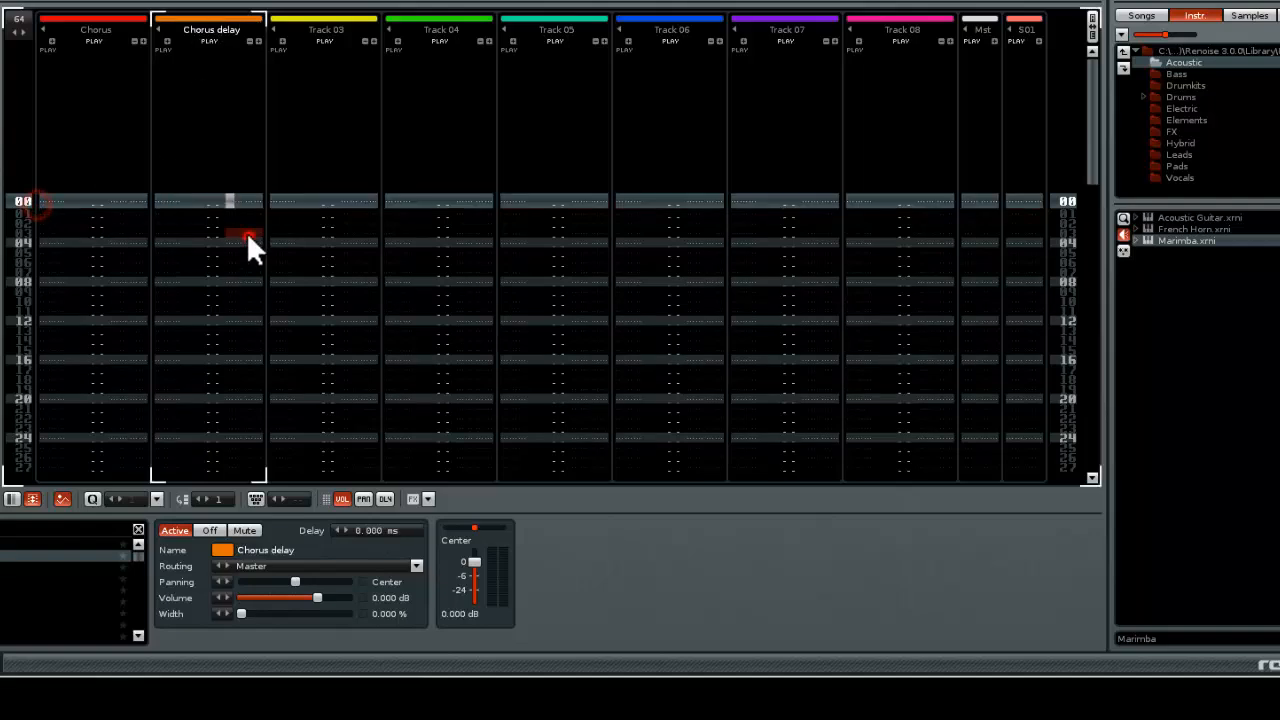
left_click(193, 232)
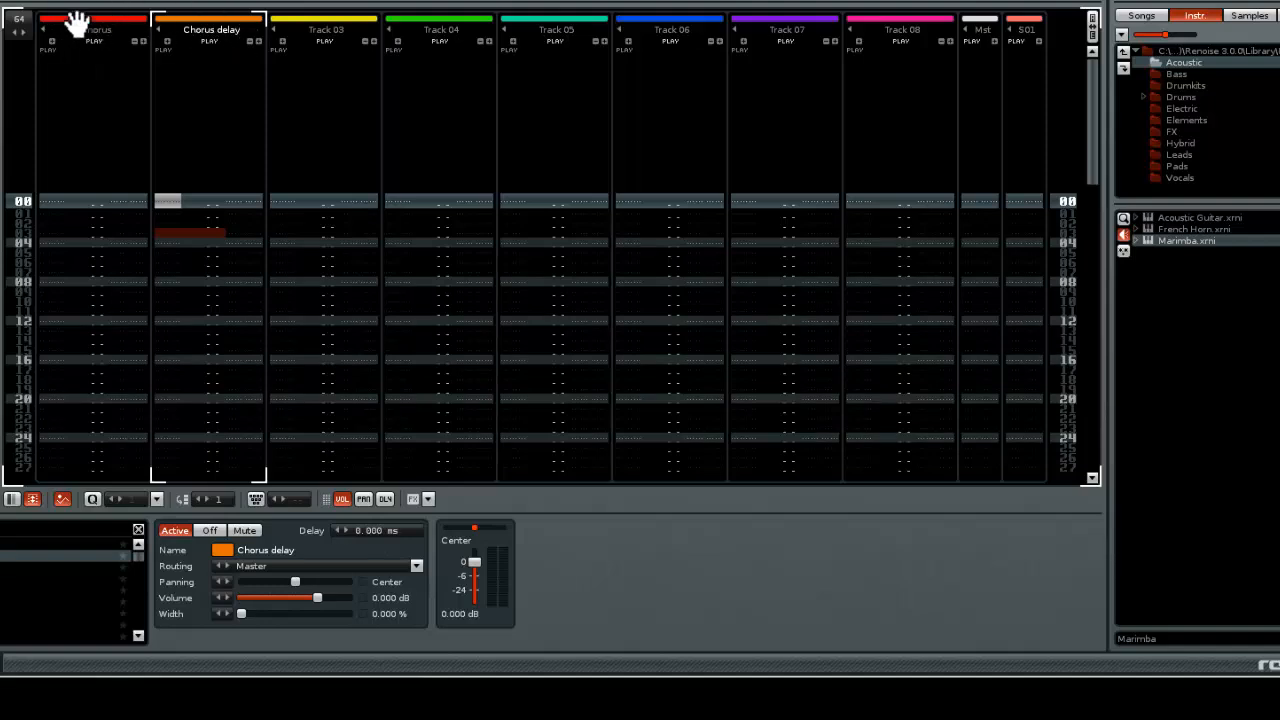
Return to the Marimba's sampler and review its modulation set and sample effects chain
left_click(104, 30)
left_click(197, 36)
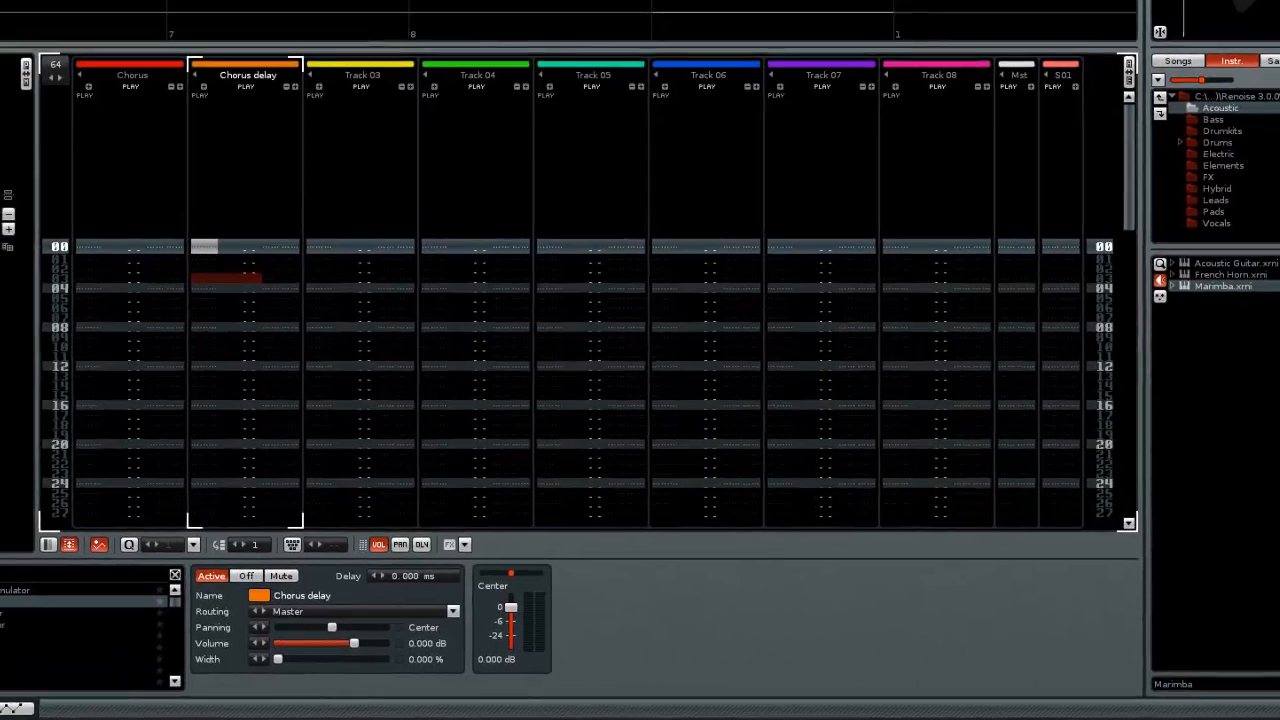
left_click(137, 15)
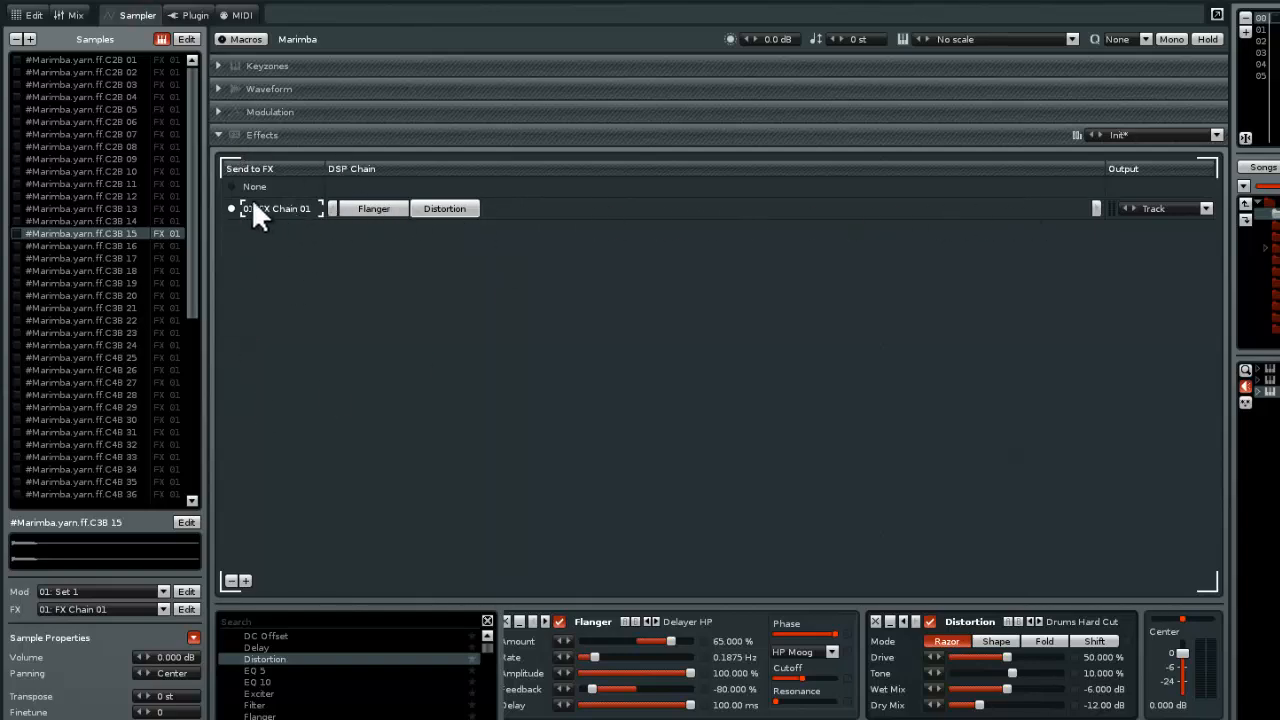
left_click(266, 112)
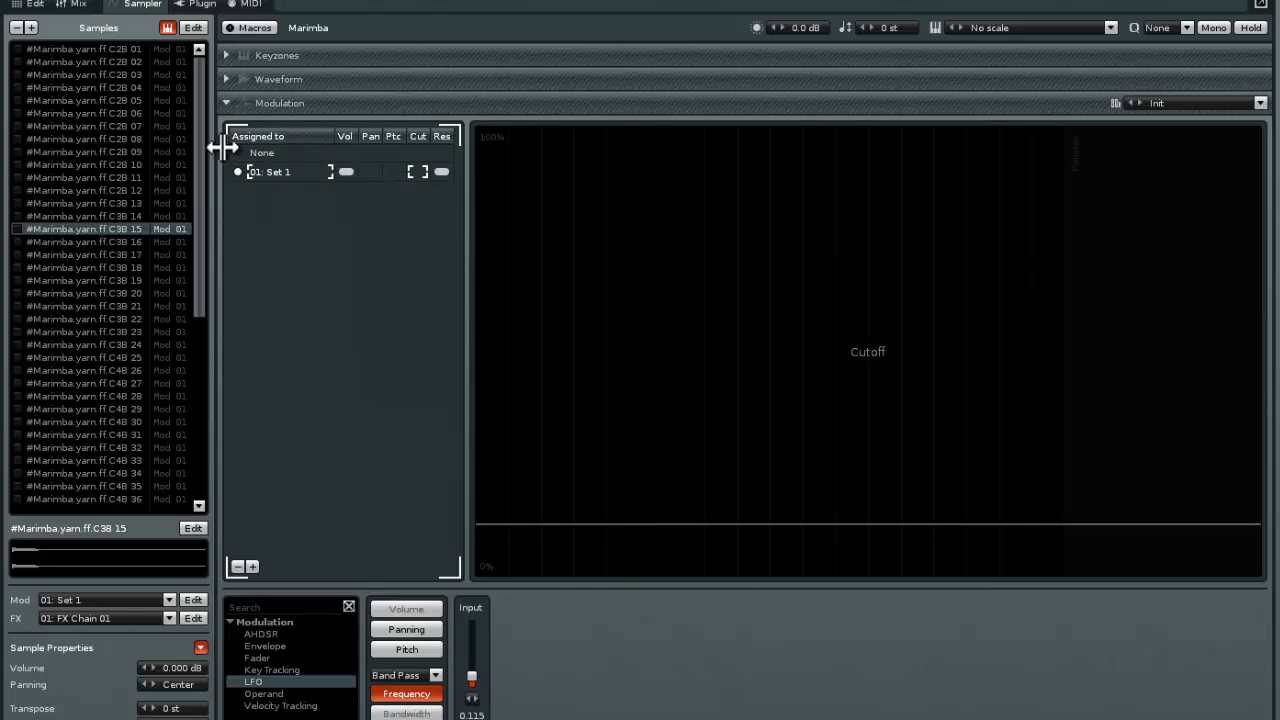
left_click(284, 102)
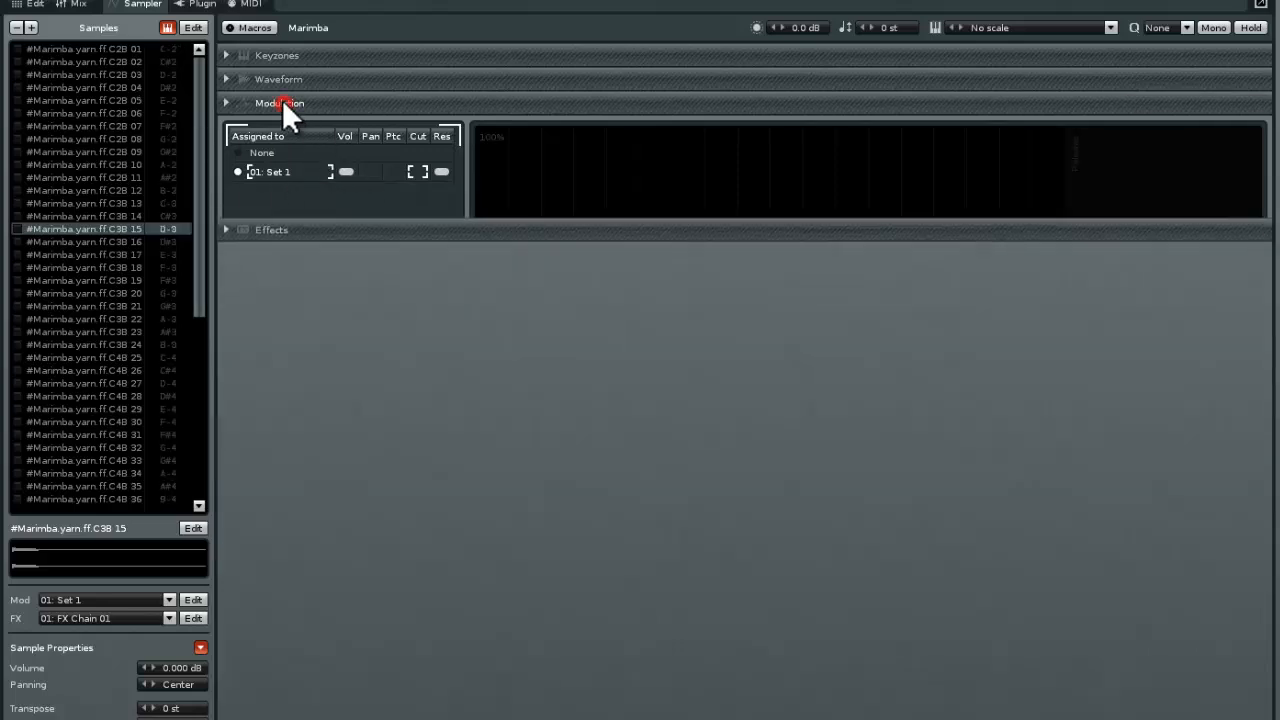
left_click(282, 127)
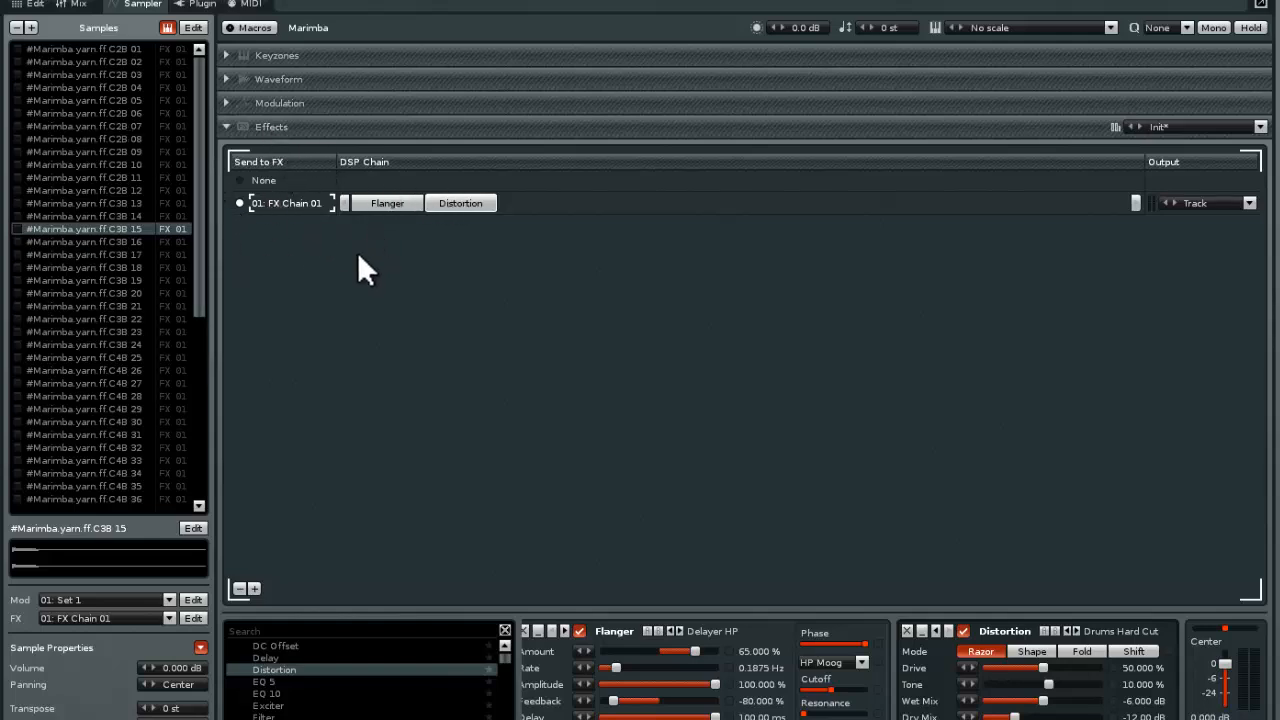
Create a second sample FX chain for the Marimba containing a Chorus followed by a Multitap Delay
left_click(254, 589)
scroll(300, 671, "up", 2)
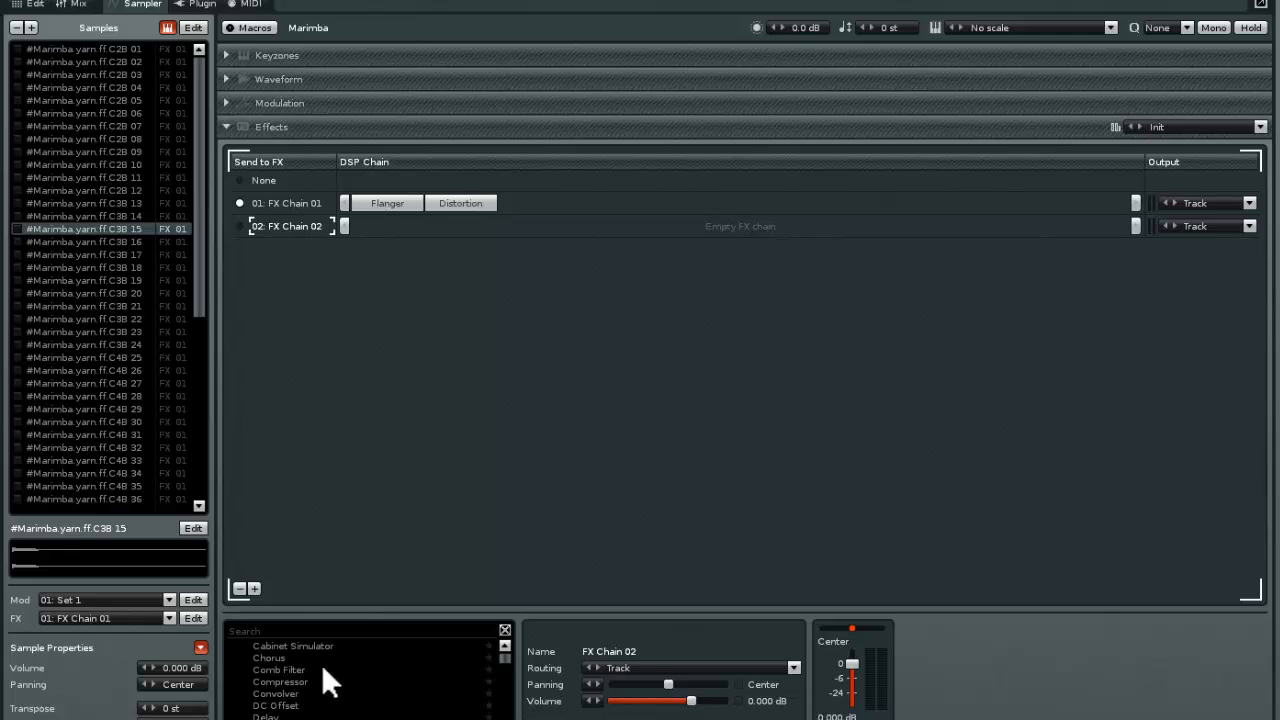
double_click(282, 657)
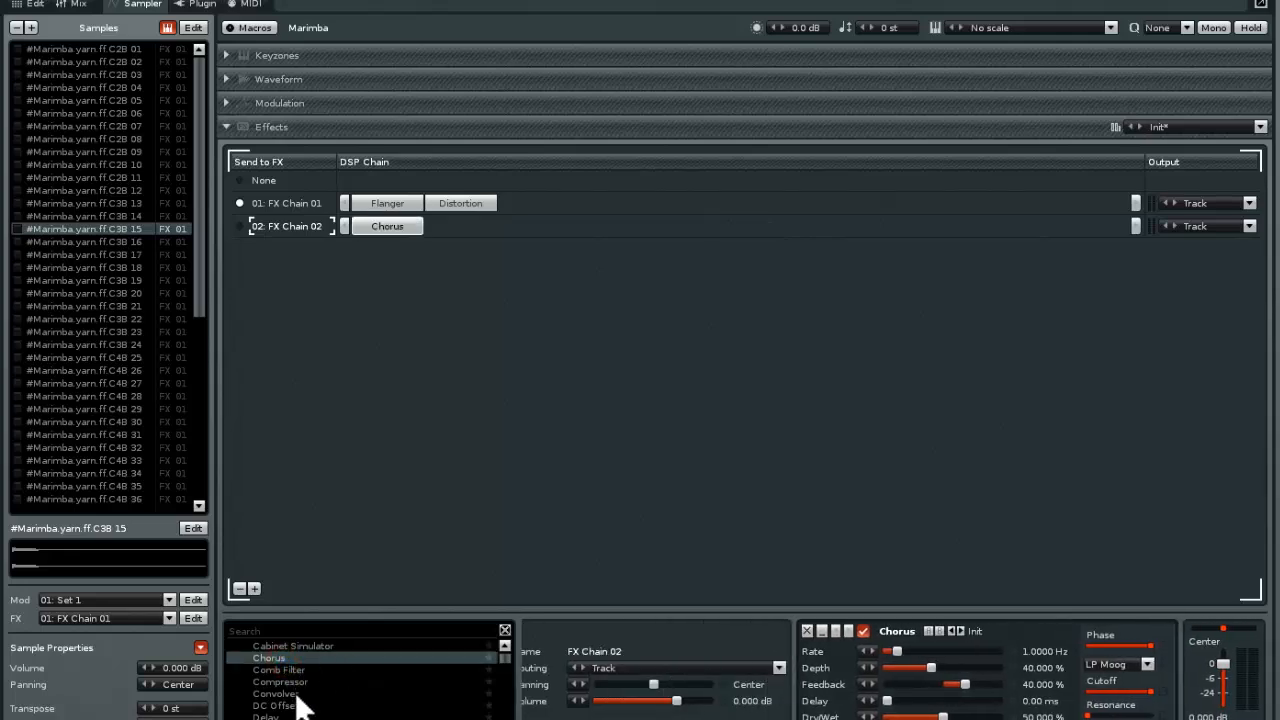
scroll(305, 690, "down", 3)
scroll(328, 686, "down", 2)
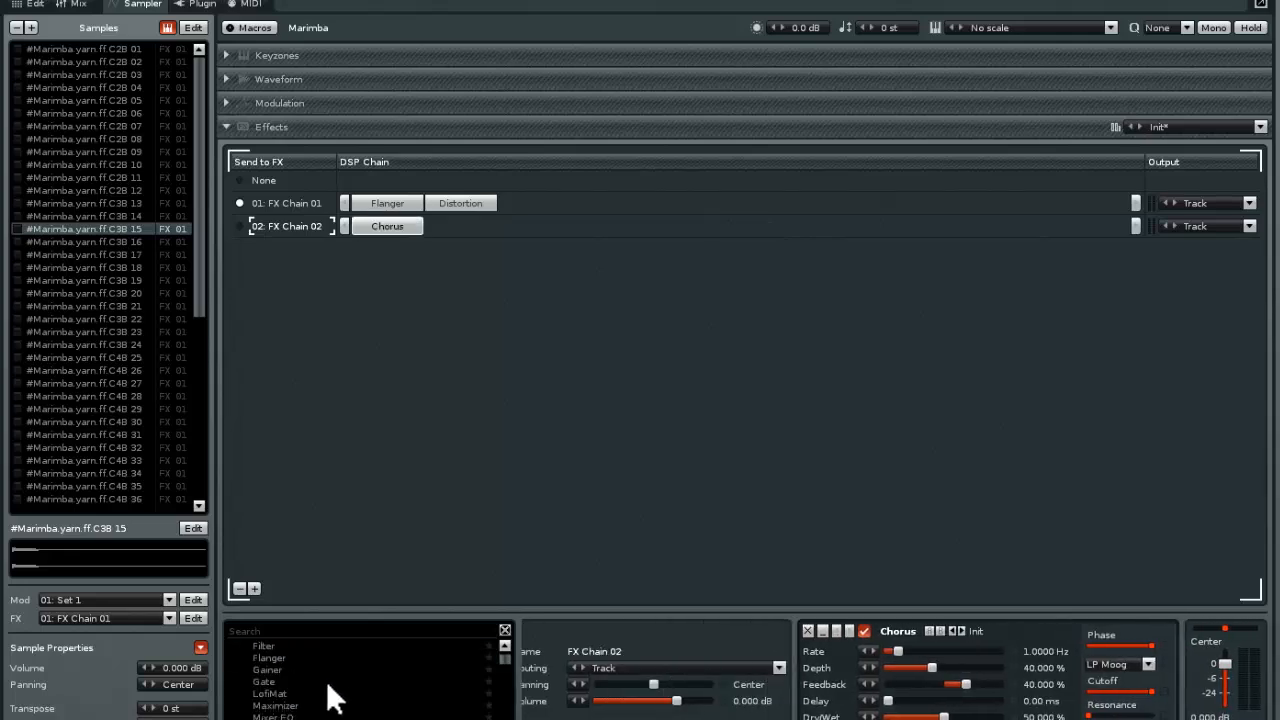
scroll(330, 697, "down", 1)
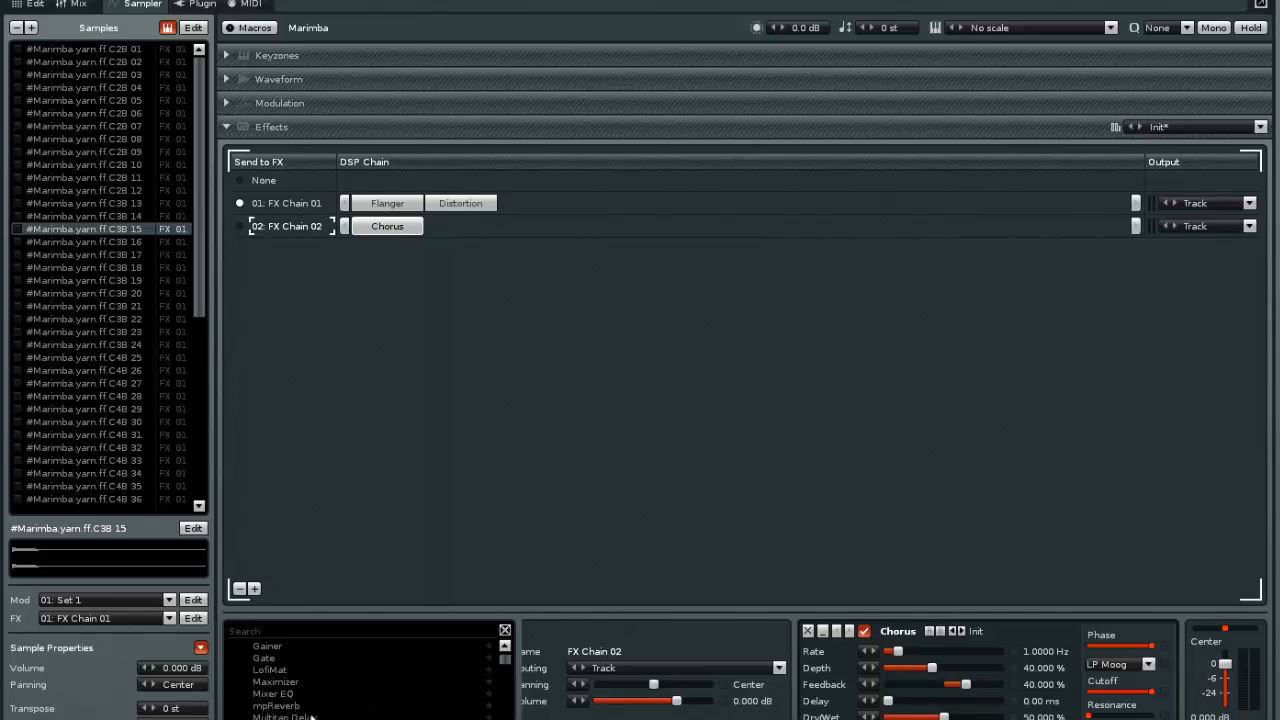
double_click(313, 708)
key("v")
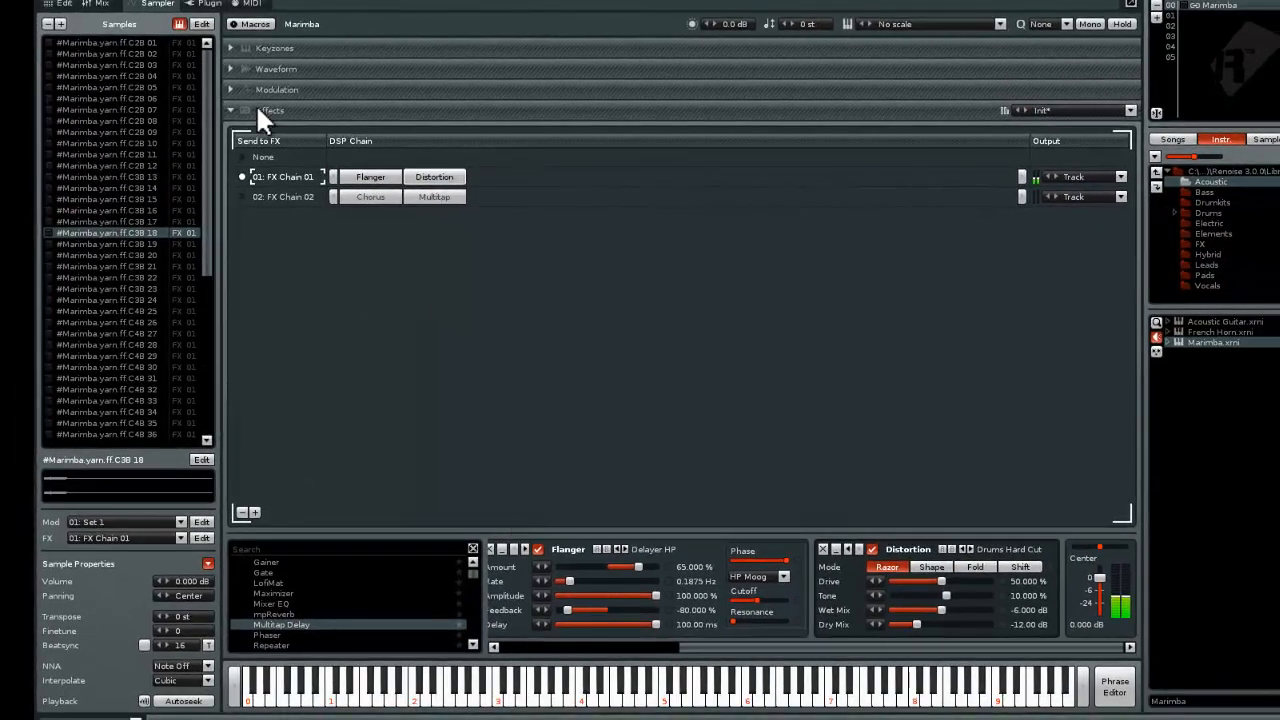
Assign Marimba samples 01 through 27 to FX Chain 02
left_click(97, 43)
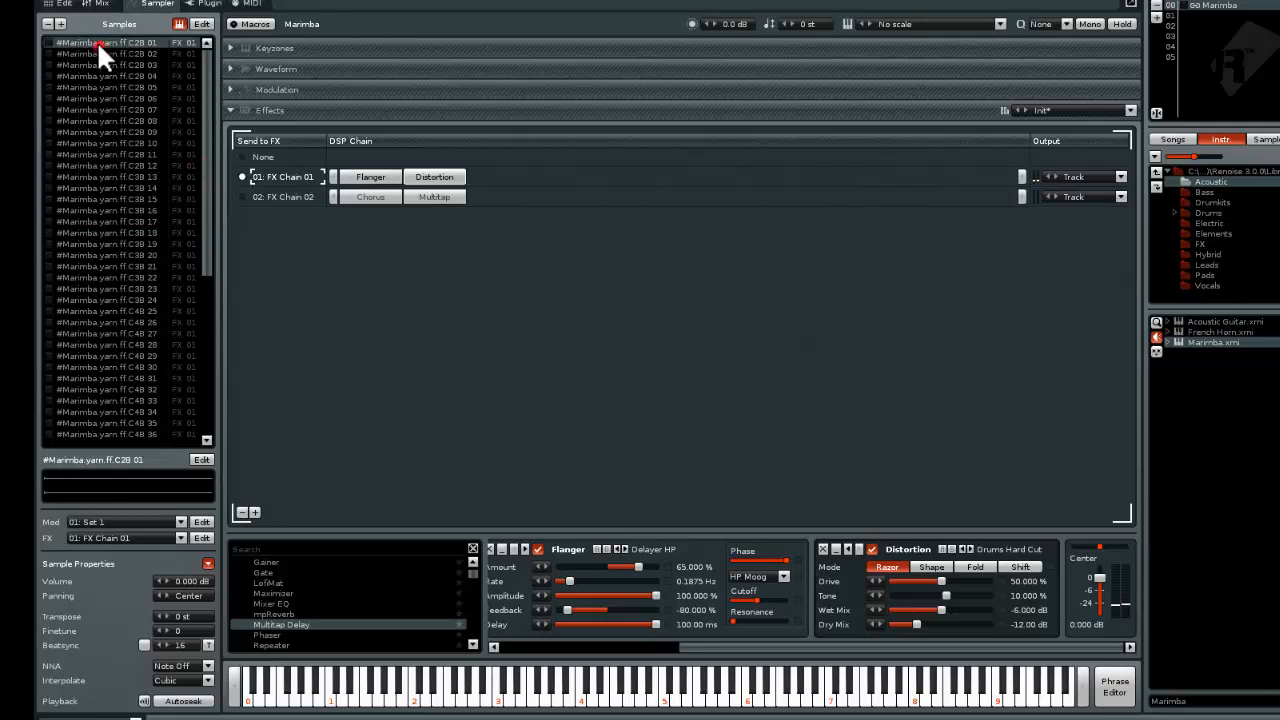
left_click(98, 310, "shift")
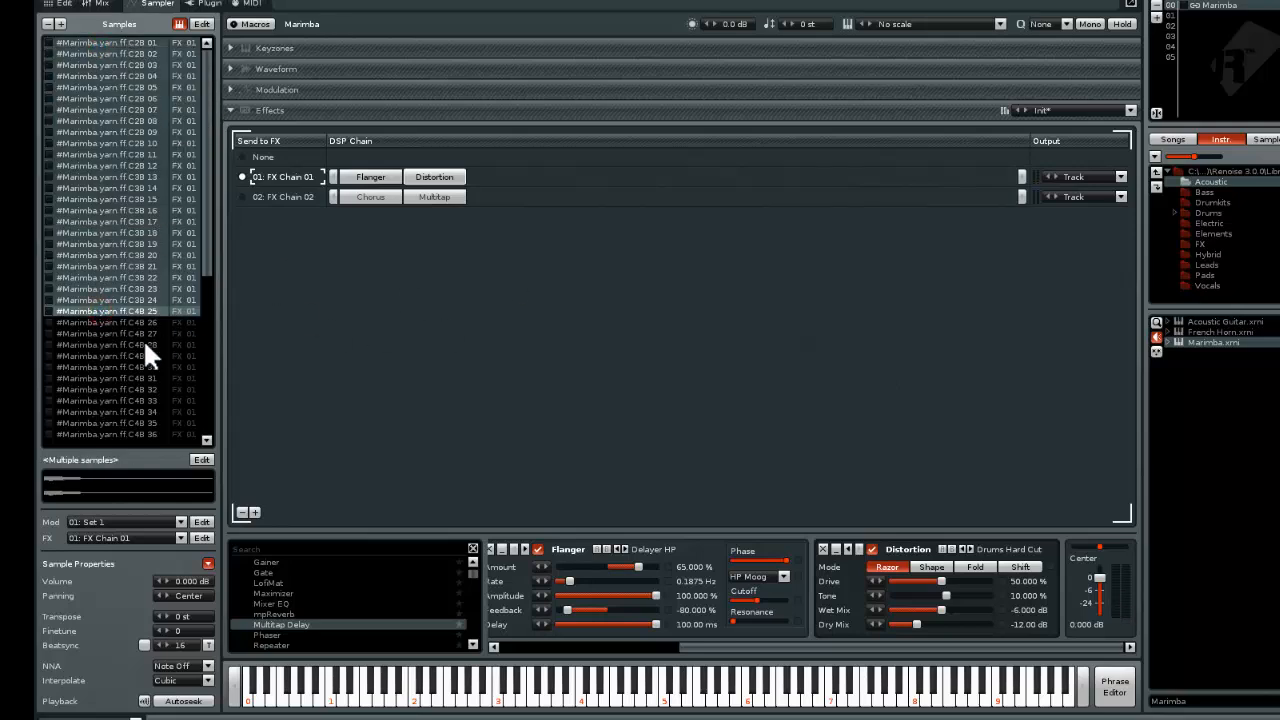
left_click(120, 333, "shift")
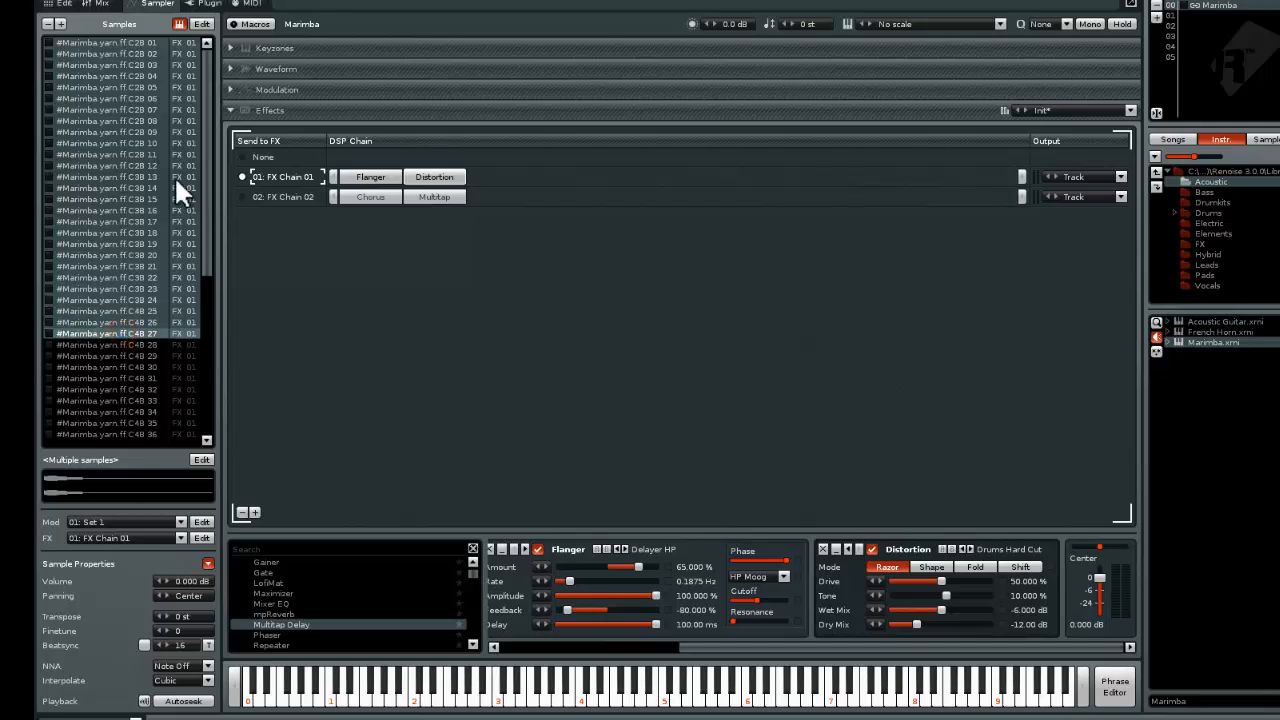
left_click(176, 533)
left_click(135, 511)
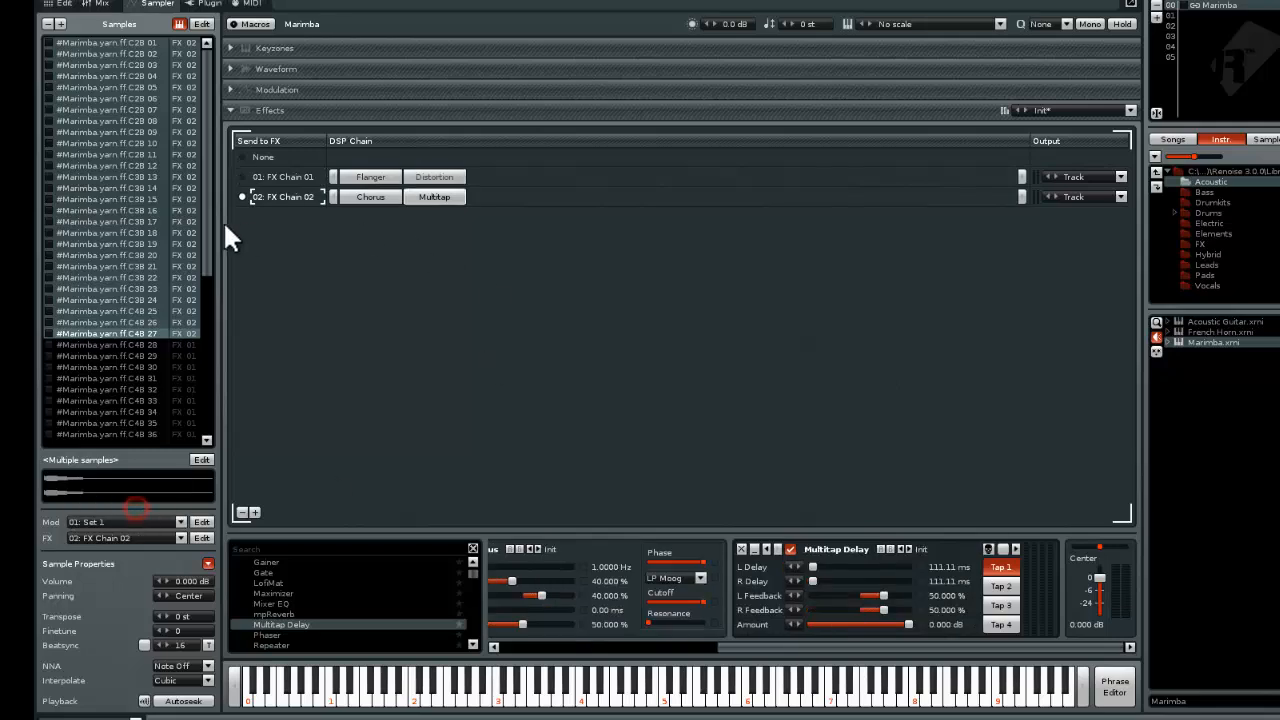
Audition alternating lower and higher Marimba notes to compare FX Chain 02 with FX Chain 01
key("v")
key("e")
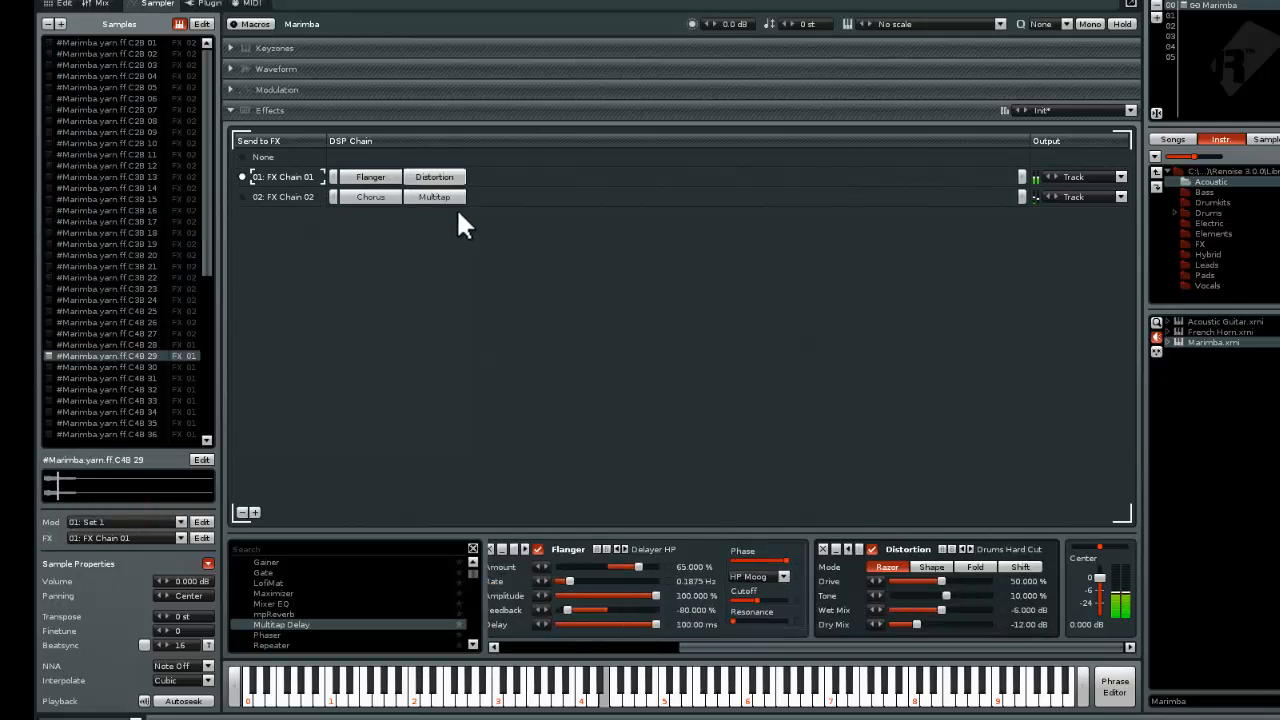
key("v")
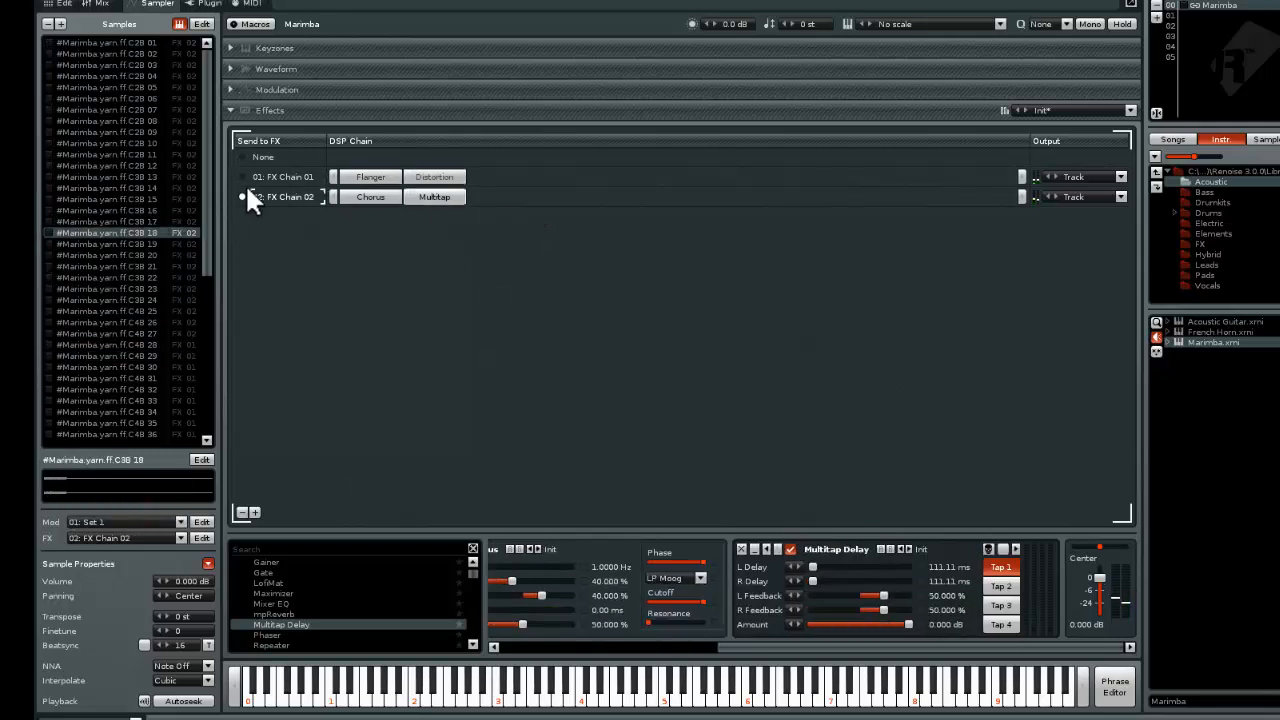
key("e")
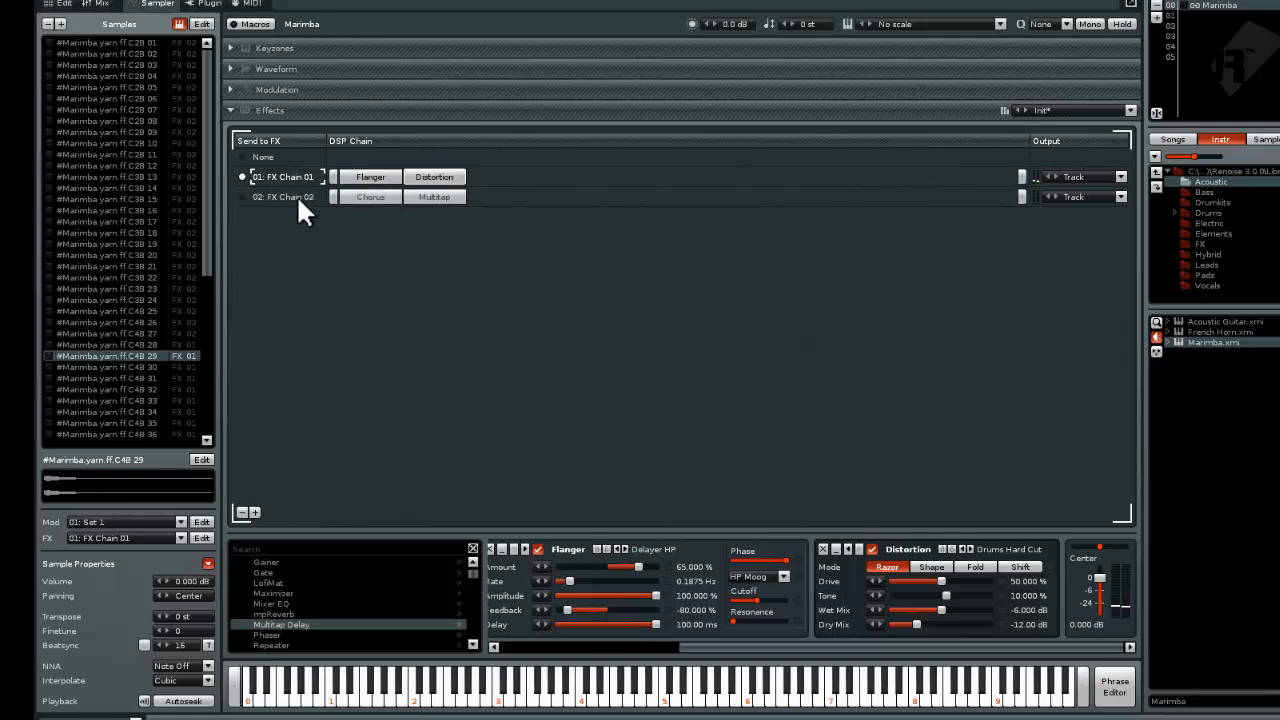
key("v")
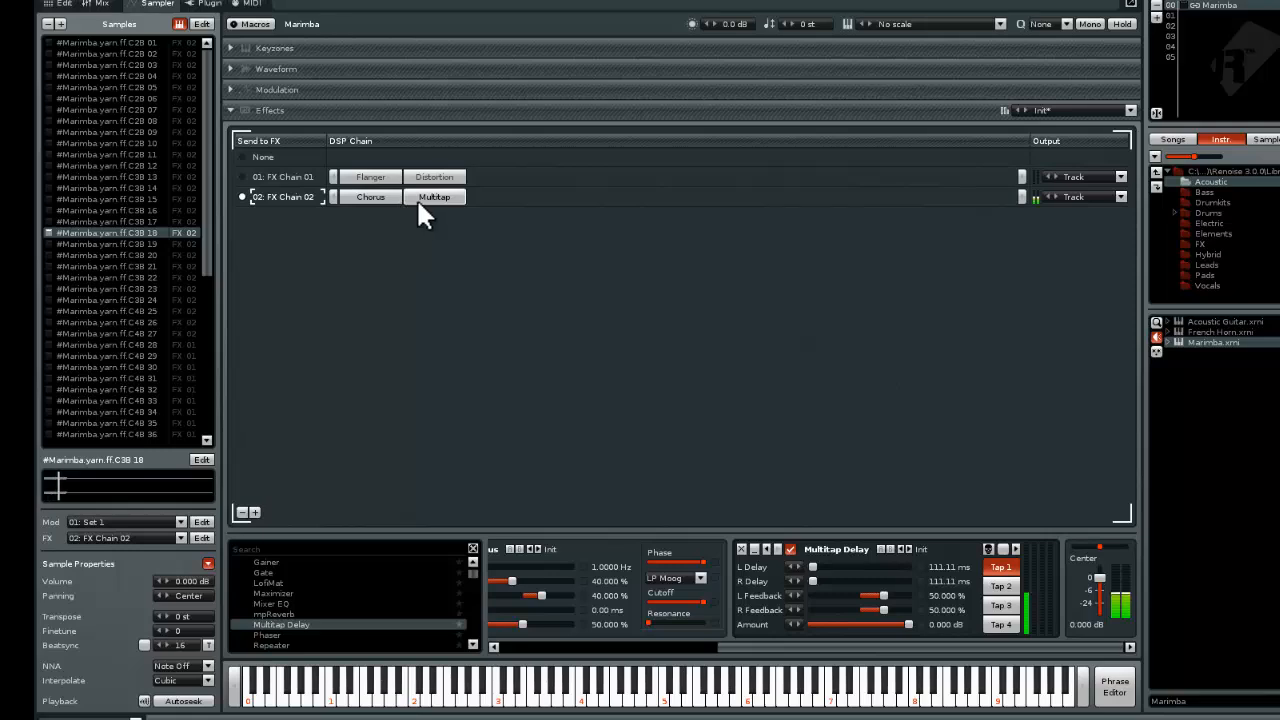
key("x")
key("v")
key("c")
key("v")
key("c")
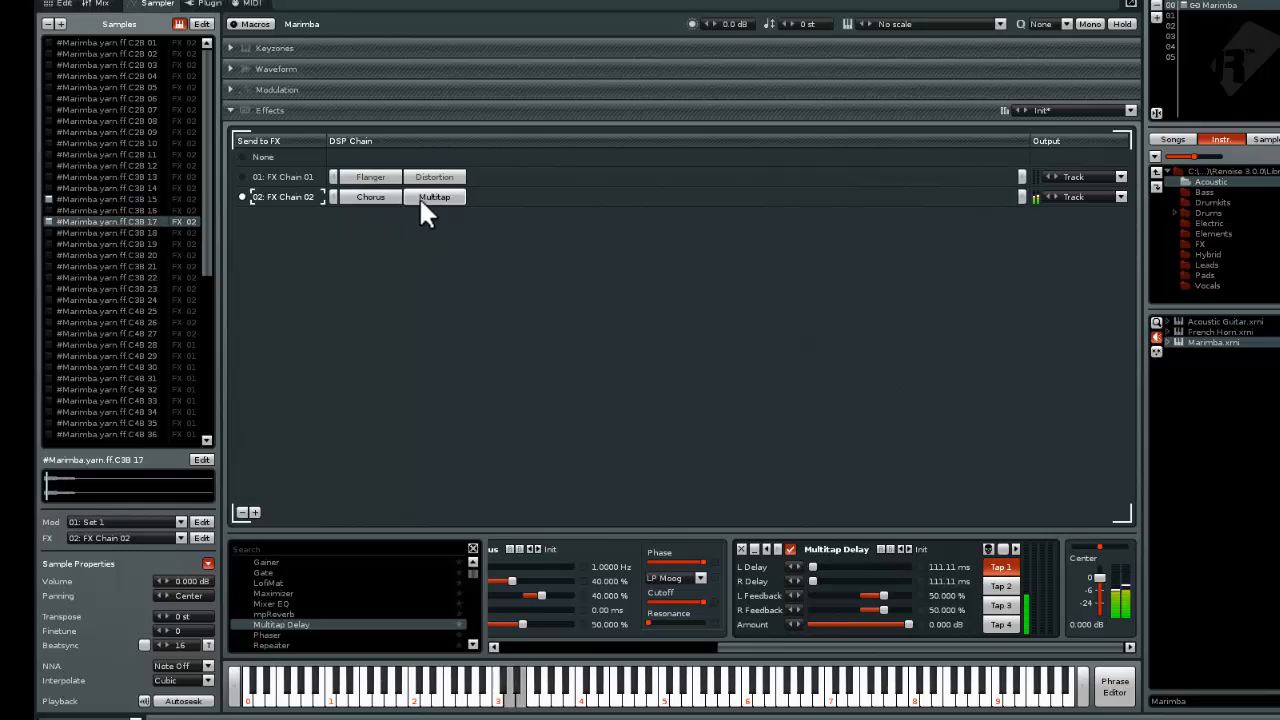
key("v")
key("x")
key("v")
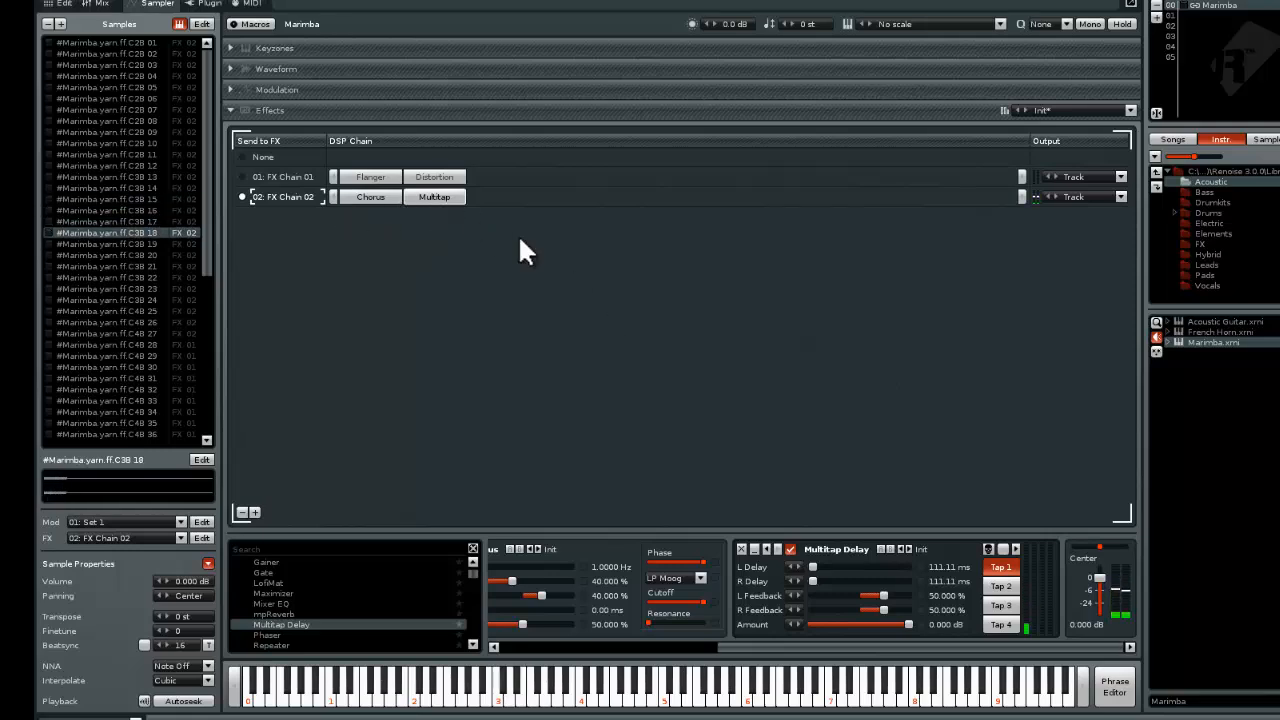
Remove the Chorus effect from the Chorus track in the pattern editor
left_click(60, 3)
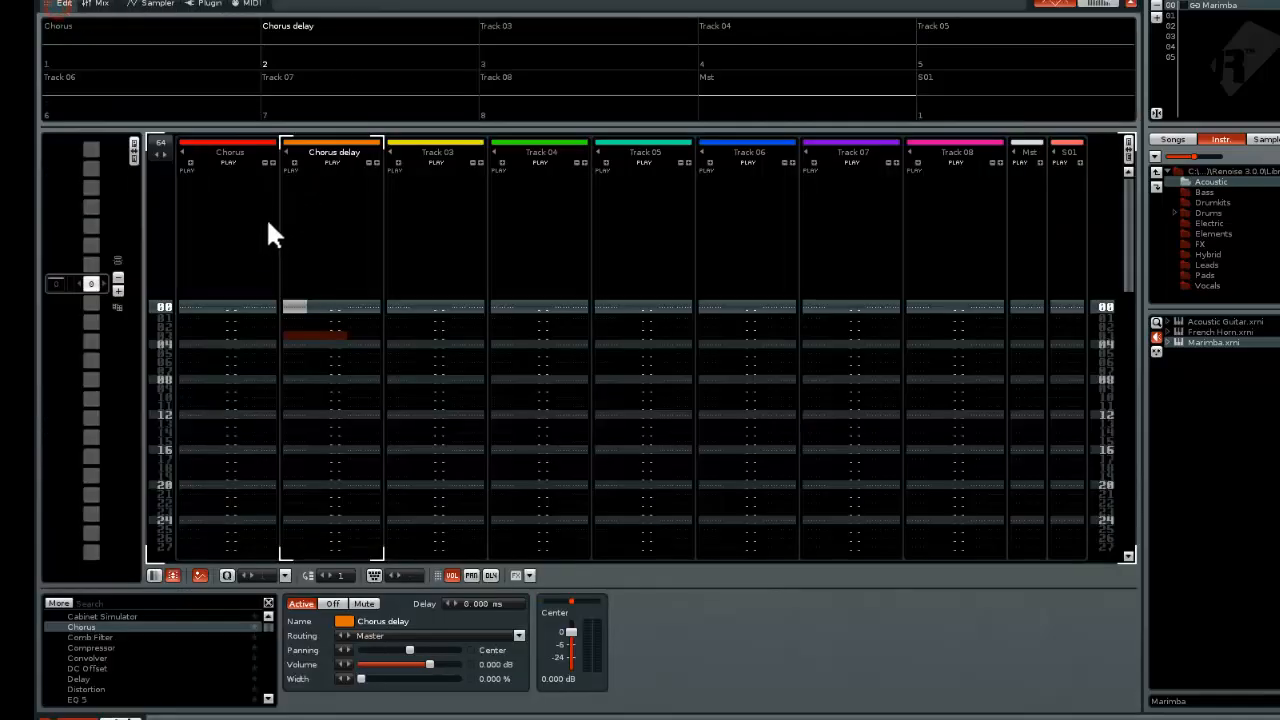
left_click(309, 345)
left_click(239, 345)
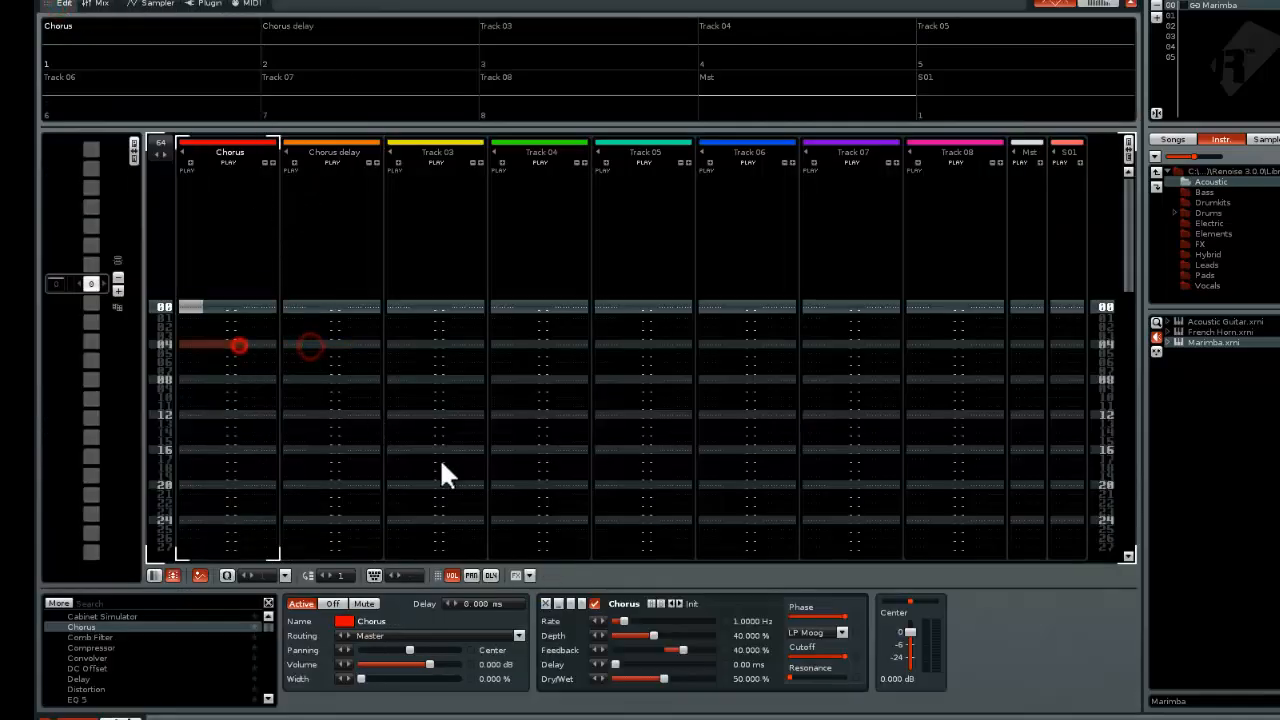
left_click(543, 603)
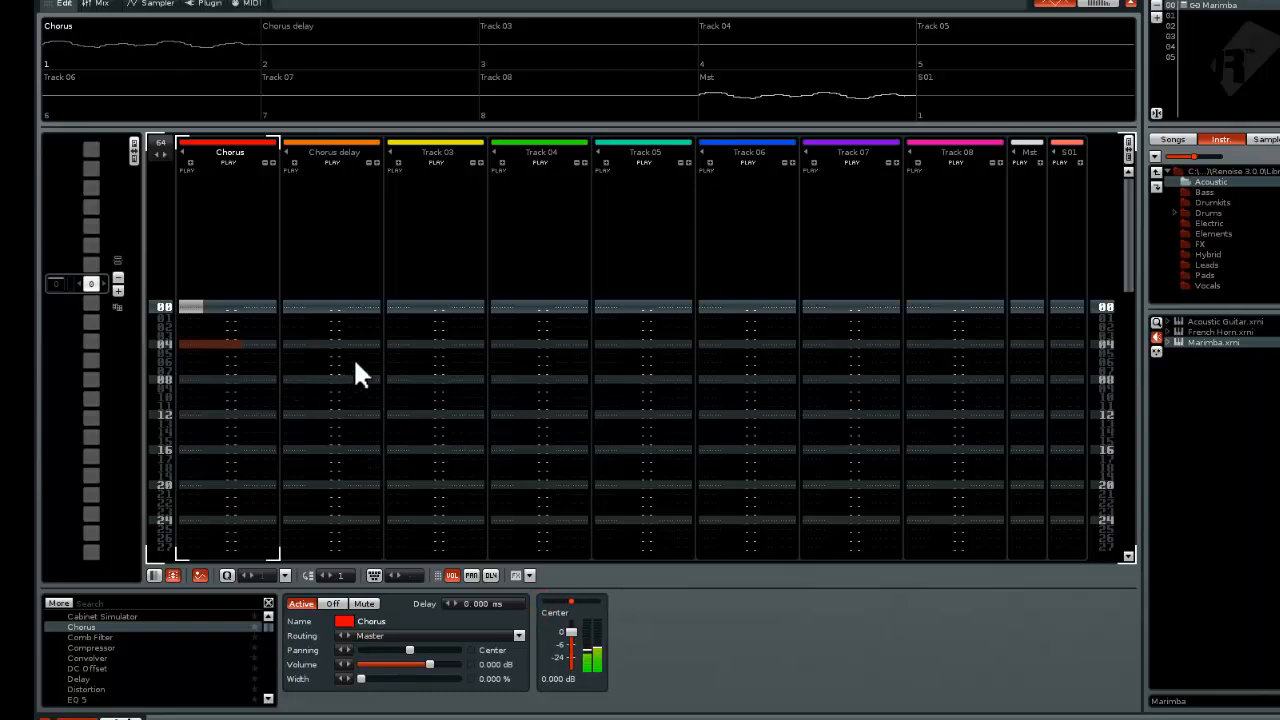
Return to the Marimba's sampler and play notes across the keyboard's octaves to hear the sample FX chains
left_click(160, 4)
left_click(391, 669)
left_click(499, 696)
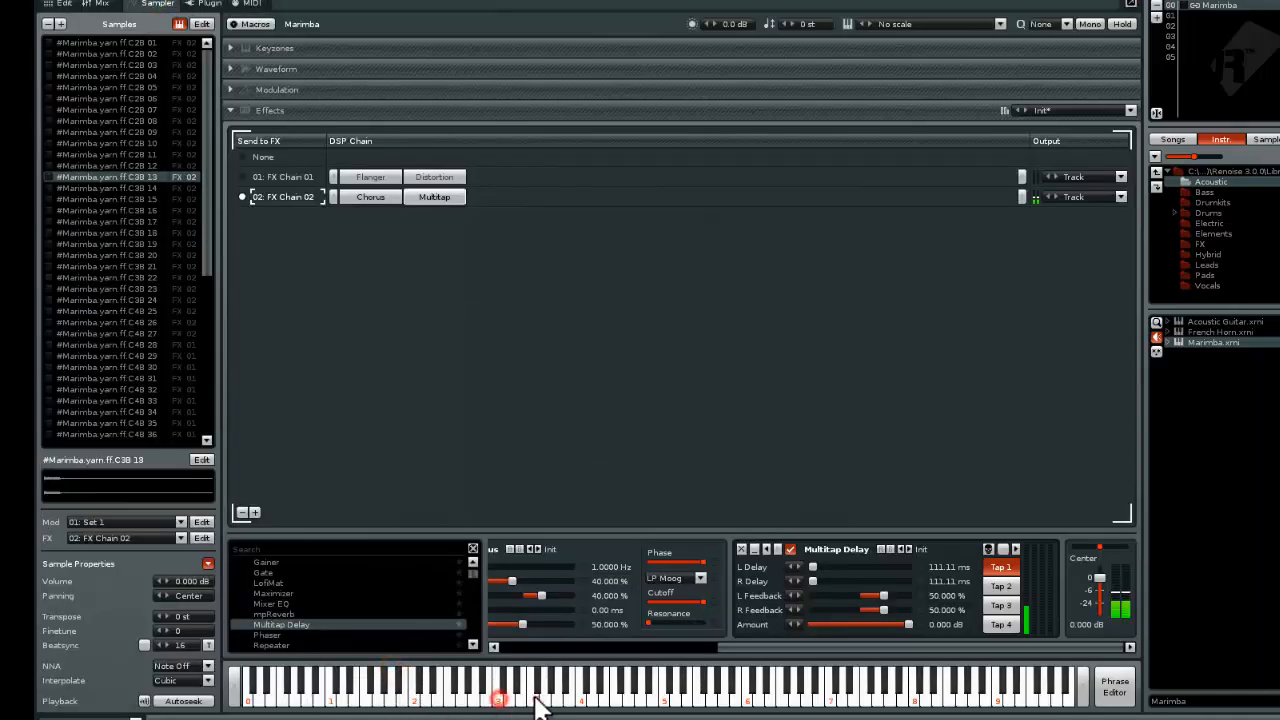
left_click(580, 696)
left_click(645, 698)
left_click(547, 697)
left_click(485, 697)
left_click(434, 697)
left_click(534, 697)
left_click(623, 694)
left_click(720, 688)
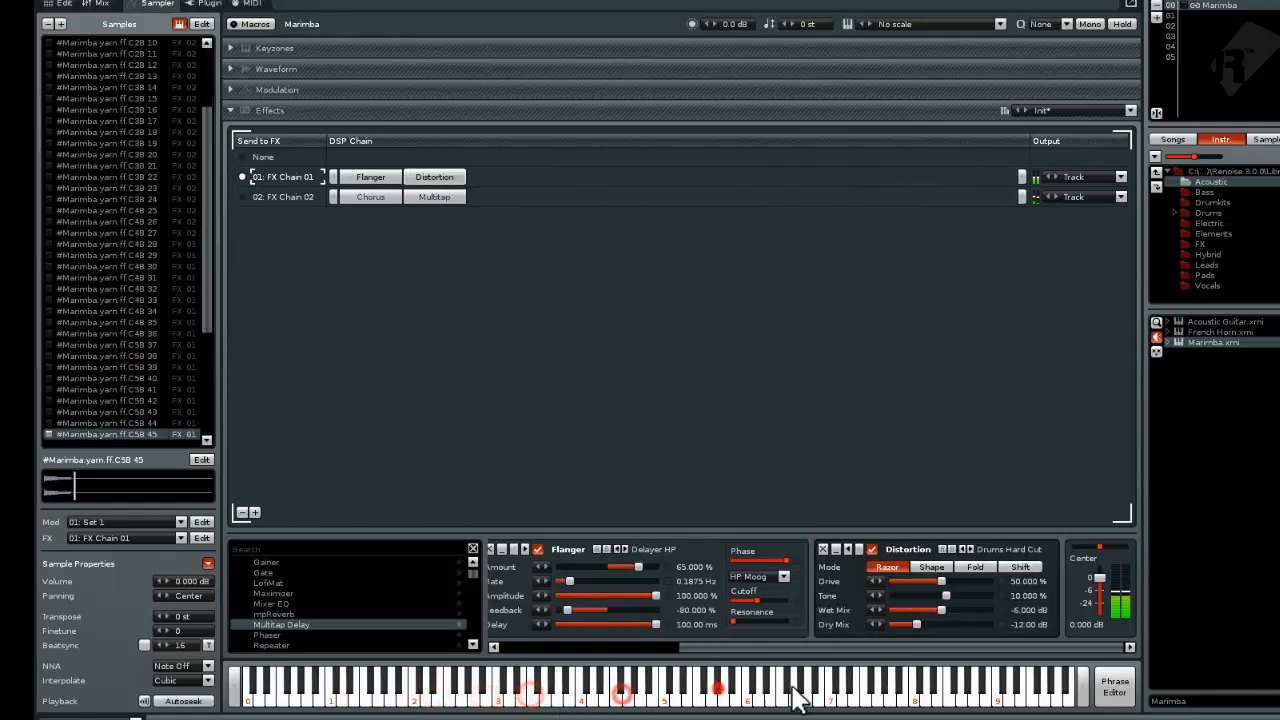
left_click(791, 689)
left_click(818, 689)
left_click(601, 688)
left_click(572, 688)
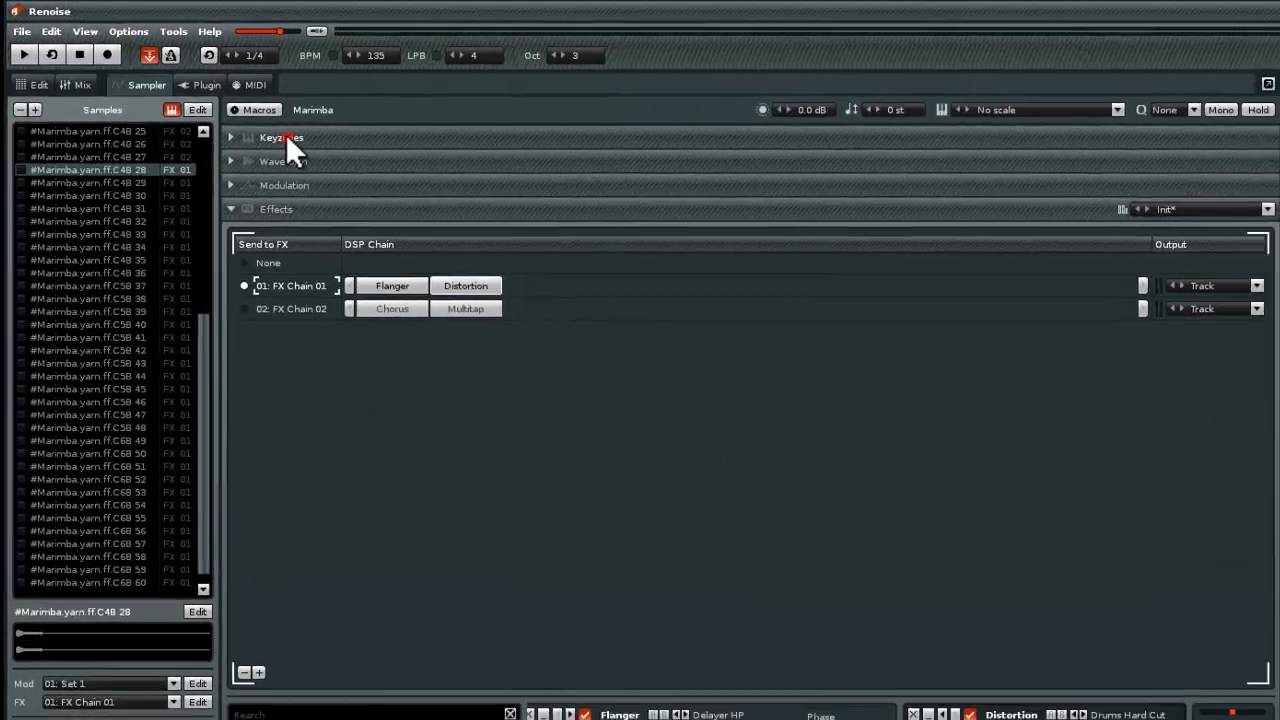
Examine the Marimba's keyzone map and full sample list, comparing the sampler with the pattern editor and mixer
left_click(296, 146)
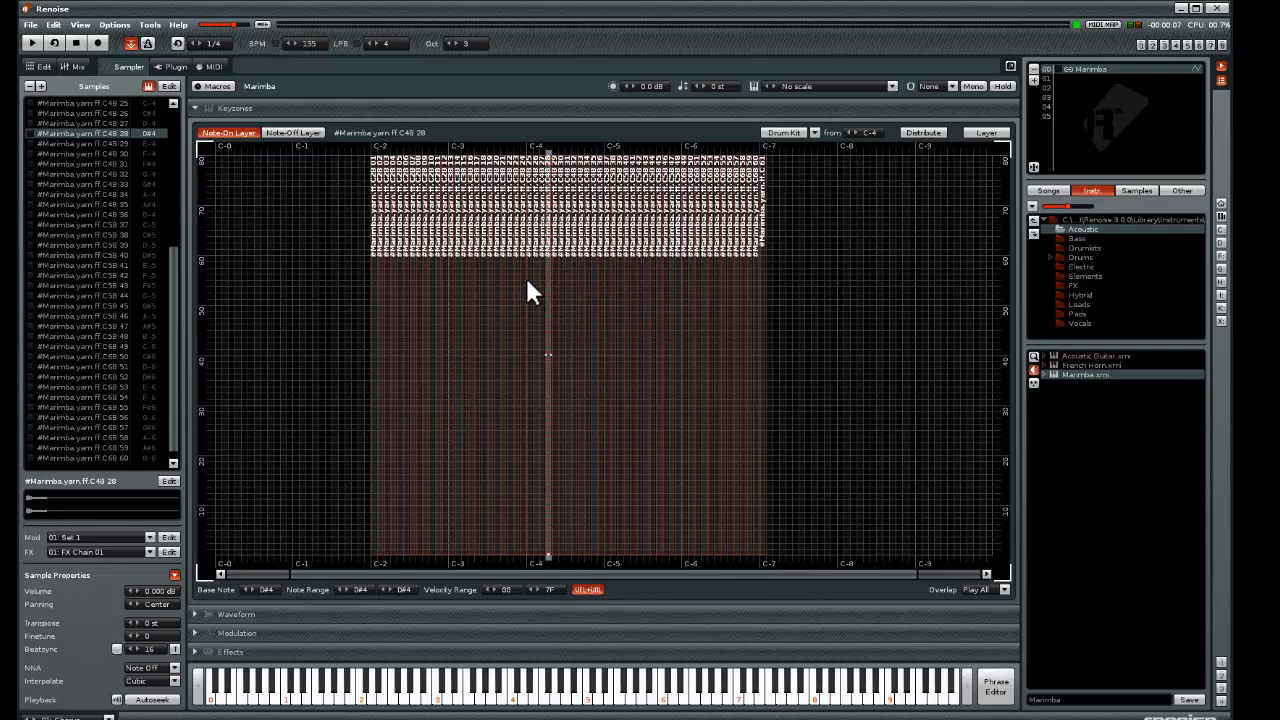
left_click_drag(173, 314, 175, 130)
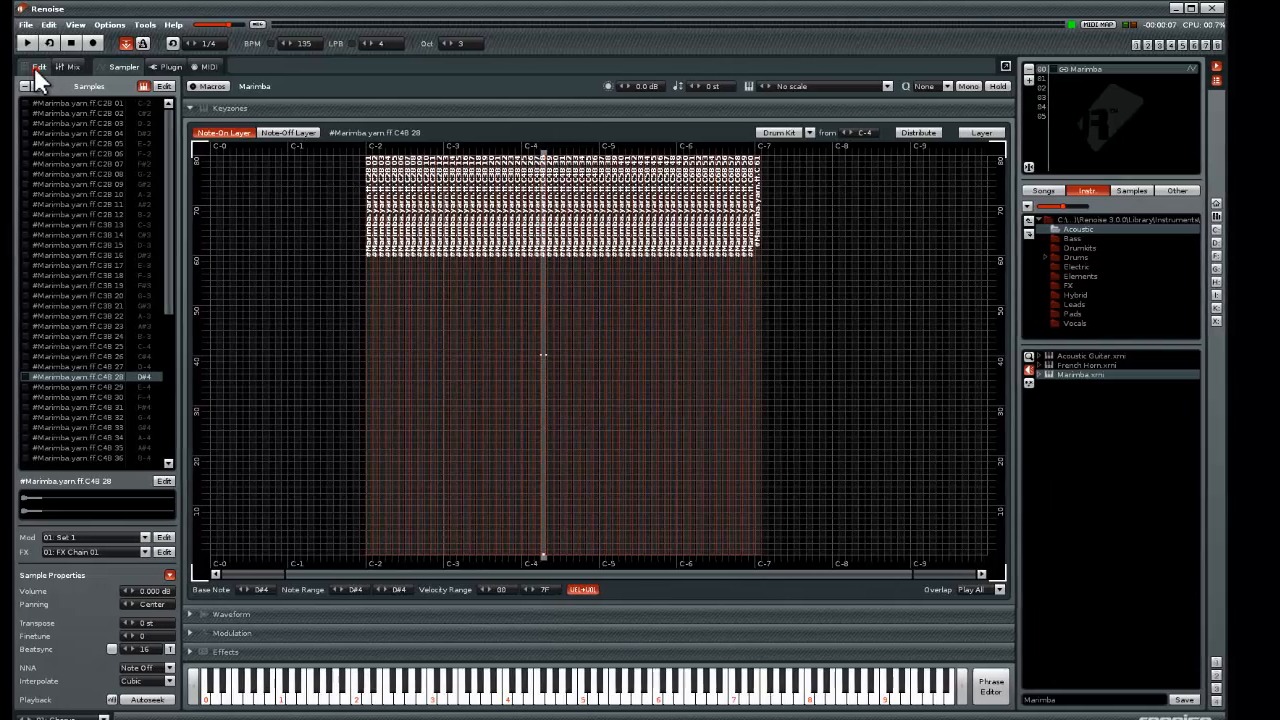
left_click(41, 66)
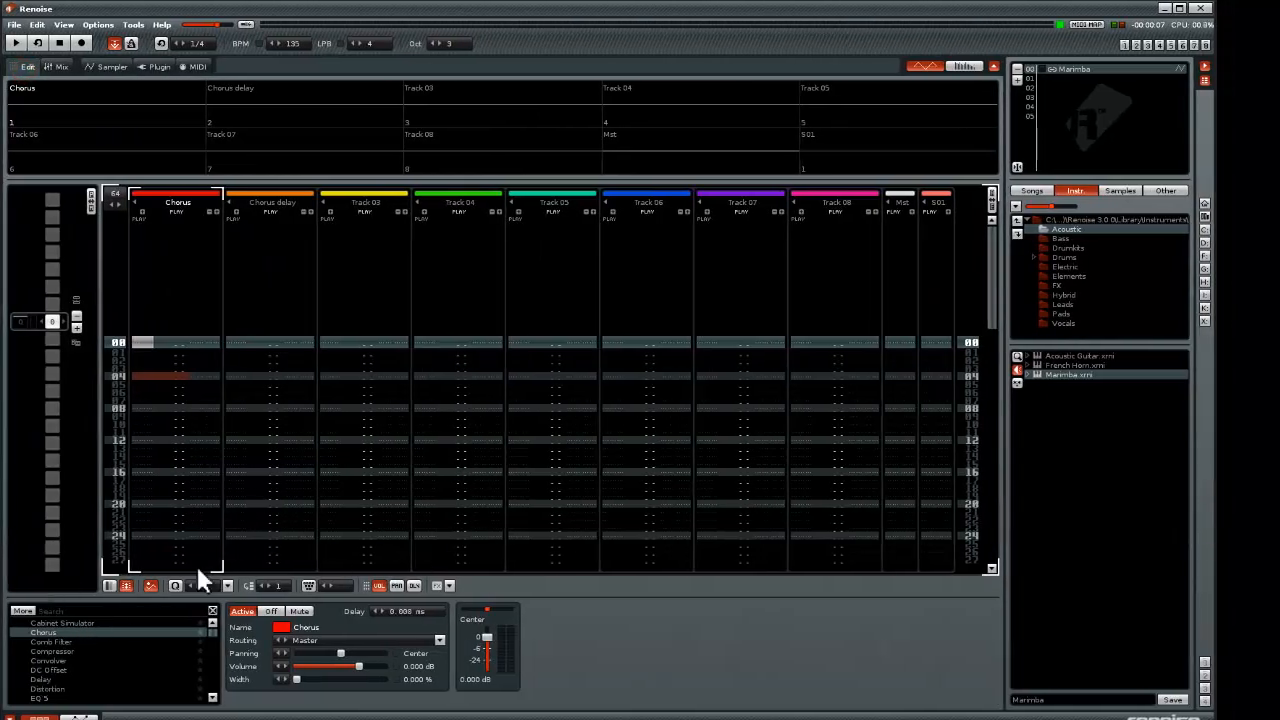
left_click(148, 351)
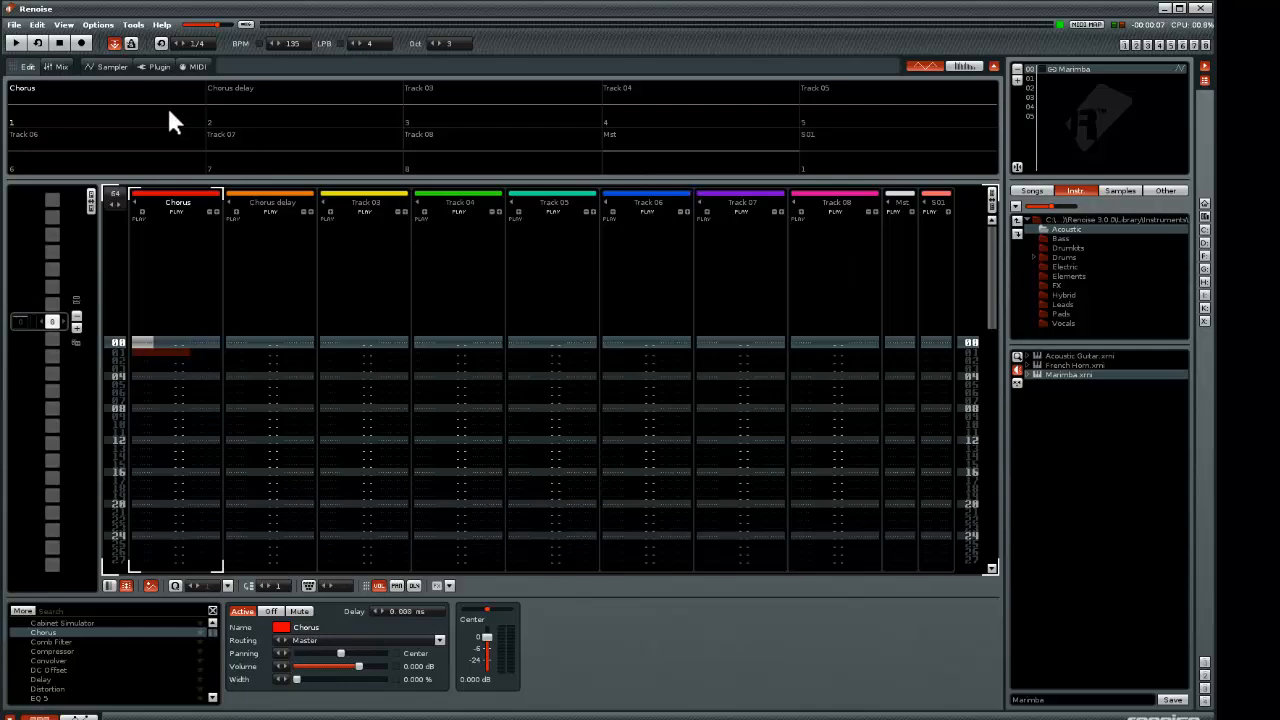
left_click(112, 65)
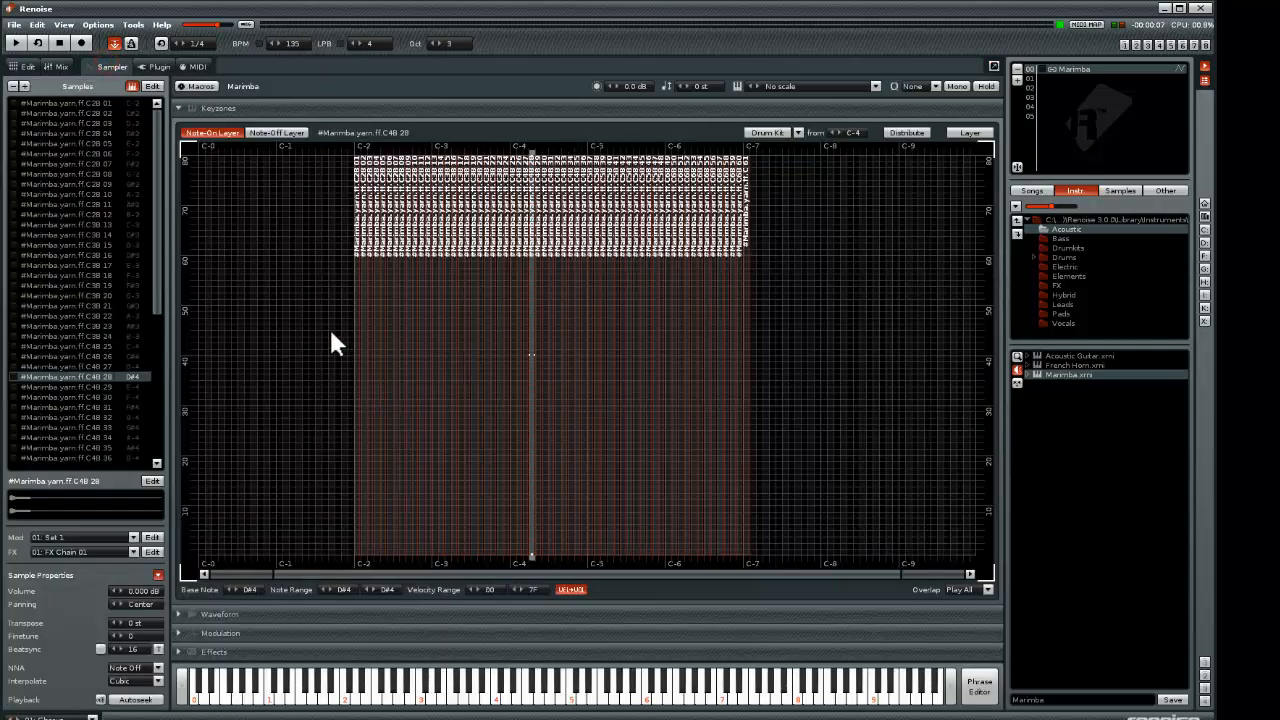
left_click(57, 64)
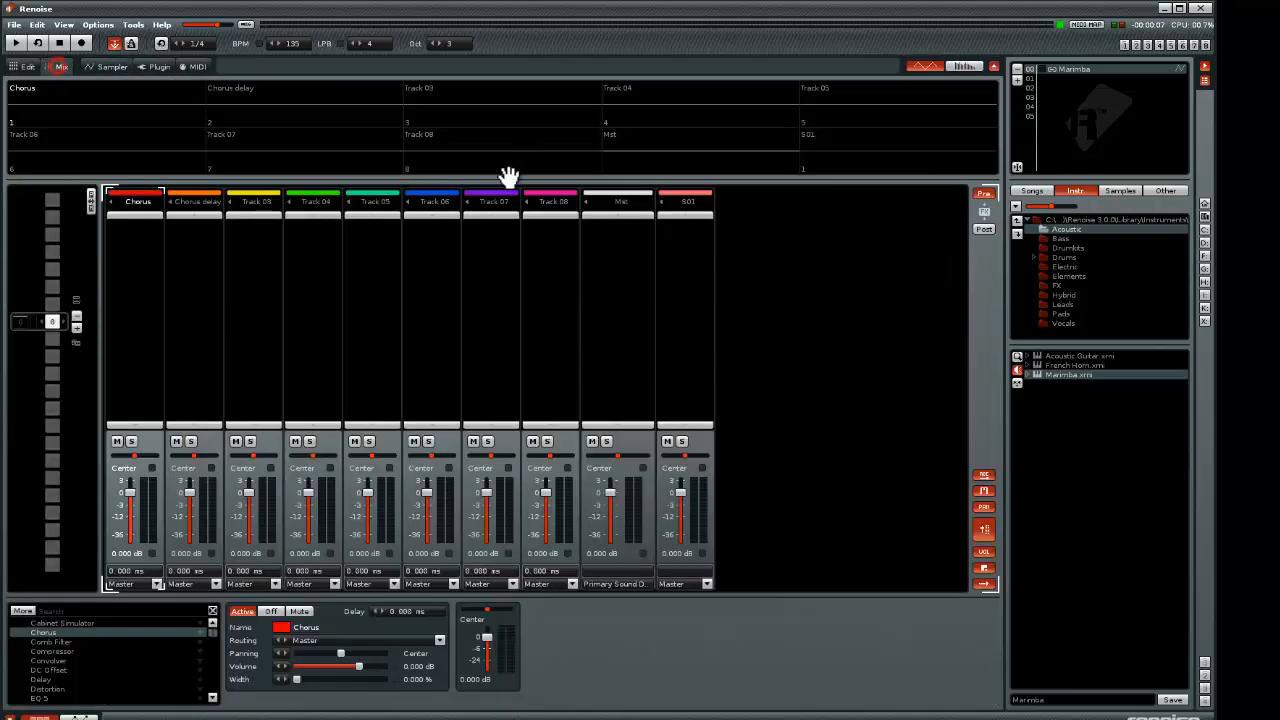
left_click(112, 66)
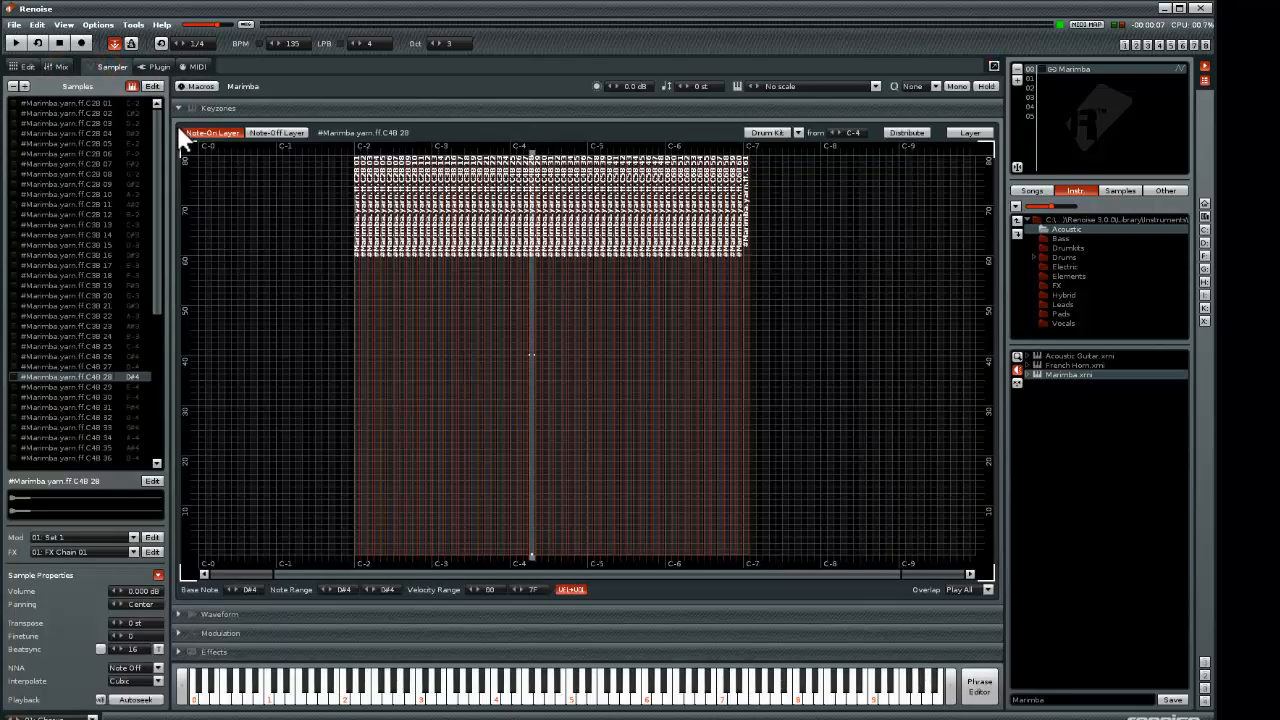
Delete the Velocity Tracking device from the resonance modulation of the Marimba's Set 1
left_click(233, 636)
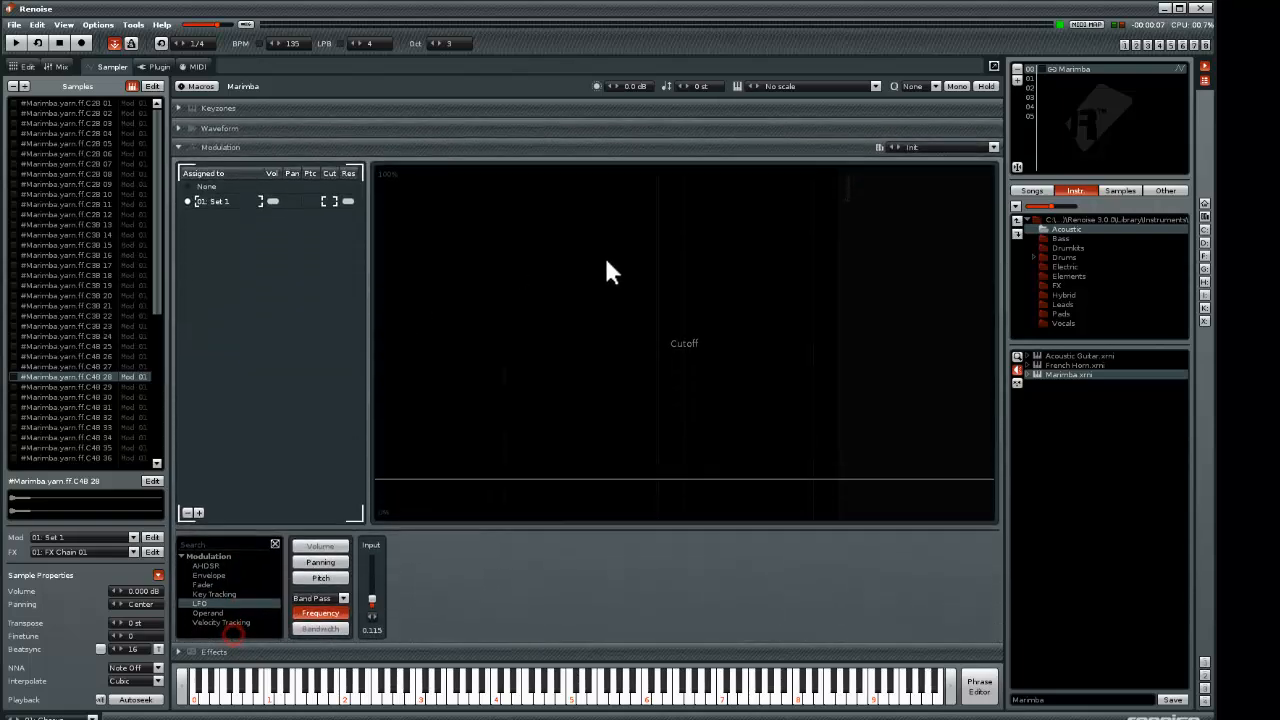
left_click(320, 576)
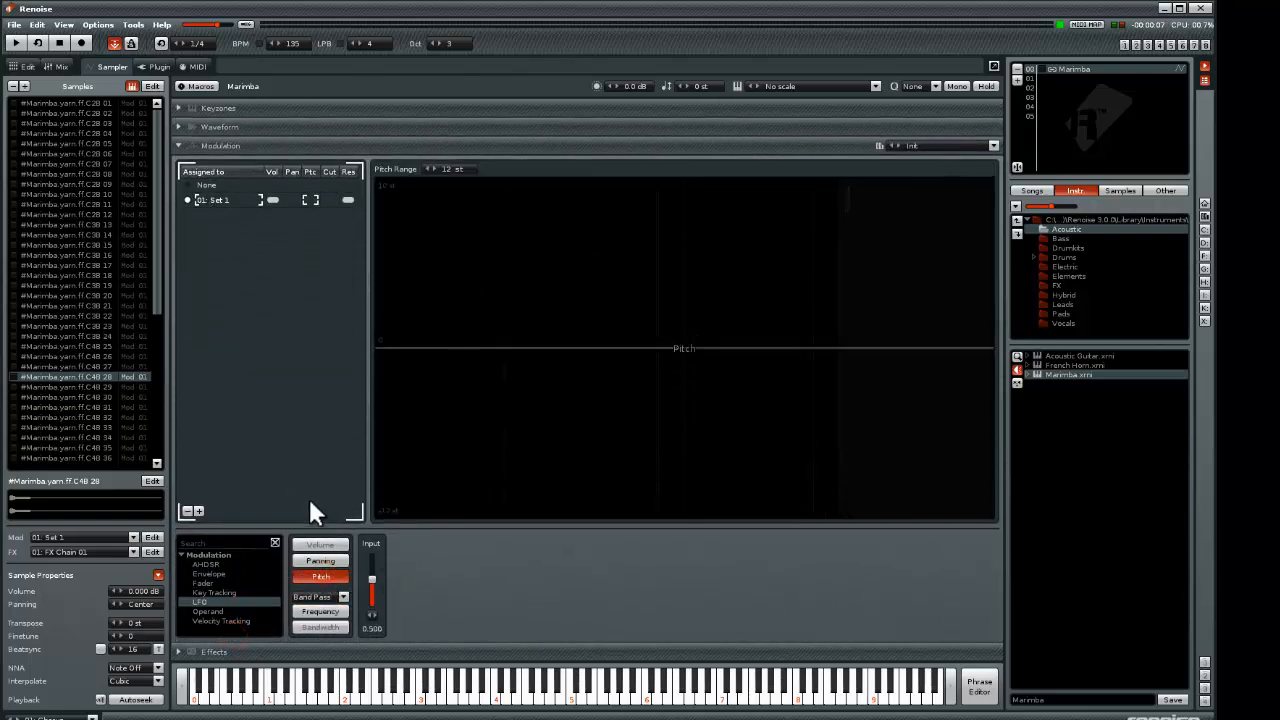
left_click(347, 201)
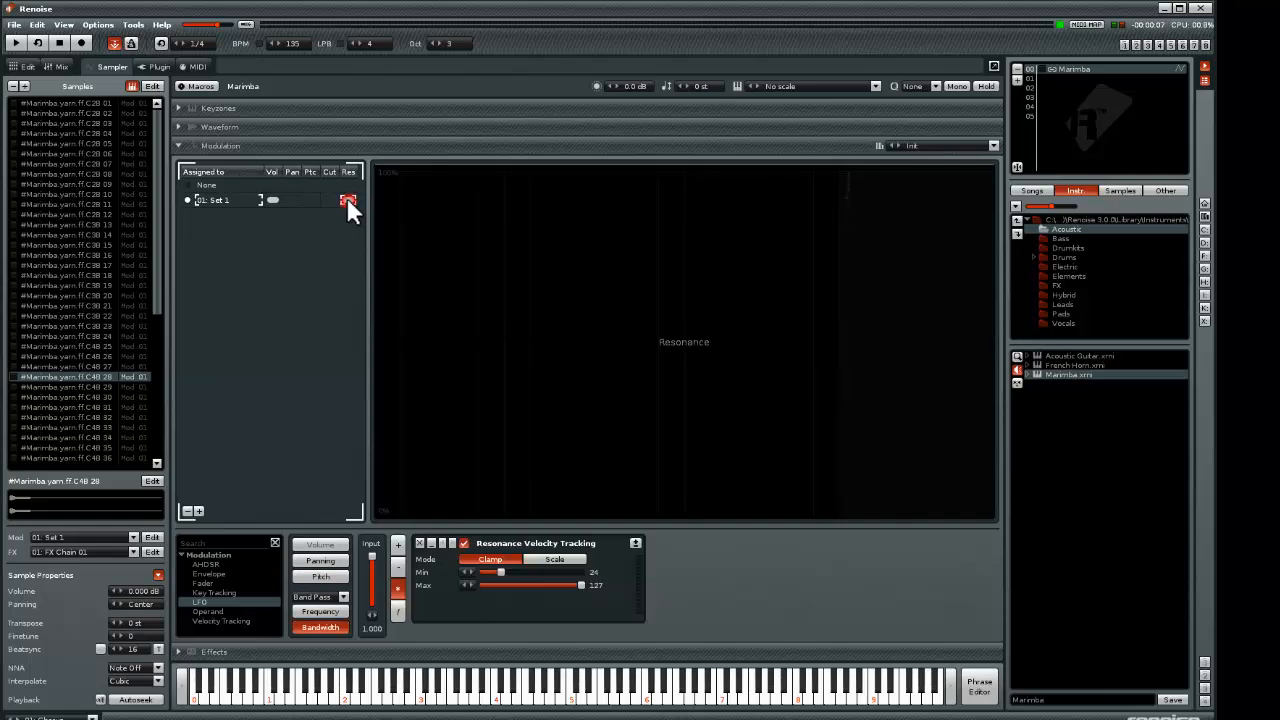
left_click(417, 543)
Add an LFO to Set 1's pitch modulation, audition it, and set its frequency to 1.26 Hz
left_click(320, 577)
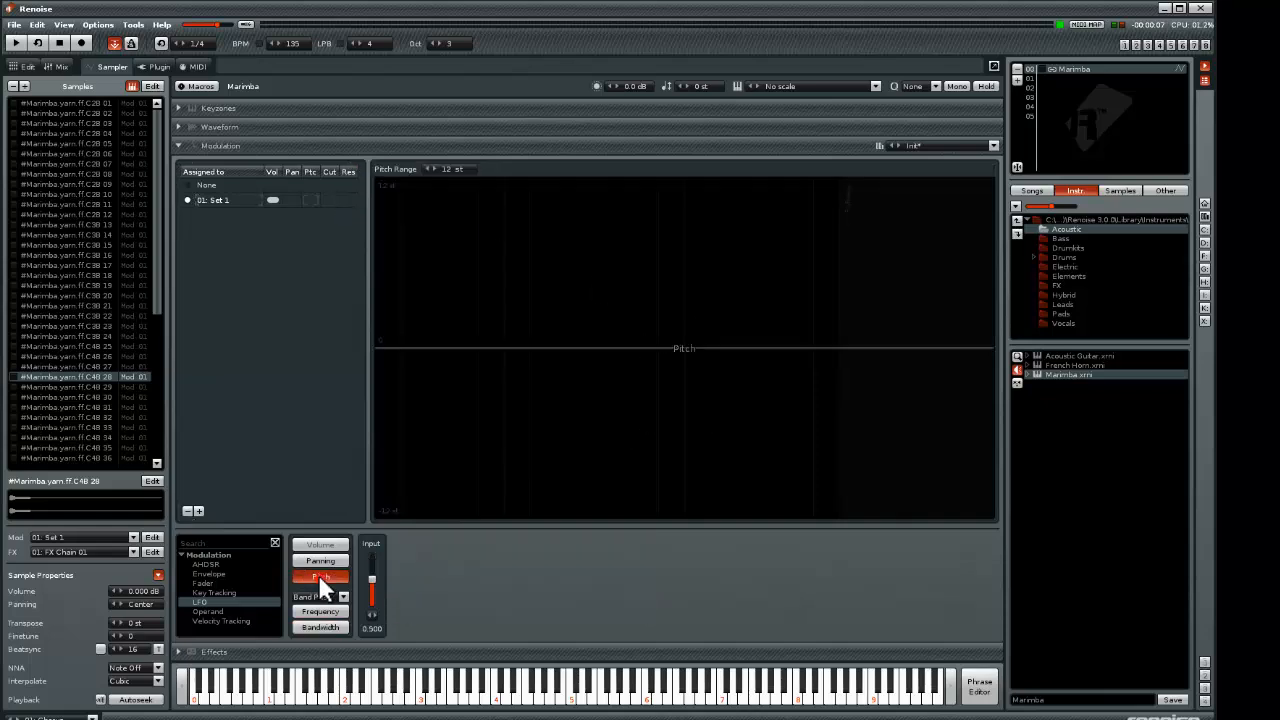
double_click(243, 601)
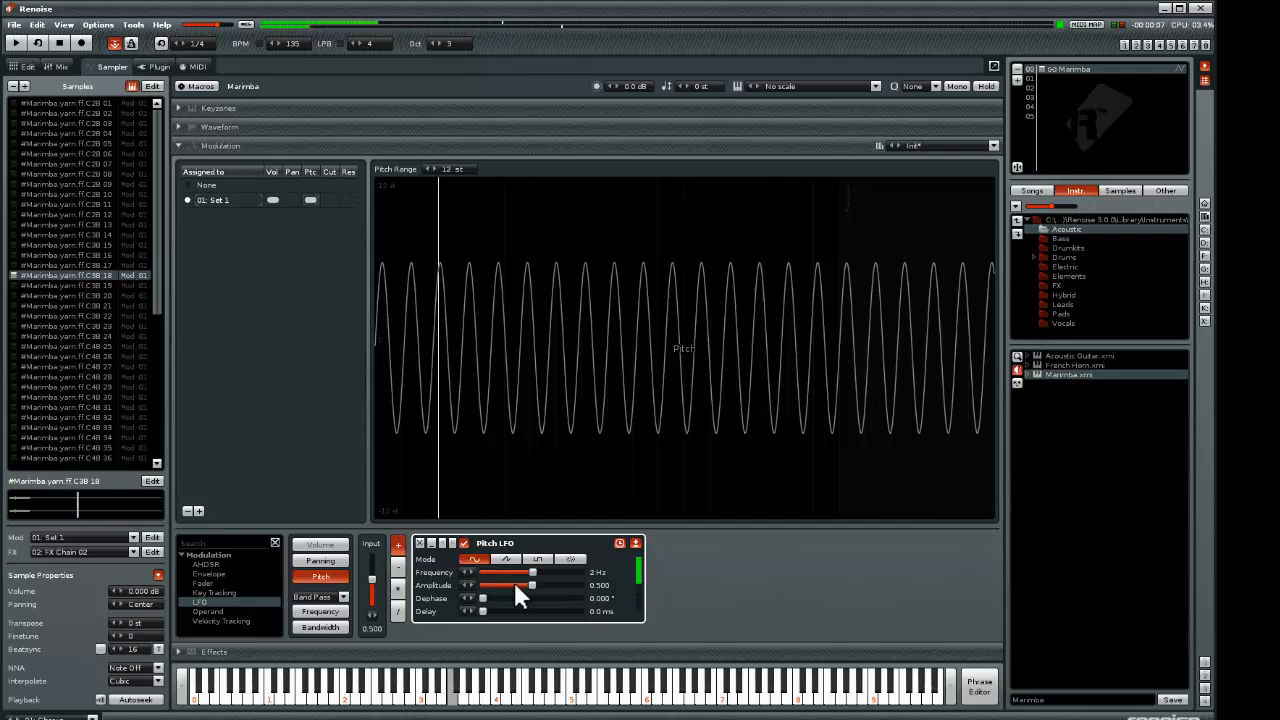
key("e")
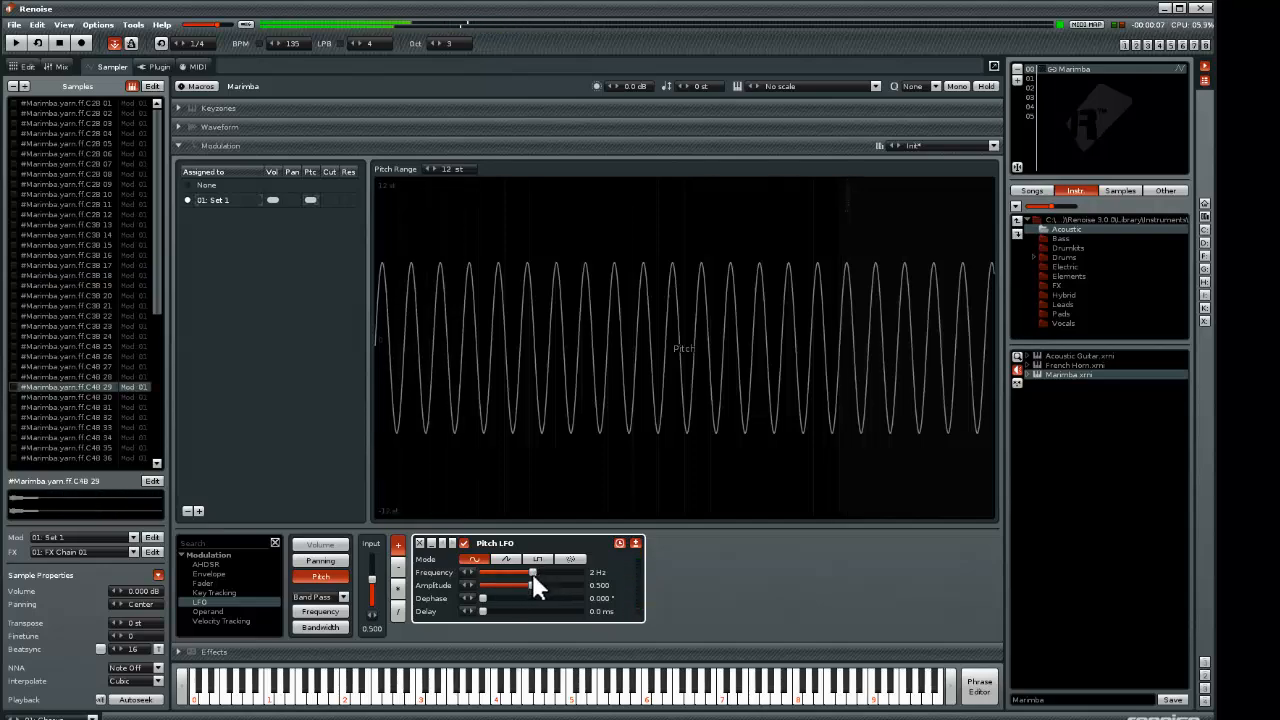
mouse_move(532, 572)
left_mouse_down()
mouse_move(505, 572)
mouse_move(548, 572)
mouse_move(490, 572)
mouse_move(525, 574)
left_mouse_up()
Look over the pattern editor and the Marimba's plugin view, and return to its sampler modulation
left_click(27, 68)
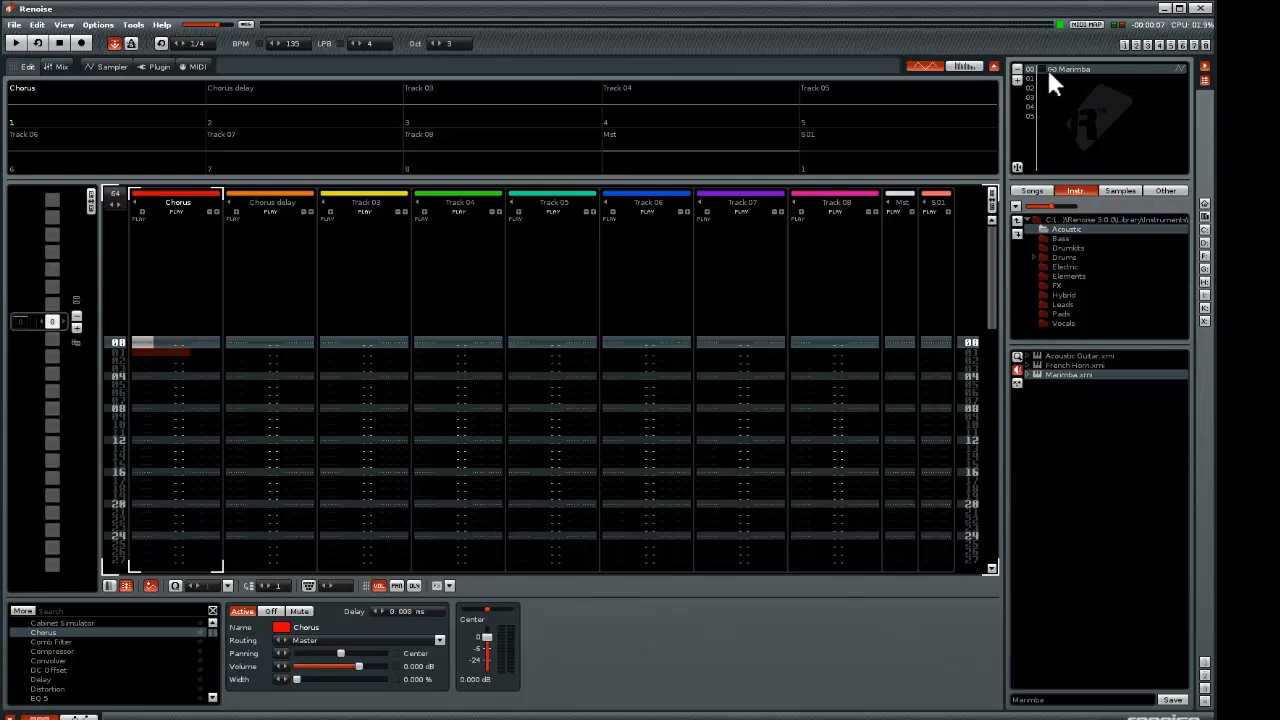
left_click(157, 67)
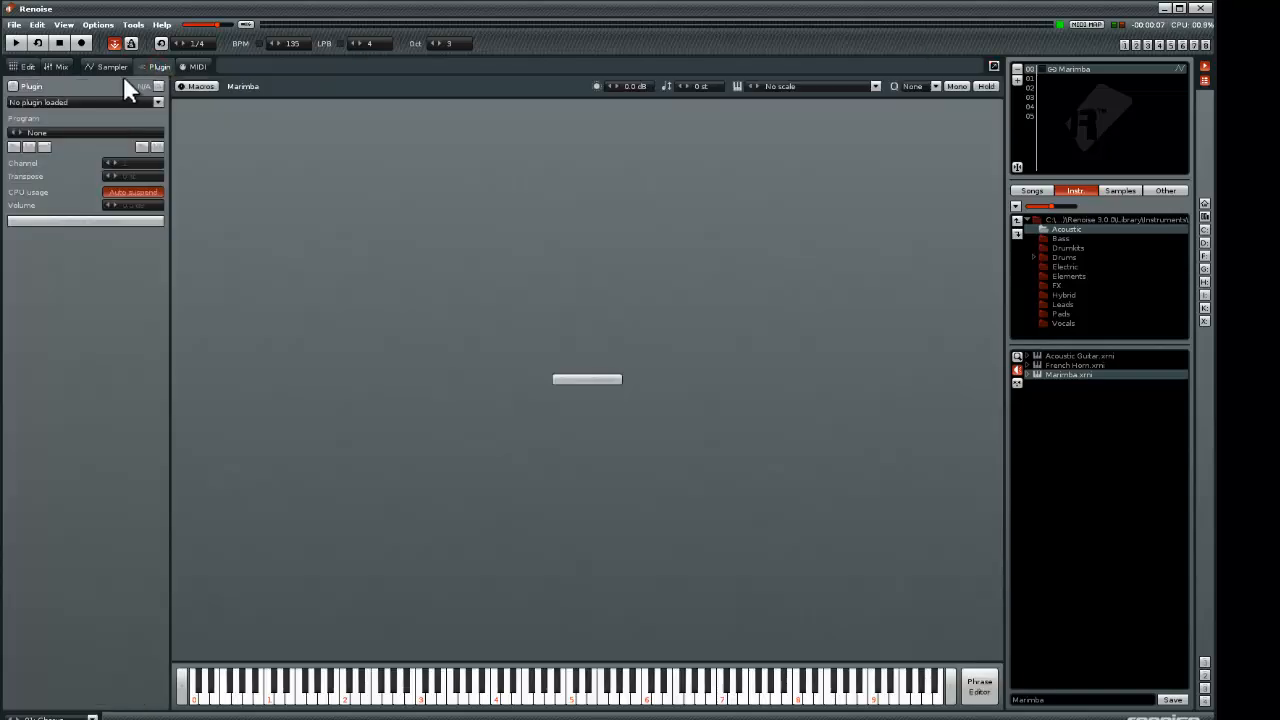
left_click(25, 68)
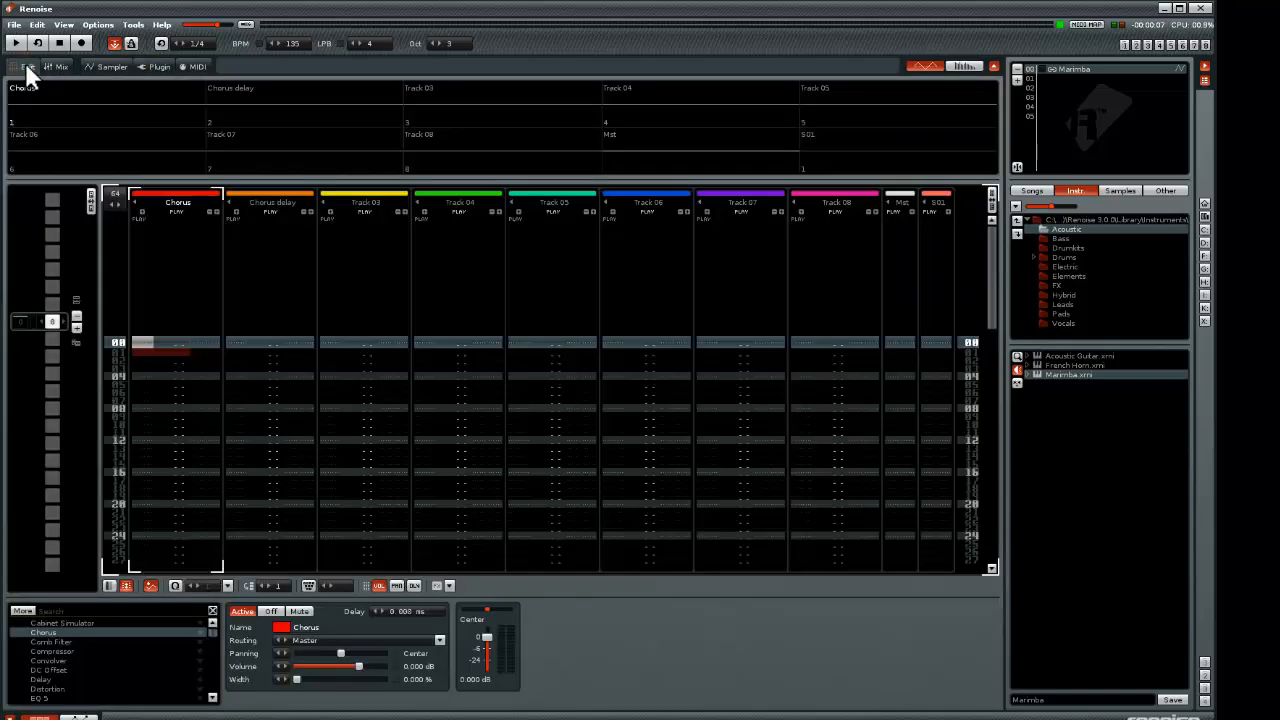
left_click(112, 67)
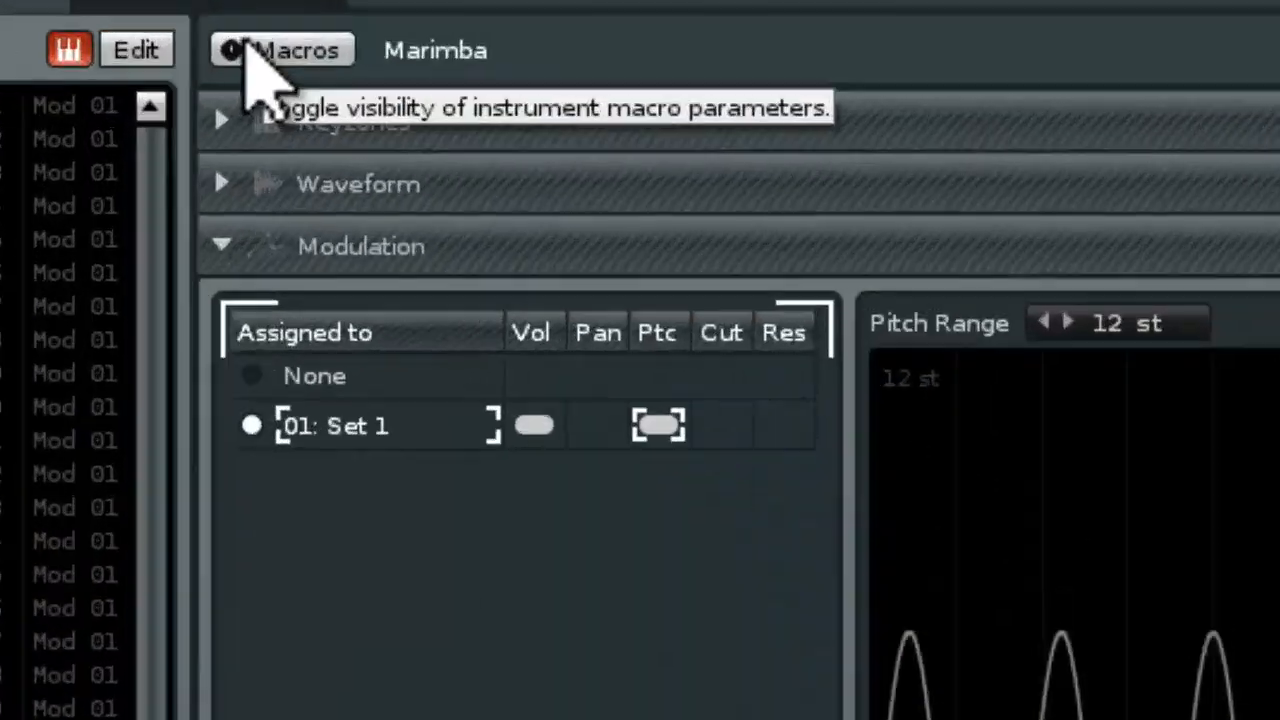
Show the Marimba's macro controls, and view and close the MIDI Mapping dialog
left_click(262, 12)
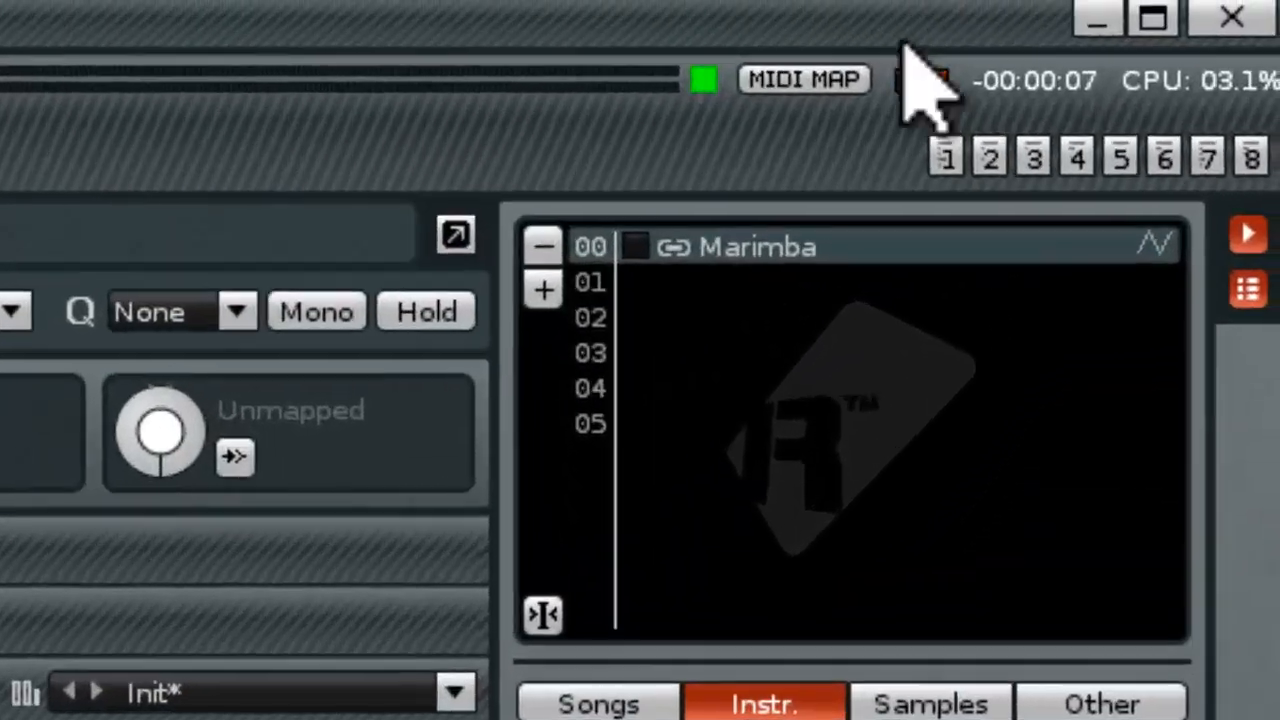
left_click(738, 115)
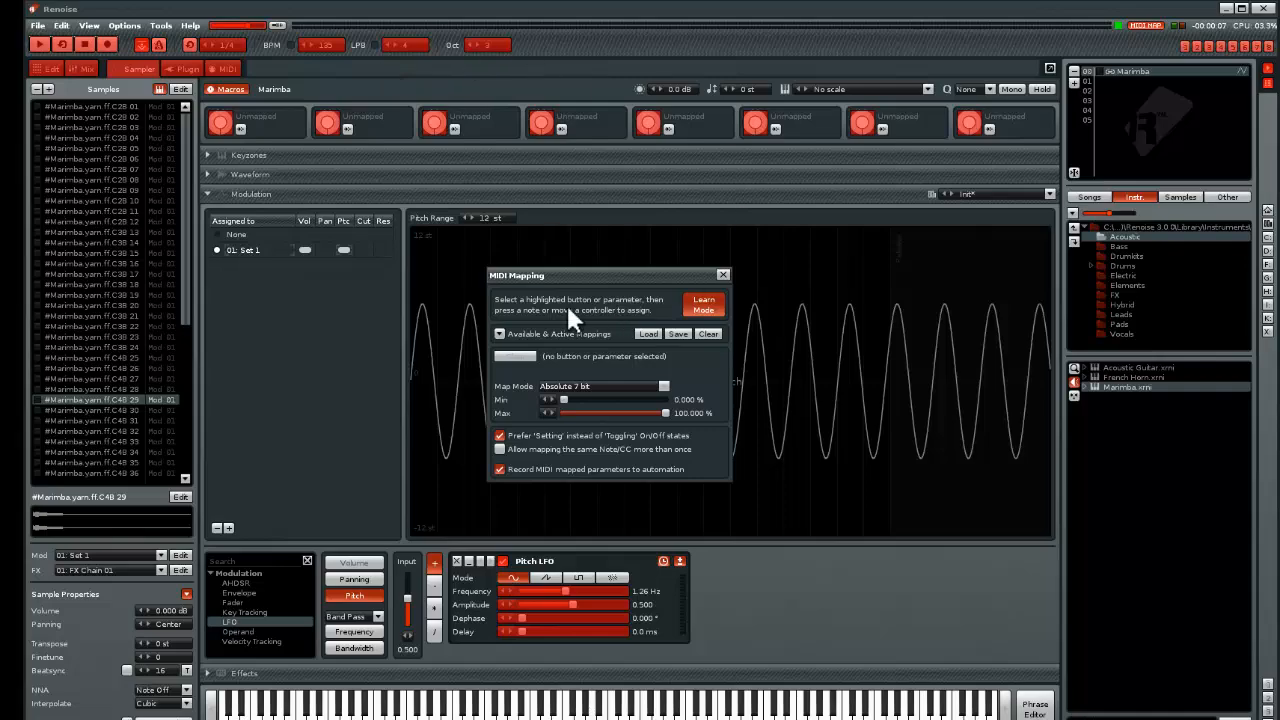
left_click(723, 274)
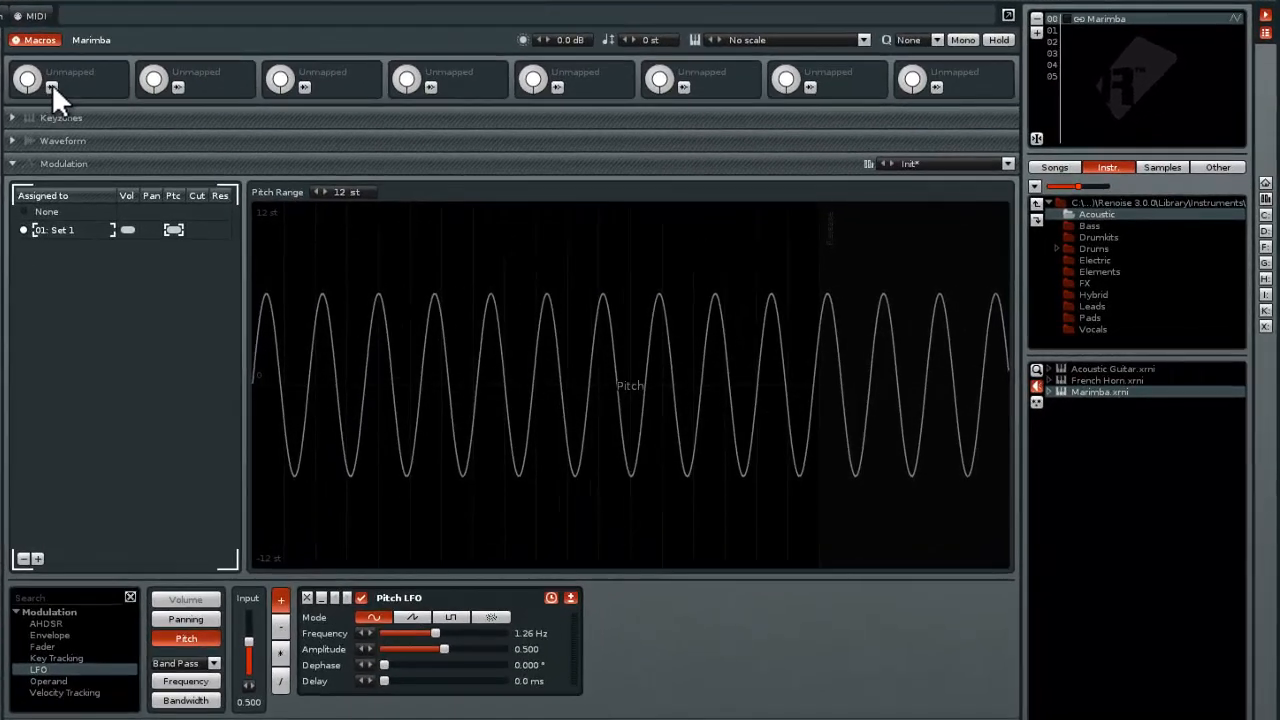
Map the Marimba's Macro 1 to the Pitch LFO's Frequency and Dephase parameters
left_click(51, 86)
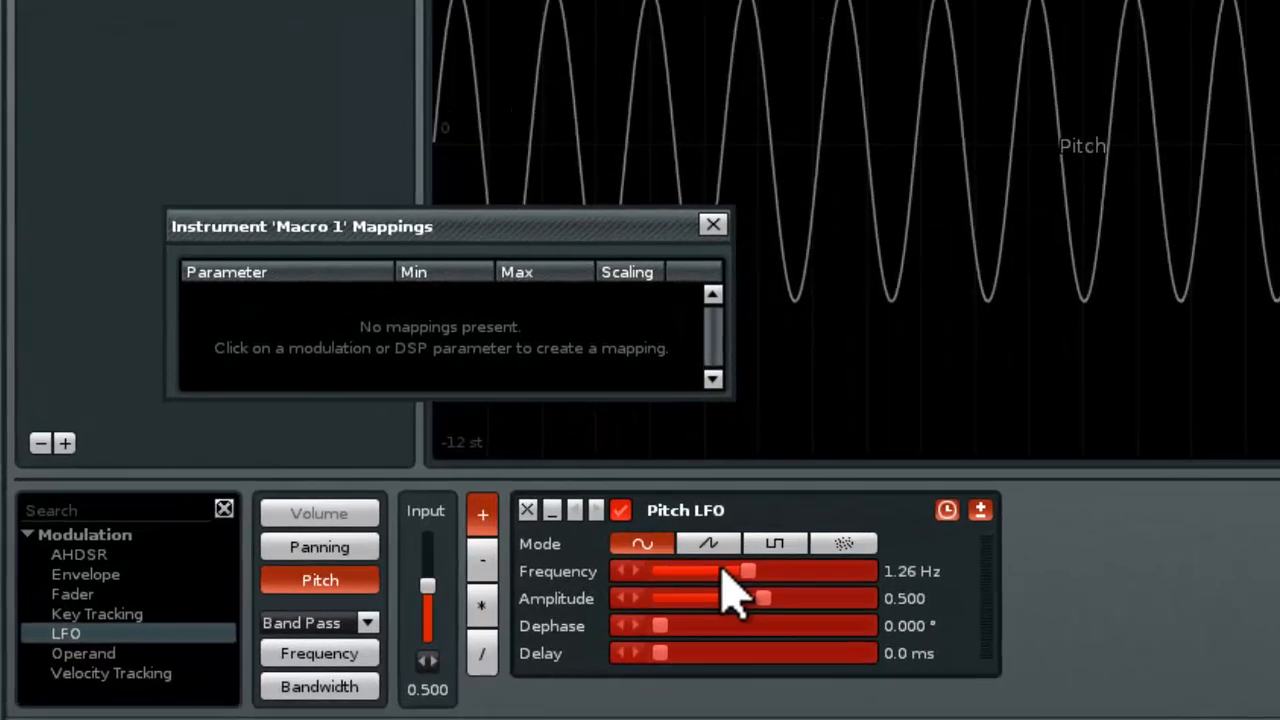
left_click(420, 633)
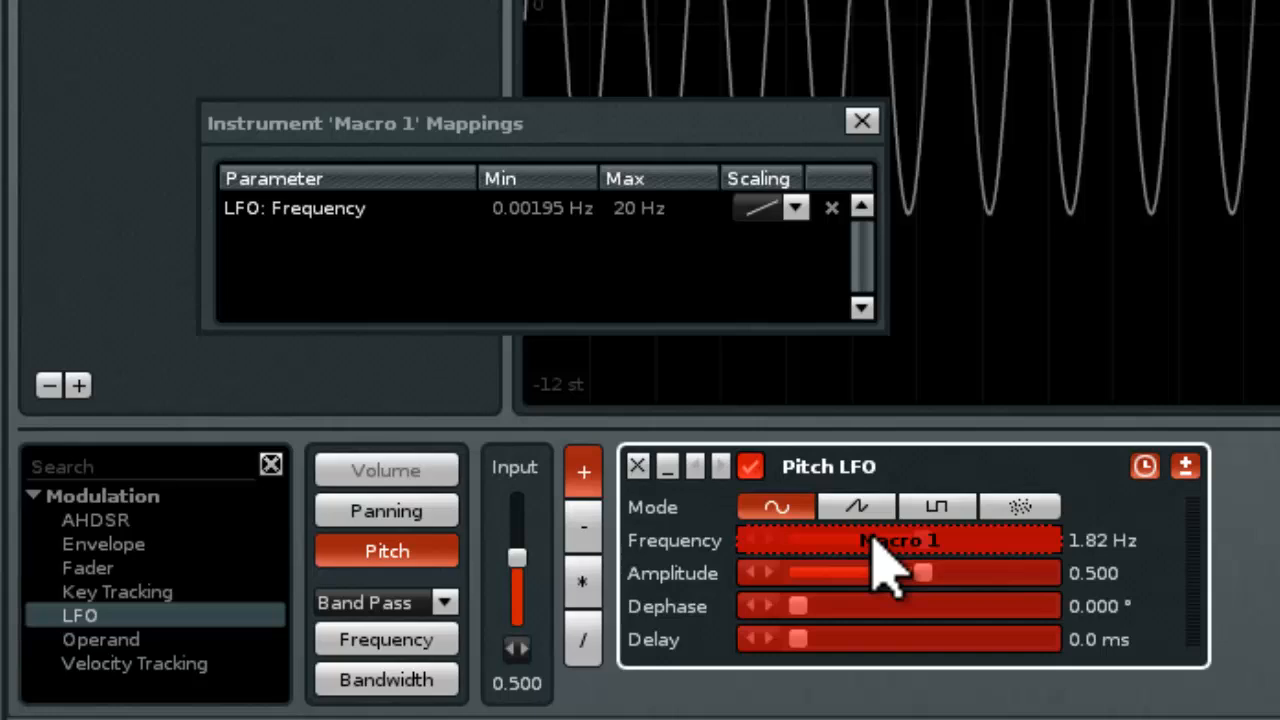
left_click(821, 608)
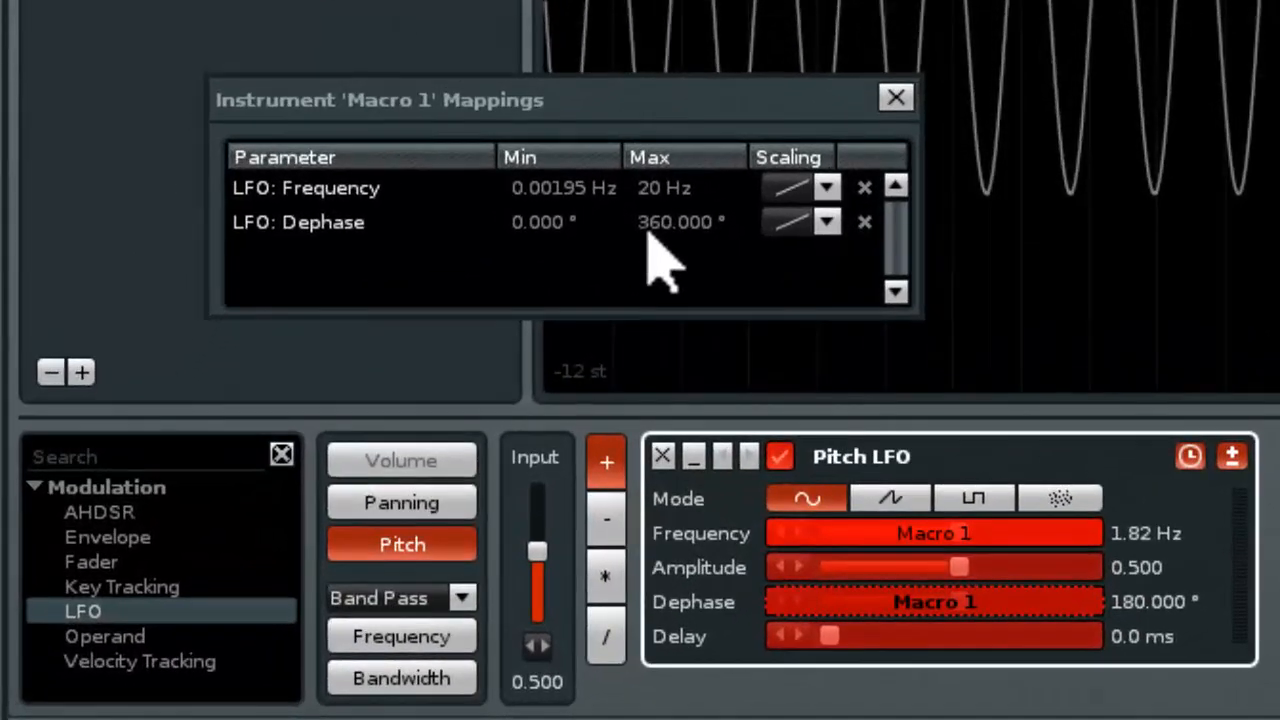
Limit Macro 1's Dephase mapping to 39.6° minimum and 262.8° maximum, and set the Frequency mapping's maximum to 17.4 Hz
left_click(540, 223)
mouse_move(540, 223)
left_mouse_down()
mouse_move(540, 173)
mouse_move(540, 201)
left_mouse_up()
mouse_move(680, 222)
left_mouse_down()
mouse_move(680, 312)
mouse_move(680, 276)
left_mouse_up()
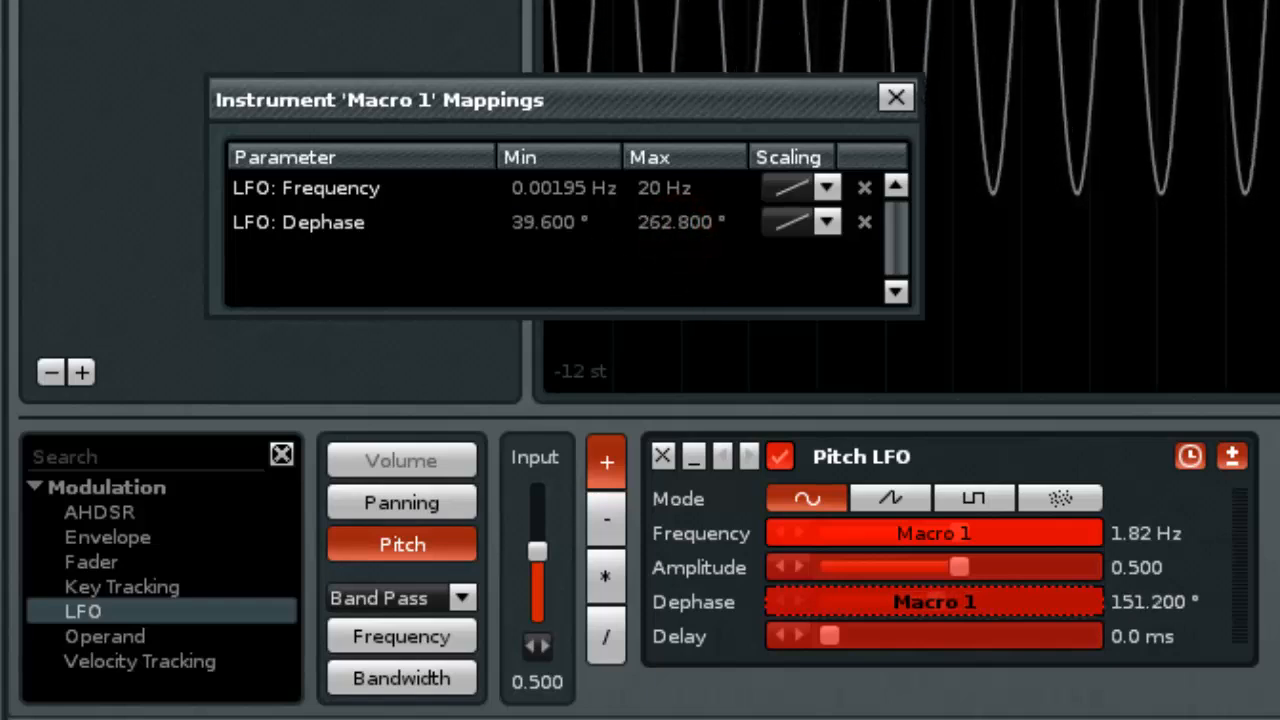
left_click(686, 185)
mouse_move(686, 185)
left_mouse_down()
mouse_move(686, 235)
mouse_move(686, 185)
mouse_move(686, 198)
left_mouse_up()
Try the strong and mild exponential scaling curves on Macro 1's LFO Frequency mapping and return it to linear
left_click(826, 189)
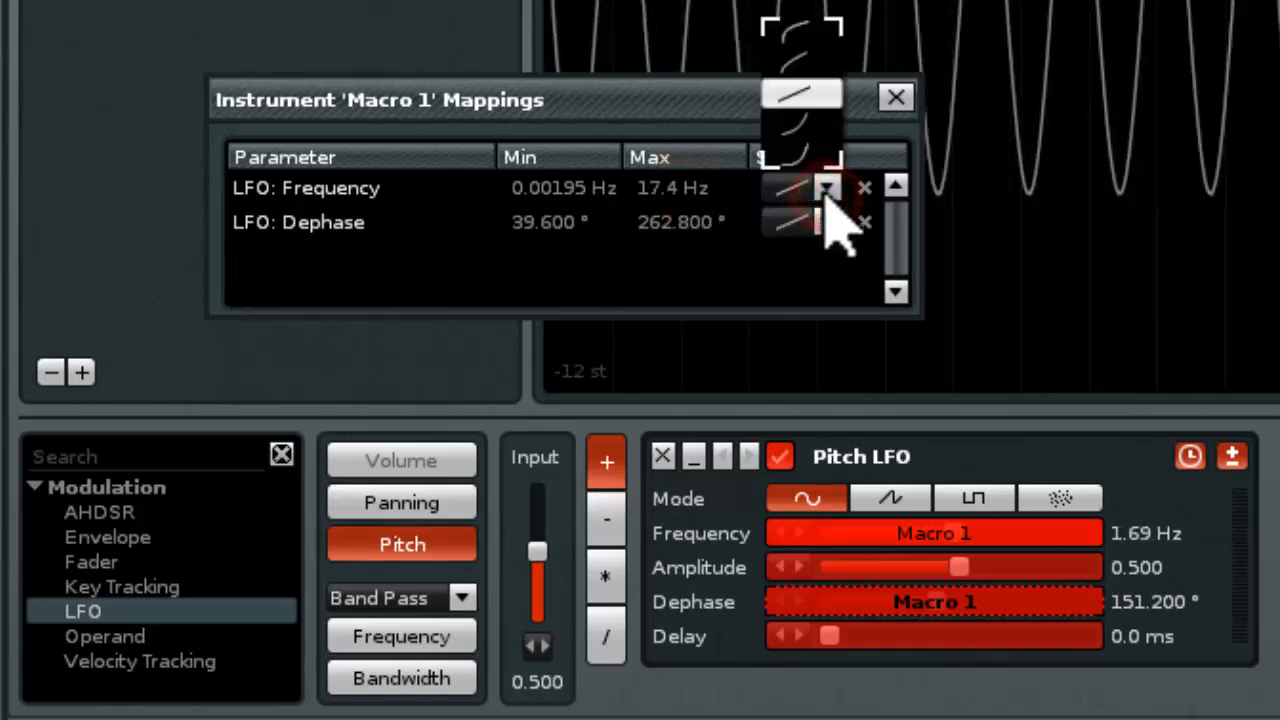
left_click(806, 157)
left_click(829, 190)
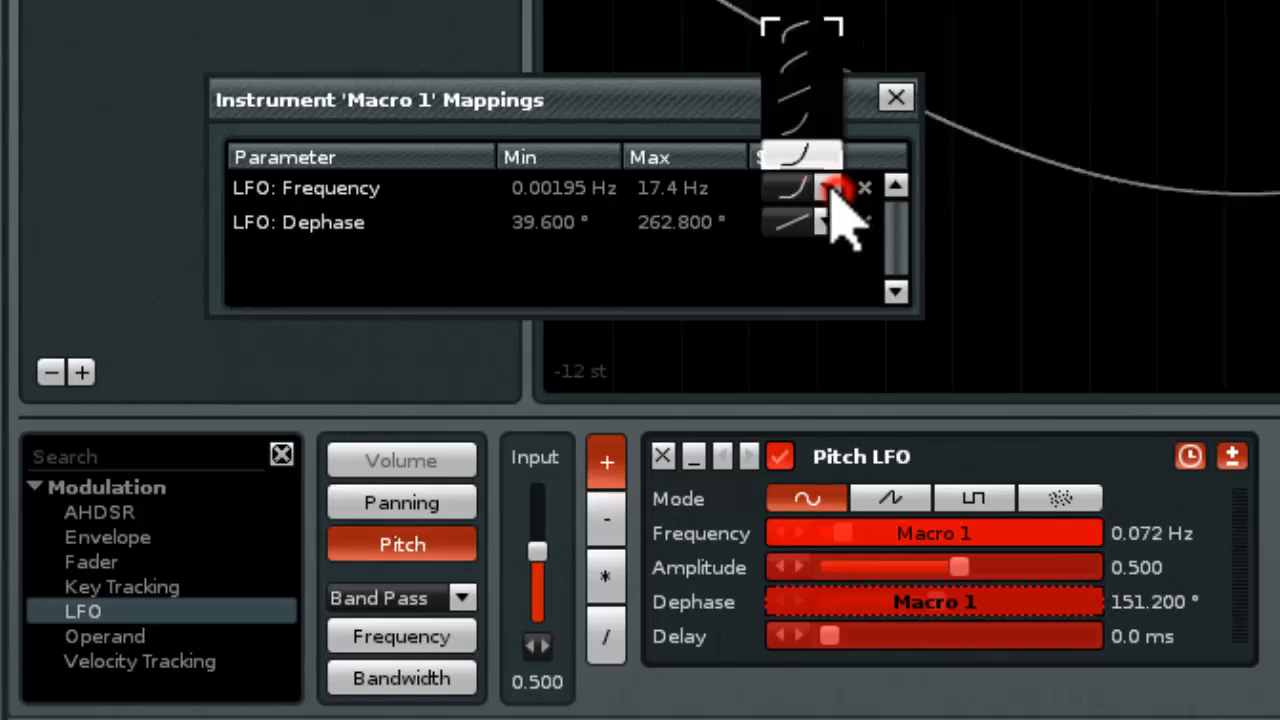
left_click(808, 118)
left_click(826, 188)
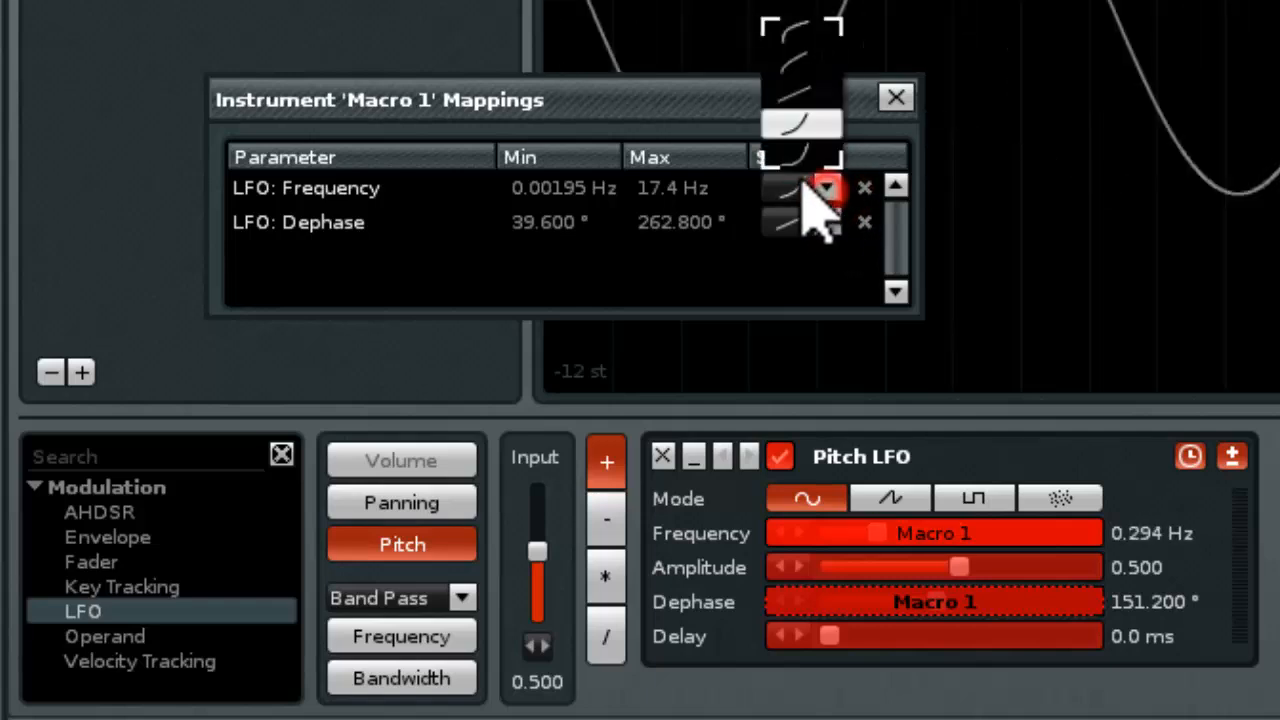
left_click(792, 96)
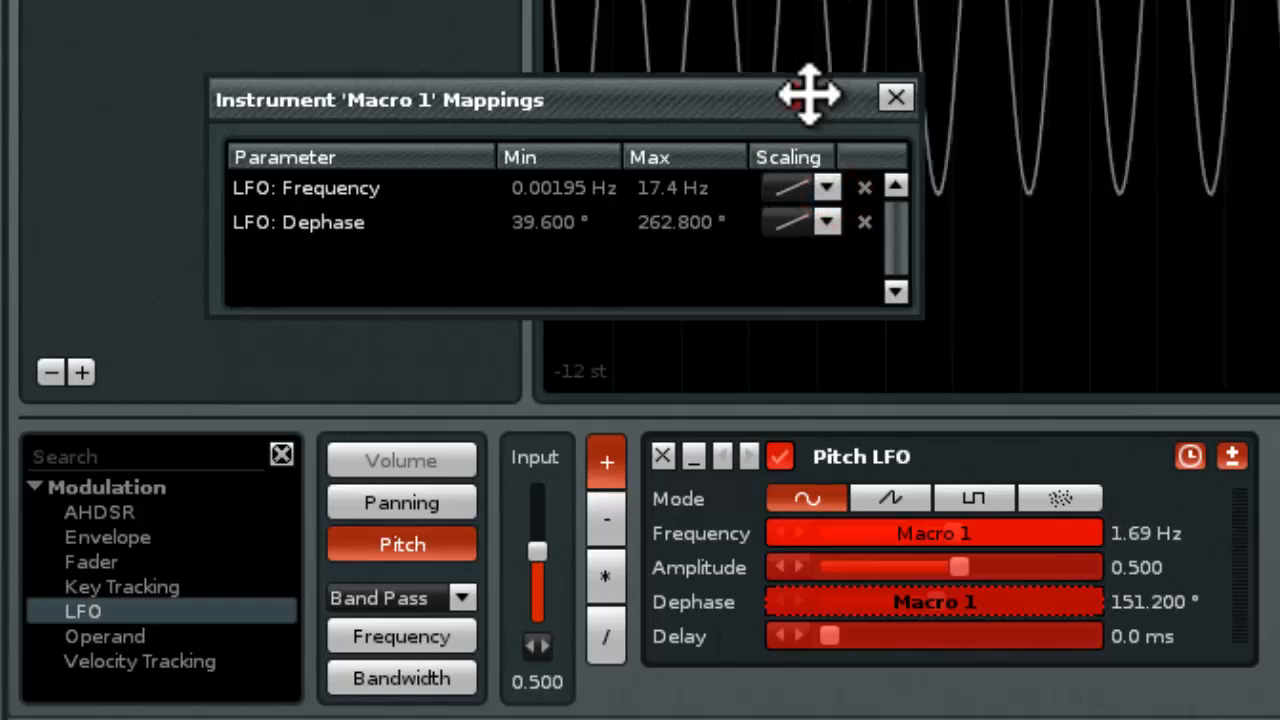
Close the Macro 1 mappings and sweep the macro knob up and down, leaving it at 42.4
left_click(895, 97)
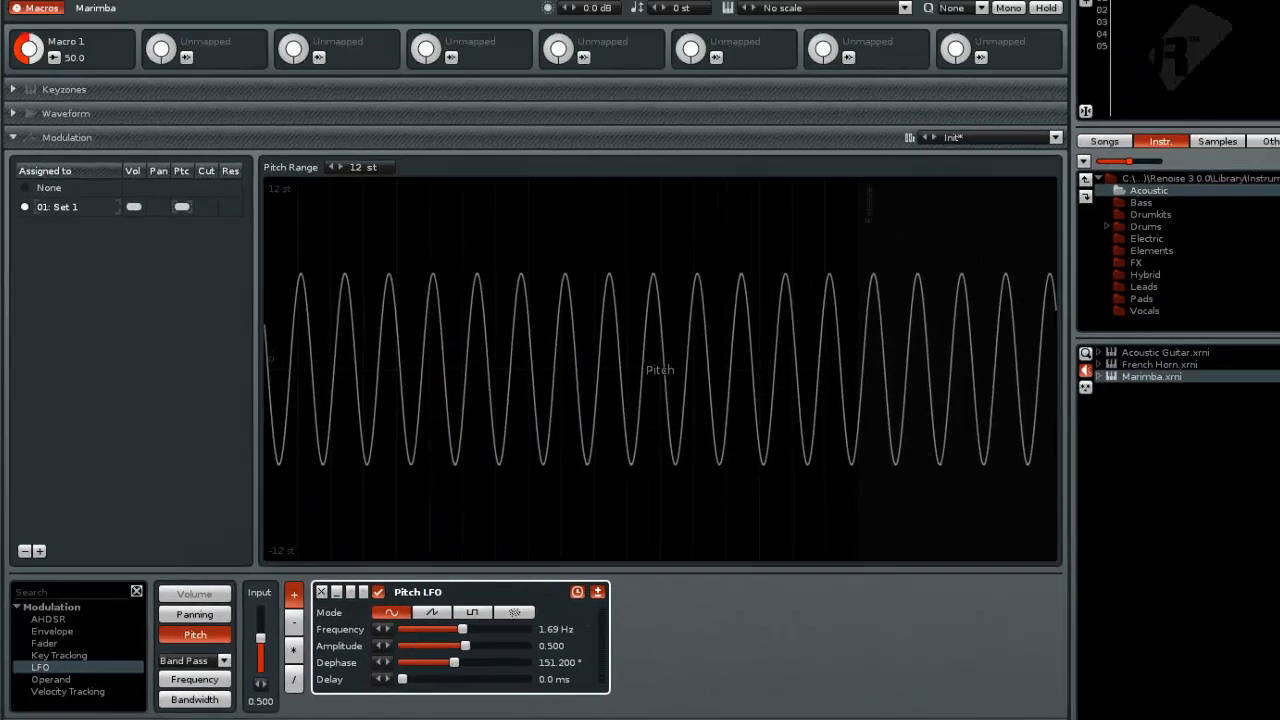
mouse_move(28, 48)
left_mouse_down()
mouse_move(28, 89)
mouse_move(28, 27)
left_mouse_up()
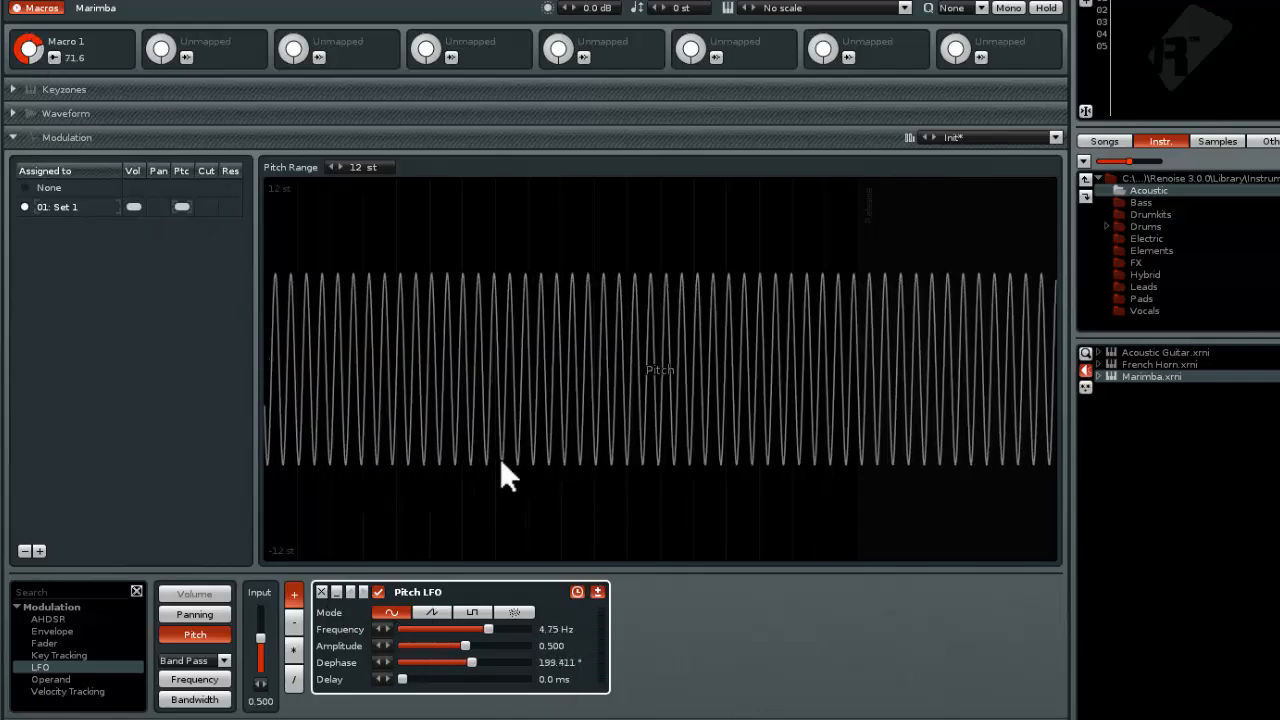
mouse_move(43, 50)
left_mouse_down()
mouse_move(43, 38)
mouse_move(43, 92)
mouse_move(52, 55)
left_mouse_up()
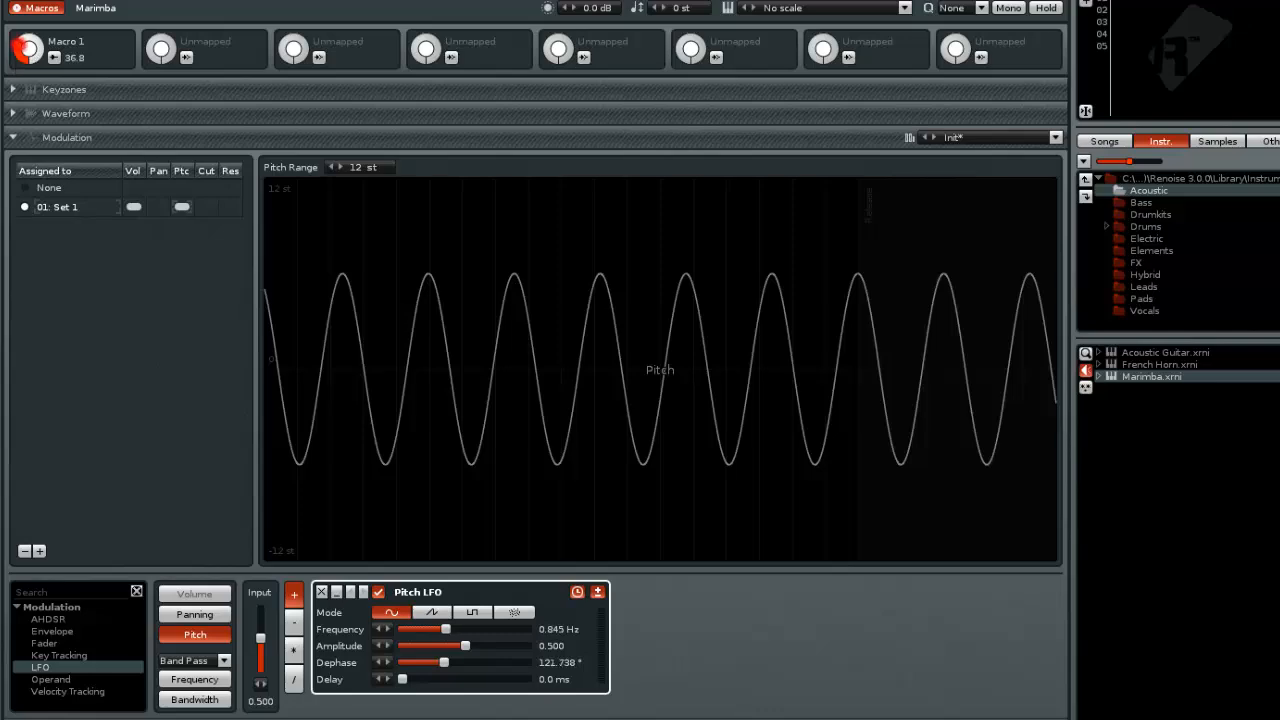
mouse_move(28, 49)
left_mouse_down()
mouse_move(28, 66)
mouse_move(28, 6)
mouse_move(28, 41)
left_mouse_up()
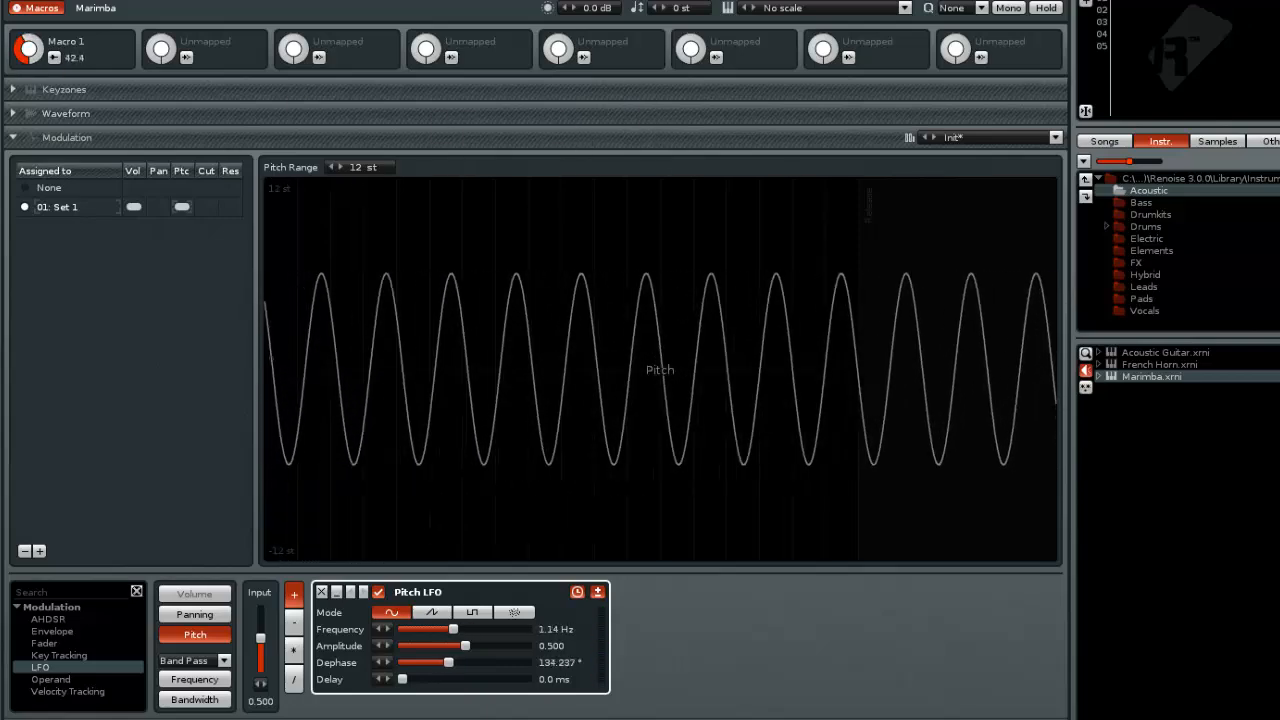
Add an Instr. Macros device to Track 03 in the pattern editor
key("F1")
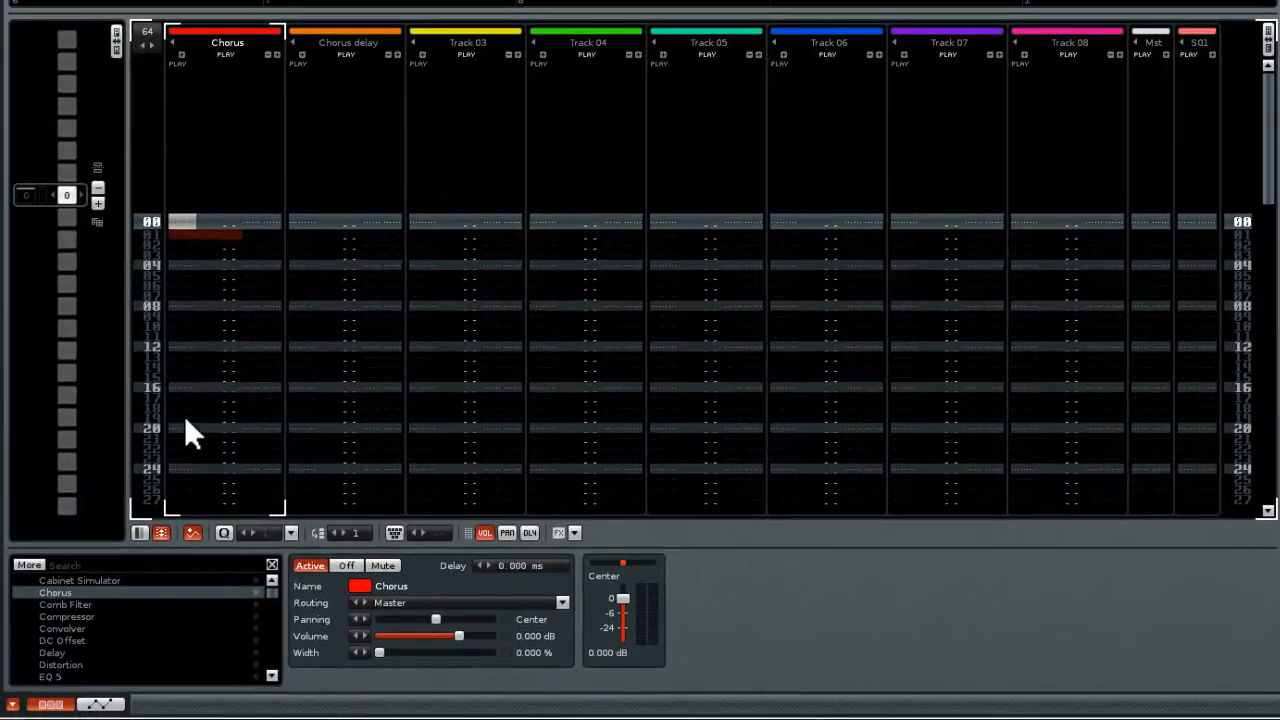
left_click(312, 323)
left_click(487, 308)
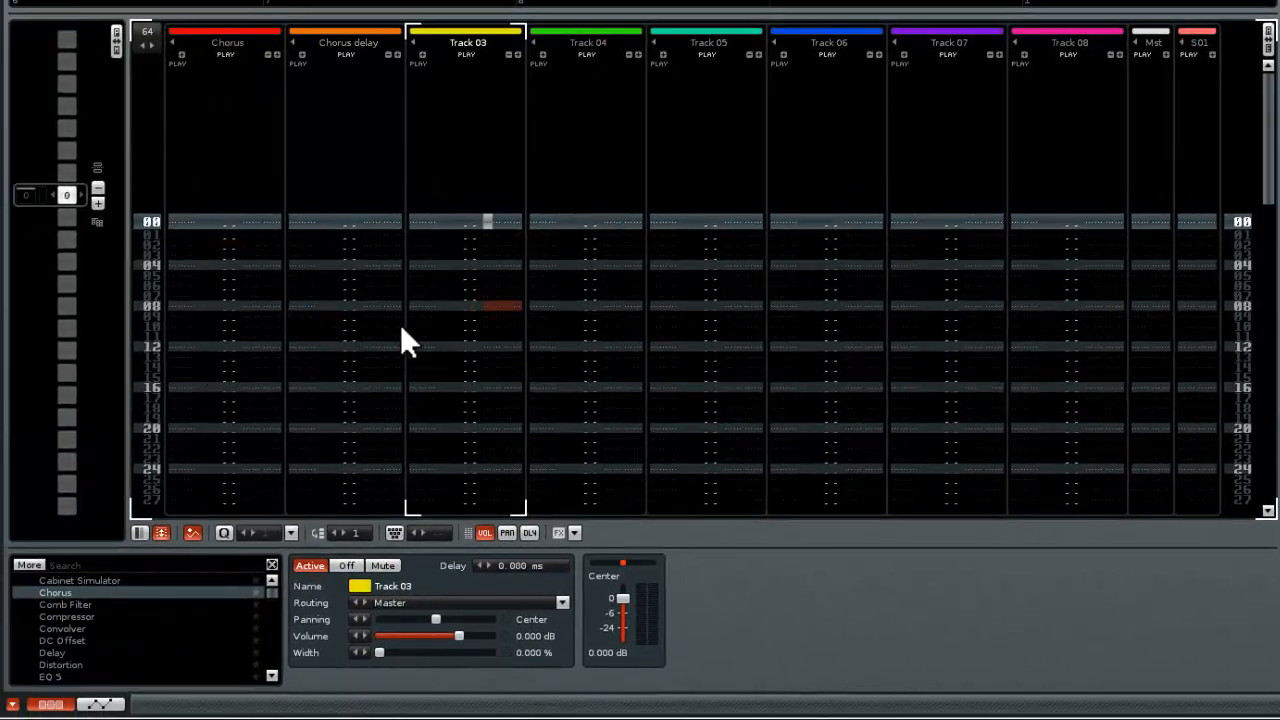
scroll(277, 650, "down", 10)
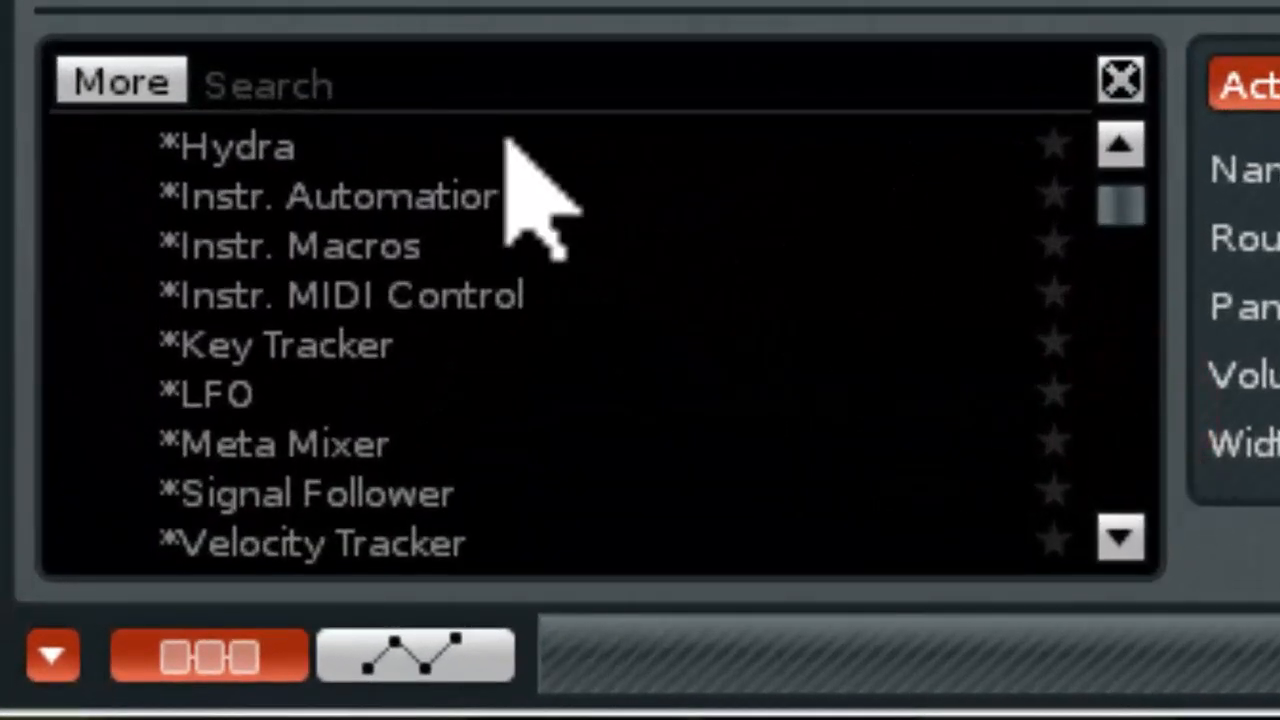
double_click(309, 247)
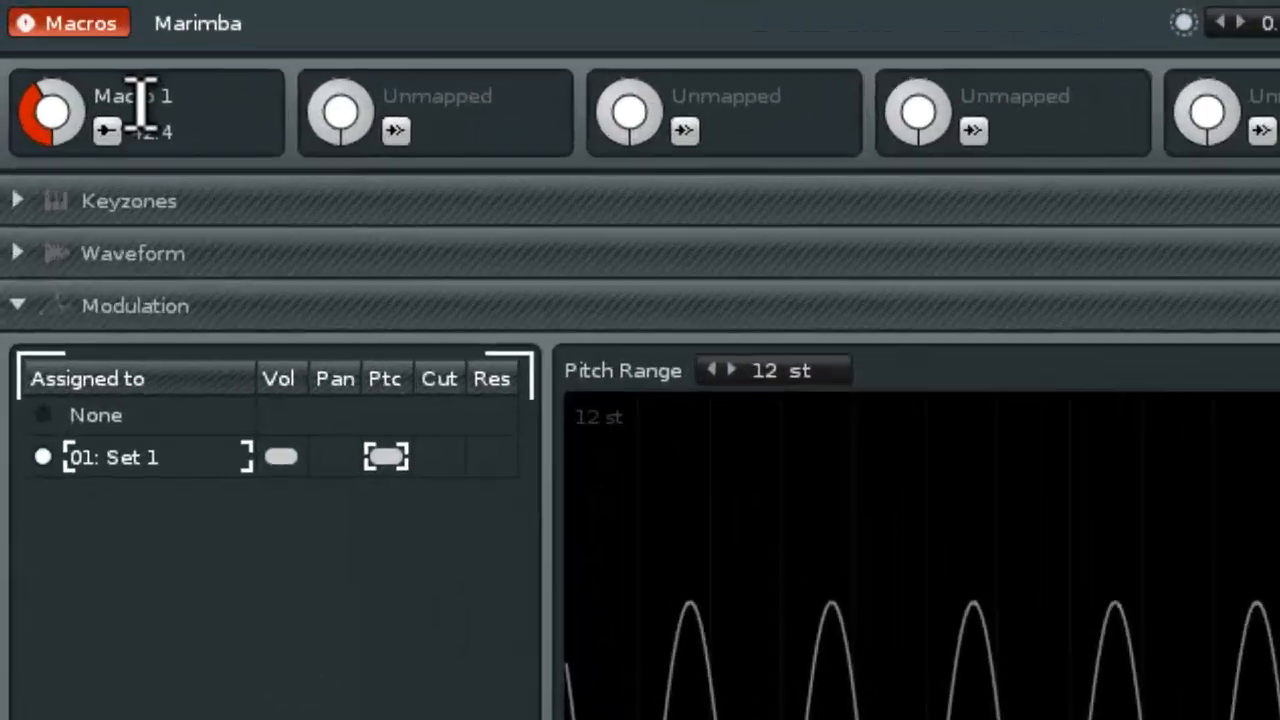
Rename the Marimba's Macro 1 as "Test One"
double_click(137, 103)
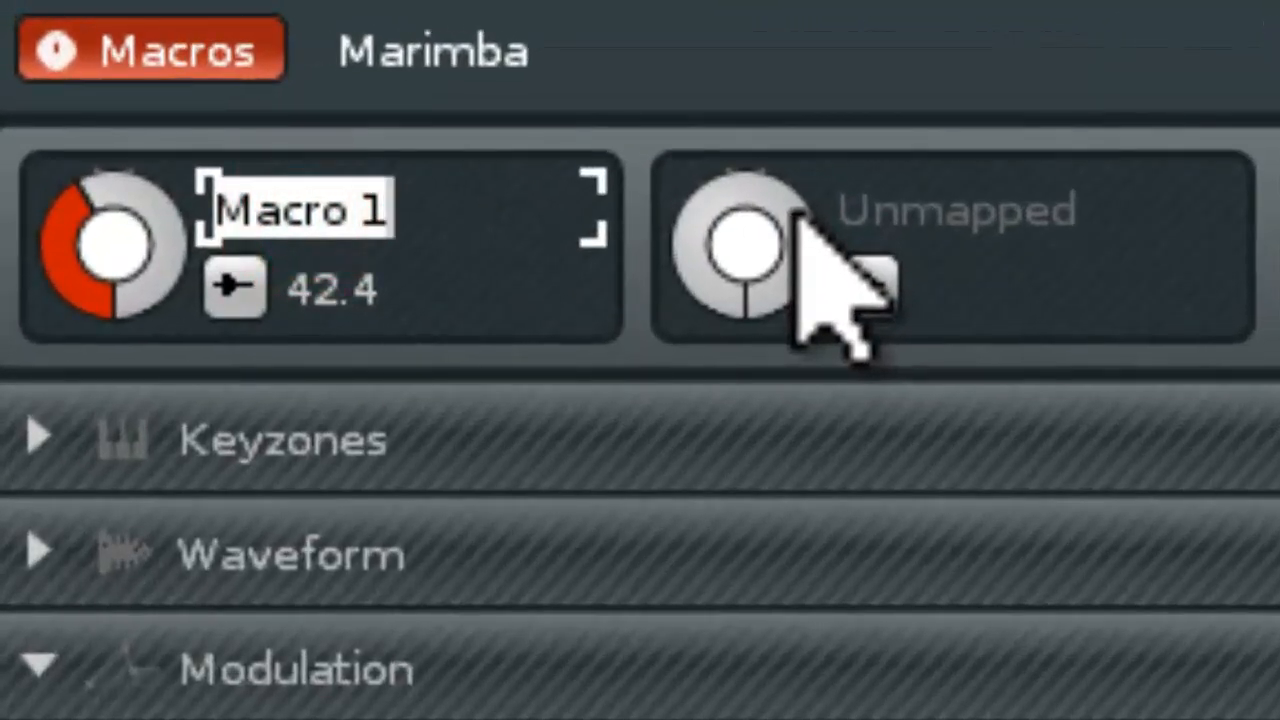
type("Rest")
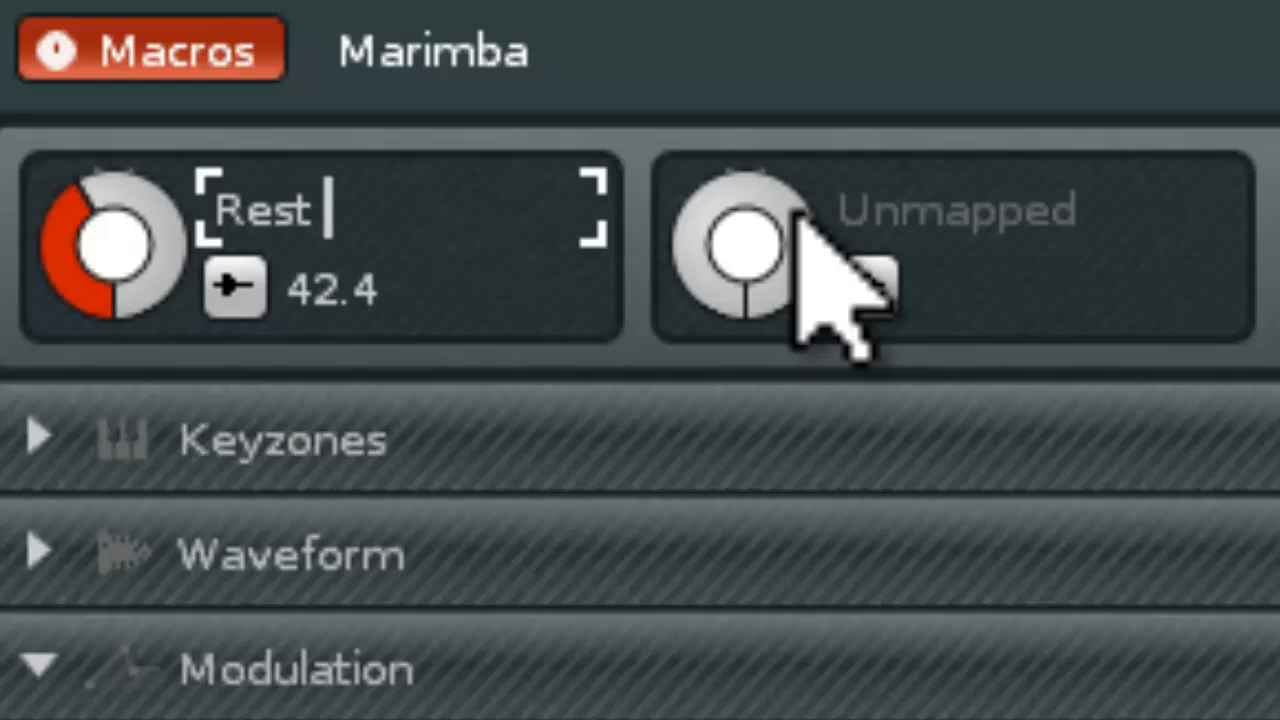
type(" One")
key("Return")
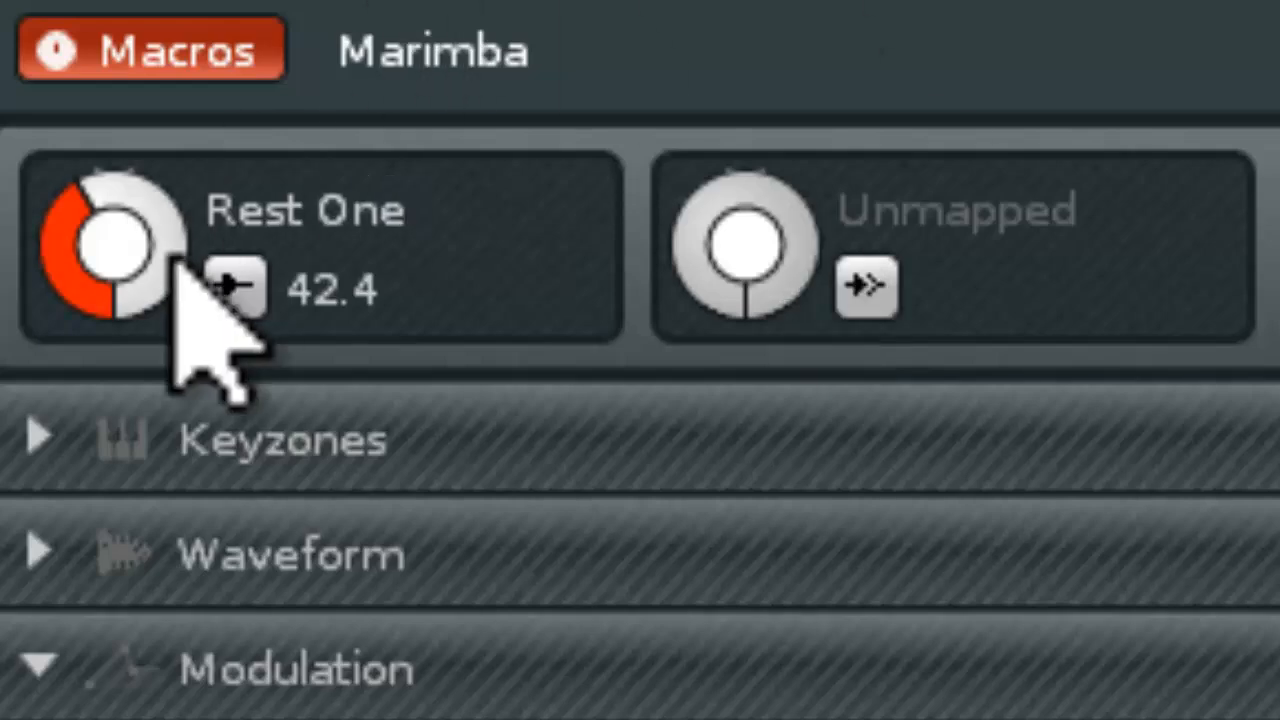
double_click(255, 182)
key("BackSpace")
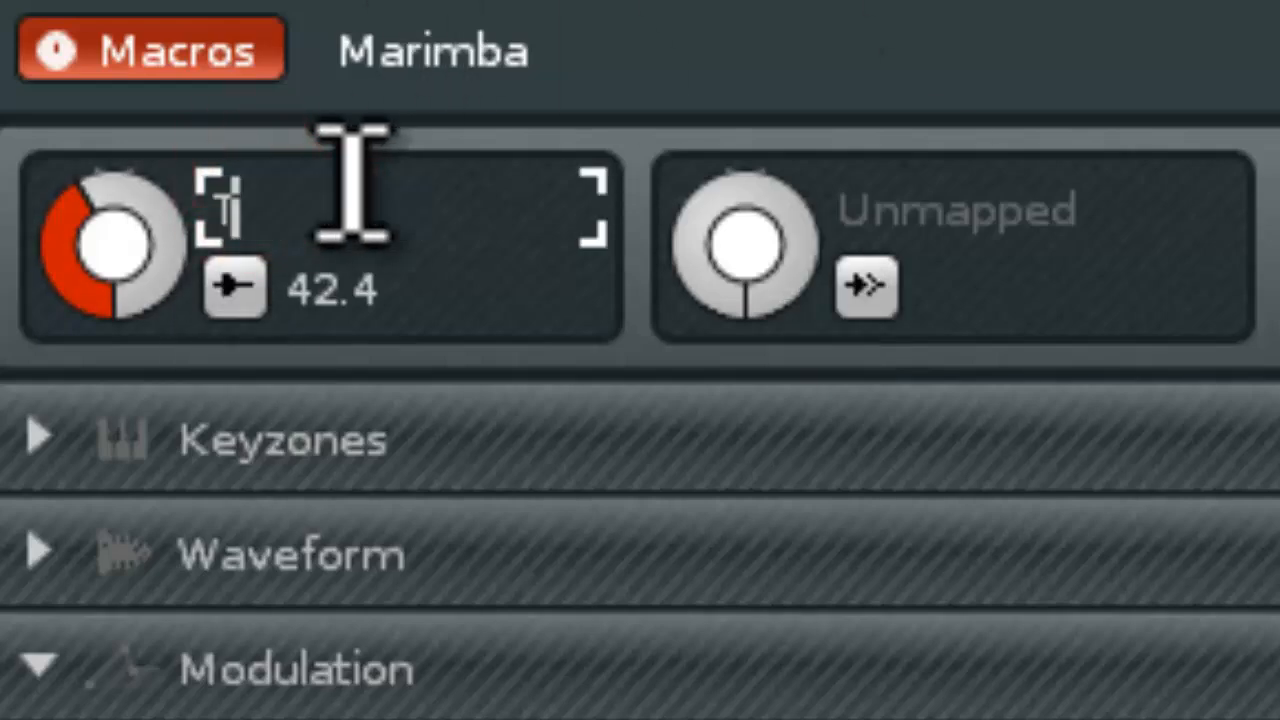
key("Return")
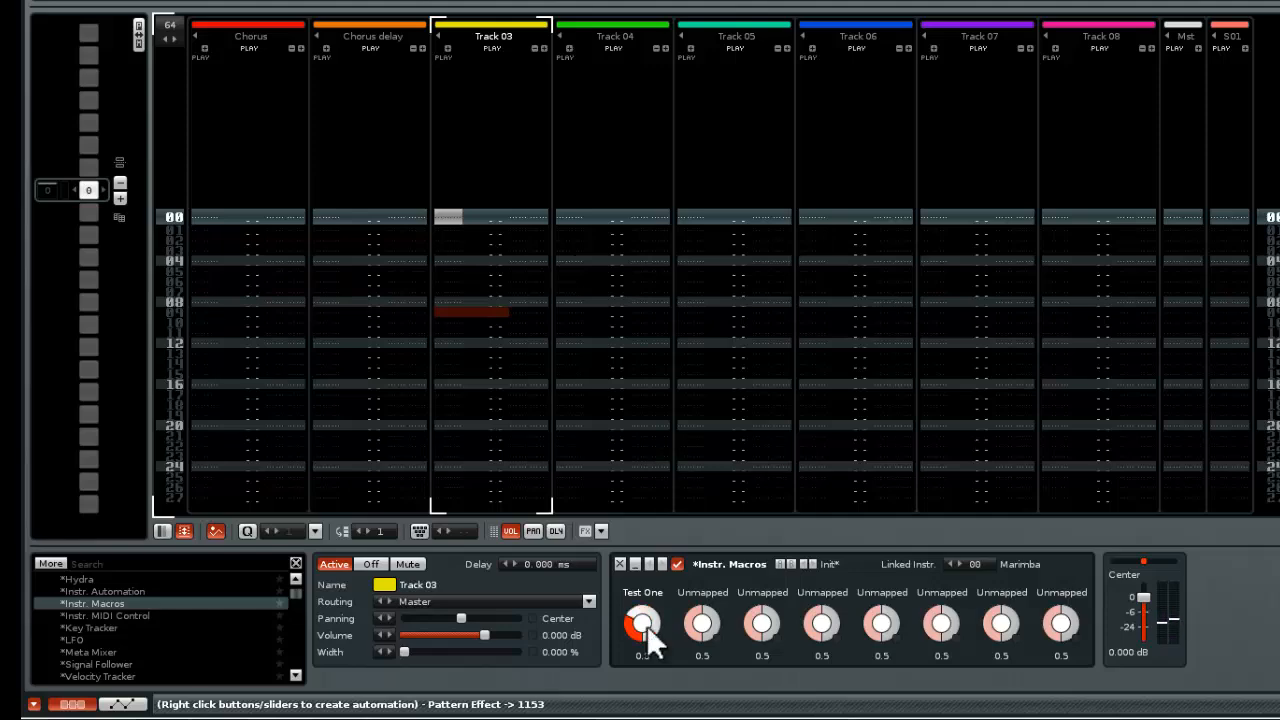
Enter a Marimba melody in Track 03's pattern, including C-4 at line 00, E-4 at line 08 and F-3 at line 12
key("Escape")
key("z")
key("Down")
key("Down")
key("Down")
key("Down")
key("Down")
key("Down")
key("Down")
key("Down")
key("Up")
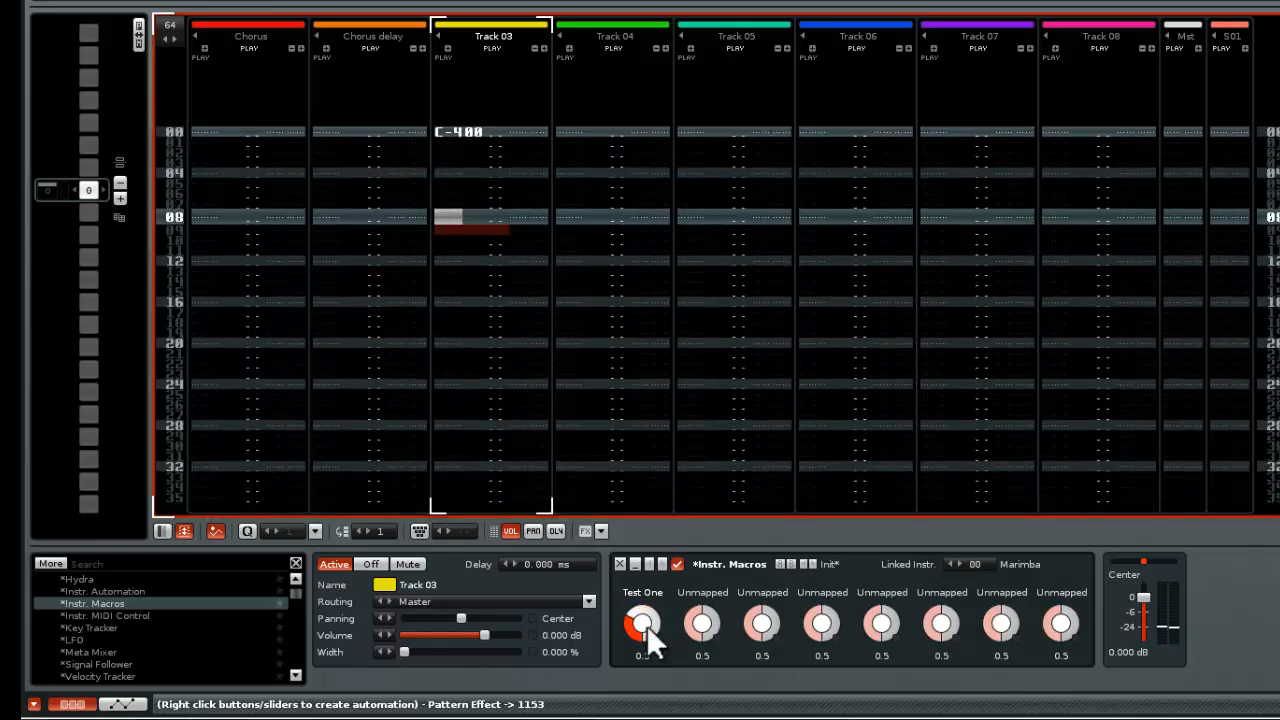
key("e")
key("Down")
key("Down")
key("Down")
key("v")
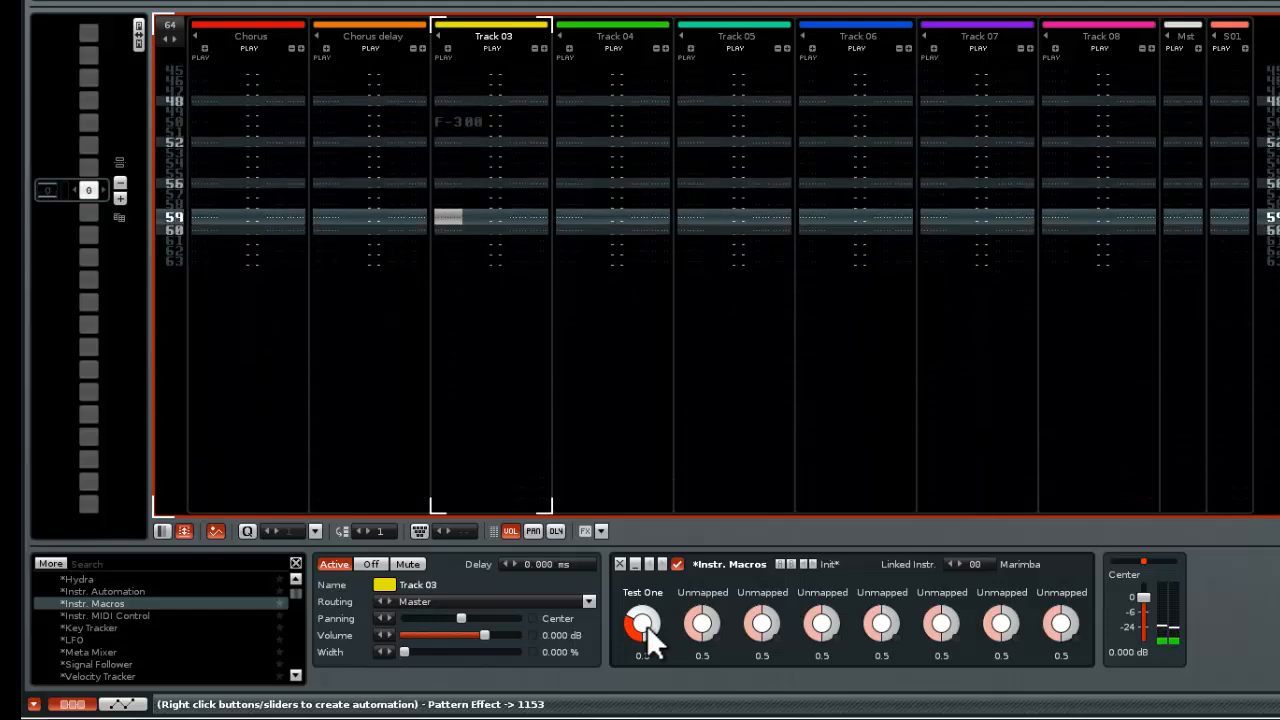
key("Escape")
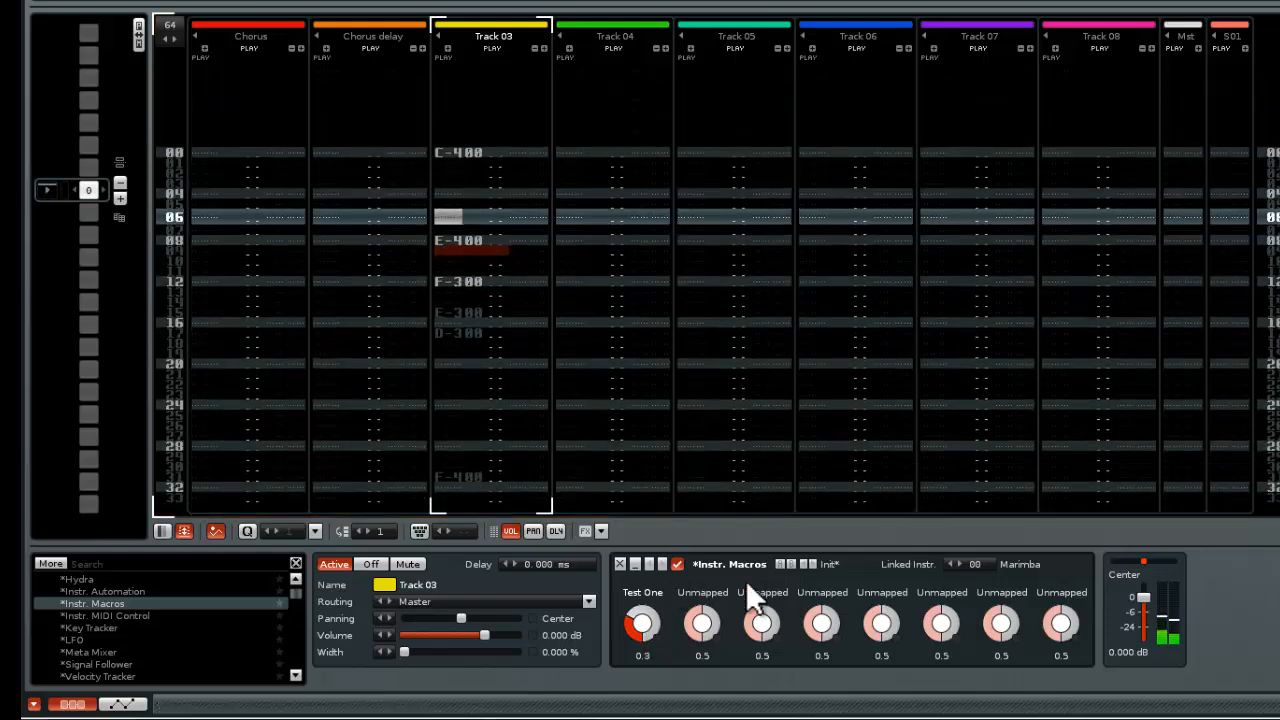
Sweep the Test One macro during playback and record its movement as pattern effect commands in Track 03
left_click_drag(627, 616, 627, 576)
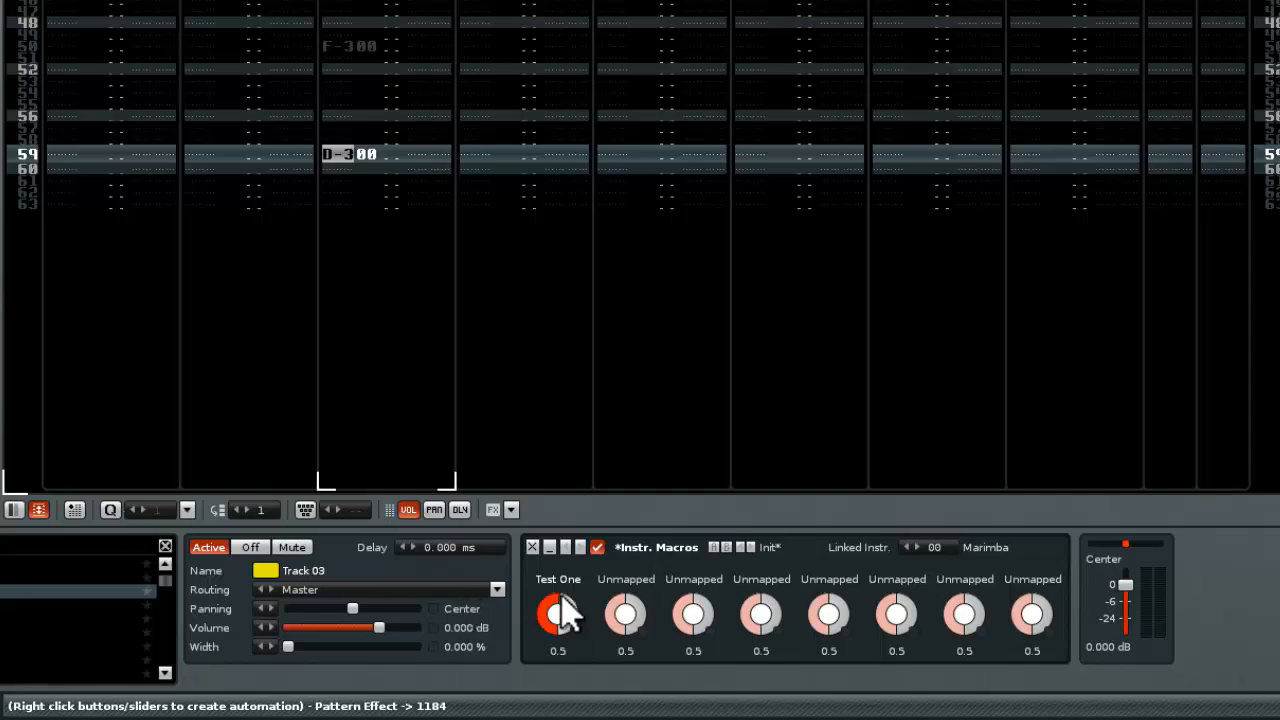
left_click_drag(558, 594, 575, 631)
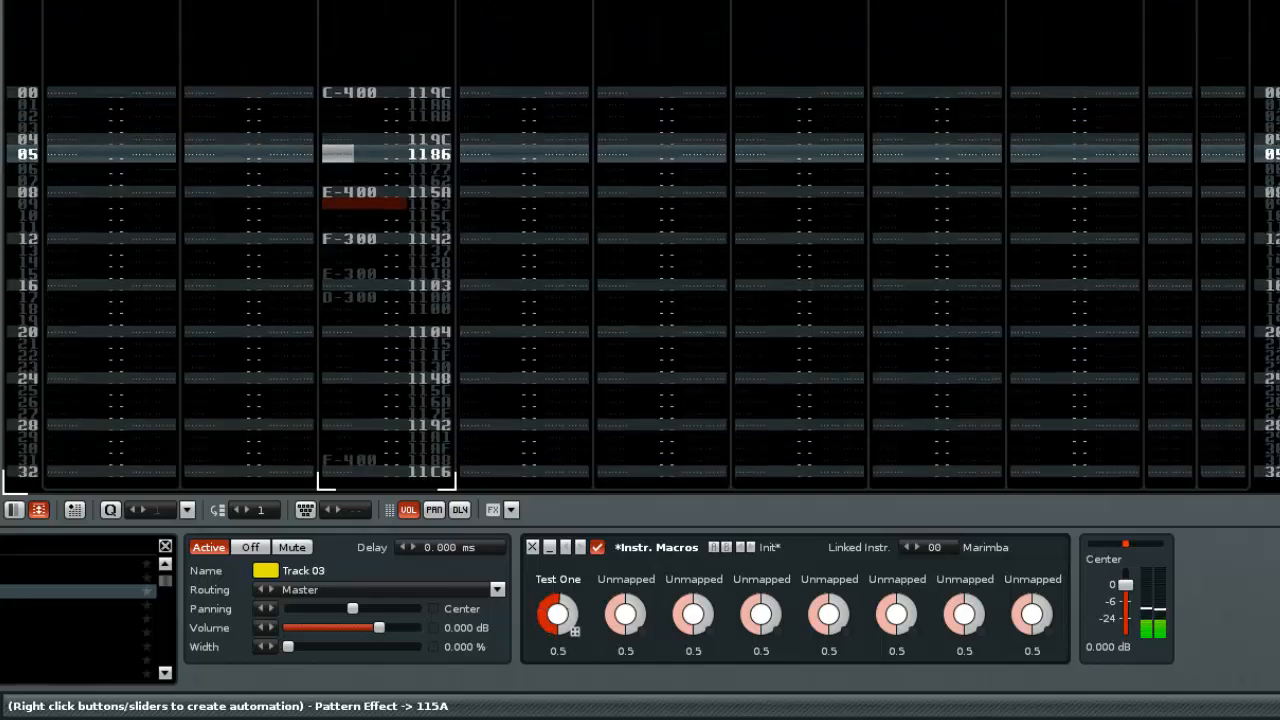
key("space")
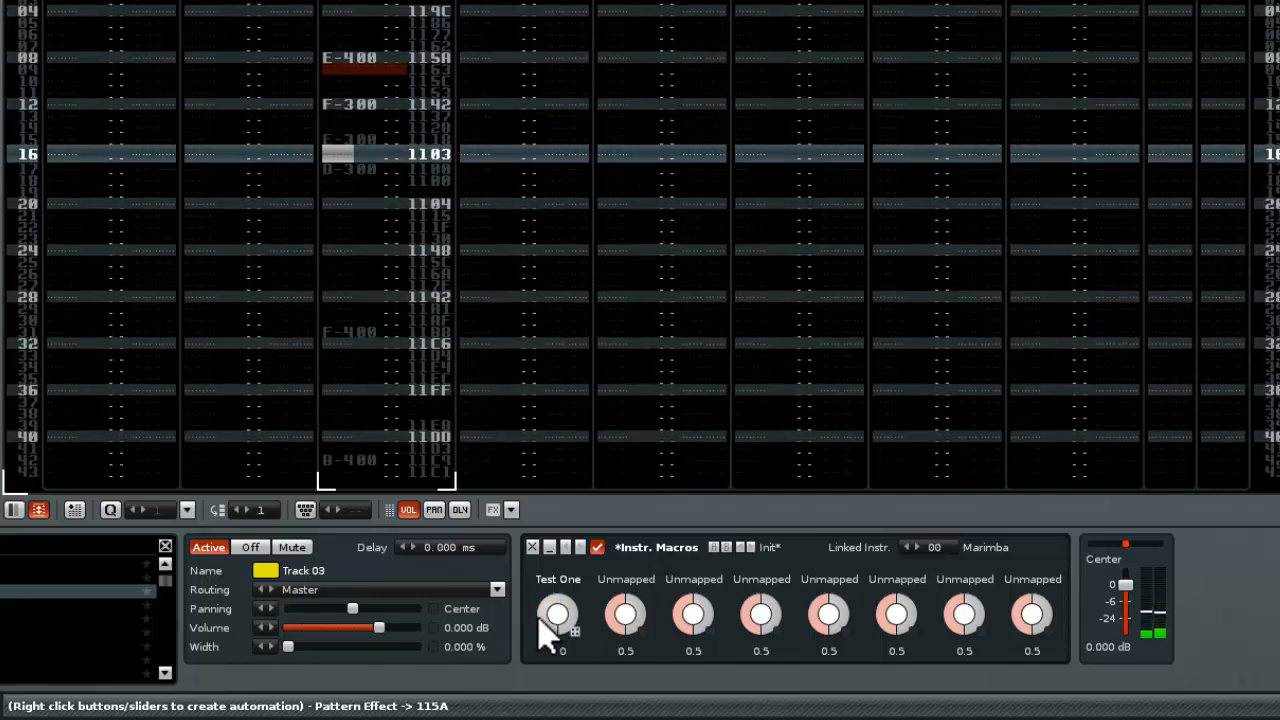
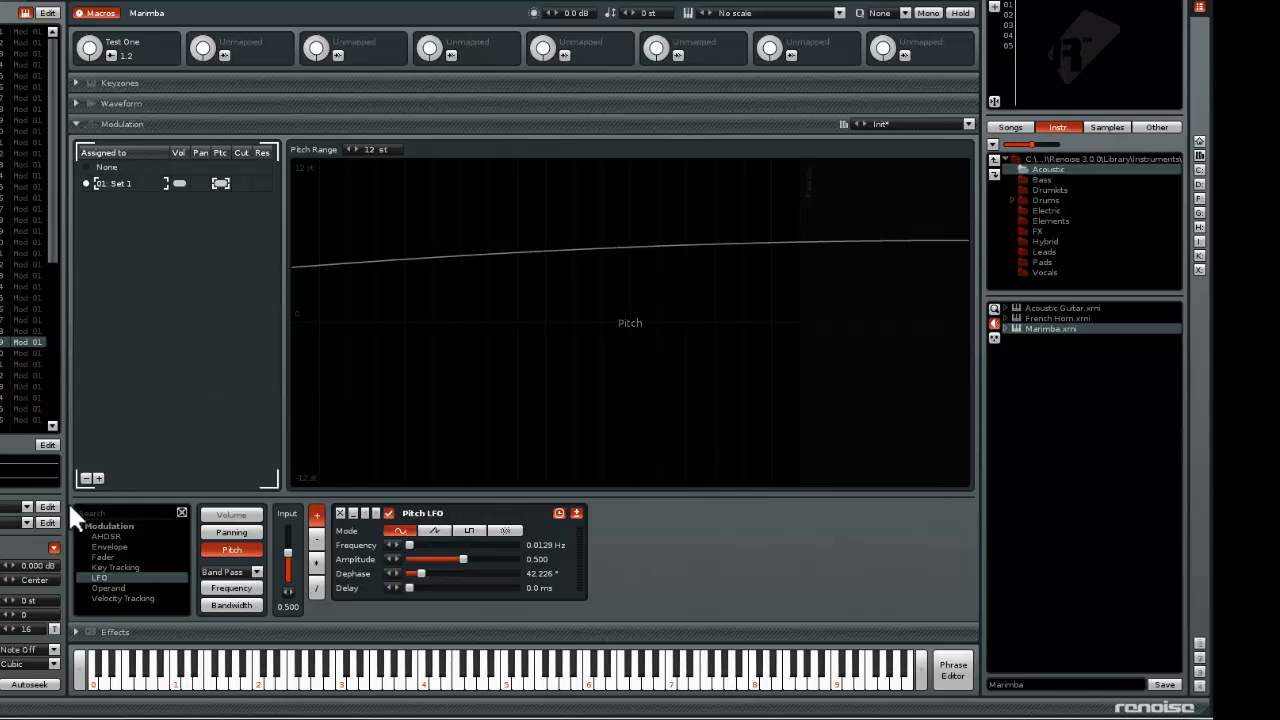
Map the Marimba's Macro 2 to the Distortion device's Drive parameter in FX Chain 01
left_click(118, 633)
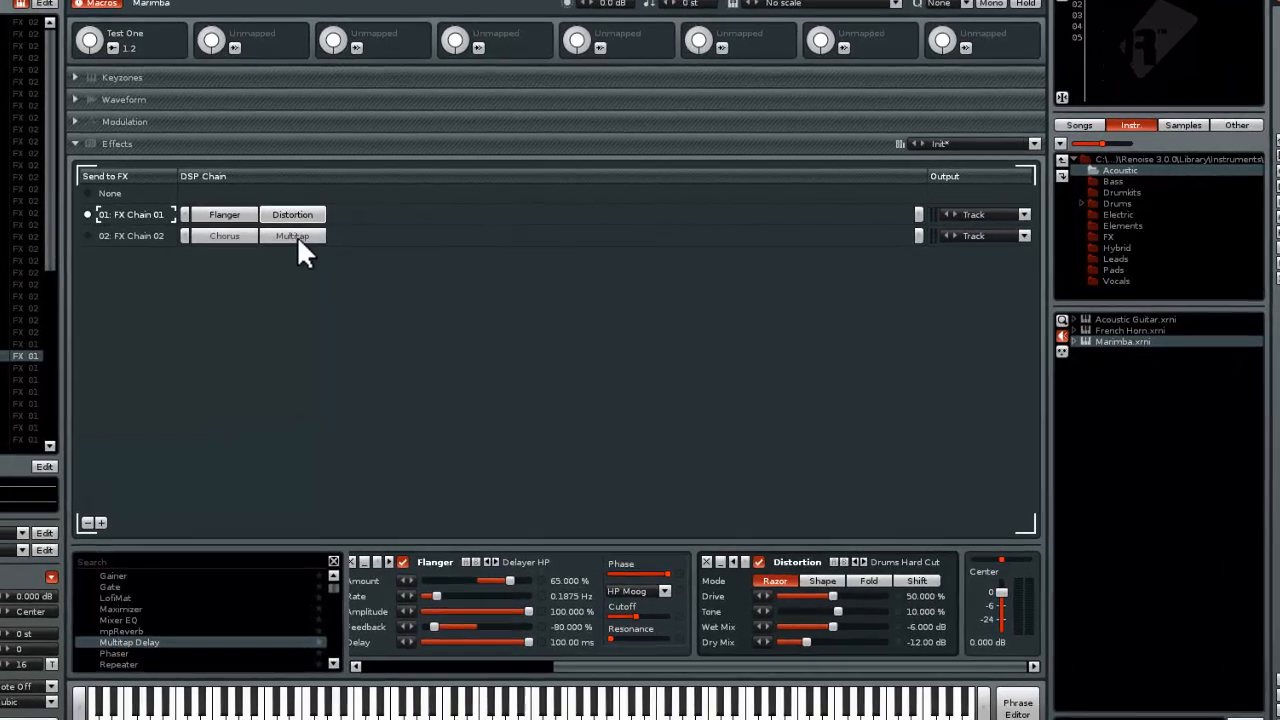
left_click(282, 231)
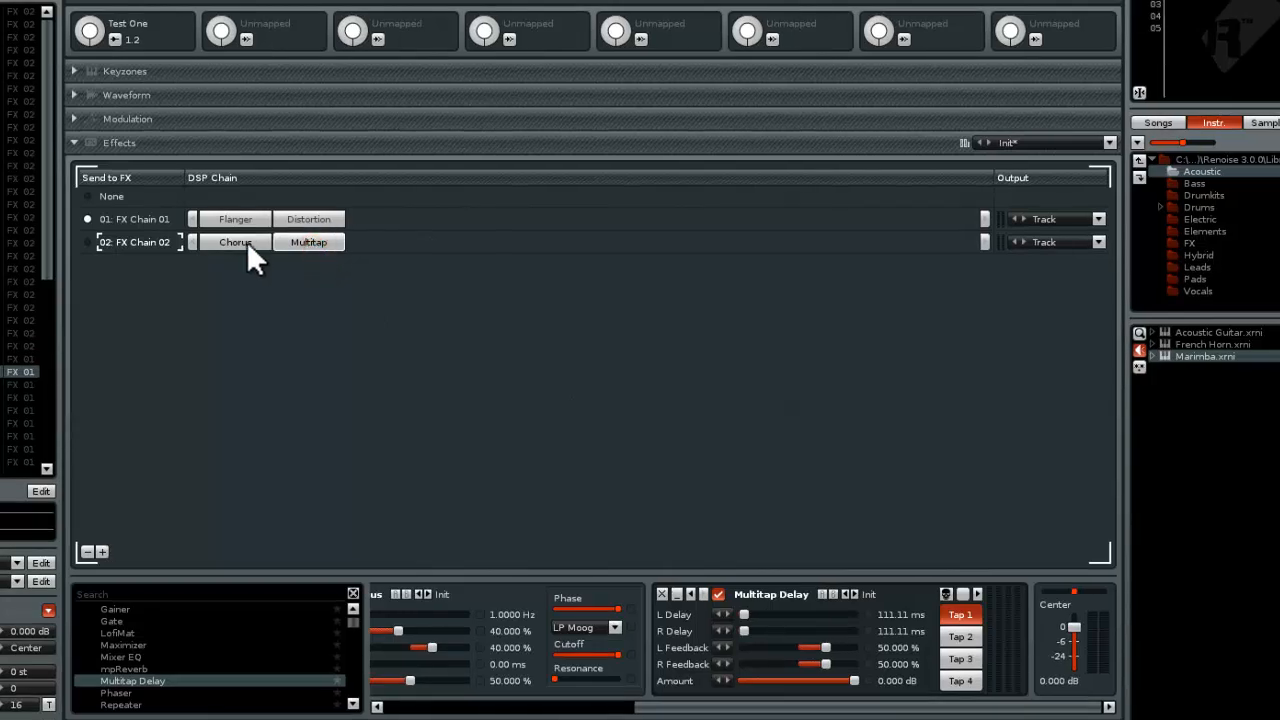
left_click(247, 241)
left_click(299, 242)
left_click(298, 221)
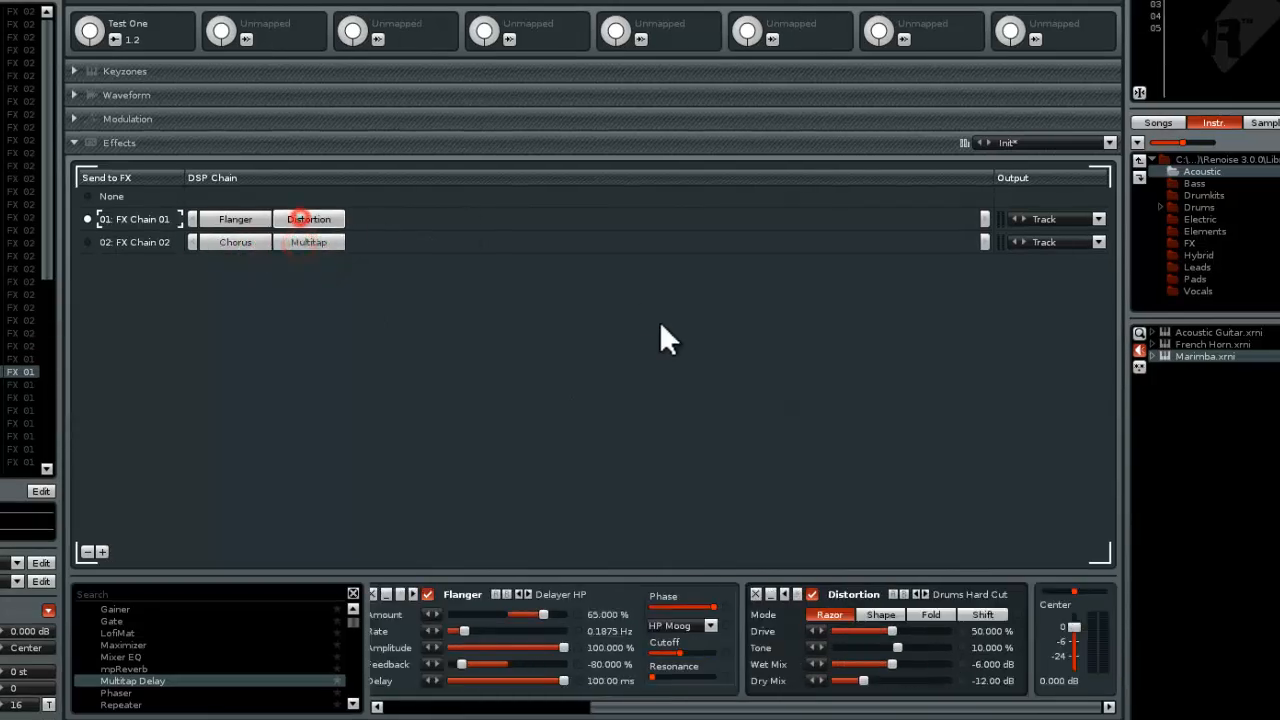
left_click(246, 39)
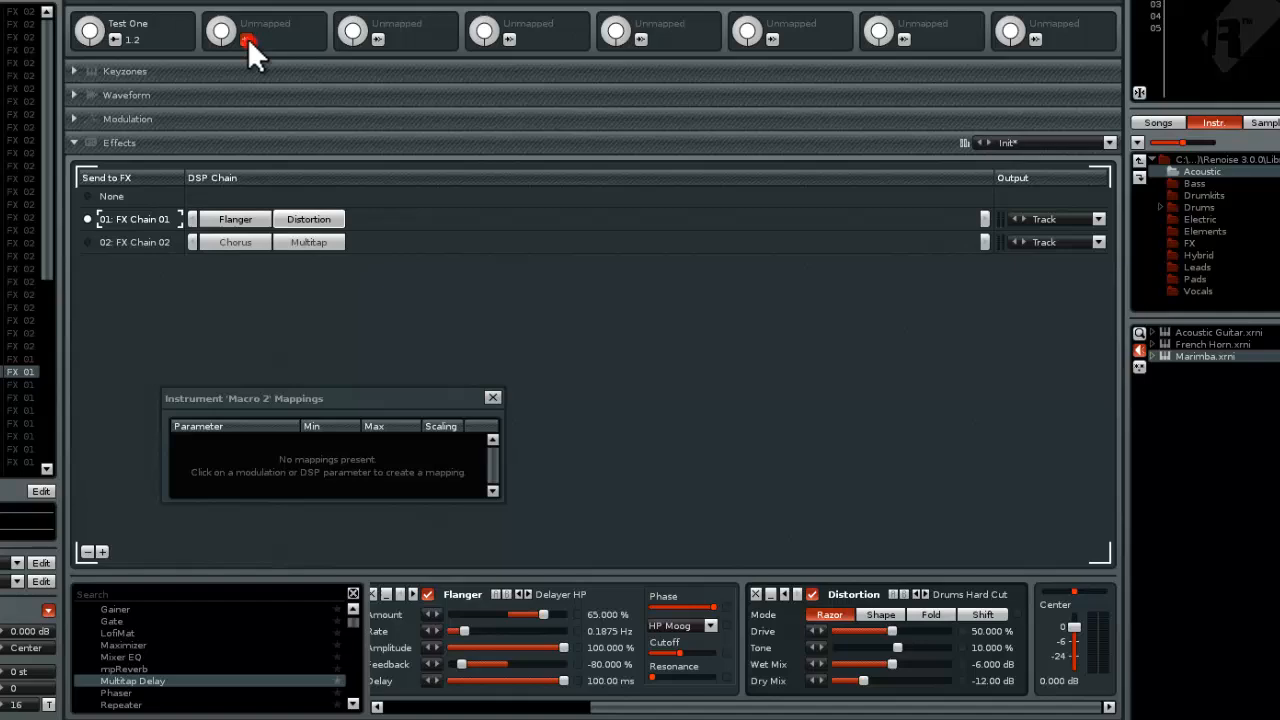
left_click(887, 627)
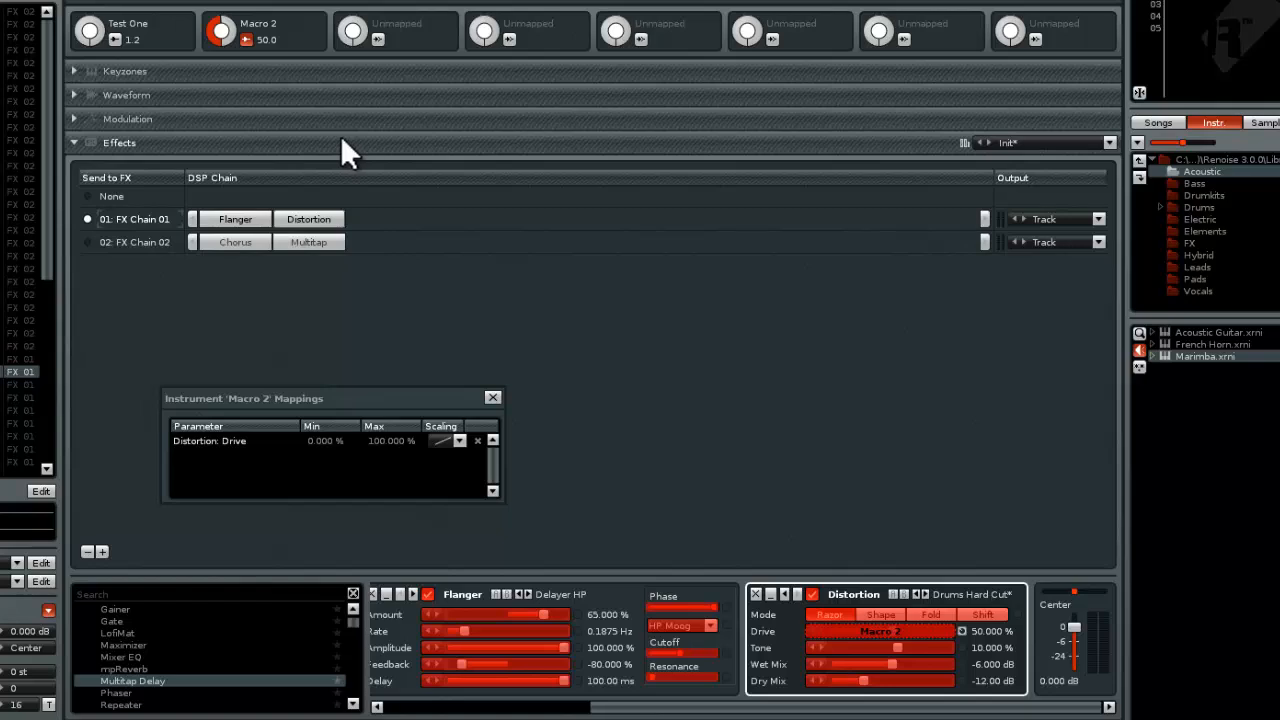
Add the Multitap Delay's Tap 1 Amount in FX Chain 02 to Macro 2's mappings and turn the macro to 35.2
left_click(307, 244)
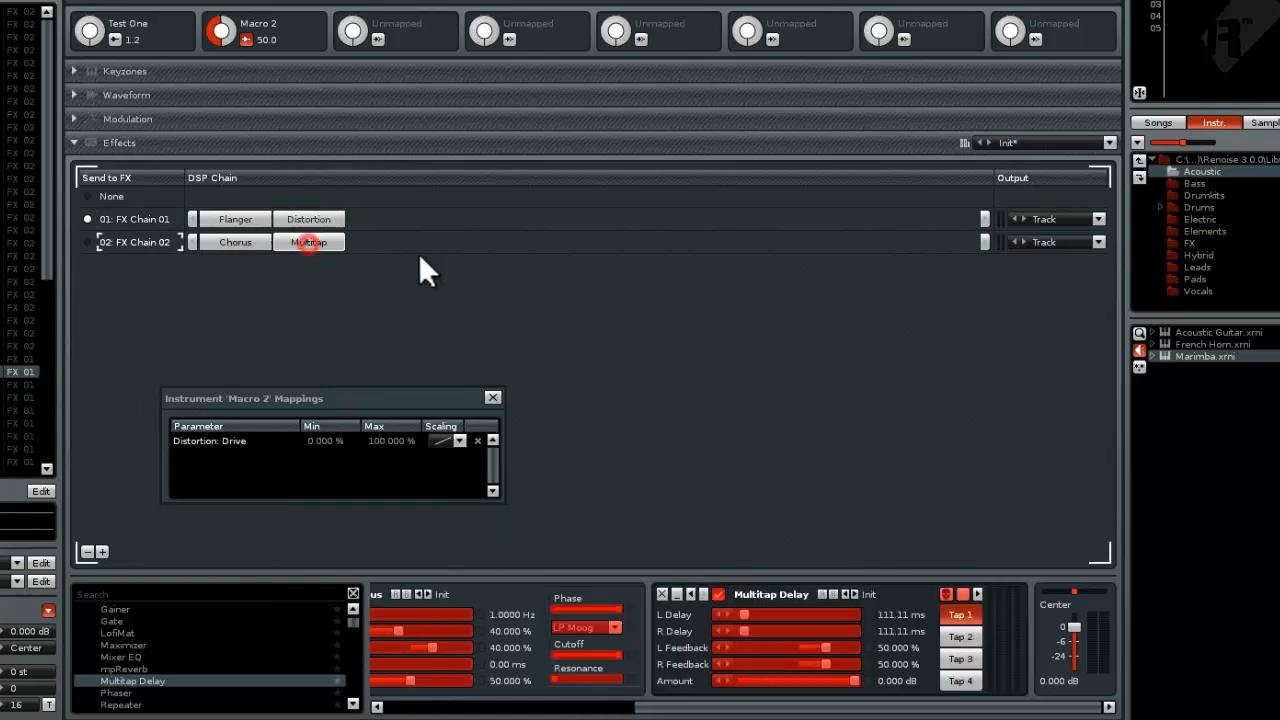
left_click(802, 680)
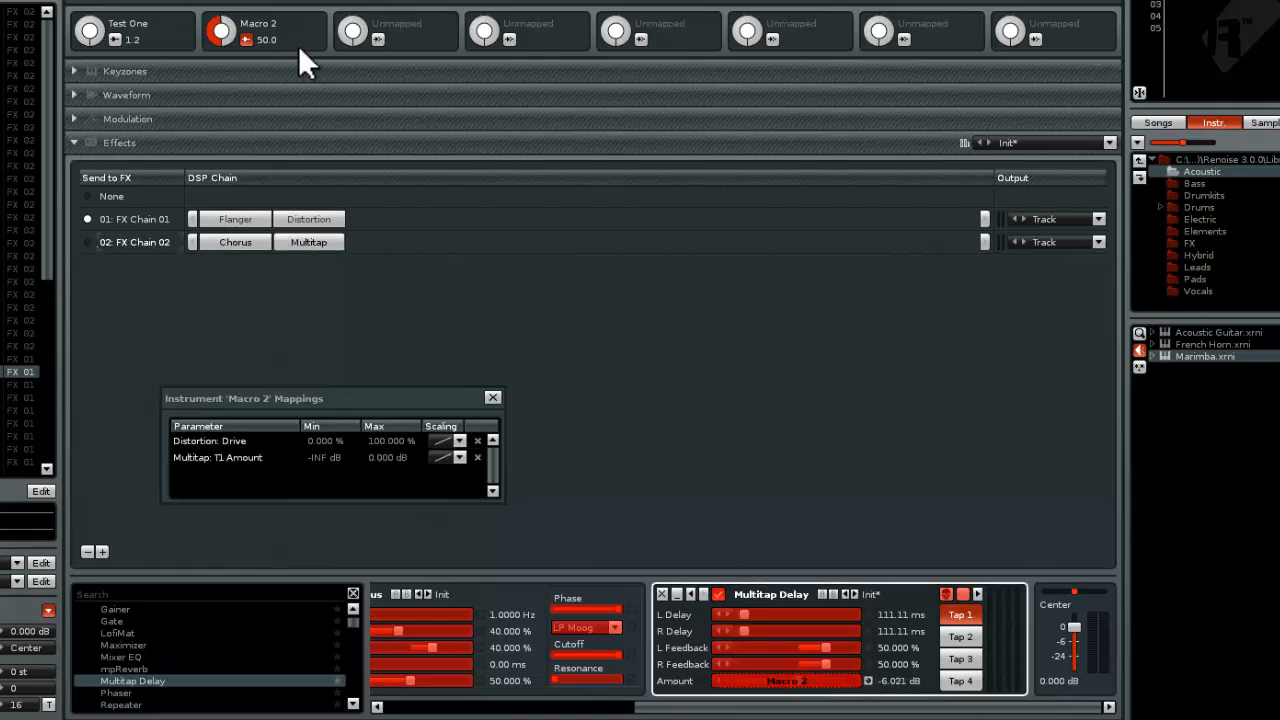
left_click(246, 40)
left_click_drag(222, 18, 120, 122)
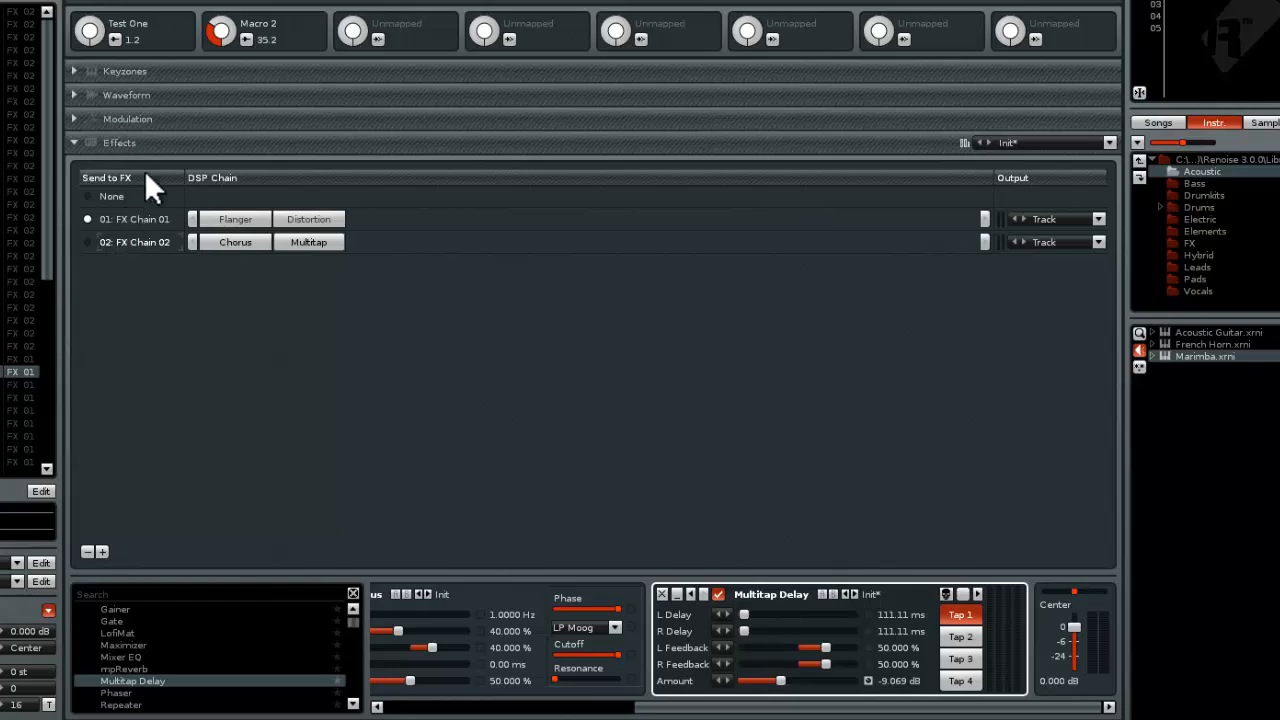
Rename the Marimba's Macro 2 as "Mappage 2"
double_click(245, 21)
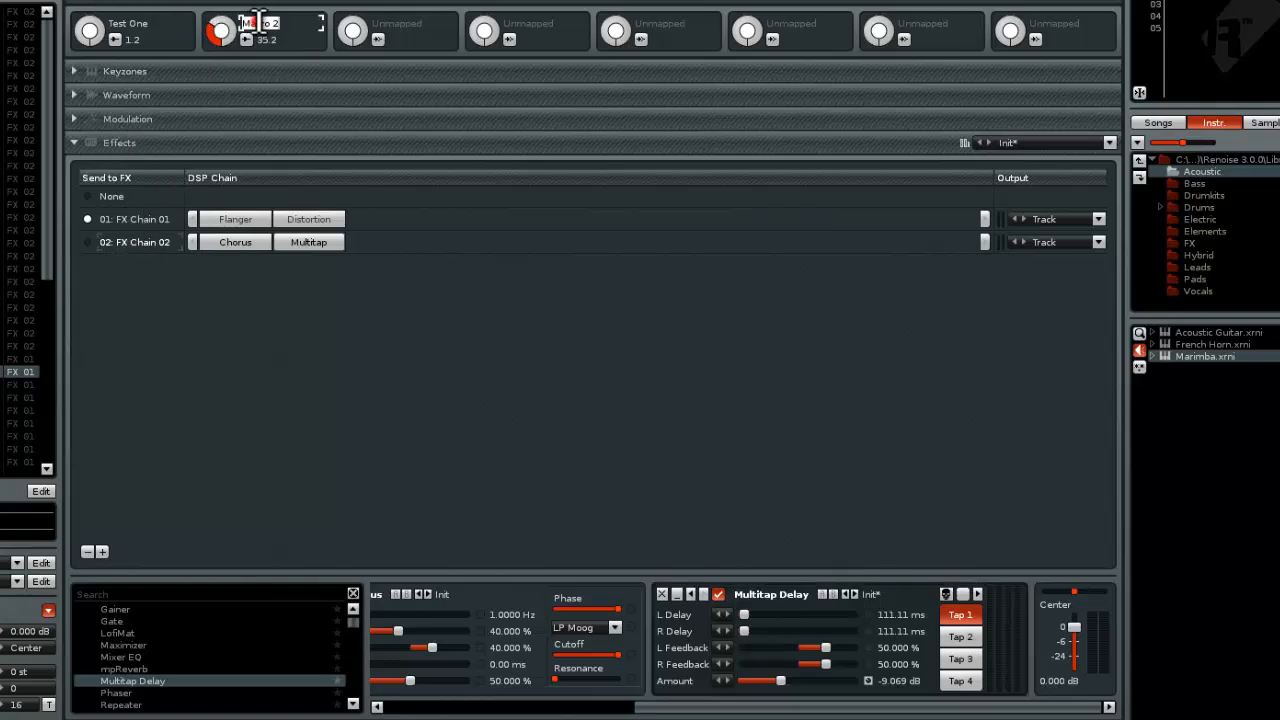
type("Mappage 2")
key("Return")
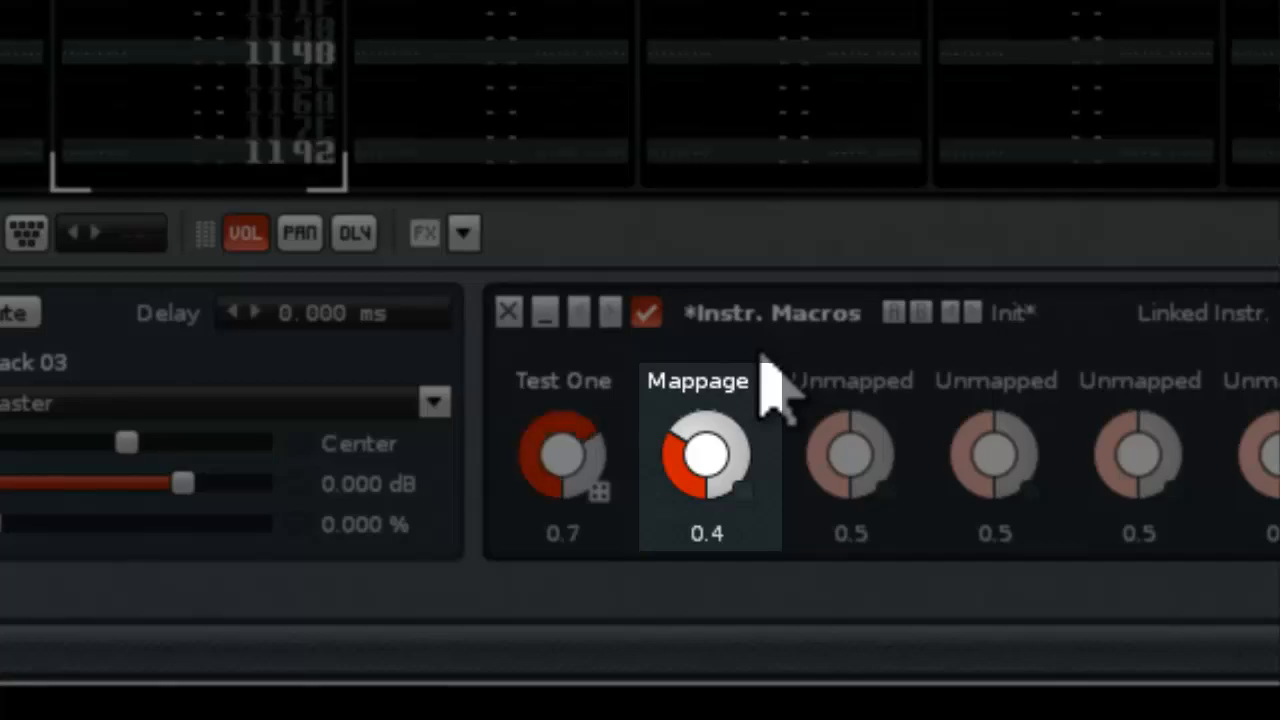
Record the Mappage 2 macro's movement as effect commands in Track 03's pattern and return to line 00
right_click(686, 430)
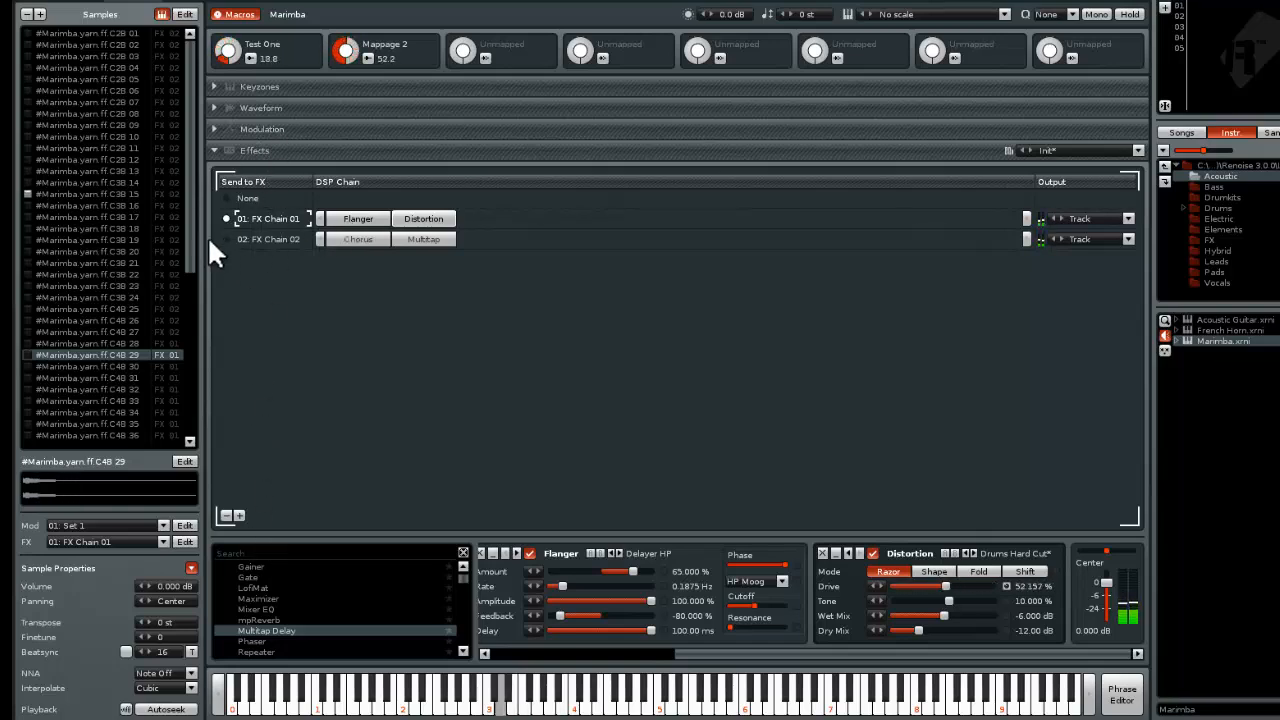
mouse_move(186, 53)
left_mouse_down()
mouse_move(190, 235)
mouse_move(186, 40)
left_mouse_up()
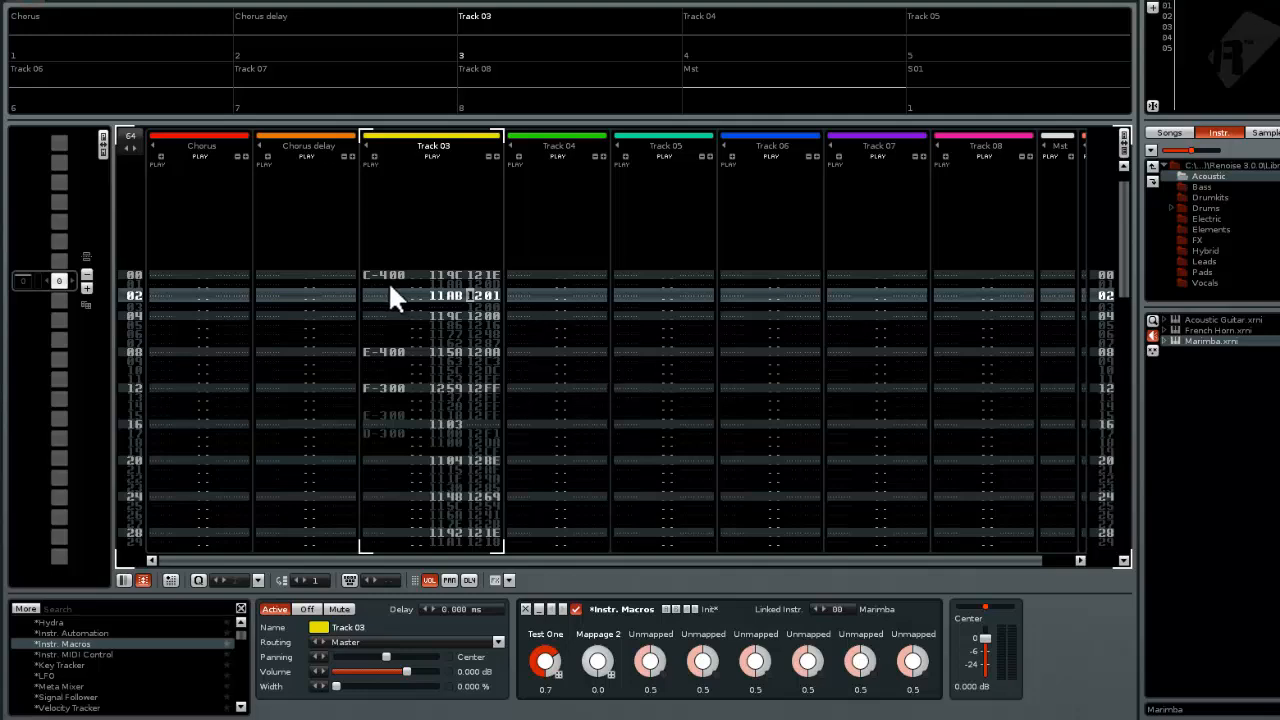
left_click(390, 290)
key("Up")
key("Up")
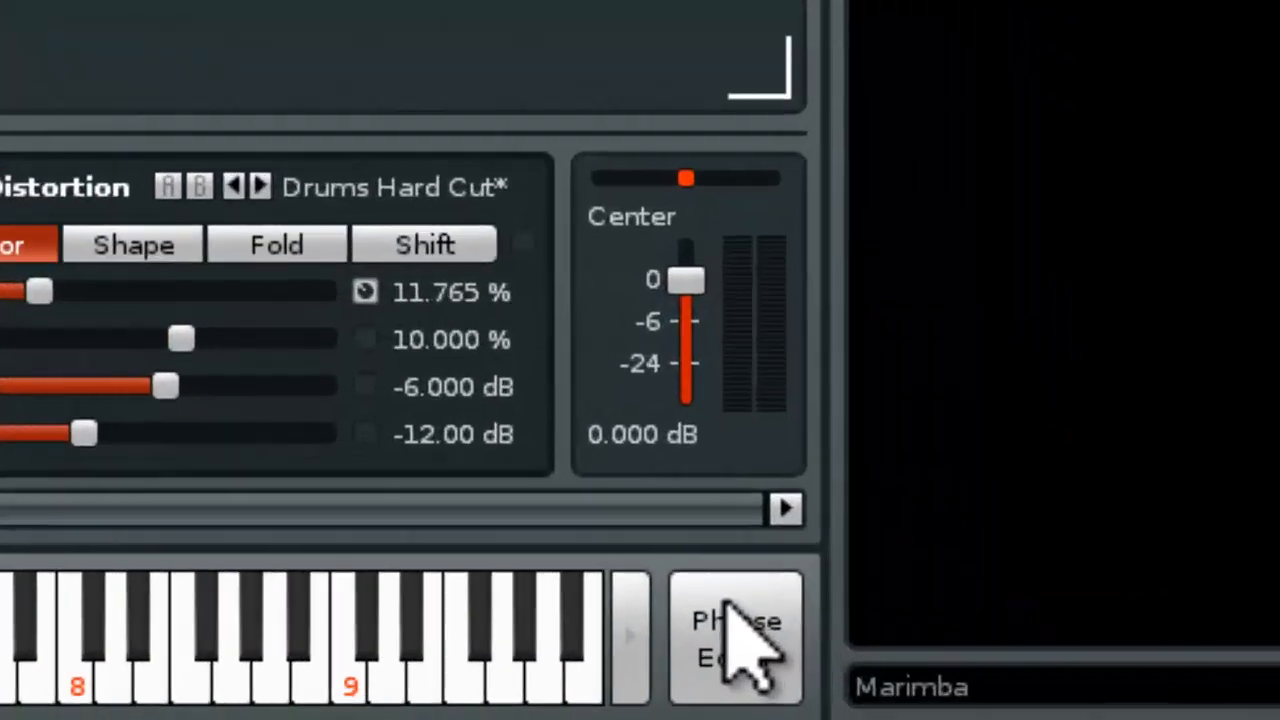
Create a new phrase for the Marimba in the Phrase Editor and compare its layout with the pattern editor
left_click(1110, 688)
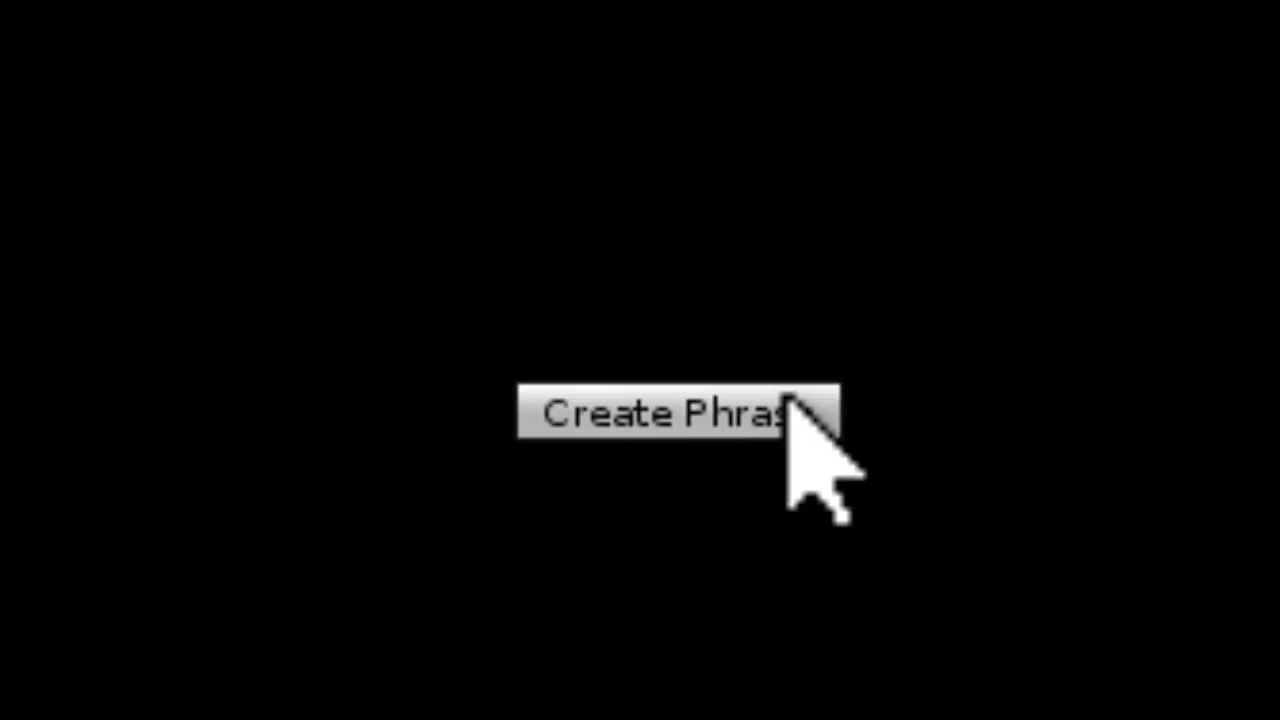
left_click(797, 400)
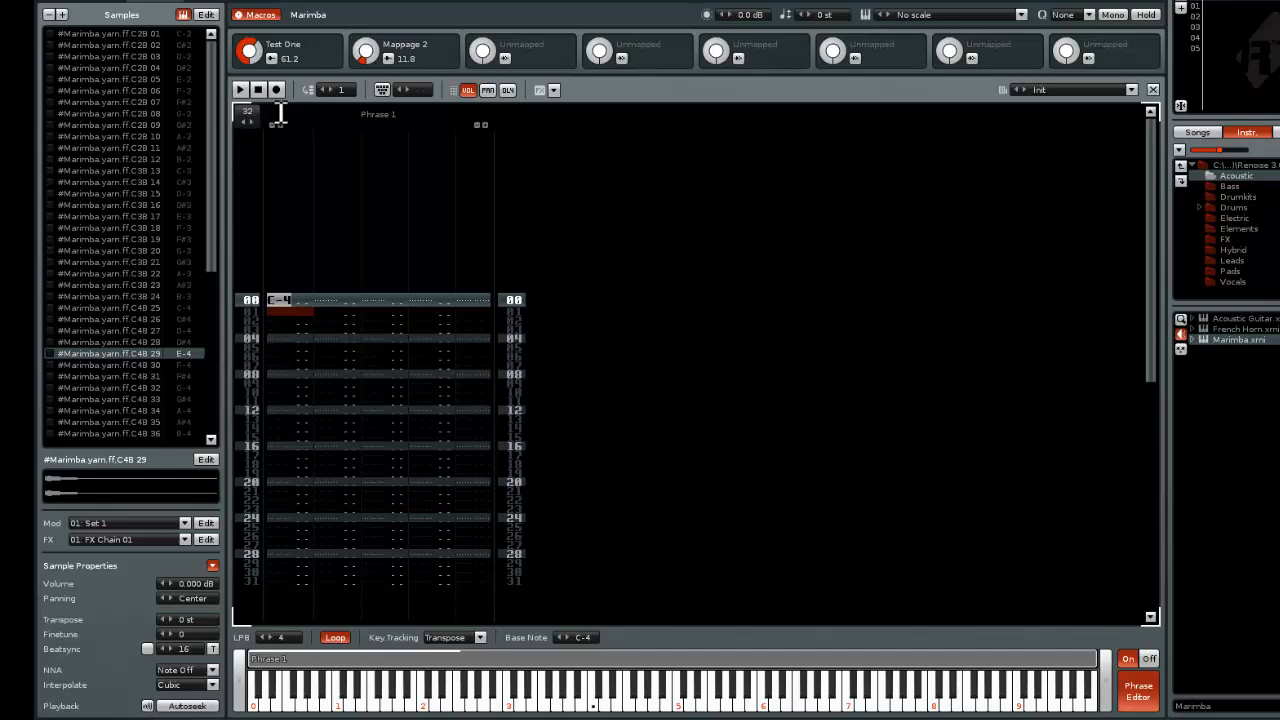
left_click(55, 2)
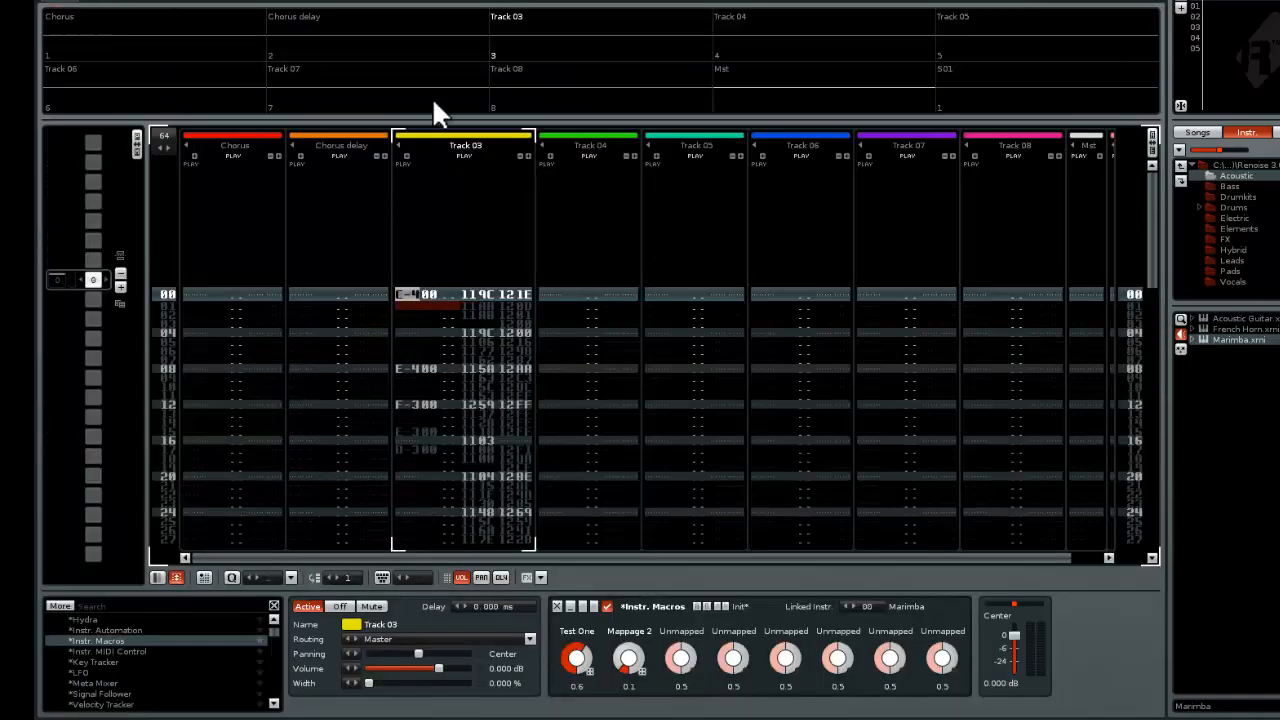
left_click(158, 1)
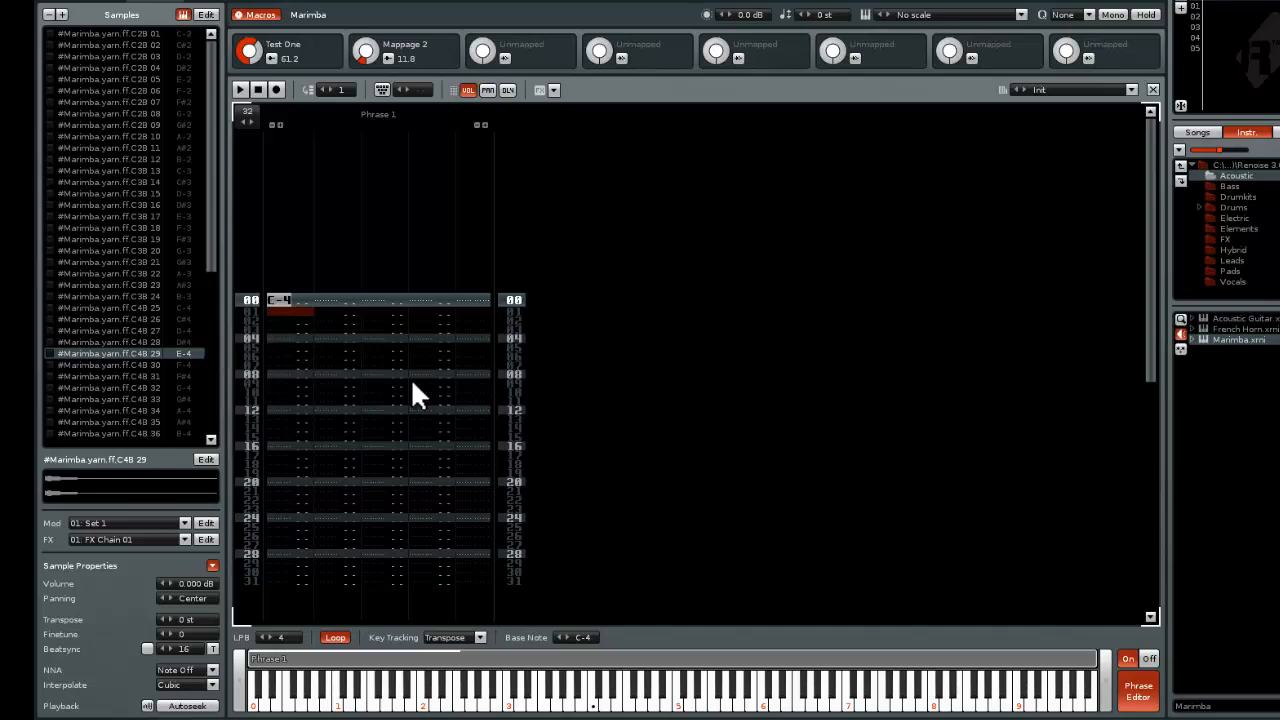
Enable editing in the phrase and enter C-3 at line 00, C-4 at line 04 and D-5 at line 06
key("z")
key("Escape")
key("z")
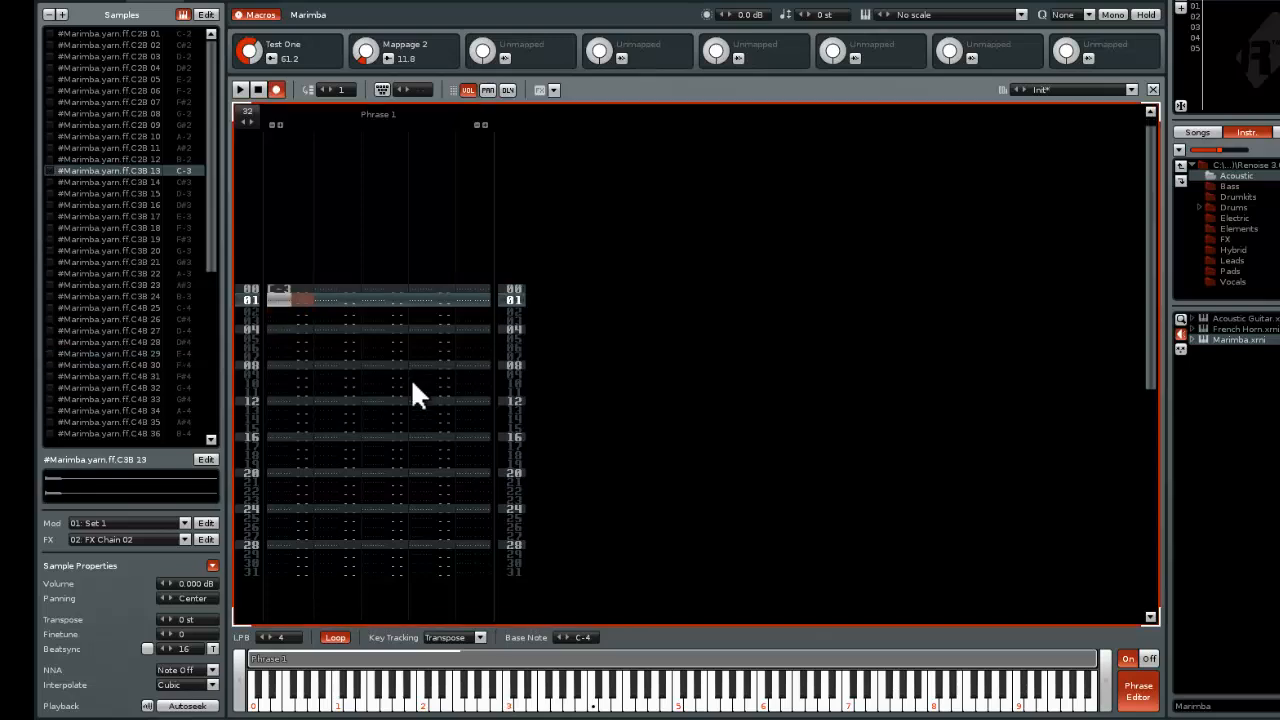
key("Down")
key("Down")
key("Down")
key("q")
key("Down")
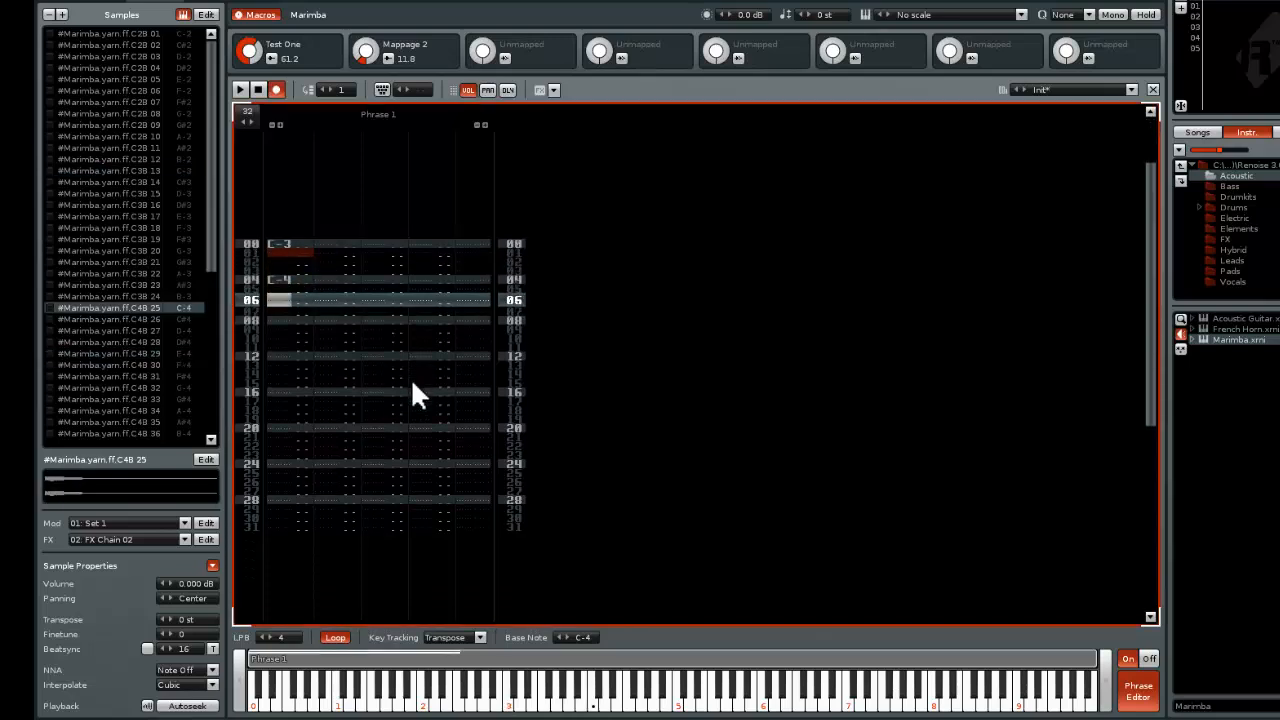
key("o")
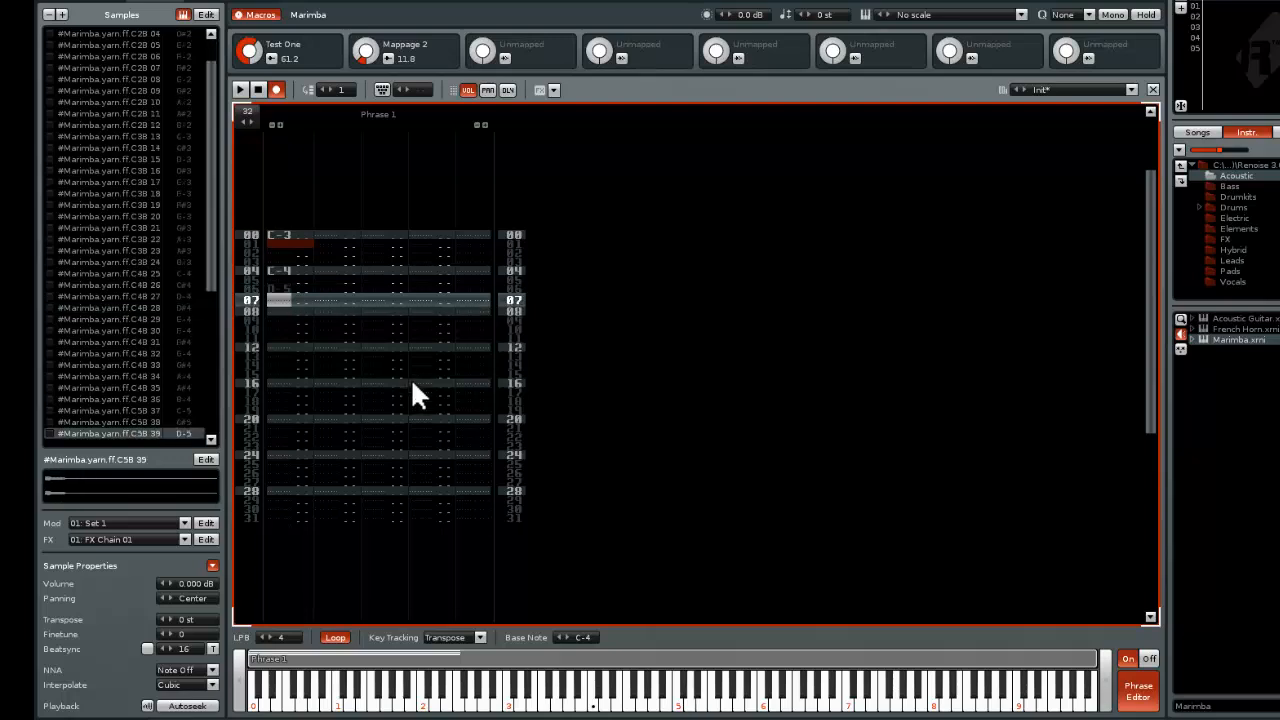
Enter C-5 at line 08 and C-4 at line 12 of the phrase
key("Down")
key("p")
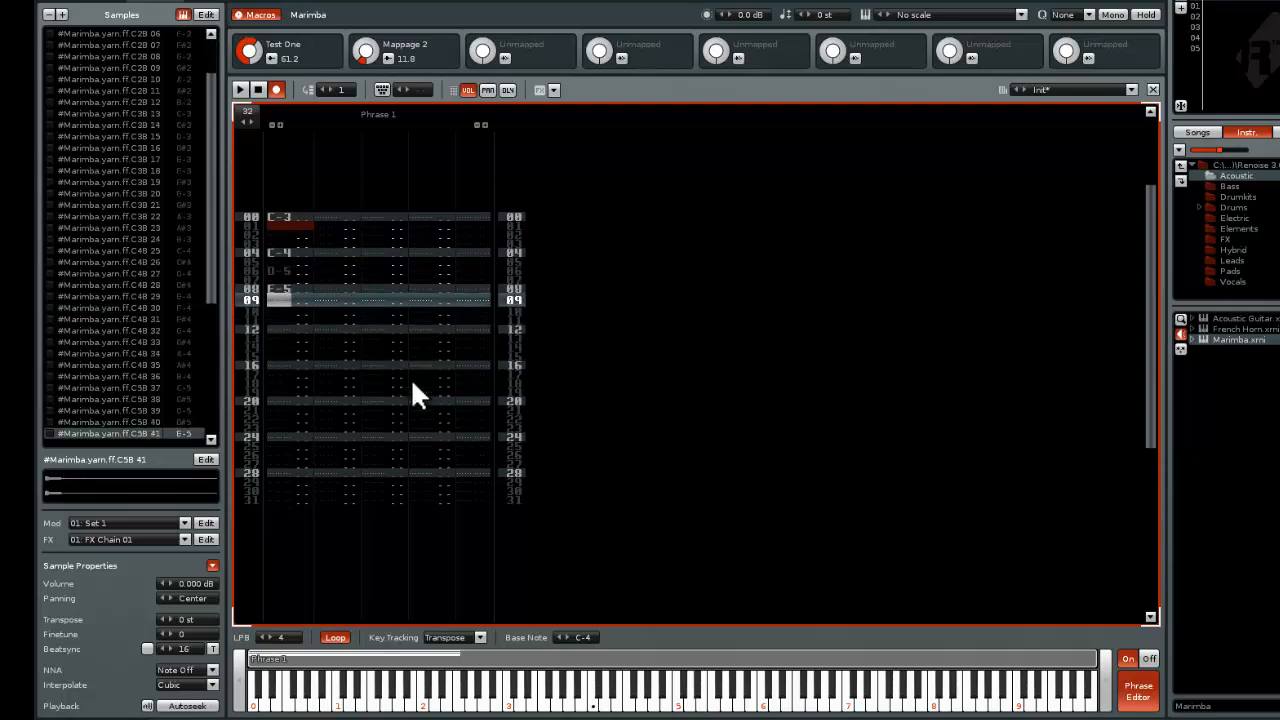
key("Up")
key("o")
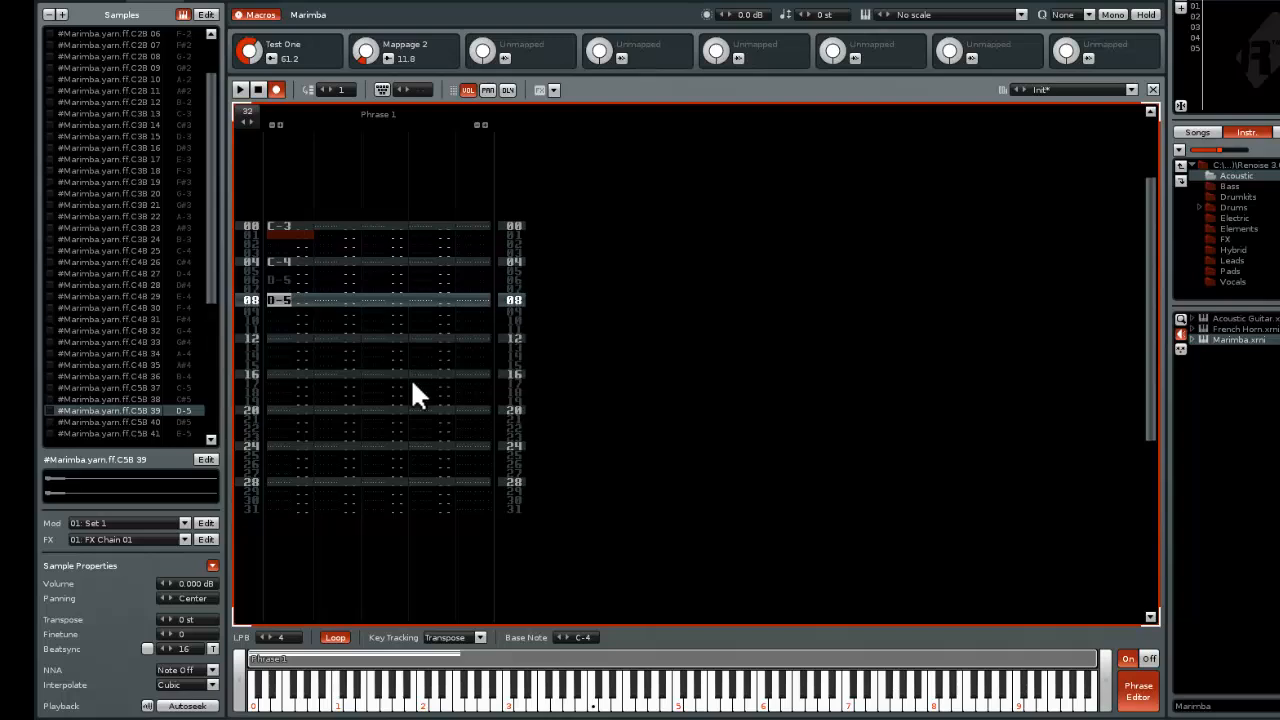
key("i")
key("Down")
key("Down")
key("Down")
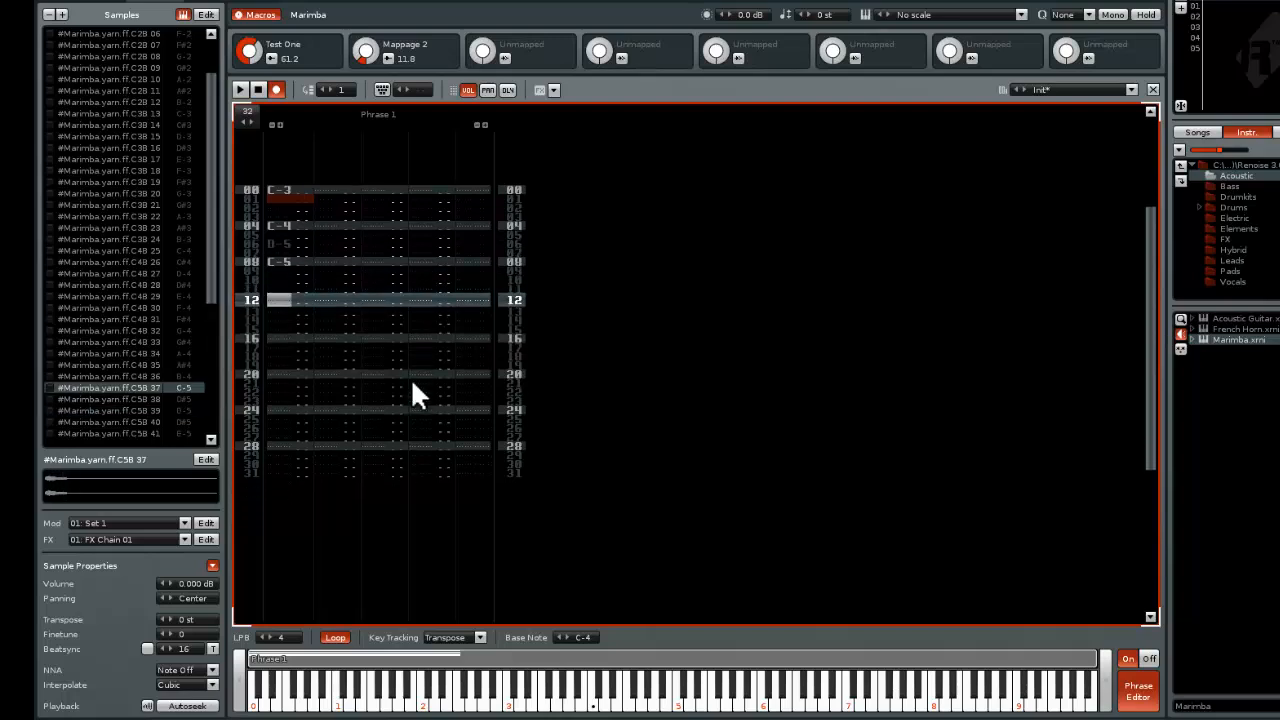
key("q")
Enter C-3 at line 16 and C-4 at line 20 of the phrase
key("Down")
key("Down")
key("Down")
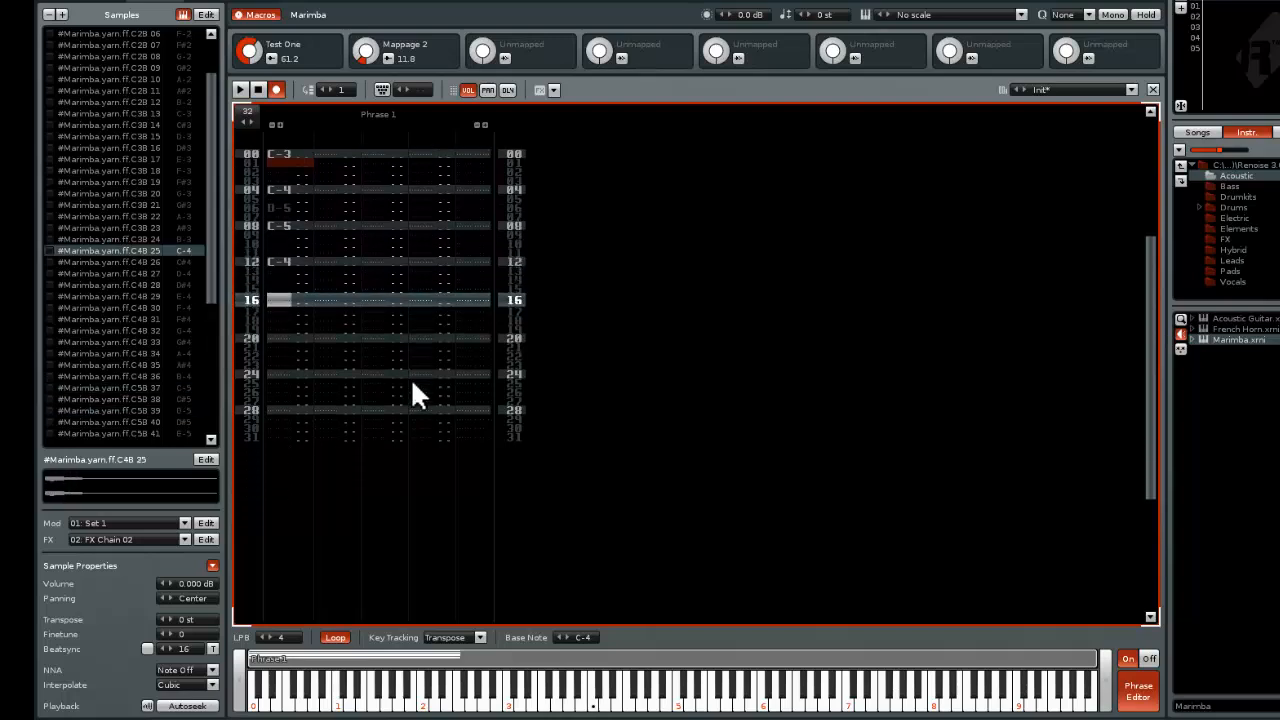
key("z")
key("Down")
Enter C-5 at line 22, D-5 at line 24, E-5 at line 26 and D-5 at line 28 of the phrase
key("Down")
key("Down")
key("q")
key("Down")
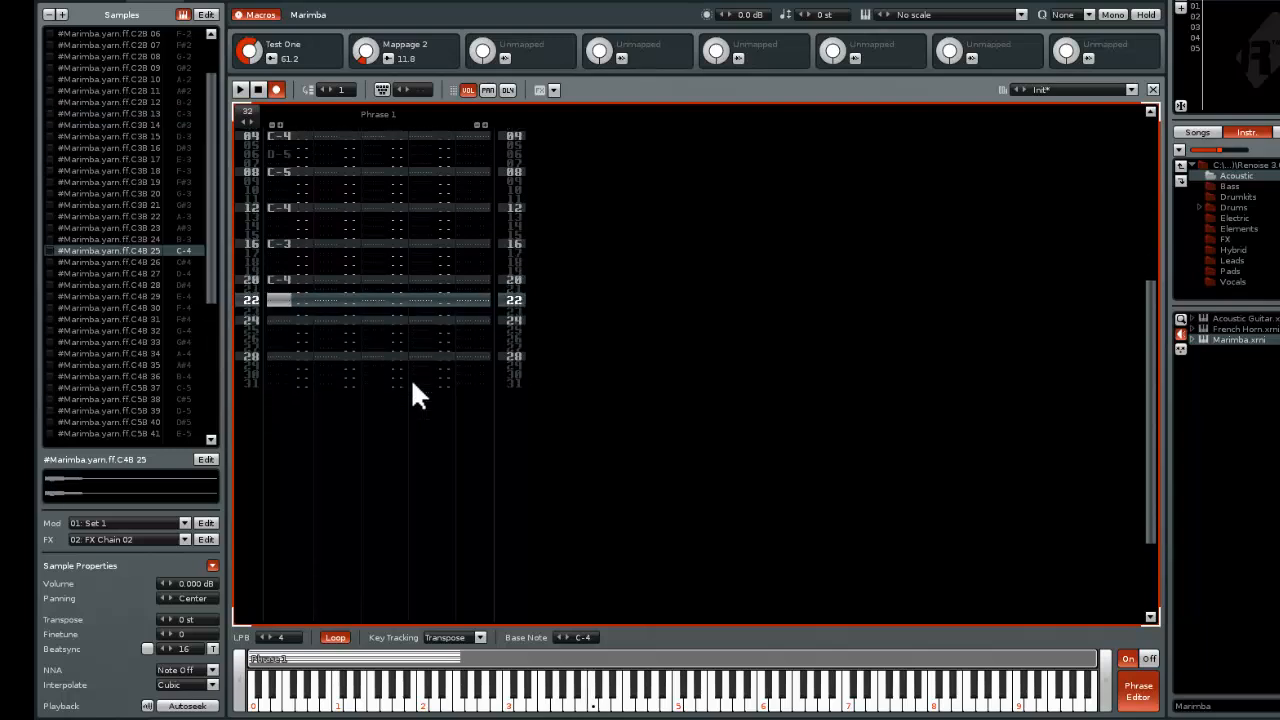
key("i")
key("Down")
key("o")
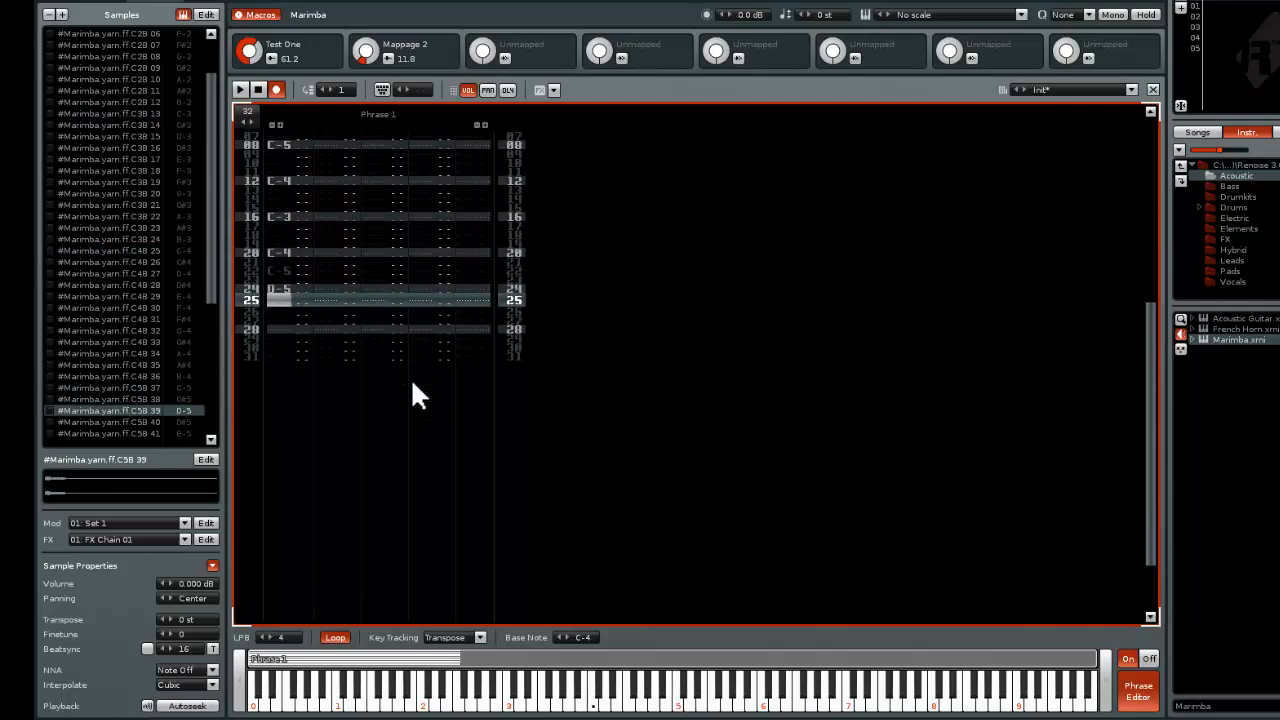
key("Down")
key("p")
key("Down")
key("o")
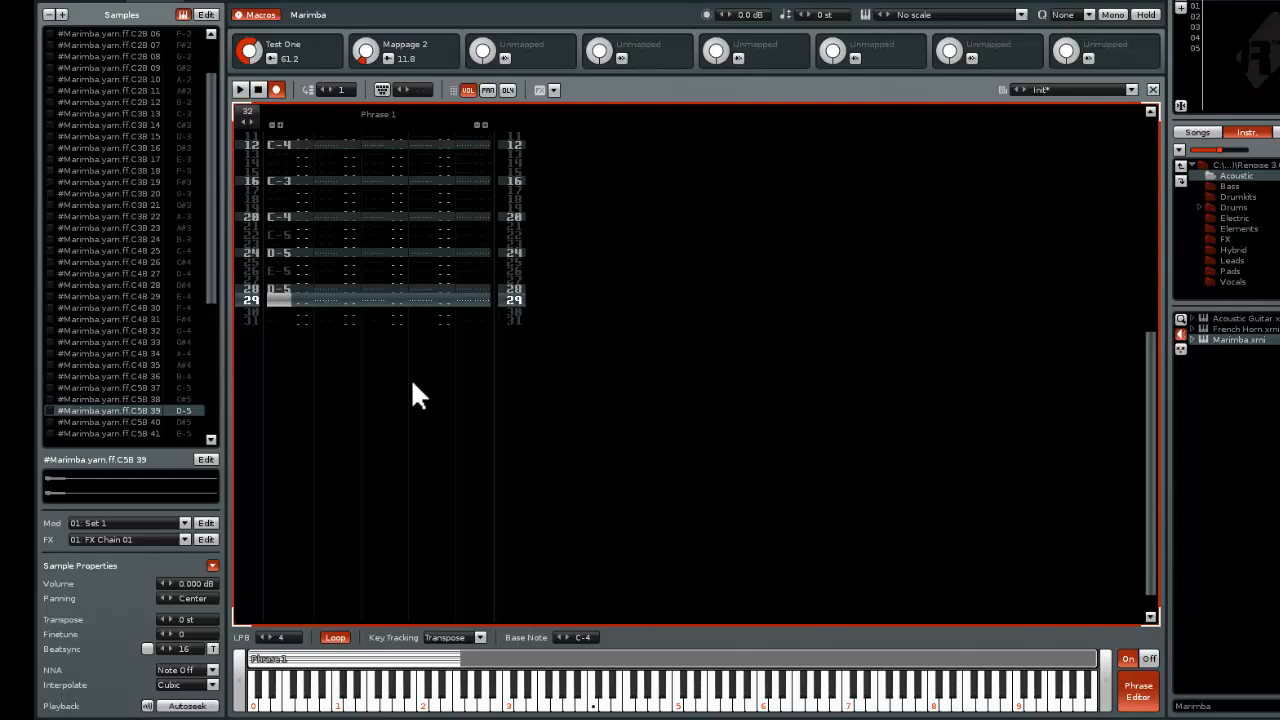
Play the phrase to hear the melody, bring its opening lines into view, and leave edit mode
left_click(240, 90)
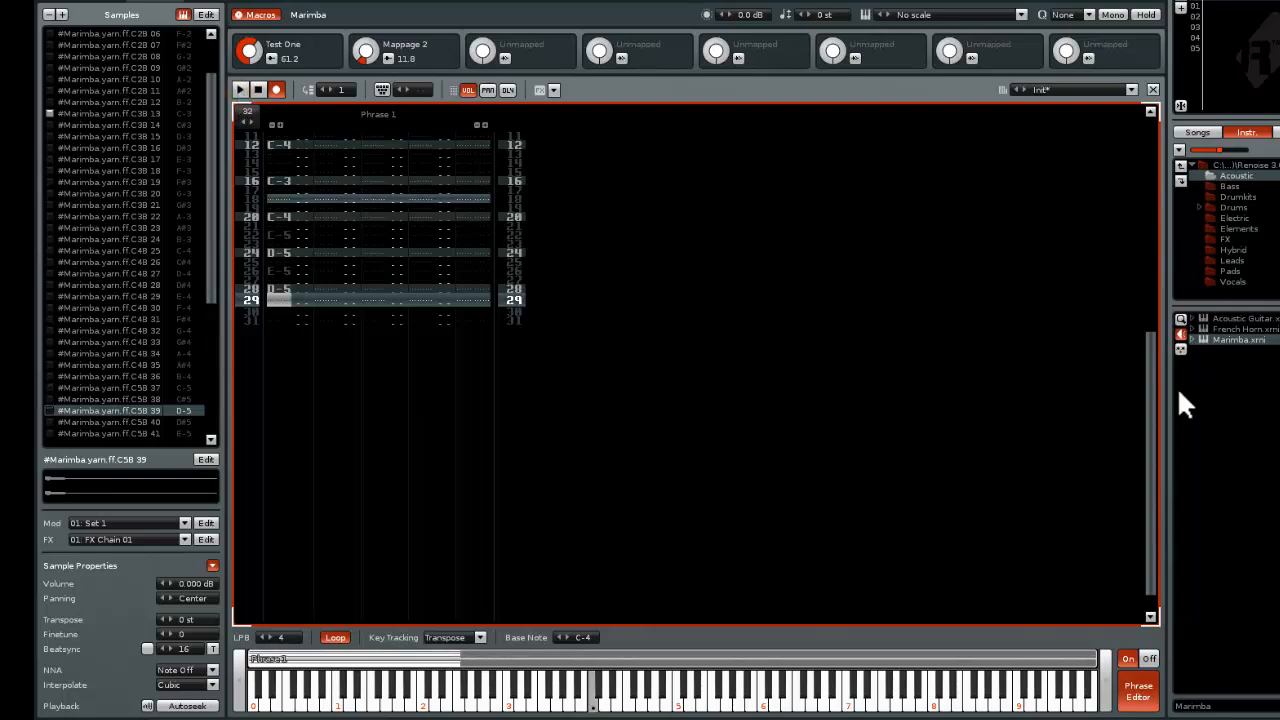
left_click_drag(1149, 383, 1149, 193)
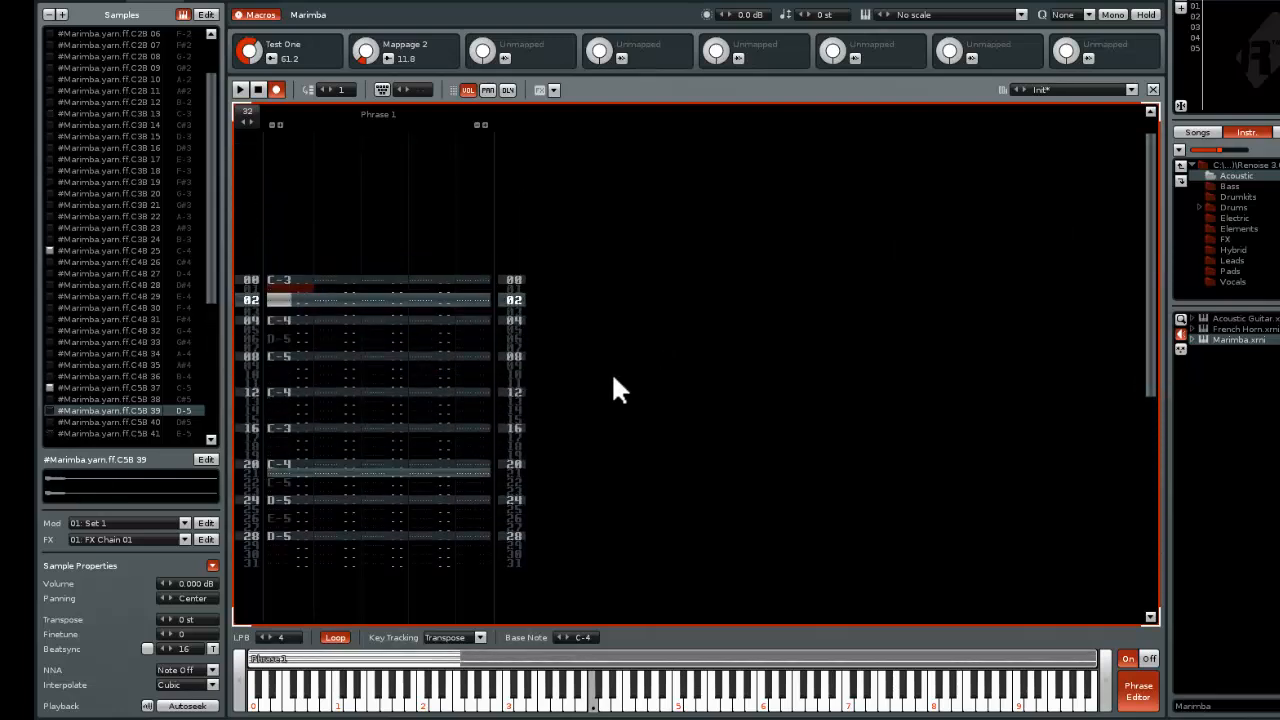
key("Escape")
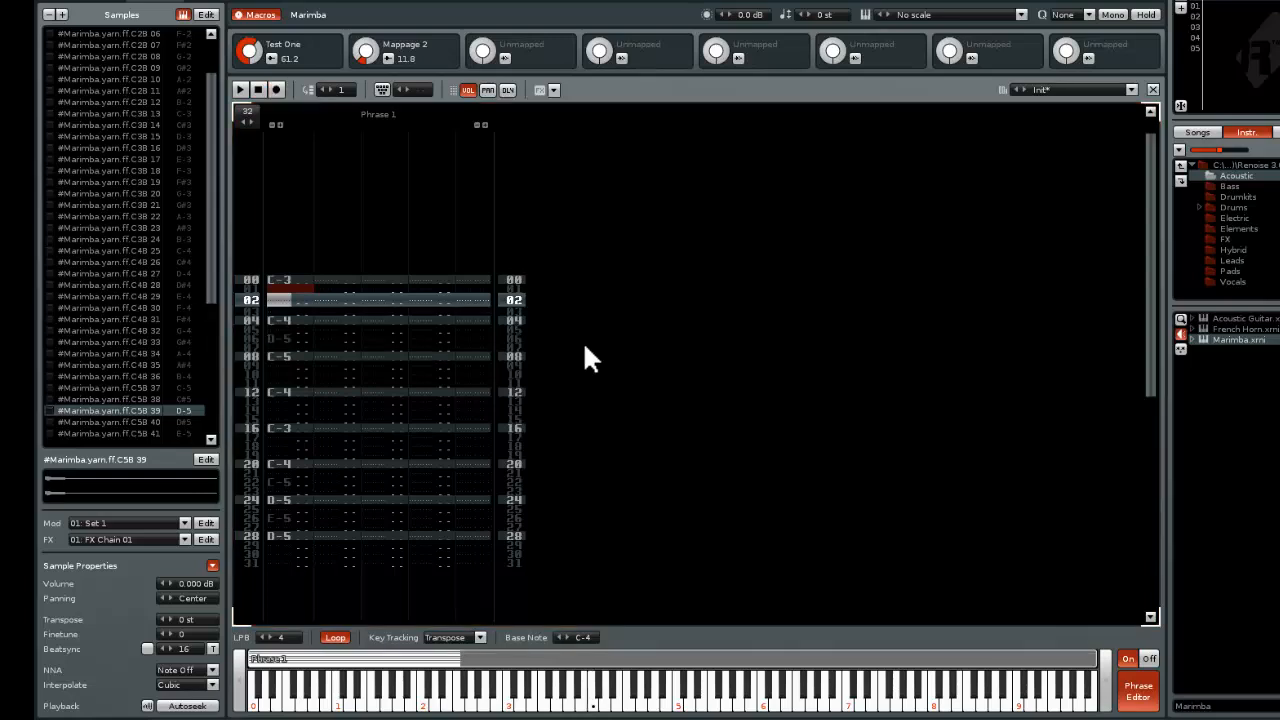
Remove the spare note columns from Phrase 1, leaving a single note column with its effect column
key("Right")
key("Left")
key("Left")
key("Left")
left_click(478, 126)
left_click(446, 126)
left_click(274, 125)
left_click(273, 125)
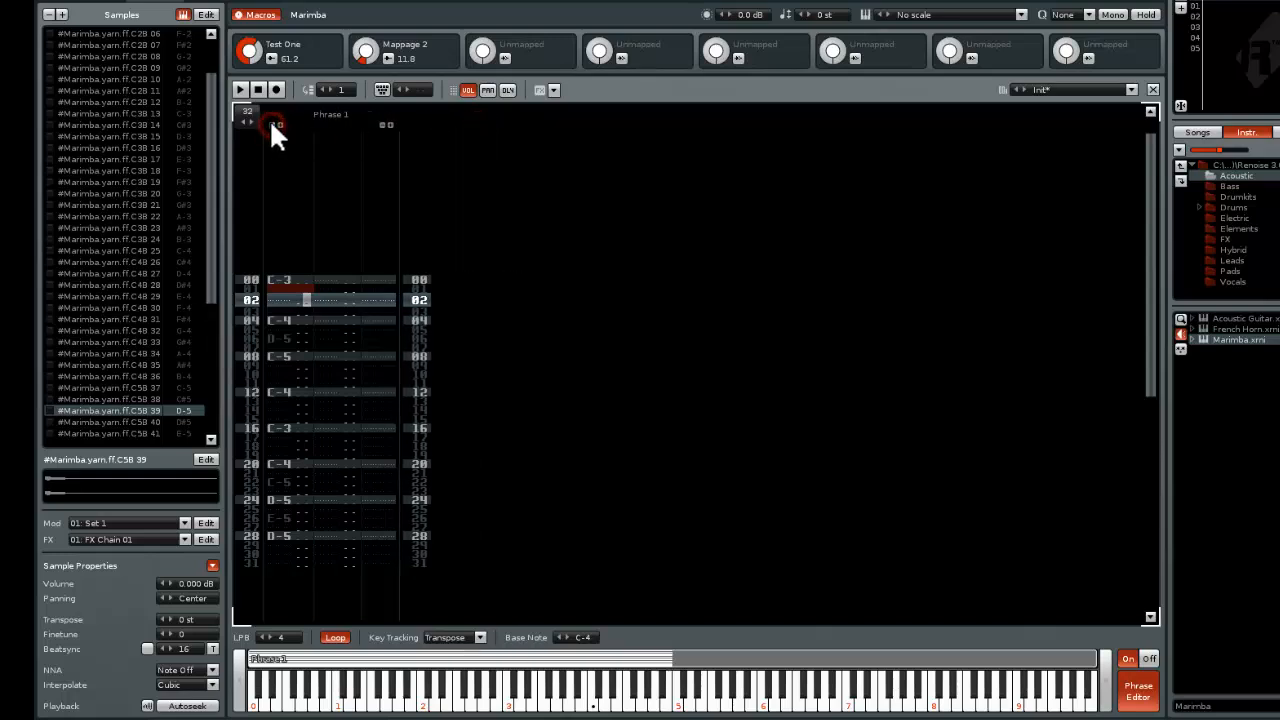
left_click(273, 125)
Enter G00 glide commands in the phrase's effect column from line 4 down through line 11
key("Down")
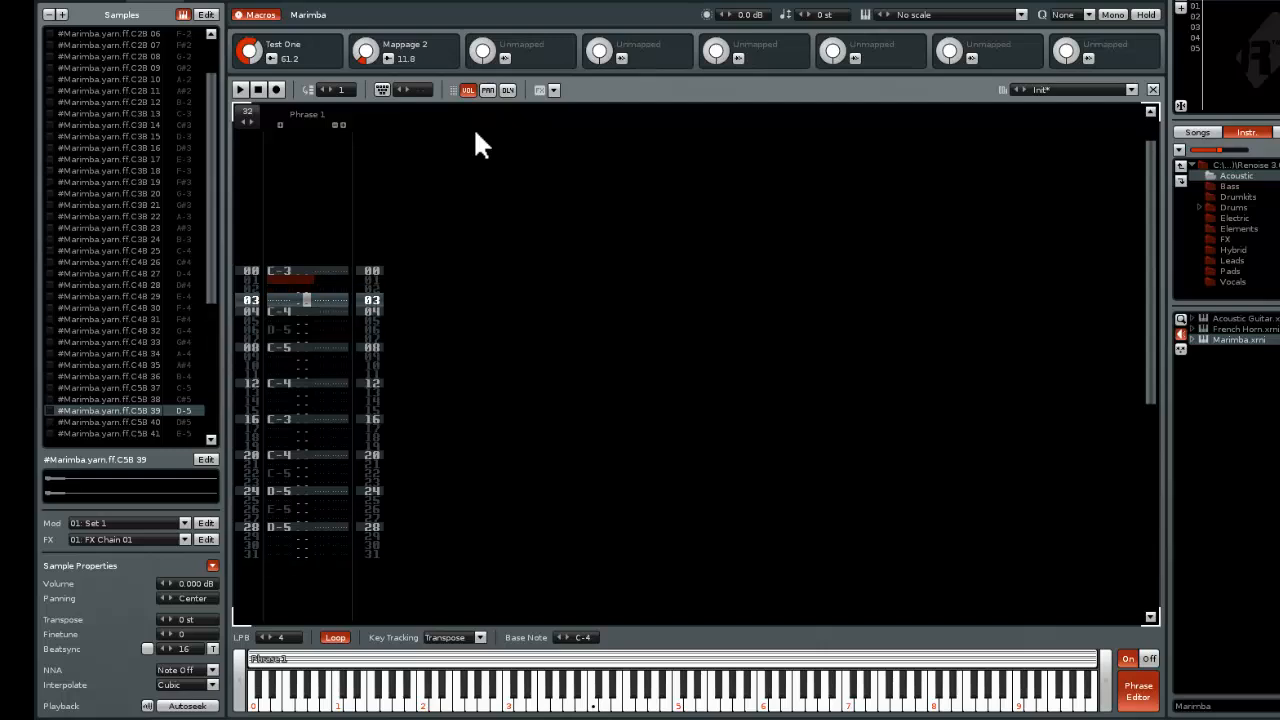
key("Down")
key("Right")
key("g")
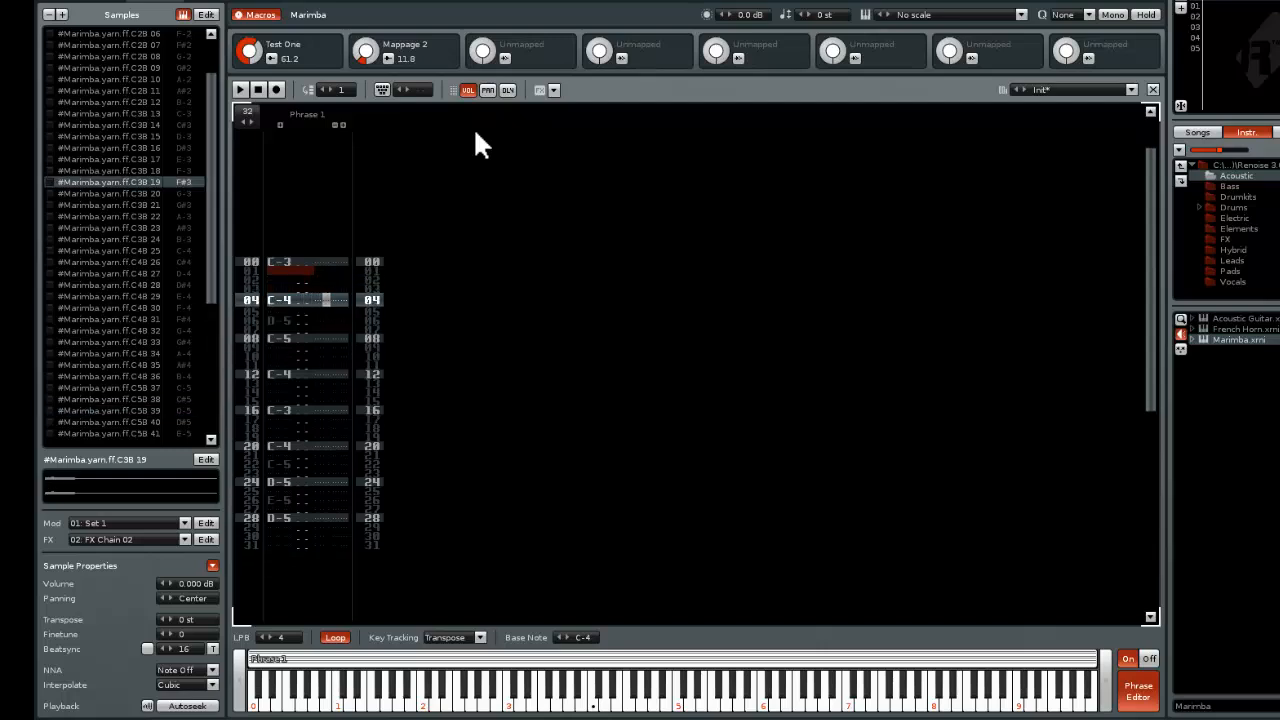
key("Escape")
type("gg")
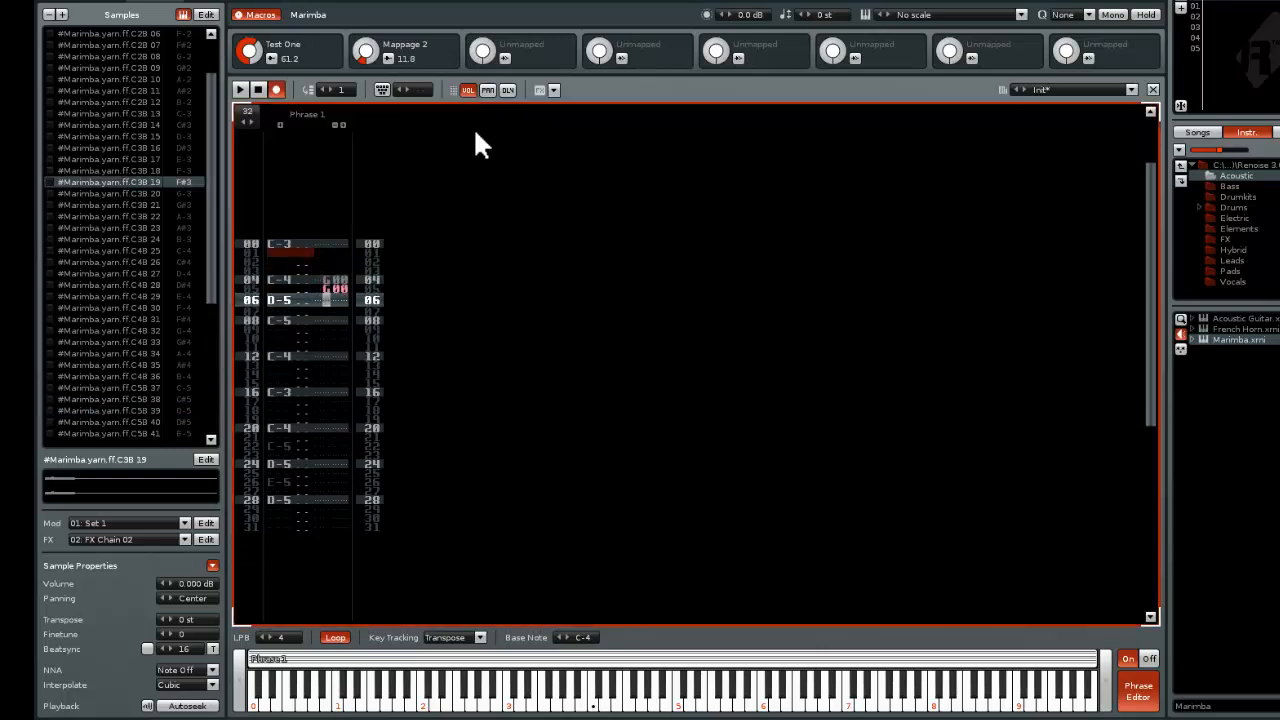
type("ggggg")
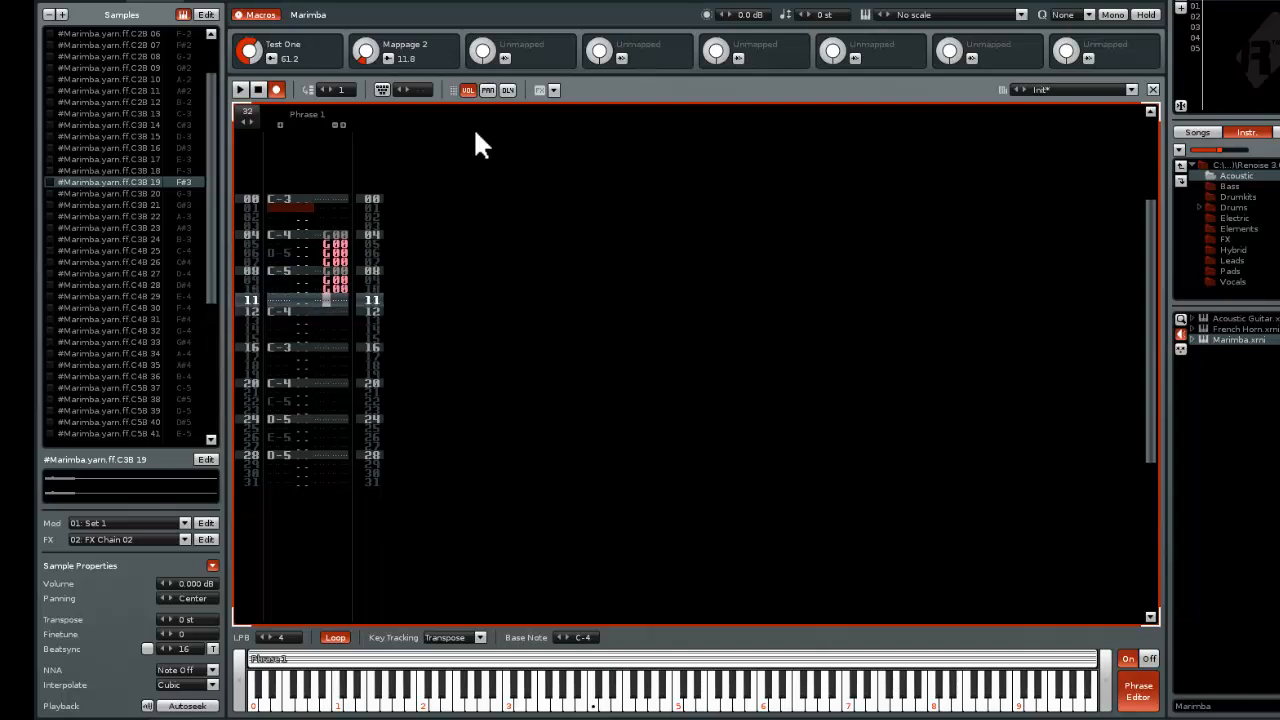
Set the glide commands on lines 4 to 11 to G20 and play the phrase to hear them
key("Up")
key("Up")
key("Up")
key("Up")
key("Up")
key("Up")
key("Up")
key("Right")
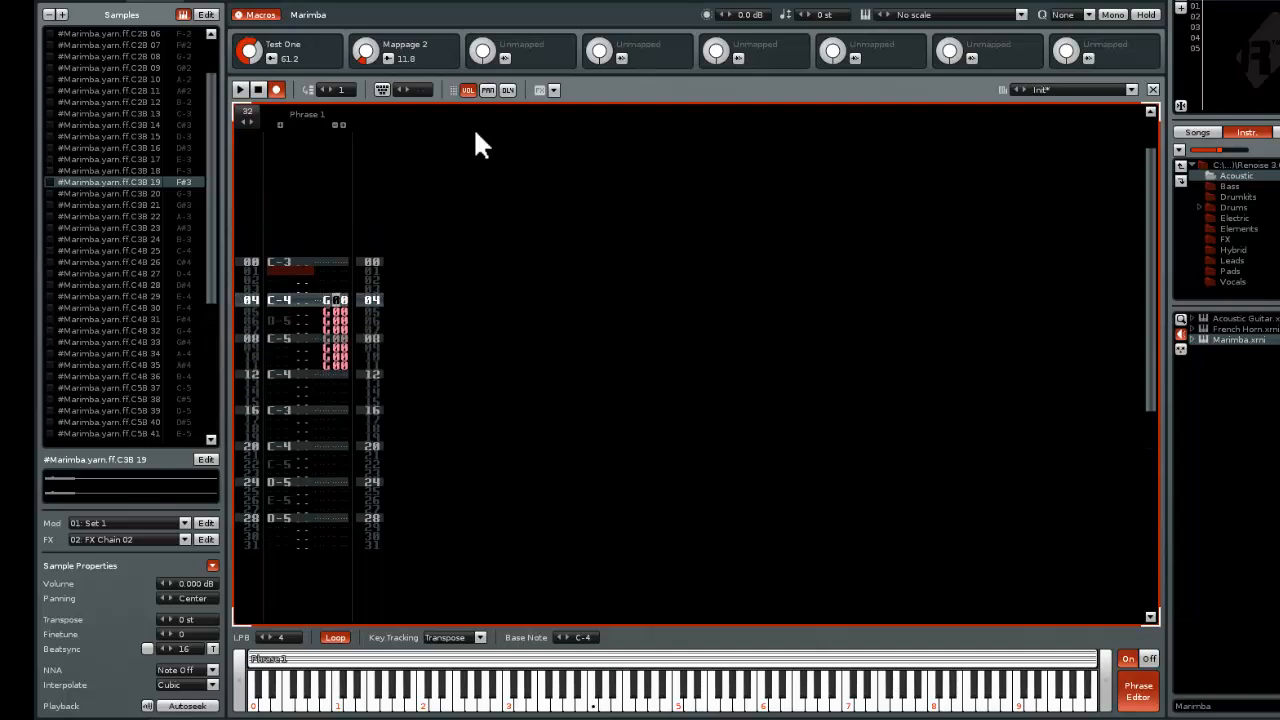
type("22222222")
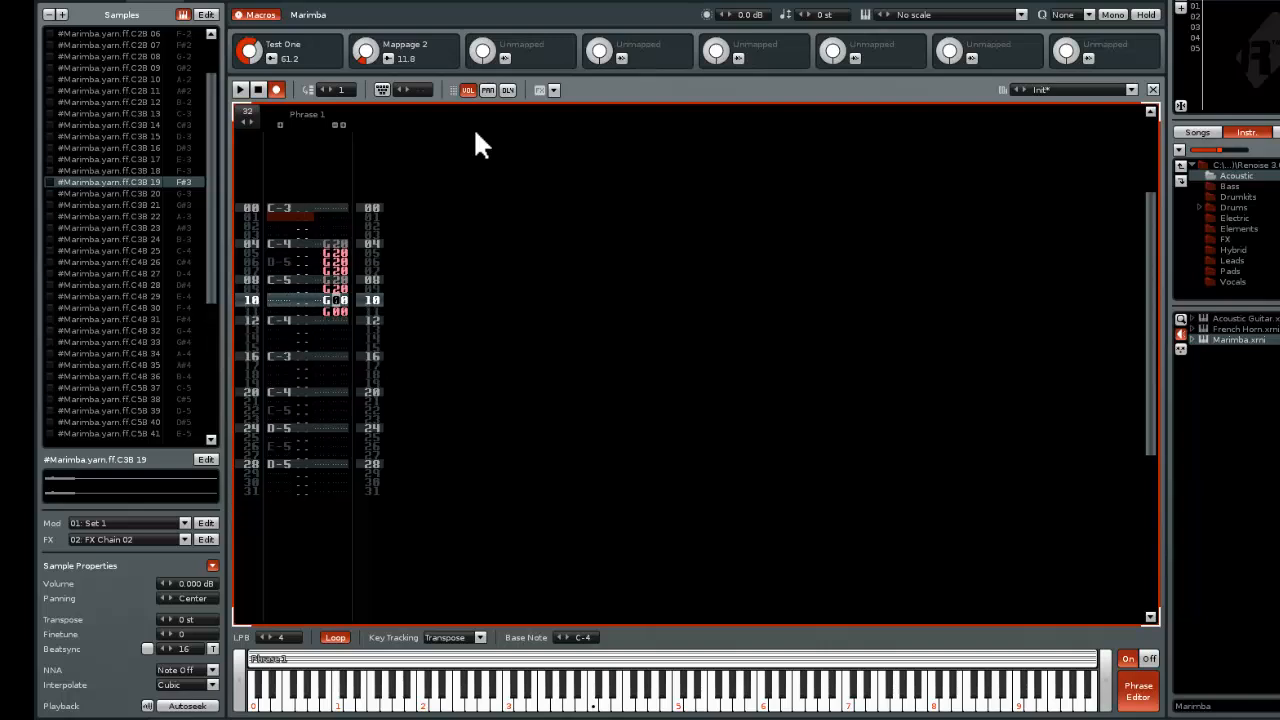
key("Escape")
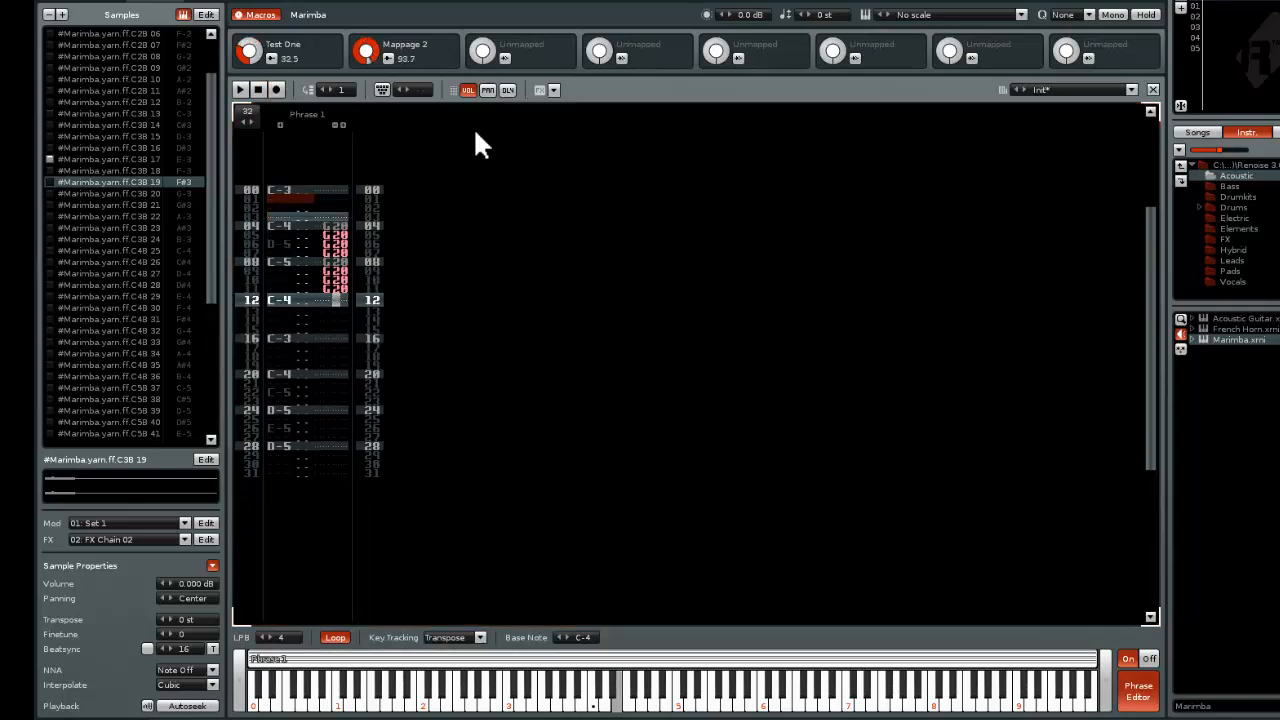
Set the glide commands on lines 4 to 11 to G30 and leave edit mode
key("Escape")
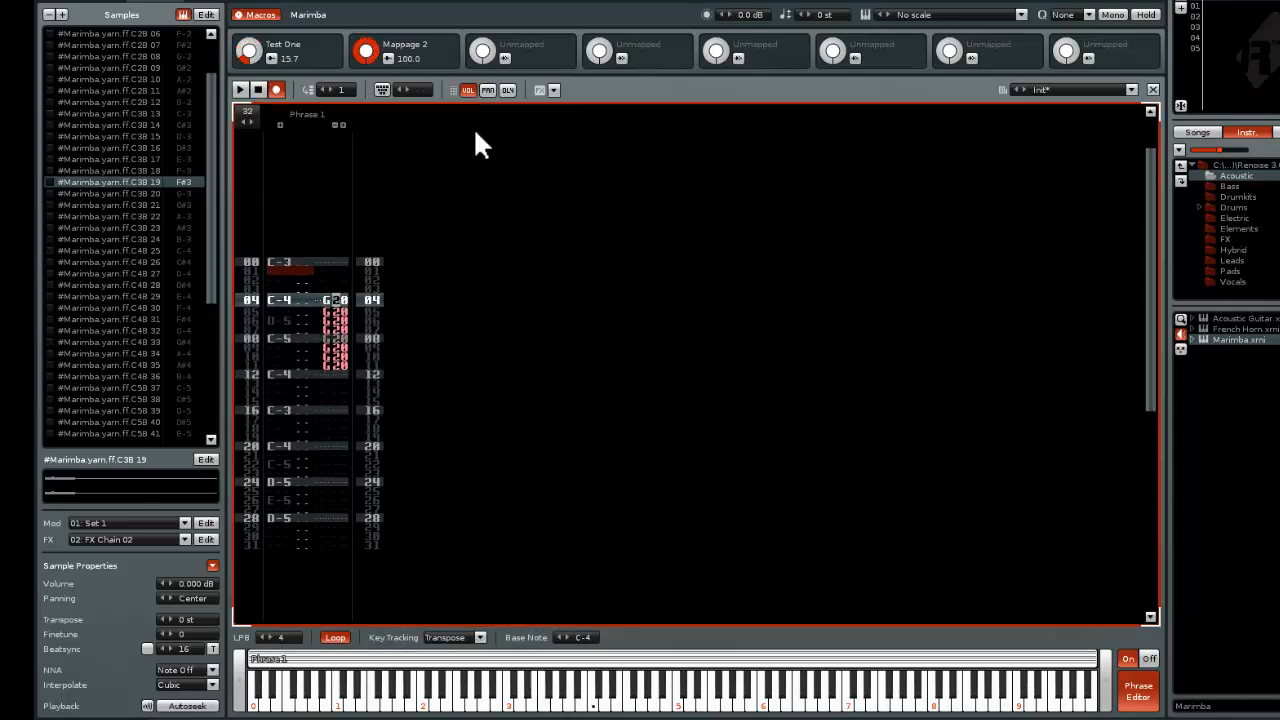
key("Up")
type("33333333")
key("Escape")
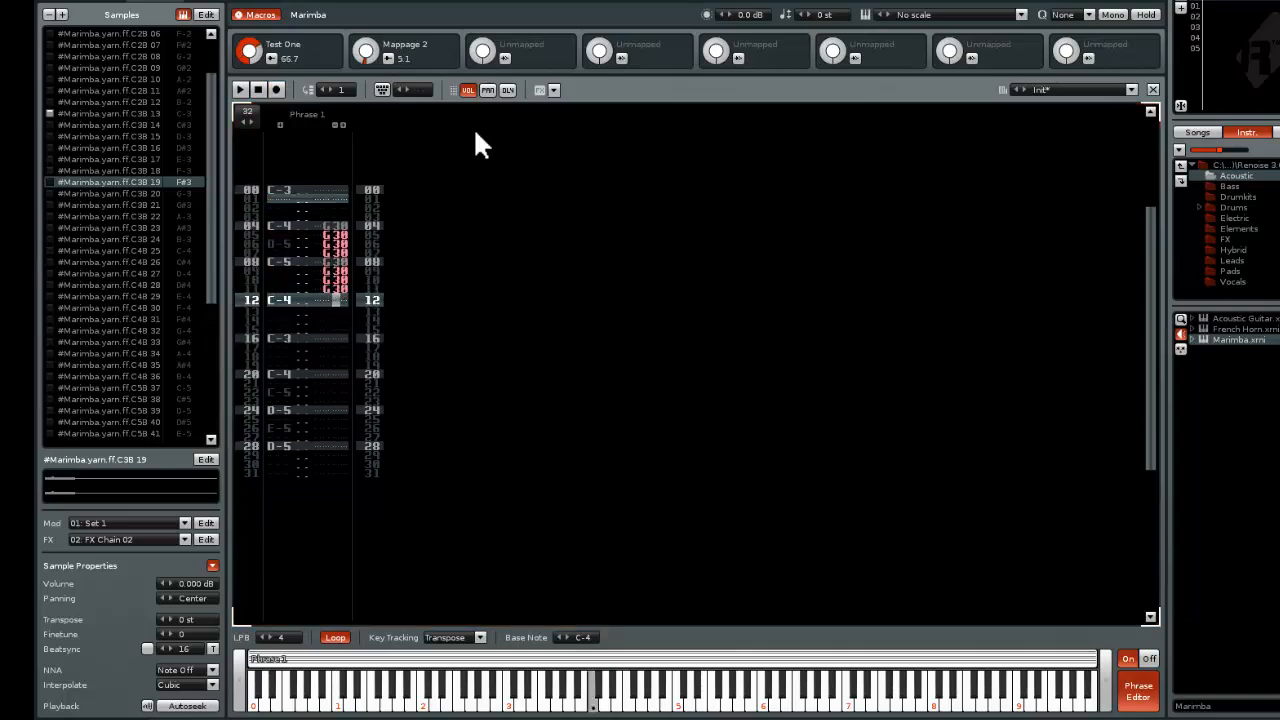
Delete the glide commands from line 6 onward, keeping G30 only on lines 4 and 5
key("Up")
key("Up")
key("Up")
key("Up")
key("Up")
key("Up")
key("Down")
key("Left")
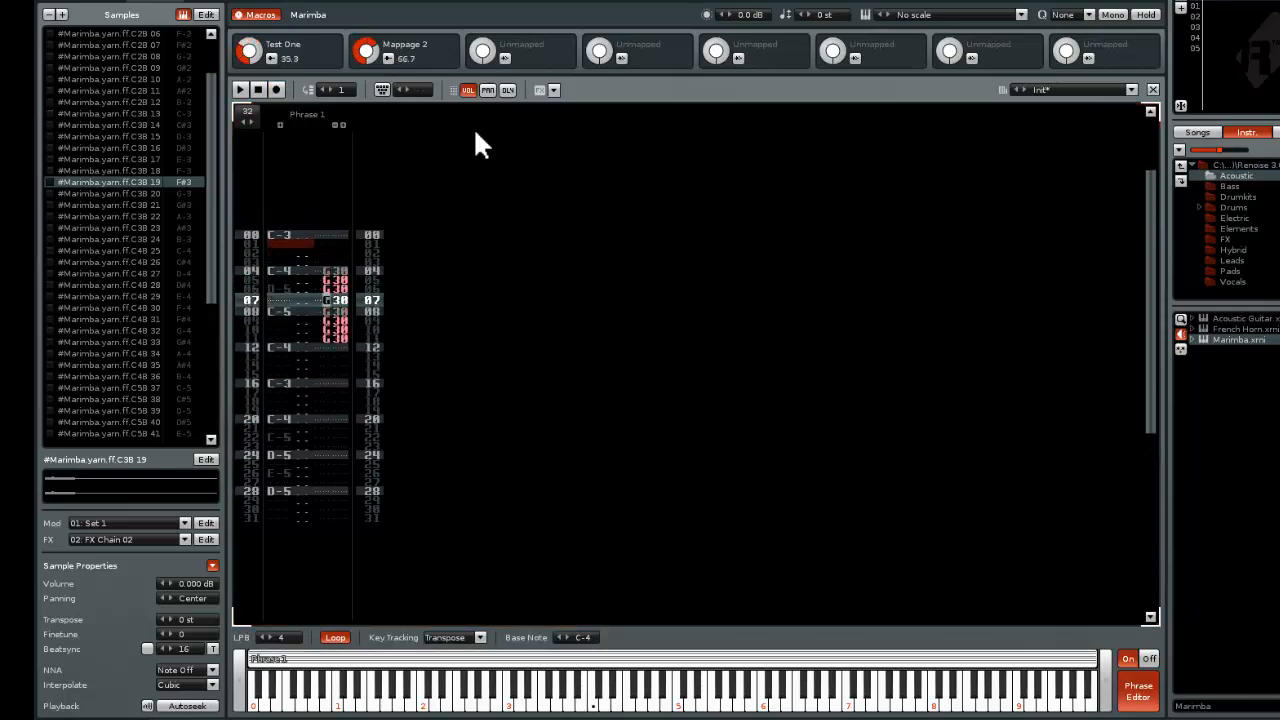
key("Up")
key("Up")
key("Escape")
key("Down")
key("Delete")
key("Delete")
key("Delete")
key("Delete")
key("Delete")
key("Delete")
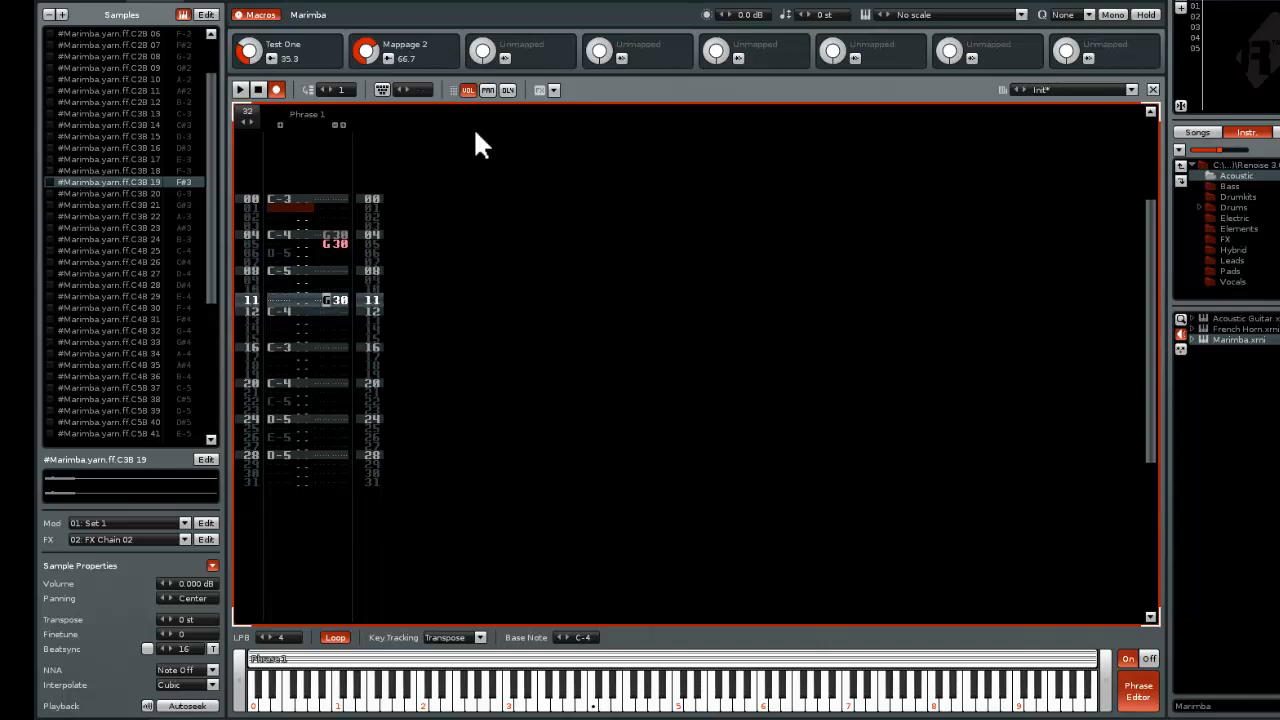
Return to line 4 and show the panning and delay columns in Phrase 1
key("Up")
key("Up")
key("Up")
key("Up")
key("Up")
key("Left")
key("Up")
key("Up")
key("Up")
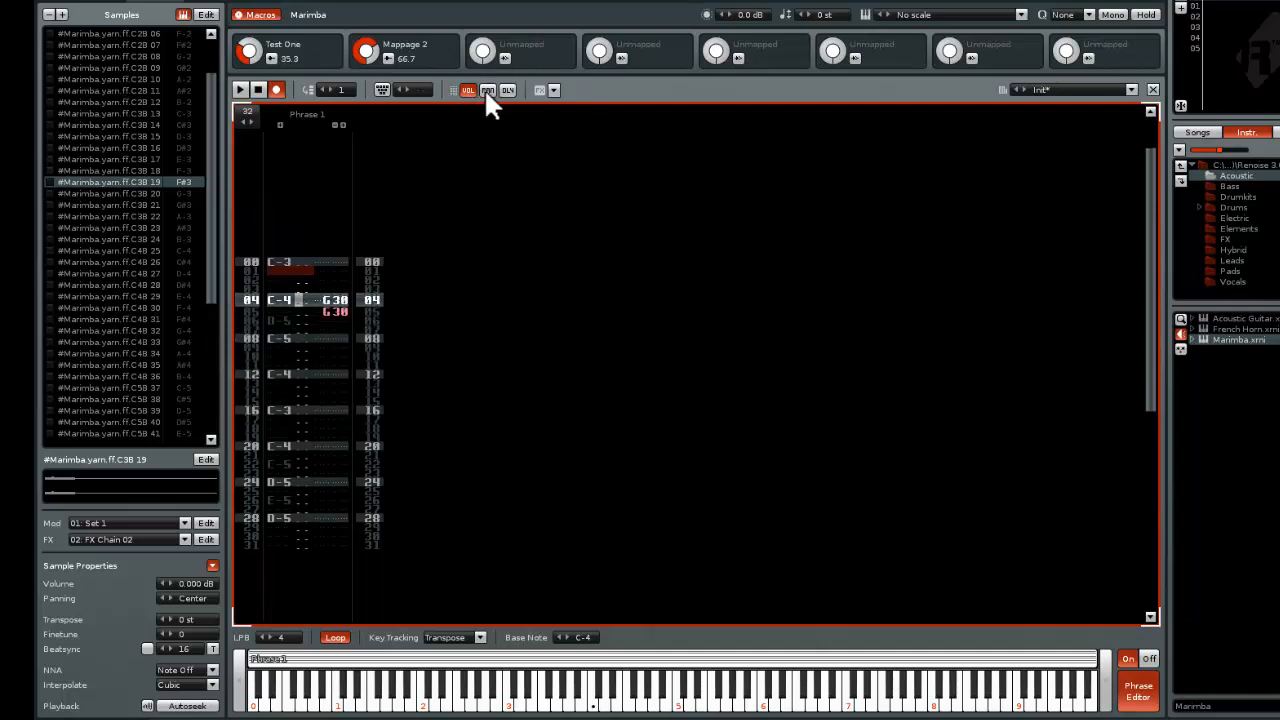
left_click(486, 95)
left_click(509, 90)
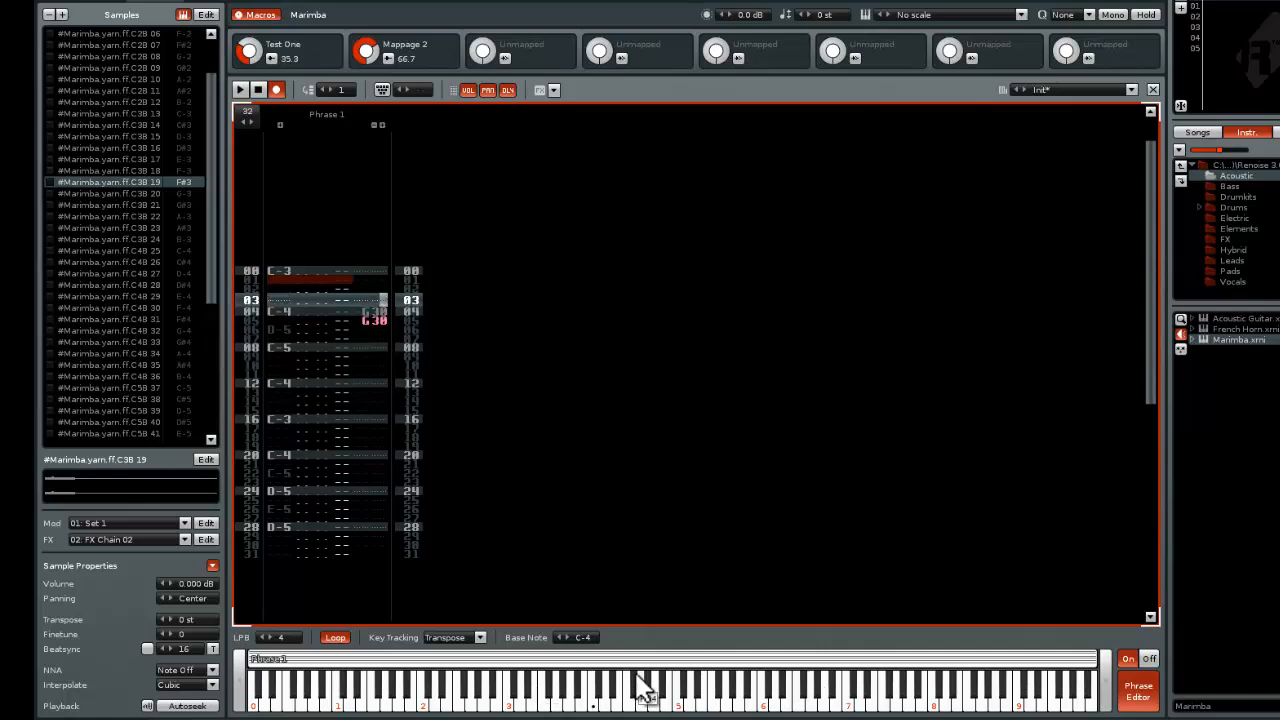
Insert note-offs at lines 7, 10, 14, 18, 21, 23, 25, 27 and 30 of the phrase, and leave edit mode
key("Escape")
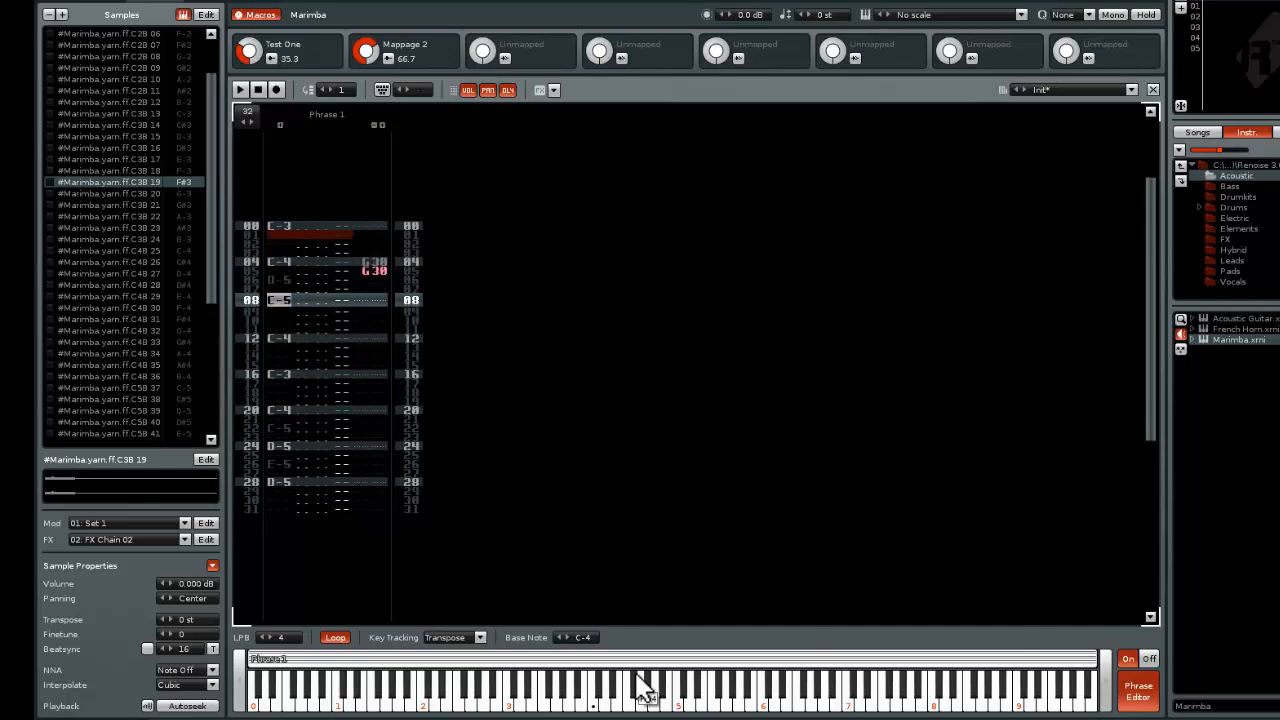
key("Escape")
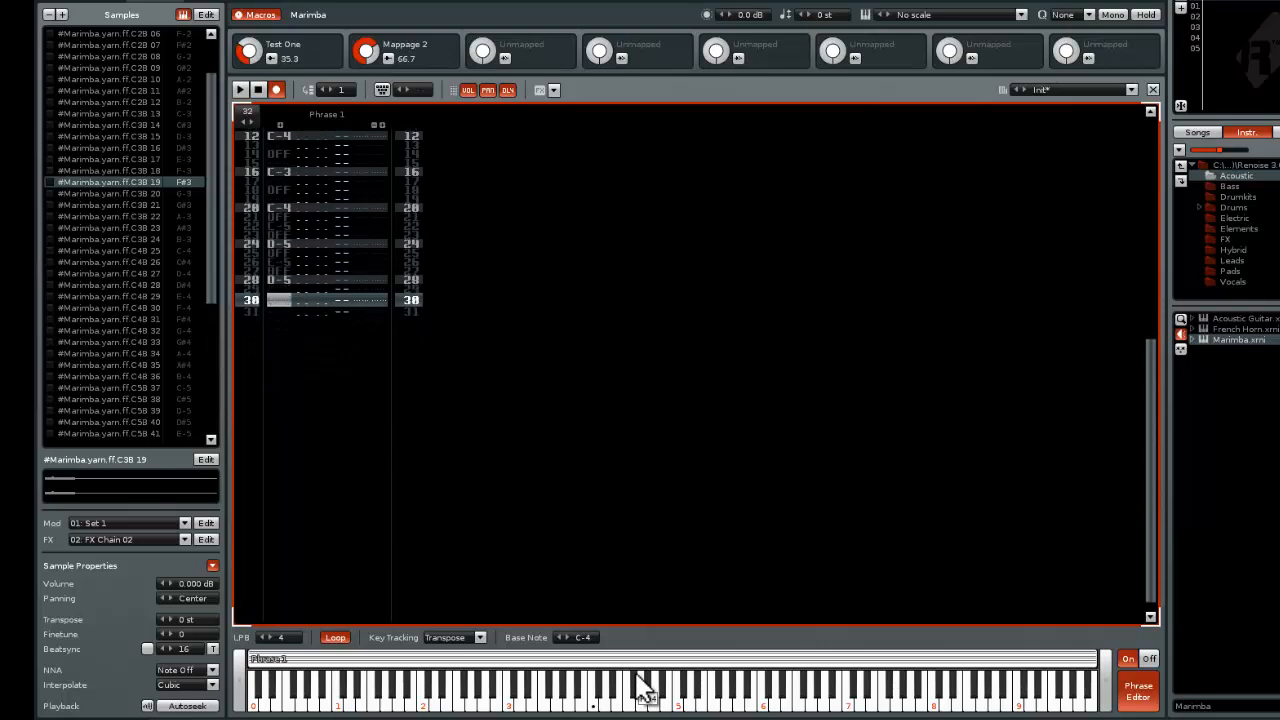
key("Escape")
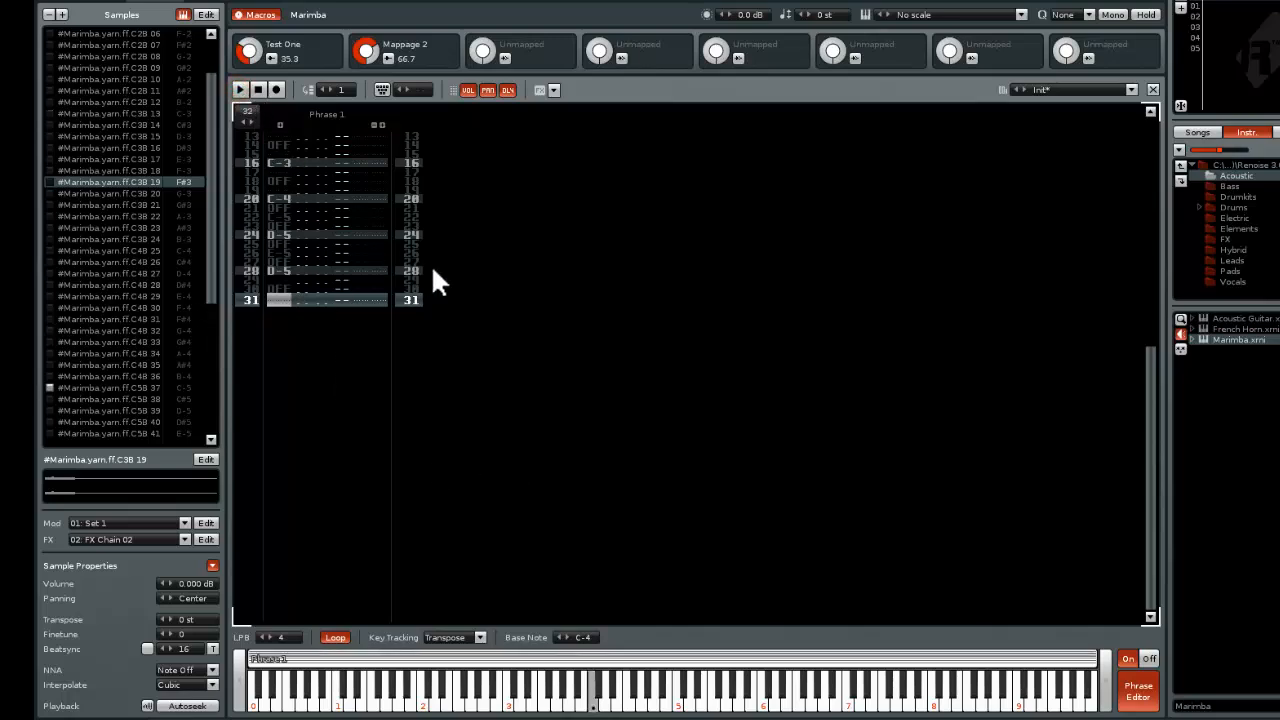
Play Phrase 1 to hear it with its note-offs, and stop the playback
scroll(433, 268, "up", 10)
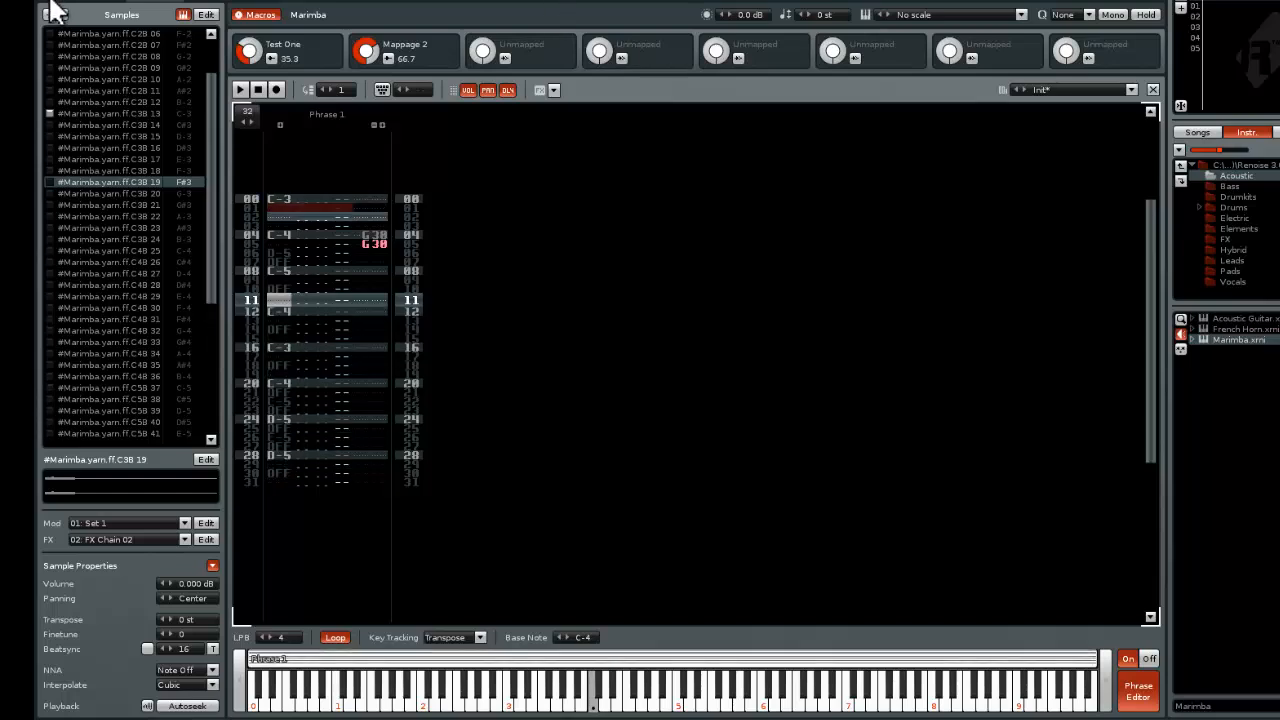
left_click(260, 86)
left_click(239, 88)
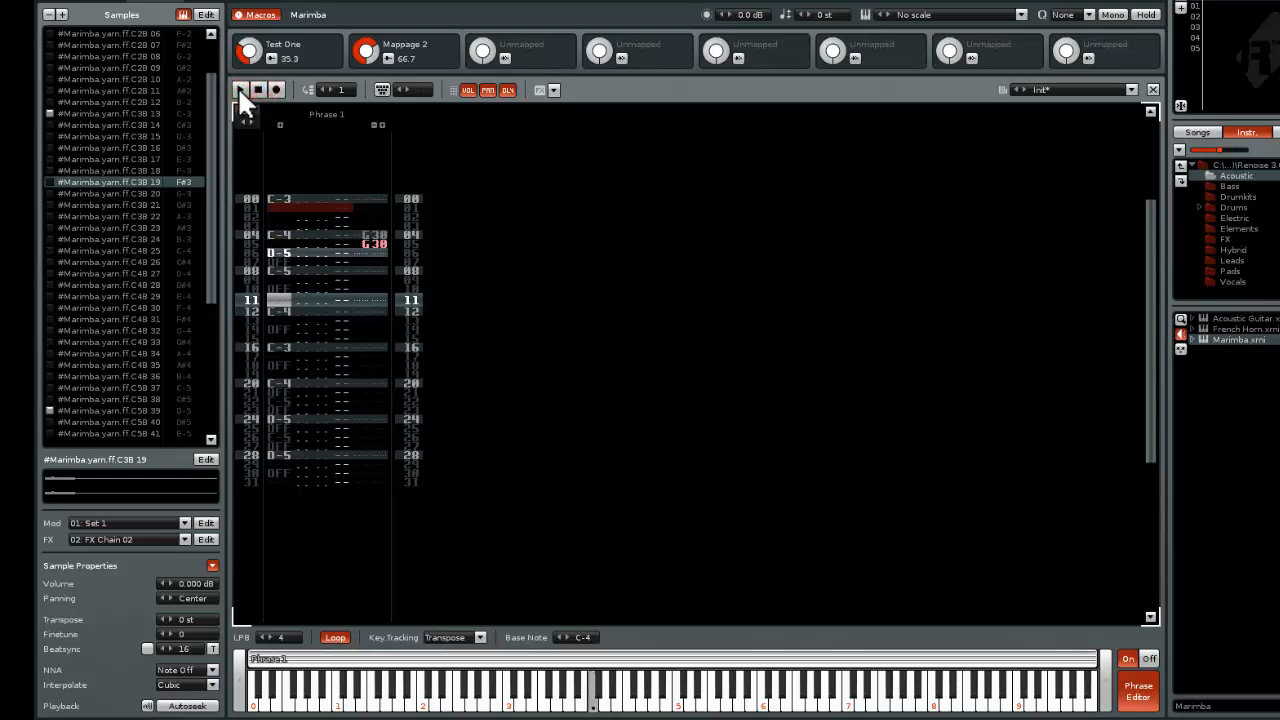
left_click(259, 86)
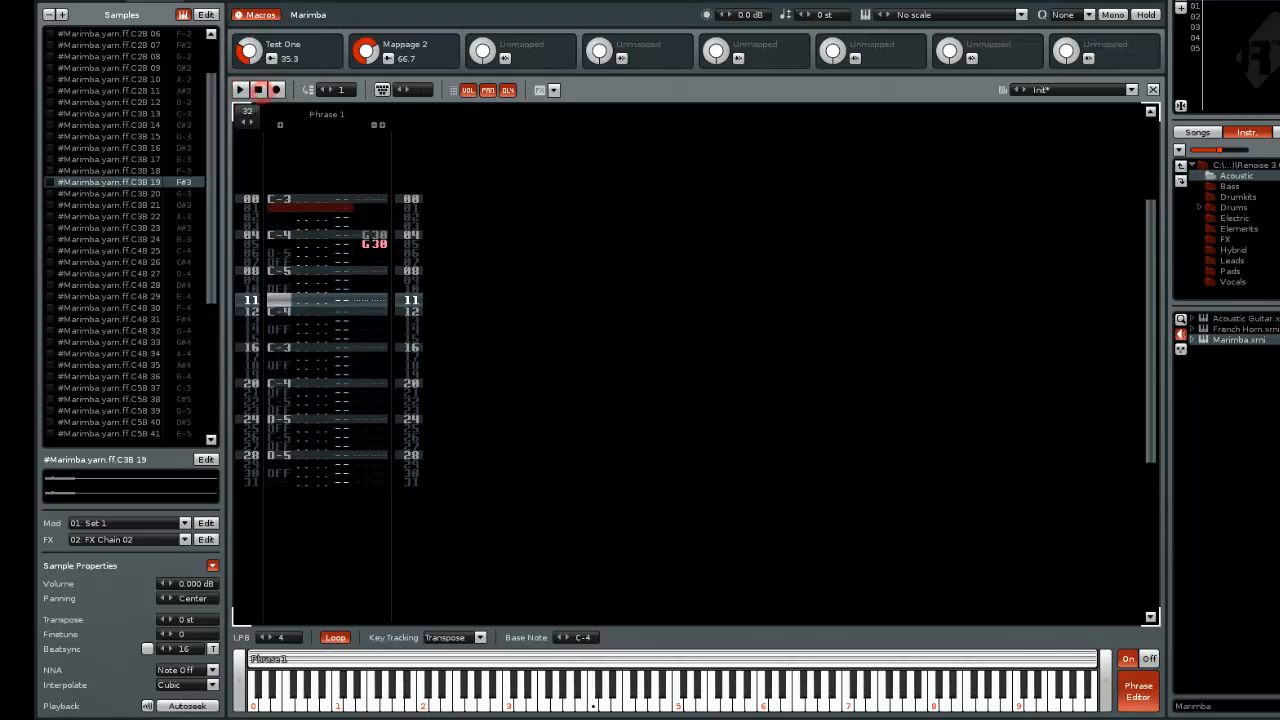
Rework Track 03's notes in the pattern, with A-3 at line 24 and E-3 at line 56, and play the pattern
left_click(57, 1)
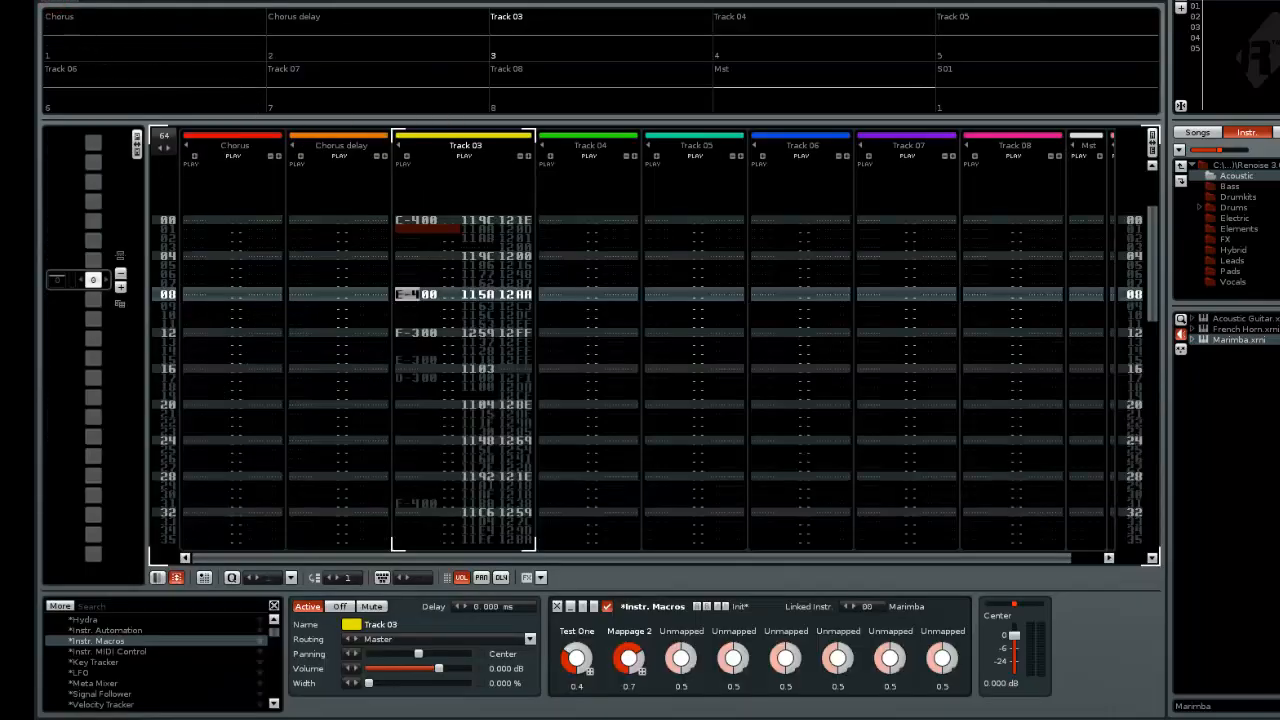
key("space")
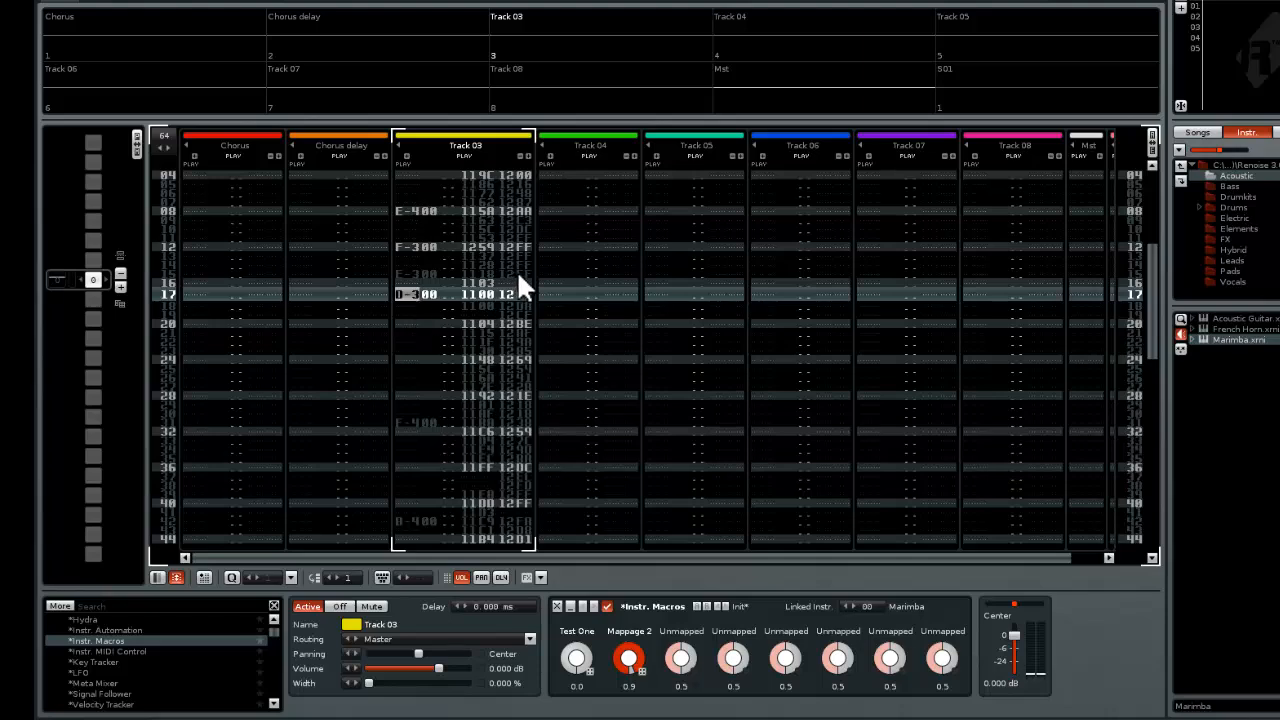
key("Home")
key("Escape")
key("space")
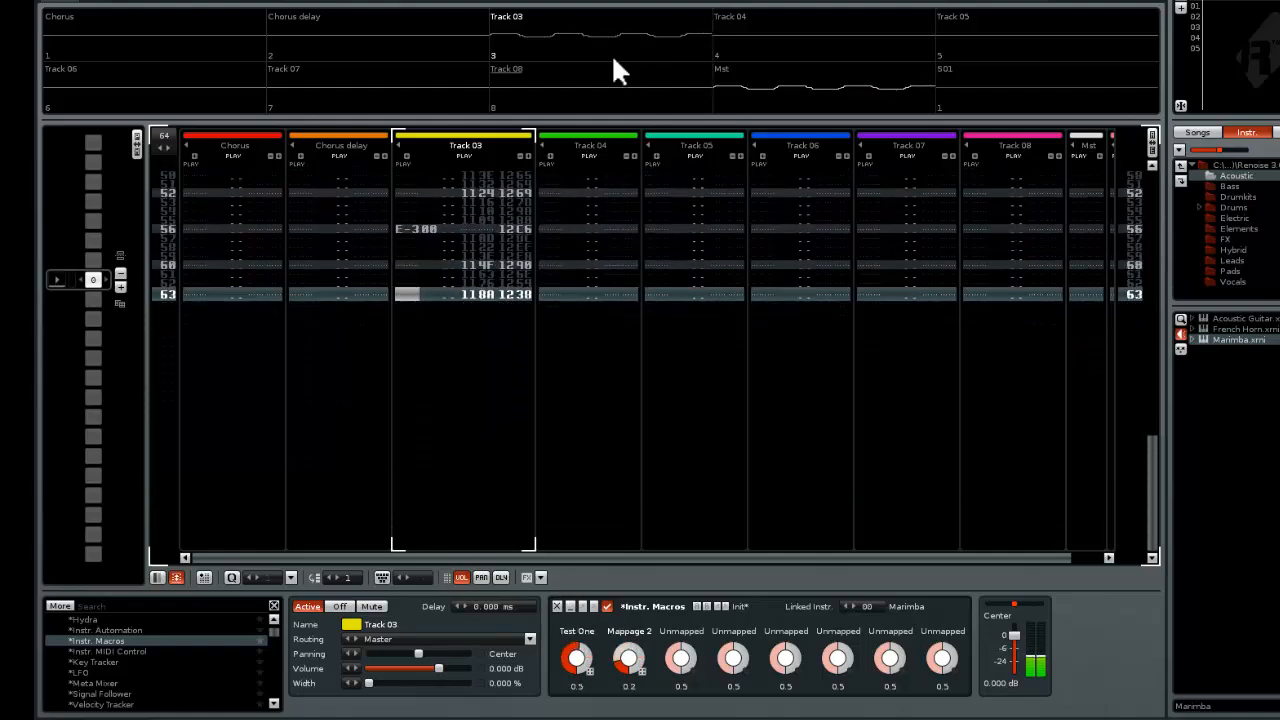
key("space")
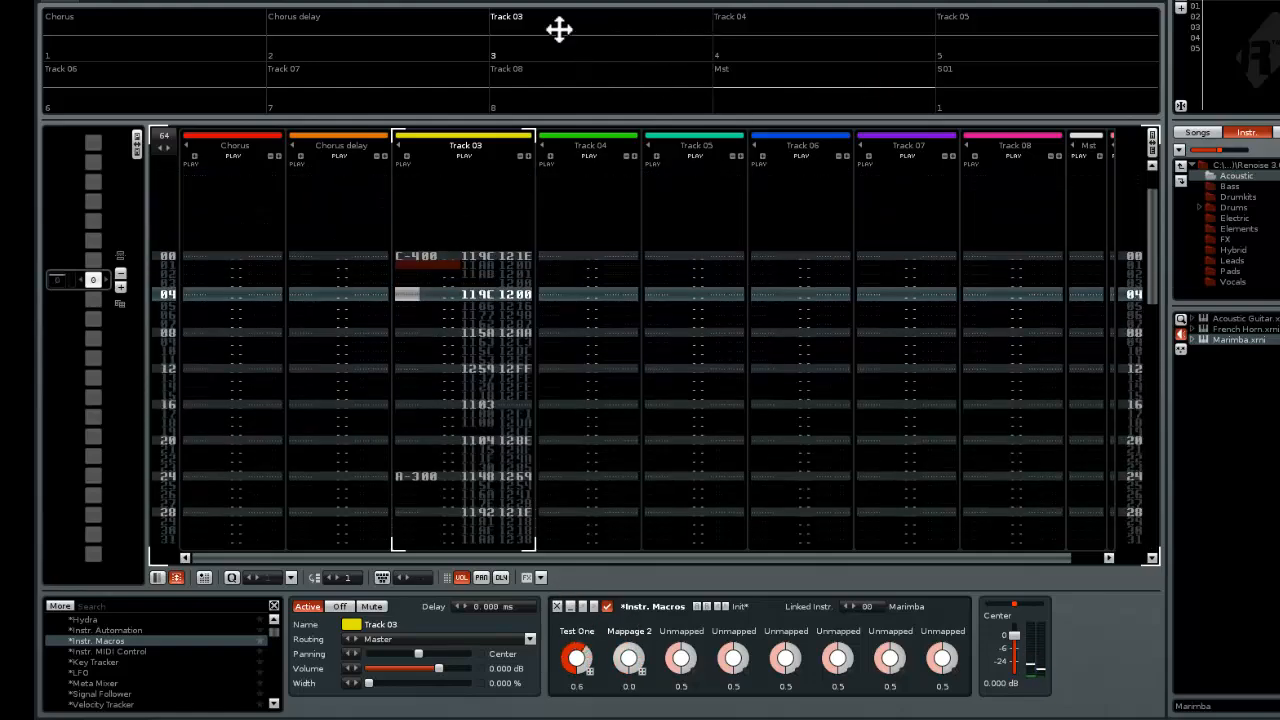
Set Phrase 1's LPB to 6, audition the phrase on C-4 and with the pattern, and stop playback
left_click(151, 0)
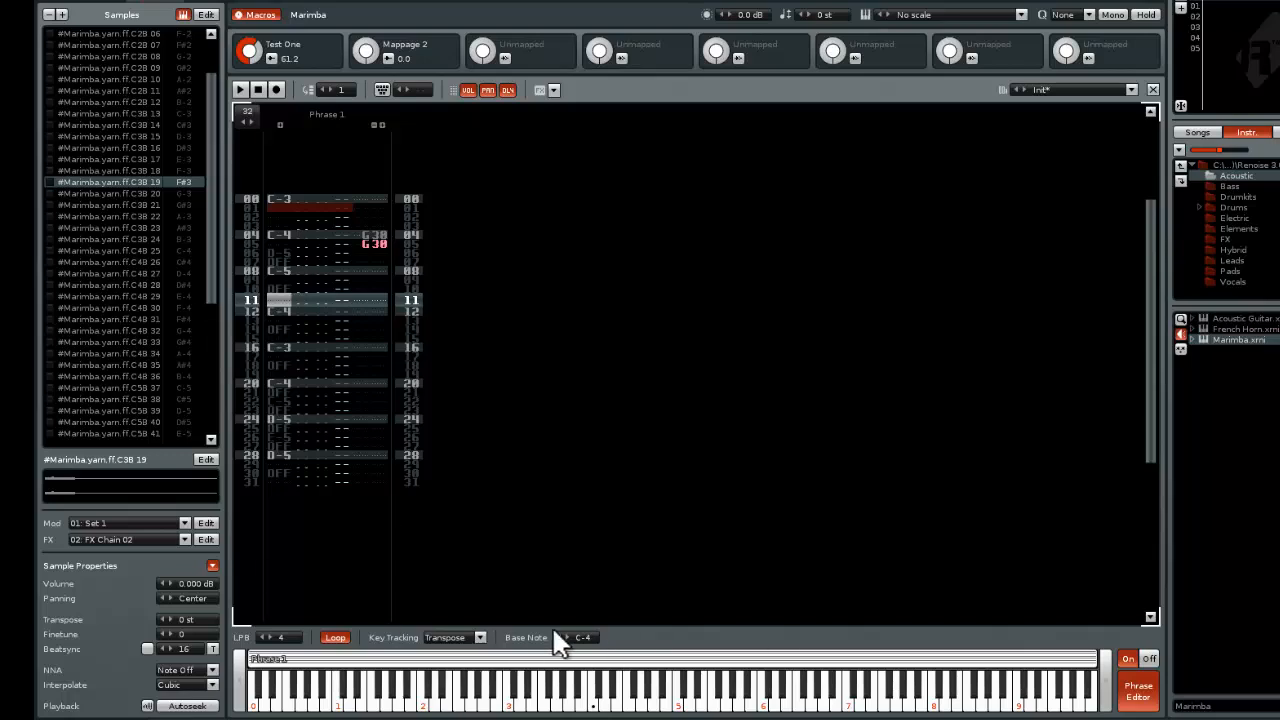
left_click(270, 638)
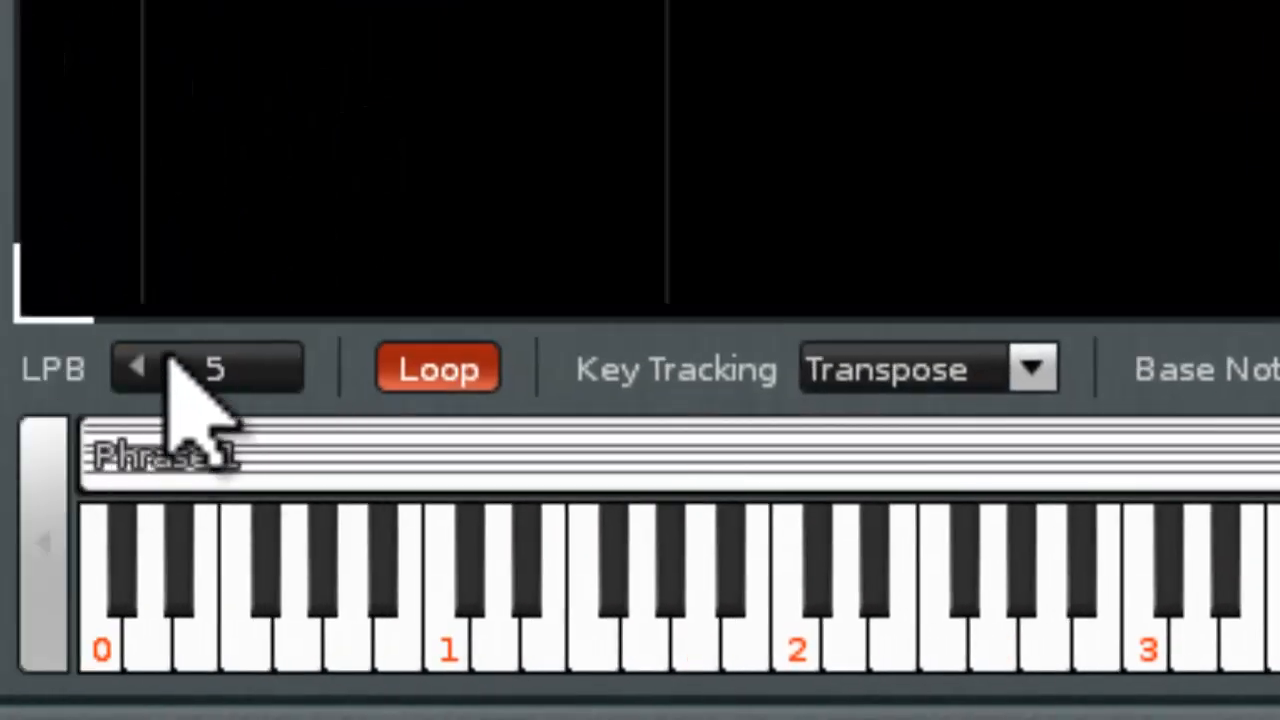
left_click(170, 368)
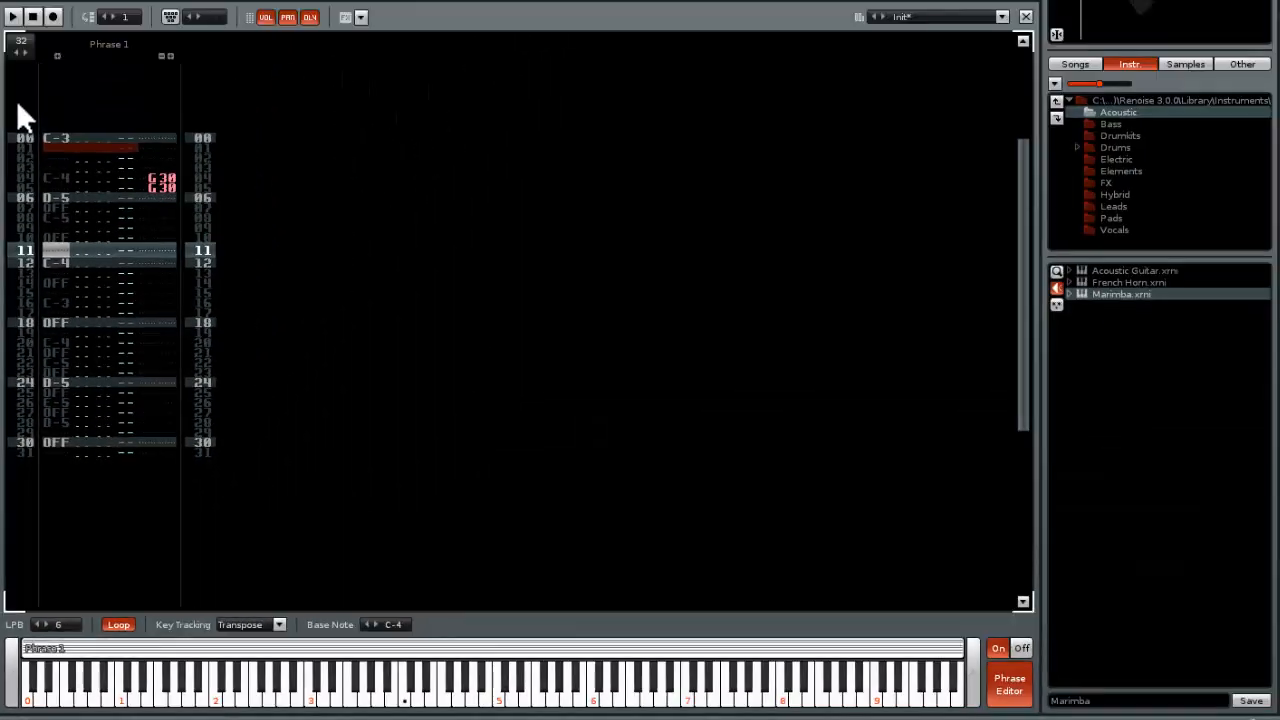
left_click(404, 700)
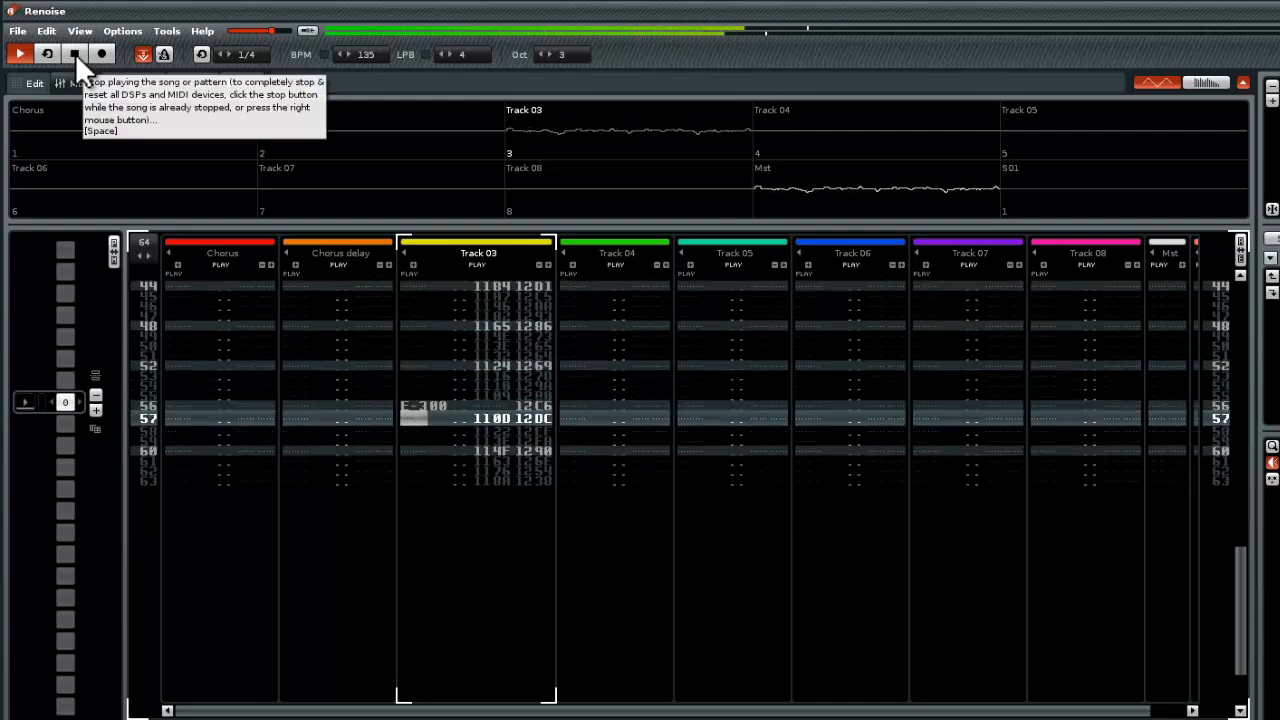
left_click(75, 53)
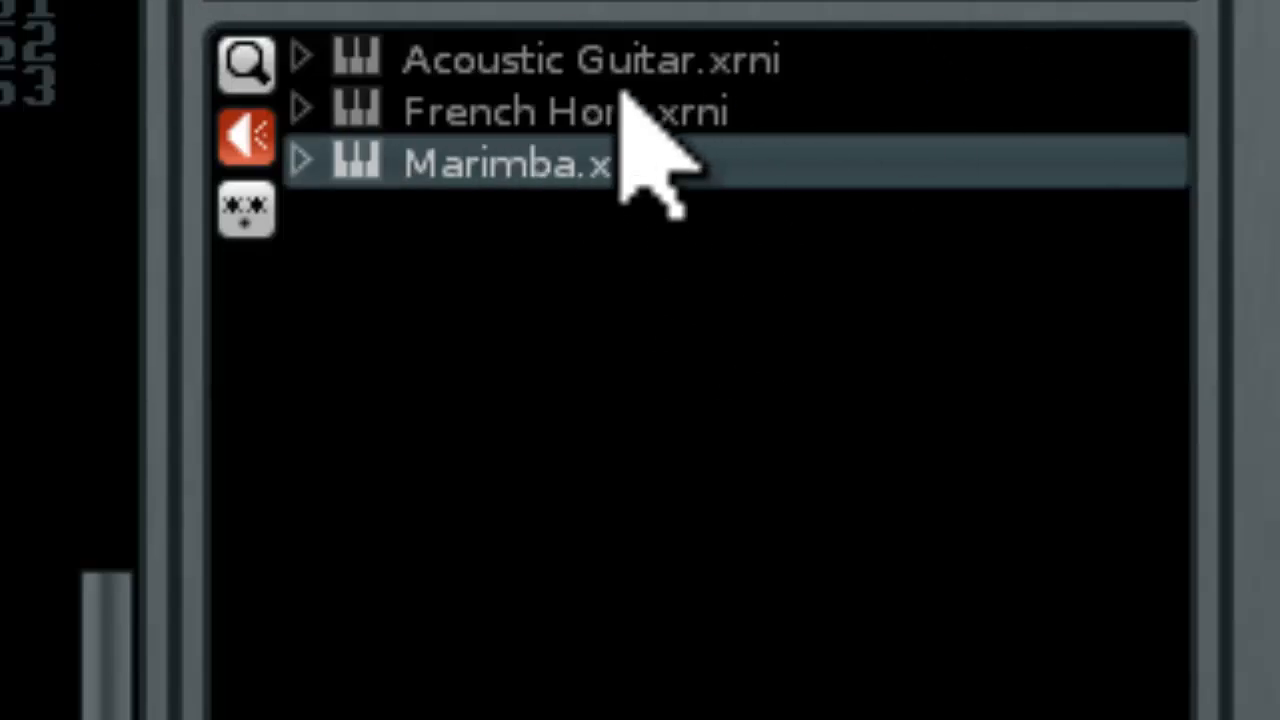
Load the Acoustic Guitar instrument from the library and open it in the Sampler
left_click(523, 59)
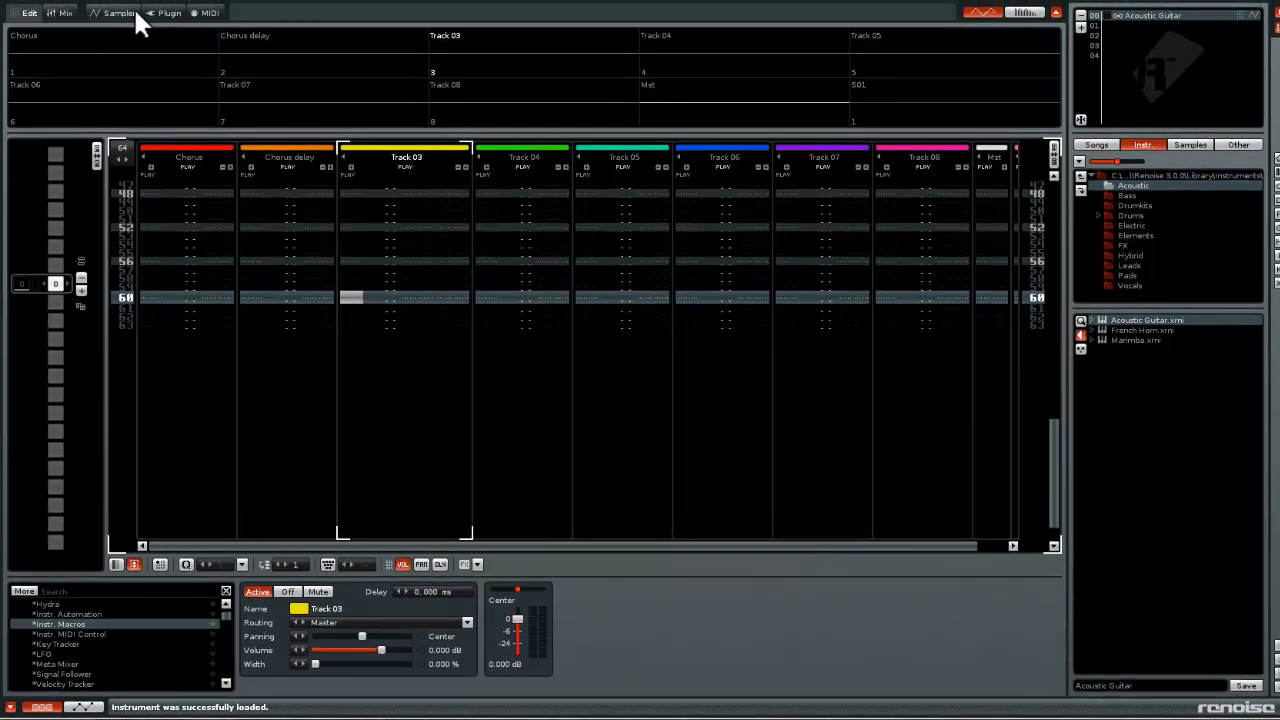
left_click(117, 14)
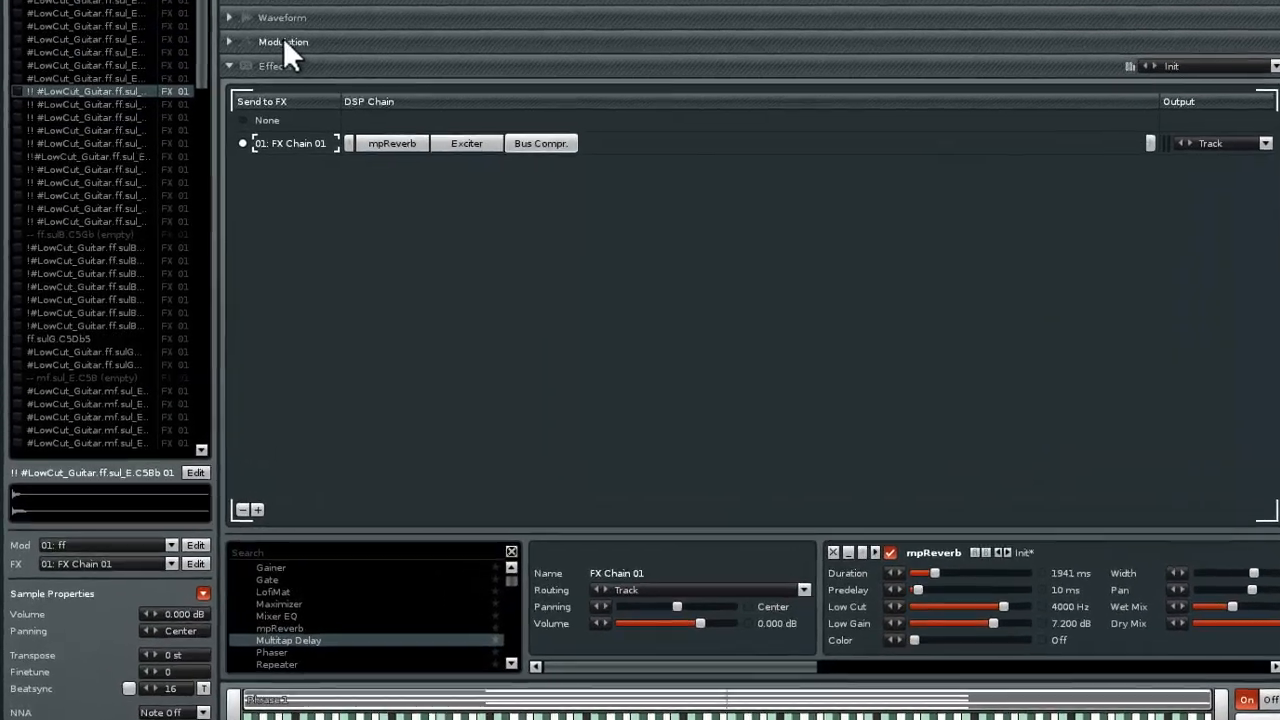
left_click(283, 20)
Browse the guitar's sample waveforms and audition the samples mapped to B-4–D-5 and C#5–E-5
left_click(69, 17)
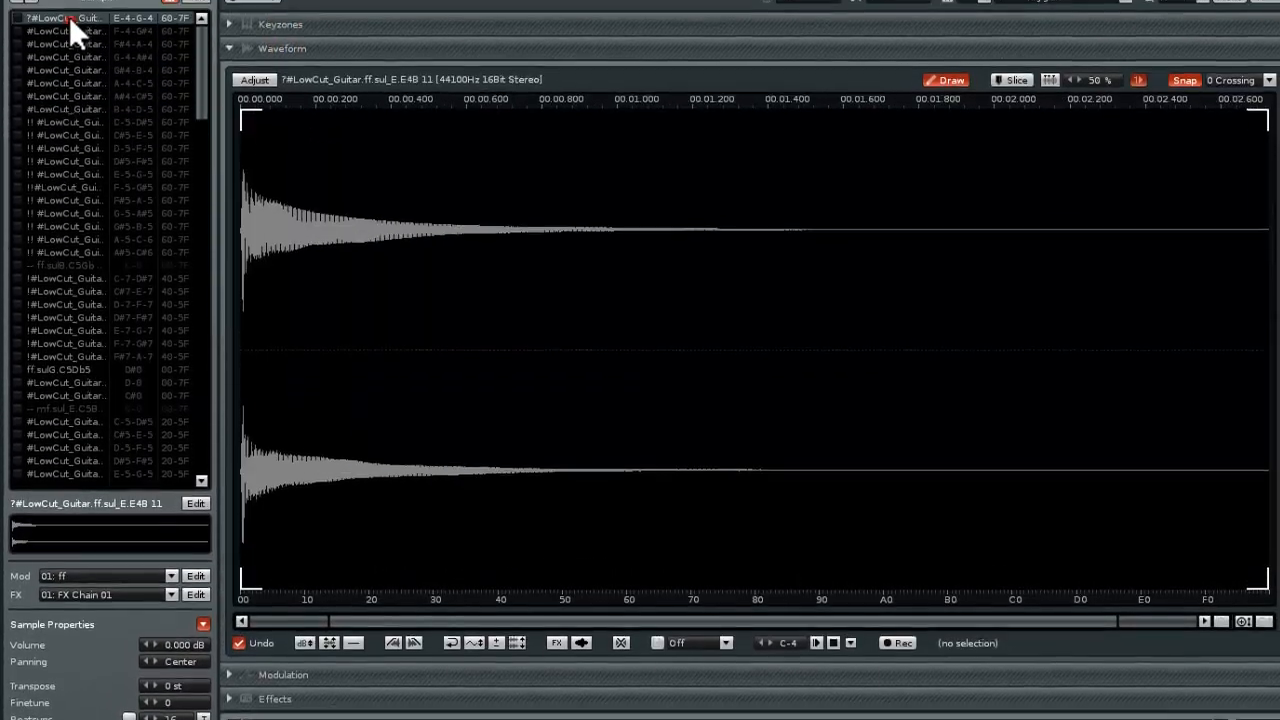
left_click(69, 13)
left_click(65, 142)
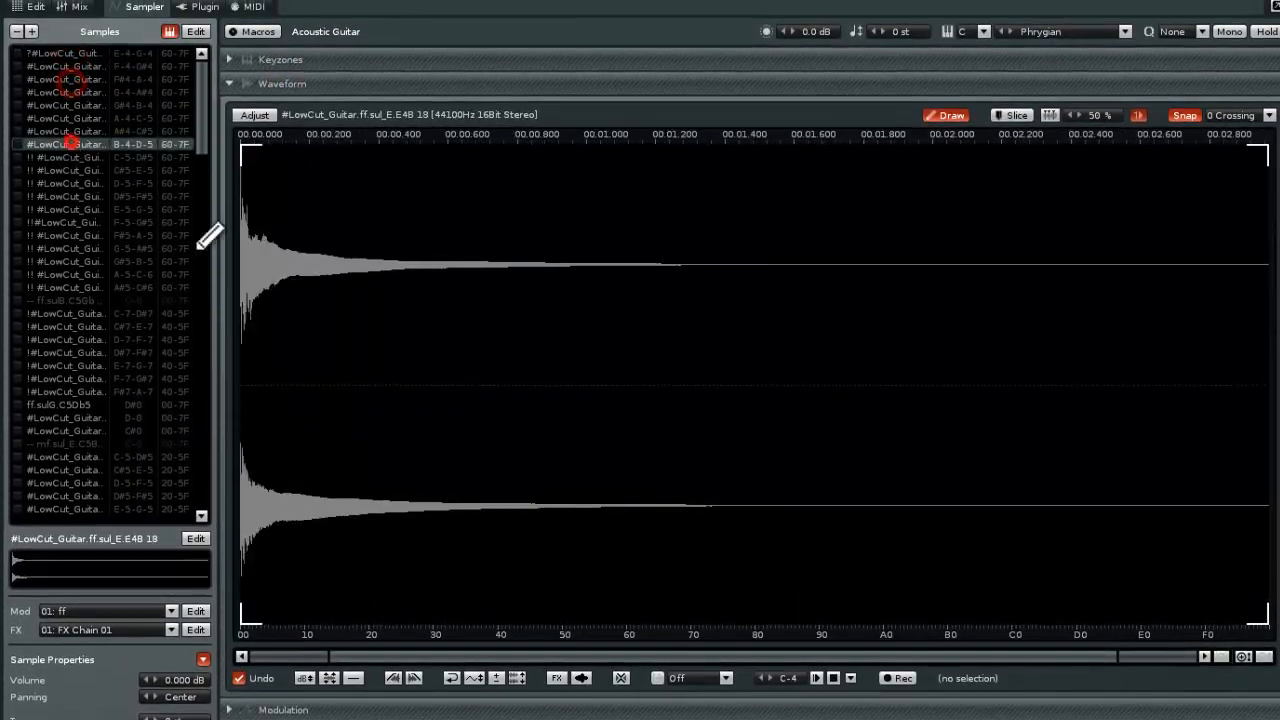
left_click(811, 676)
left_click(61, 168)
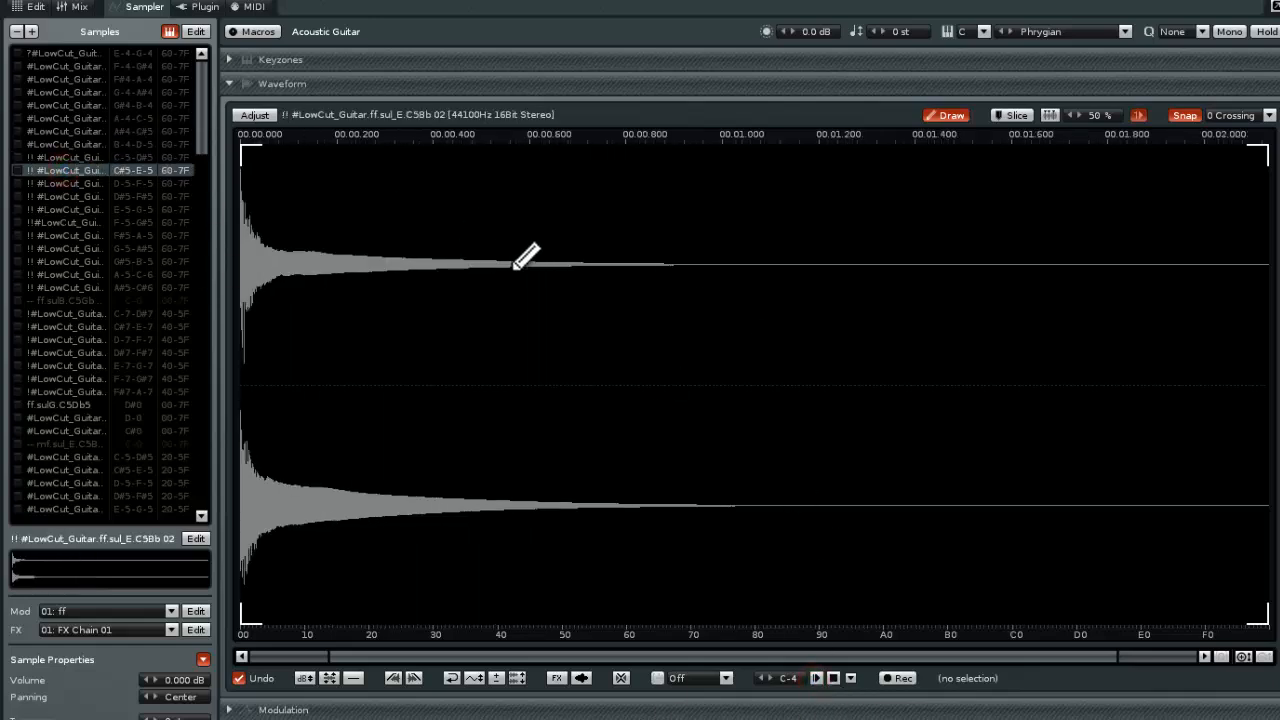
left_click(815, 678)
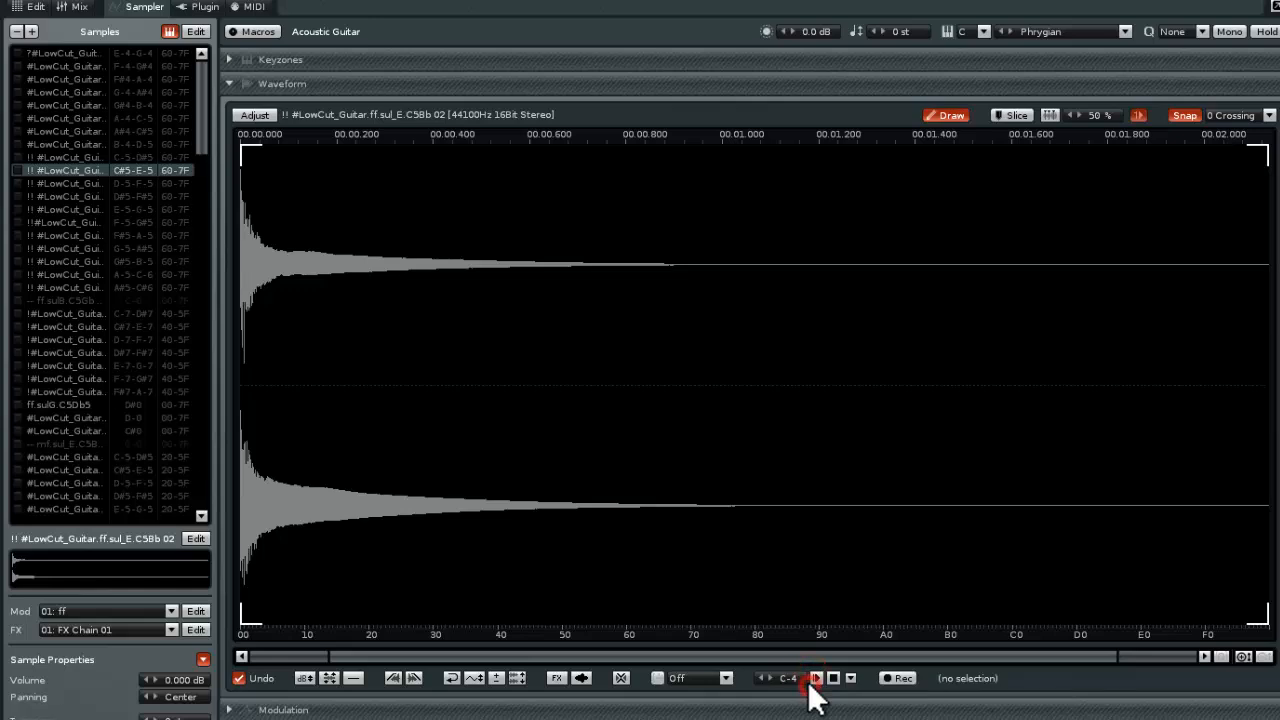
left_click(816, 678)
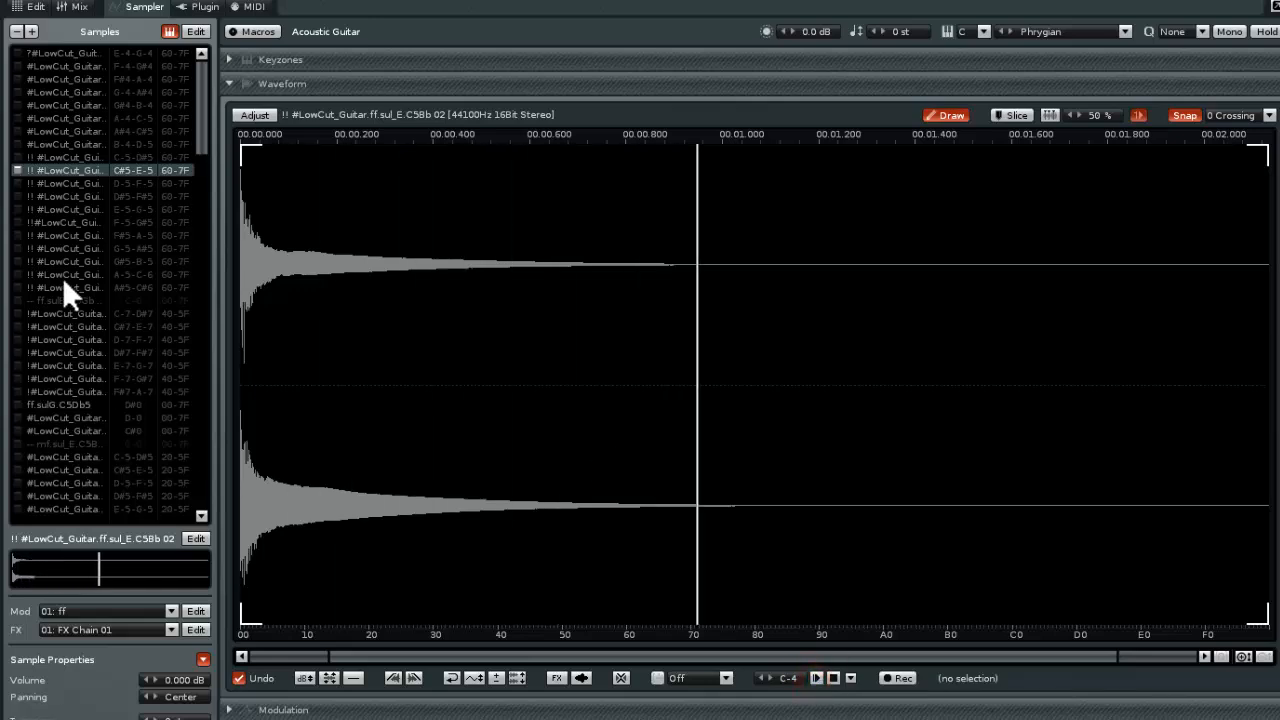
Audition the guitar samples mapped to A-5–C-6, C#7–E-7, F-7–G#7 and D-0
left_click(63, 272)
left_click(816, 679)
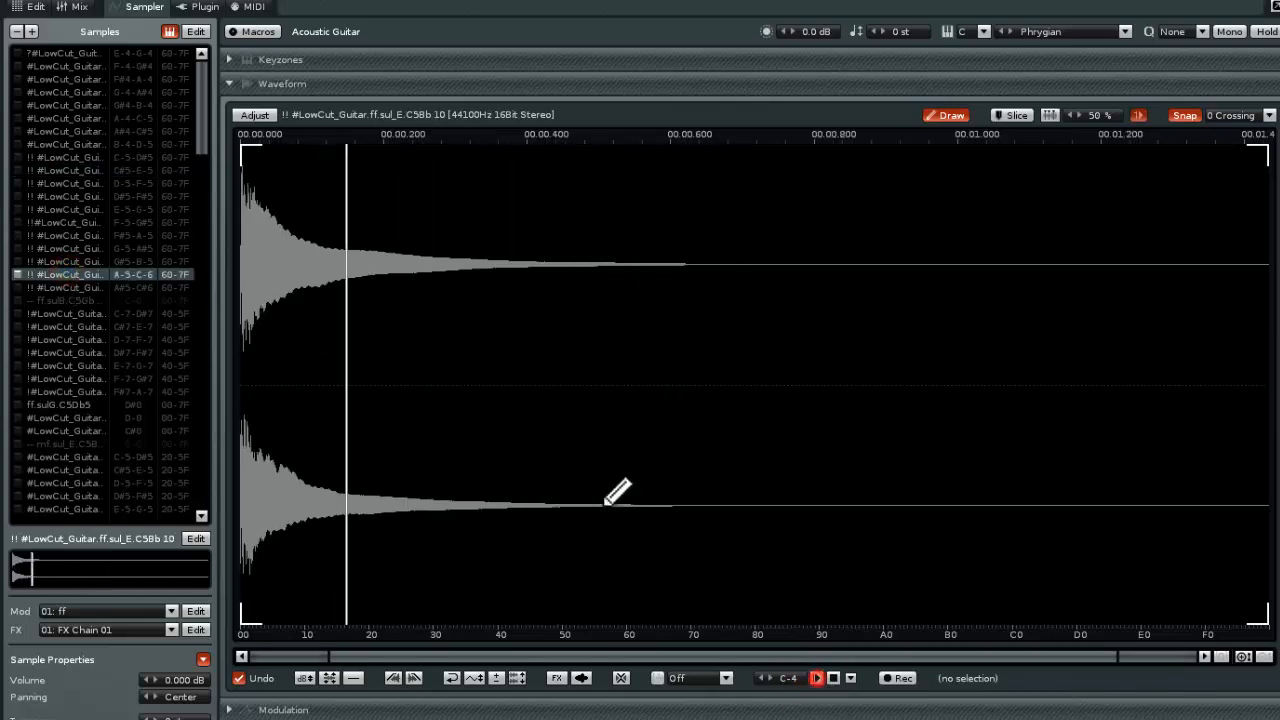
left_click(75, 326)
left_click(816, 678)
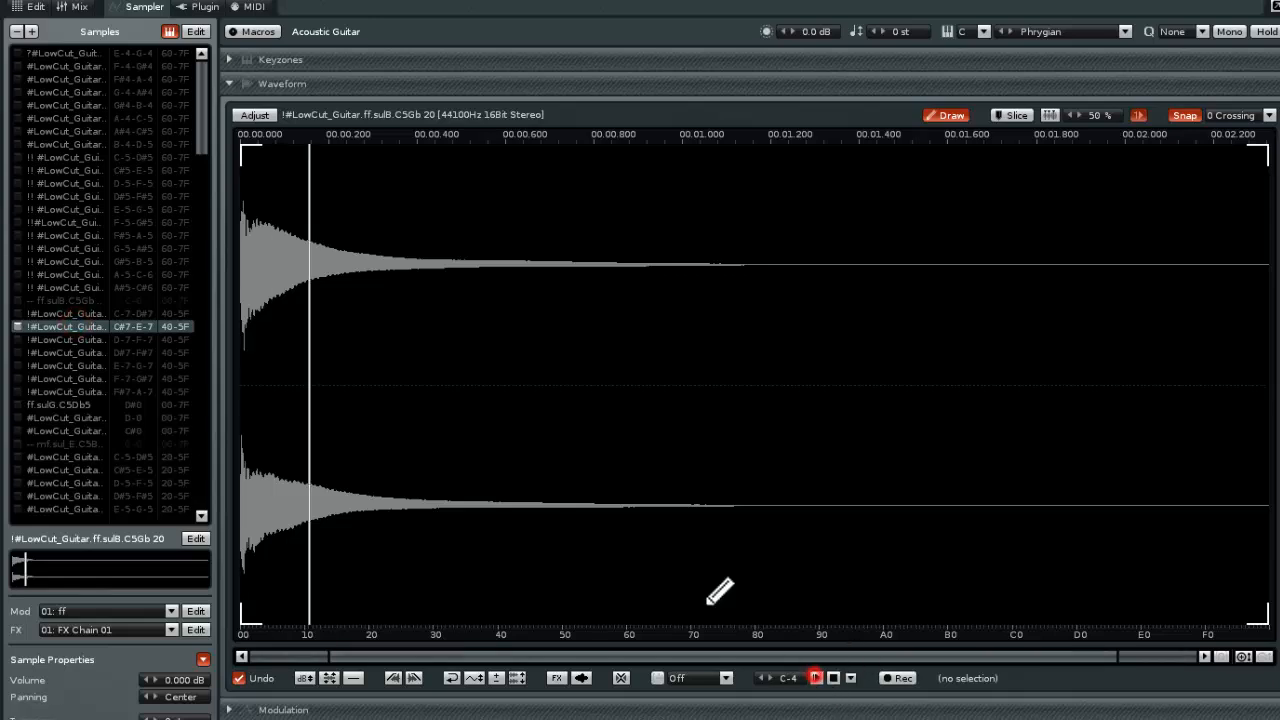
left_click(63, 378)
left_click(818, 678)
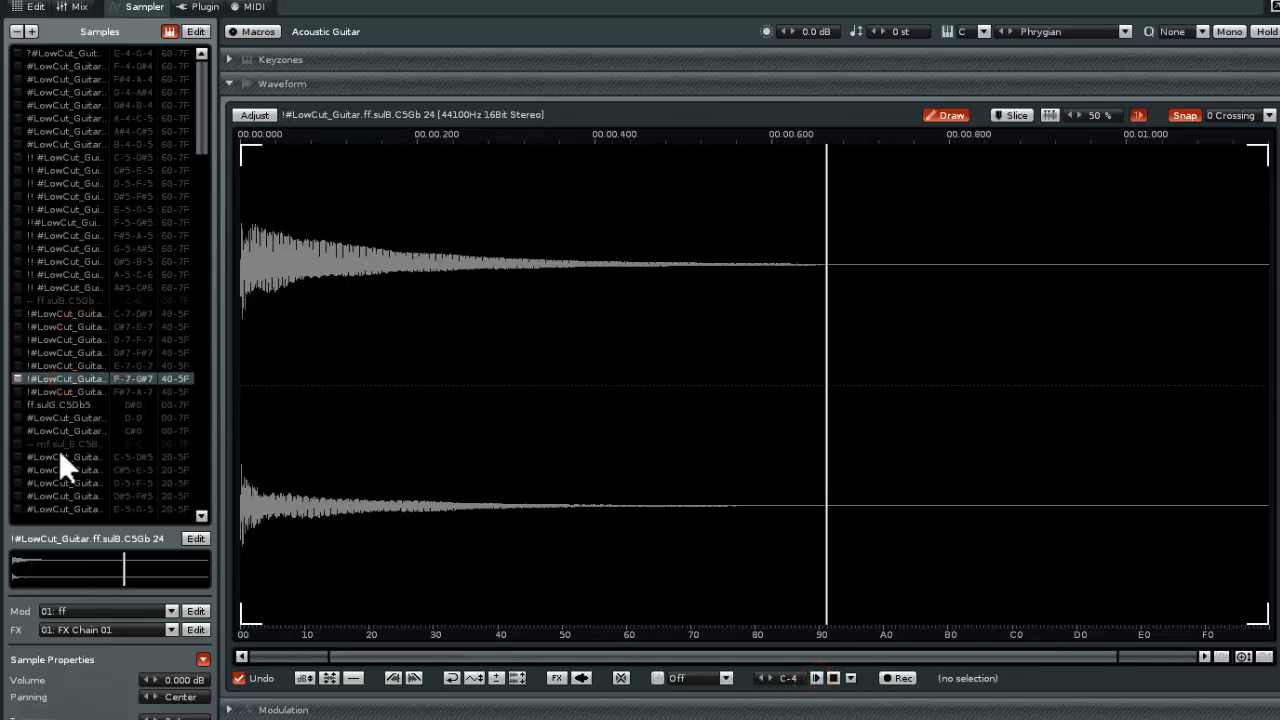
left_click(63, 417)
left_click(818, 678)
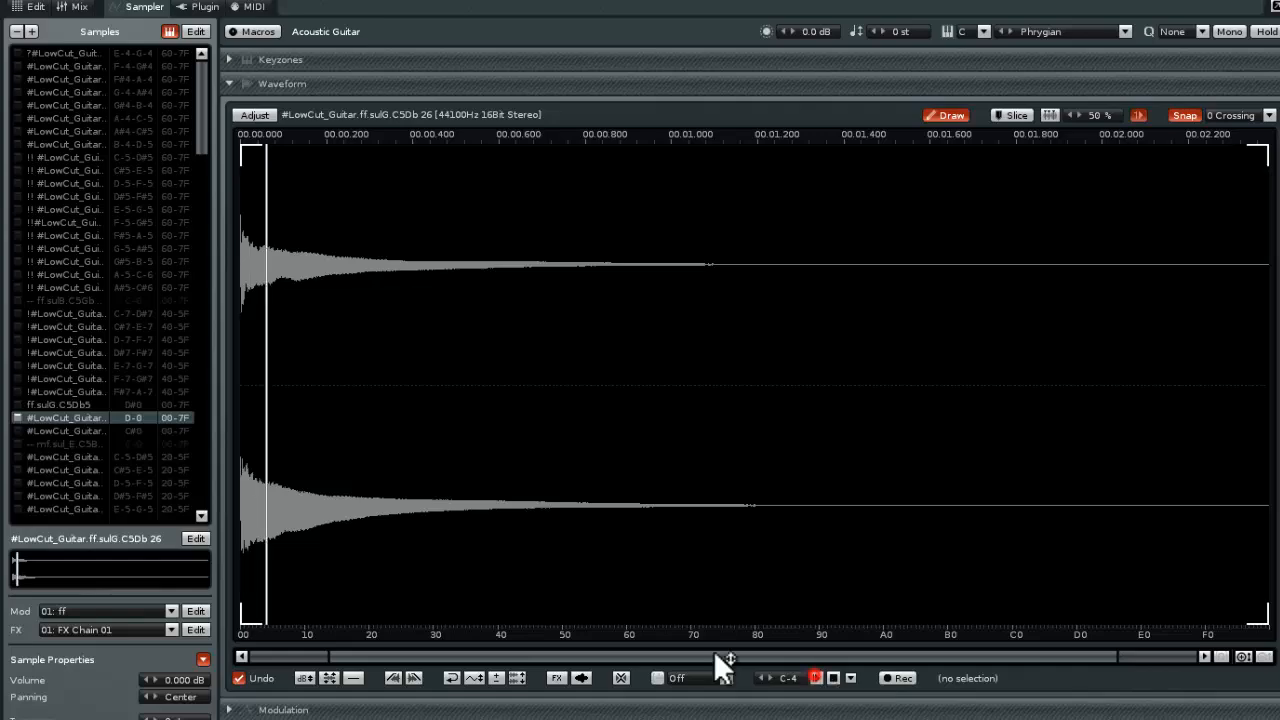
Browse the waveforms of the remaining mf and pp guitar samples and open the instrument's Keyzones view
scroll(82, 194, "down", 20)
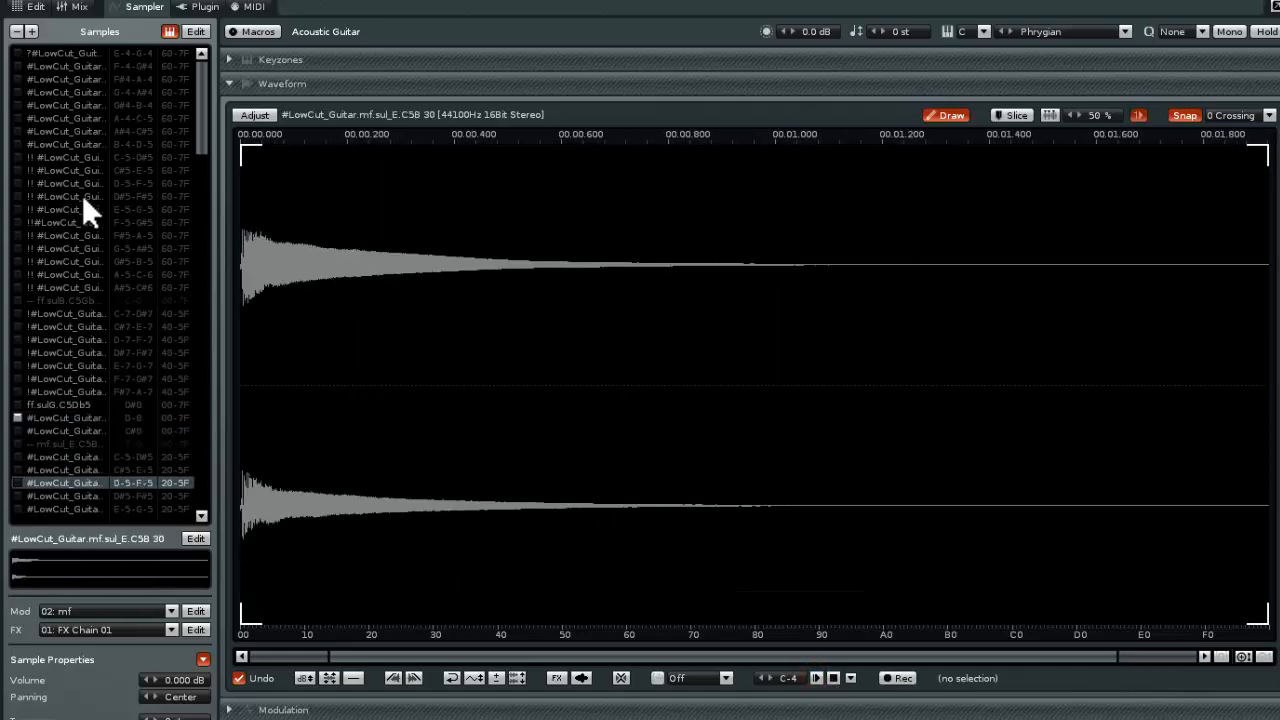
key("Down")
key("Down")
key("Down")
key("Down")
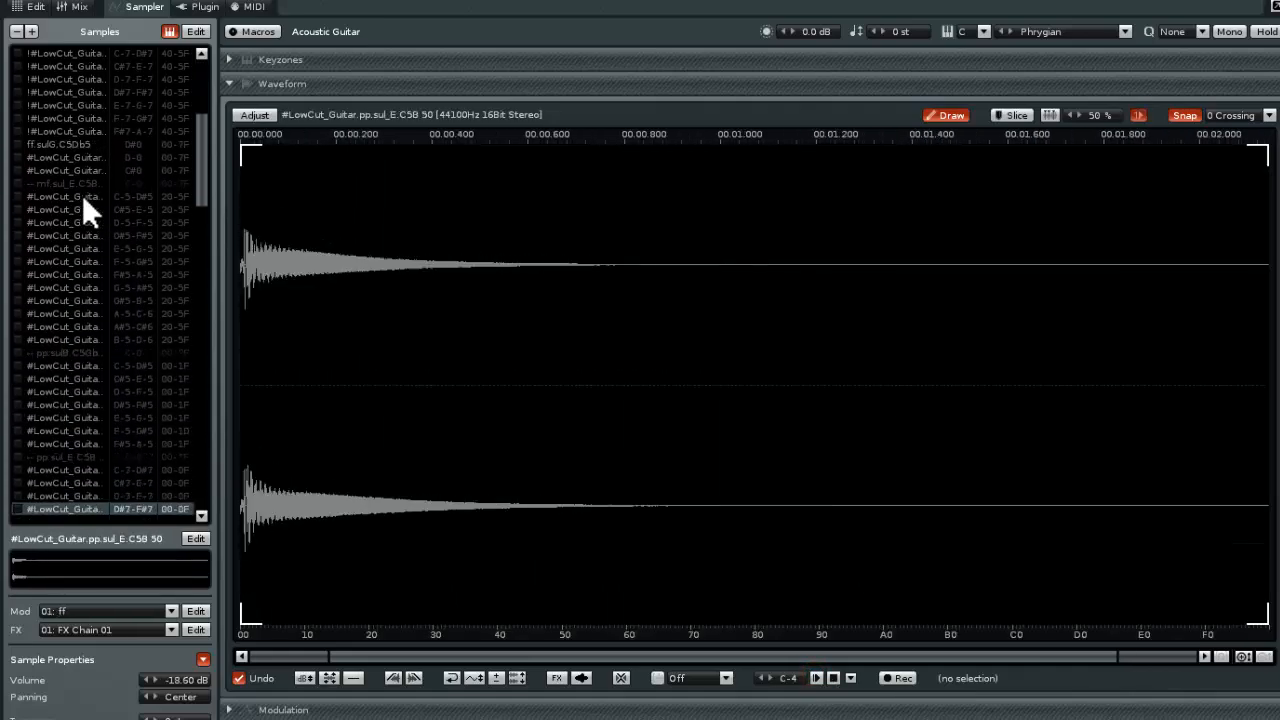
left_click(283, 60)
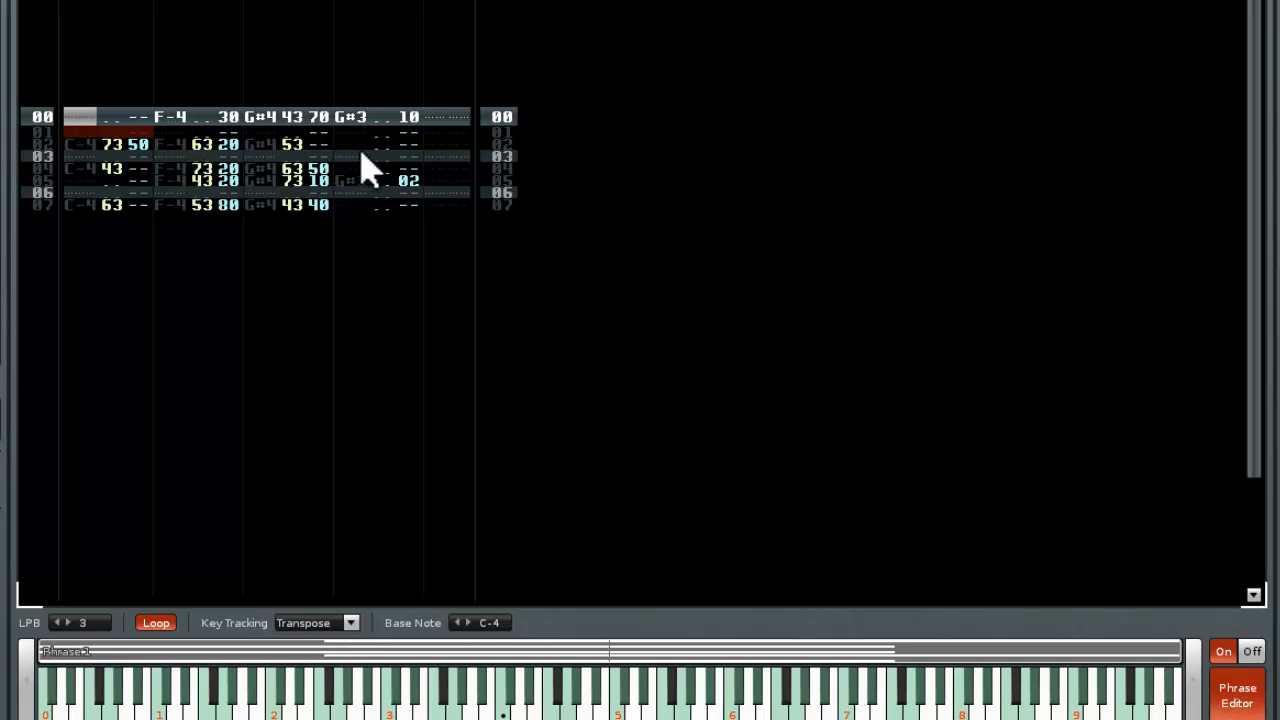
Audition the guitar phrase, and go to the first line of Track 03's pattern before reopening the Sampler
key("z")
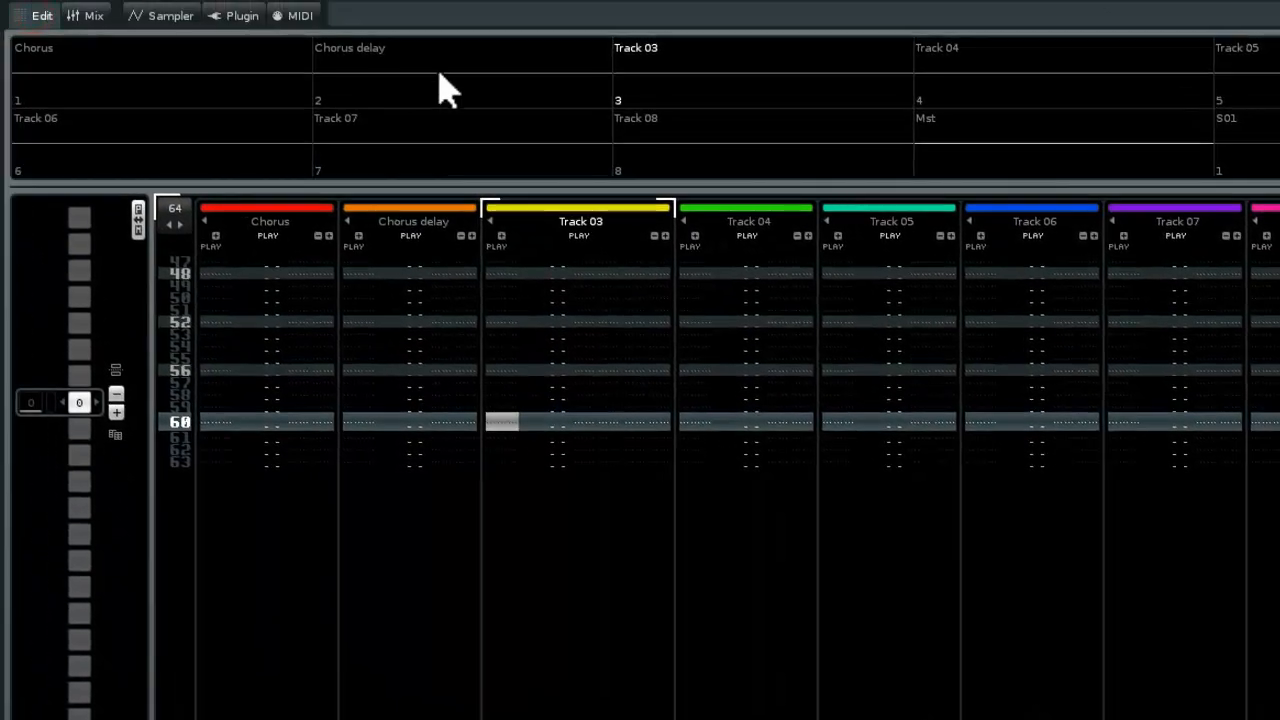
key("Home")
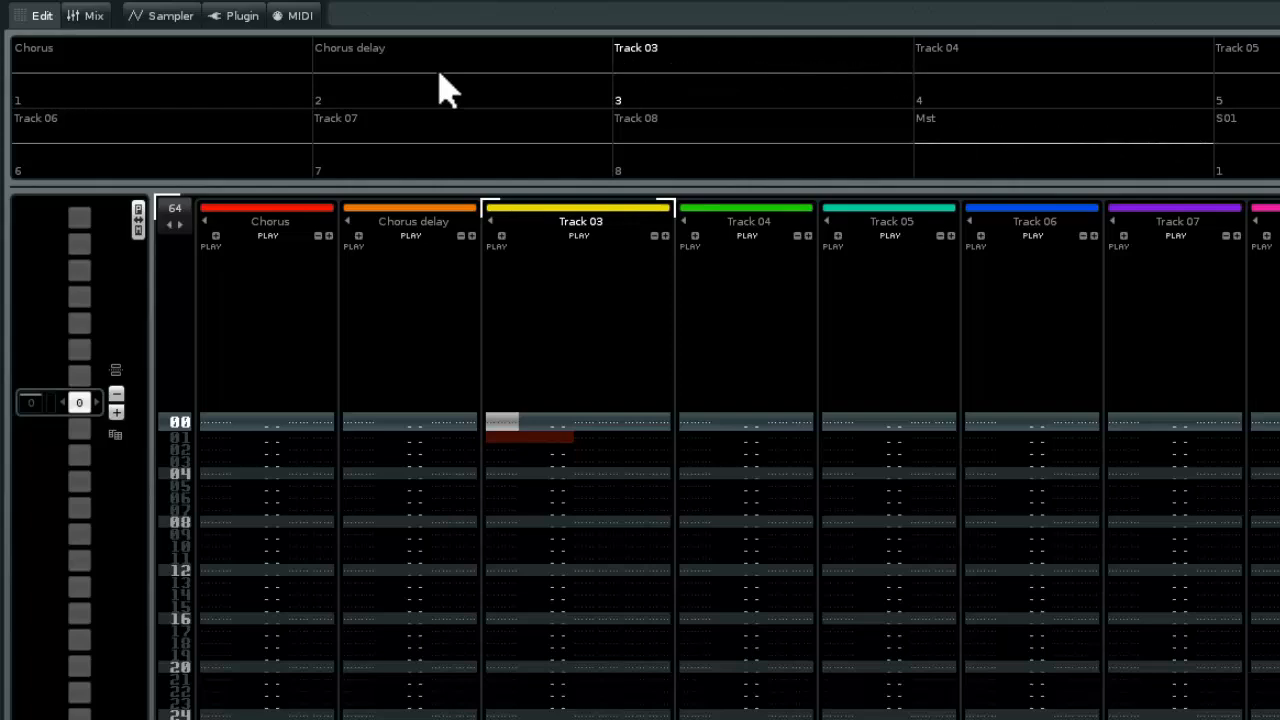
left_click(165, 20)
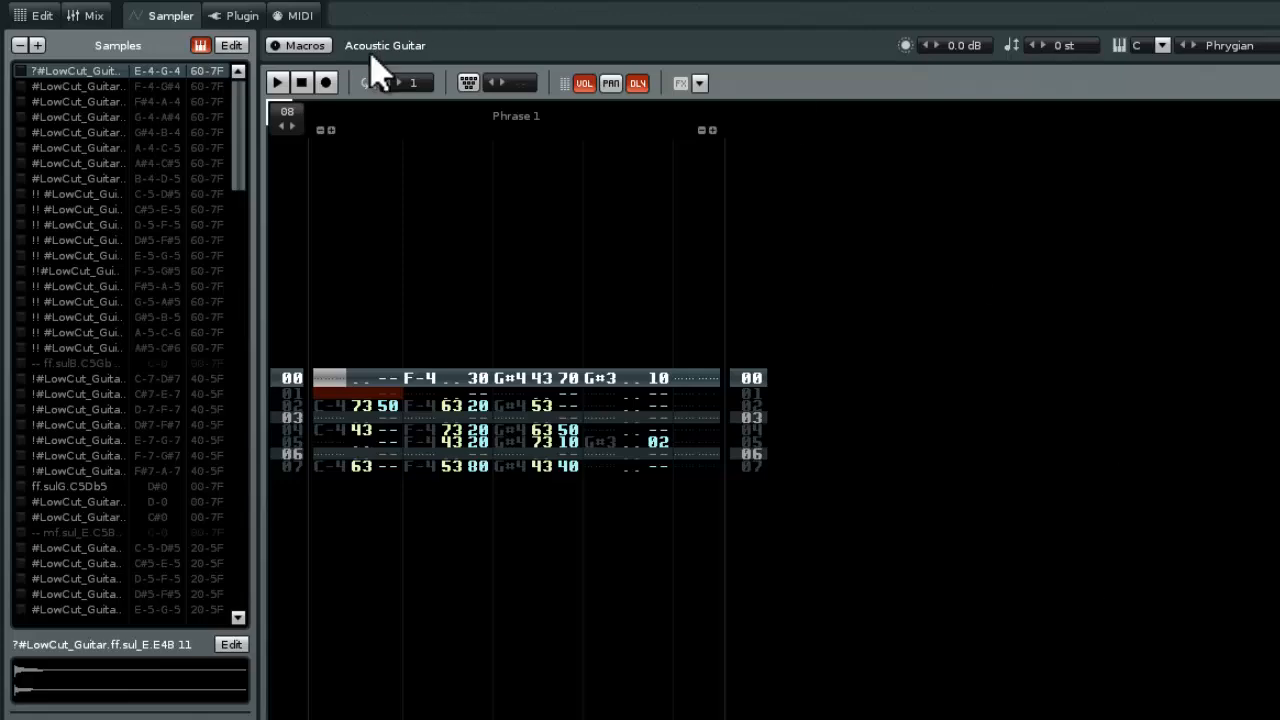
Review the Acoustic Guitar's full sample list alongside FX Chain 01 in the Sampler's Effects view
left_click(214, 47)
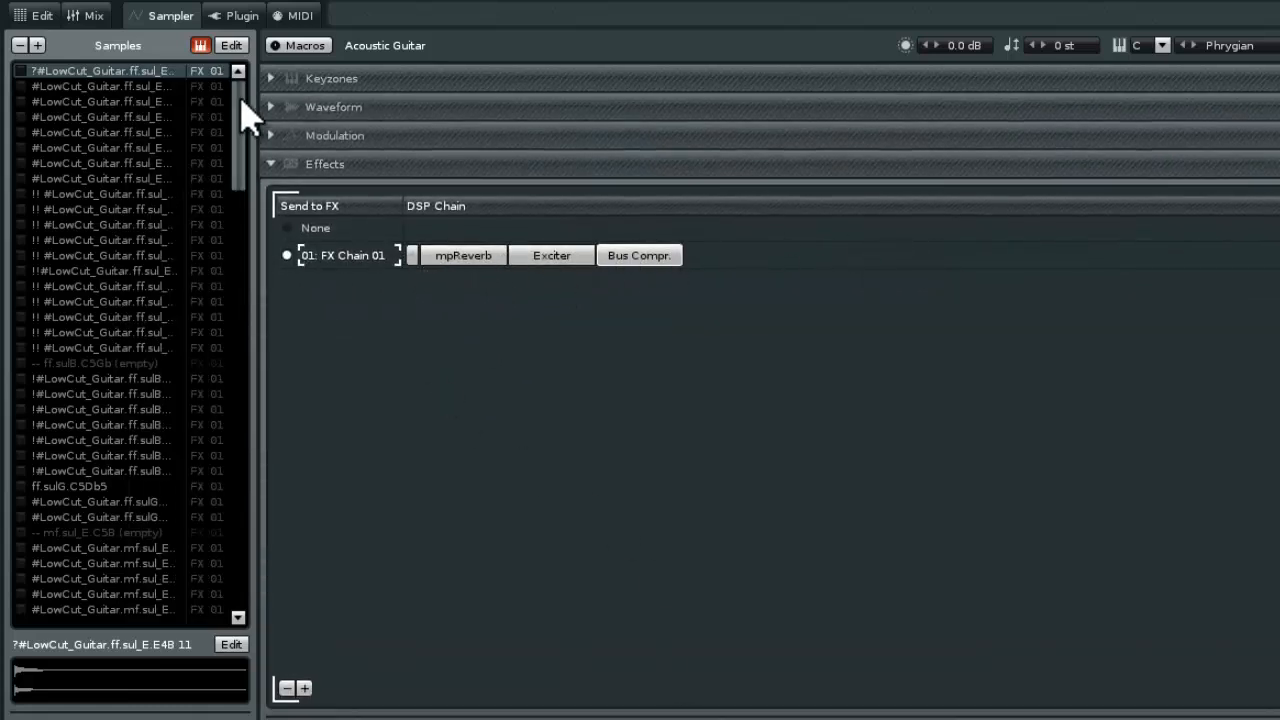
left_click_drag(243, 114, 241, 565)
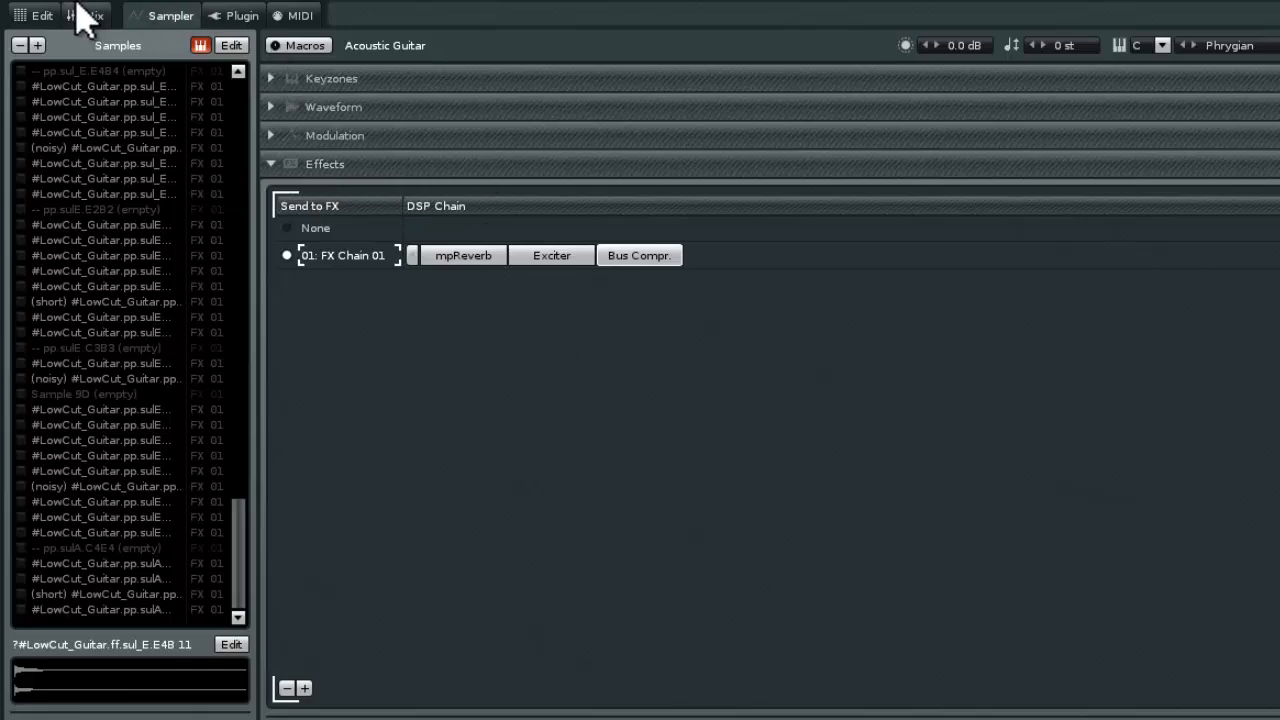
left_click(38, 15)
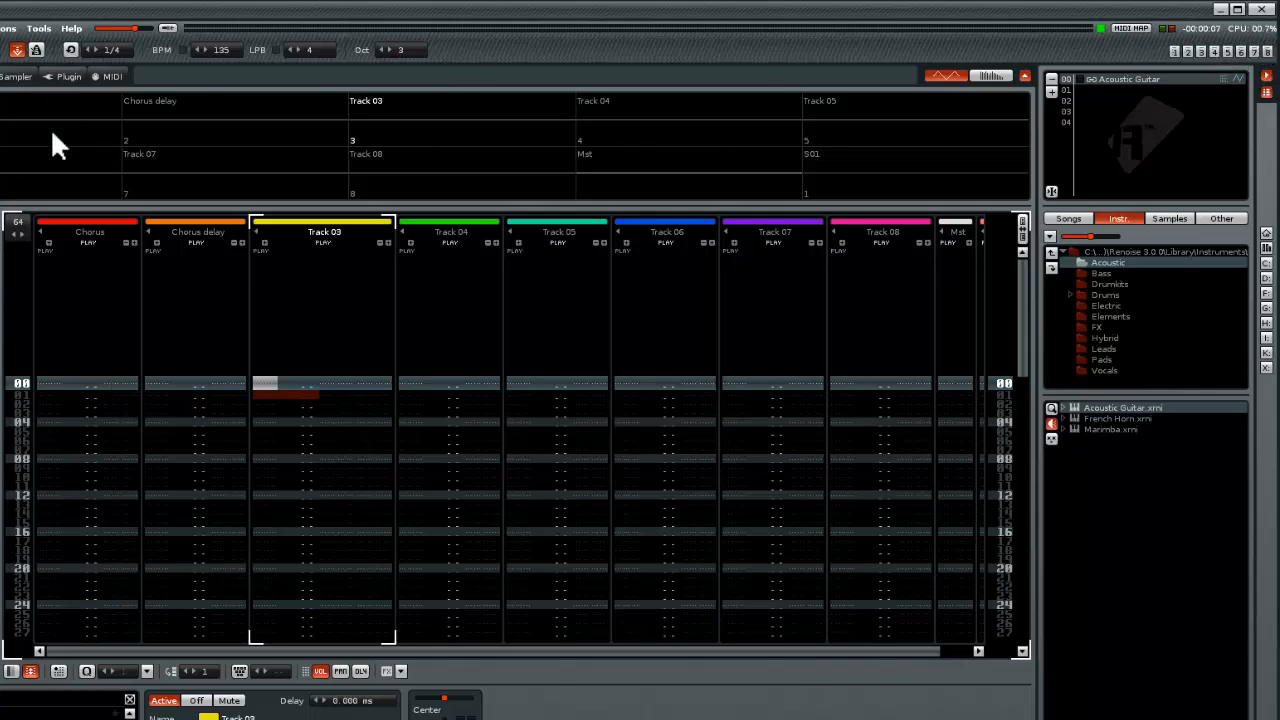
left_click(10, 77)
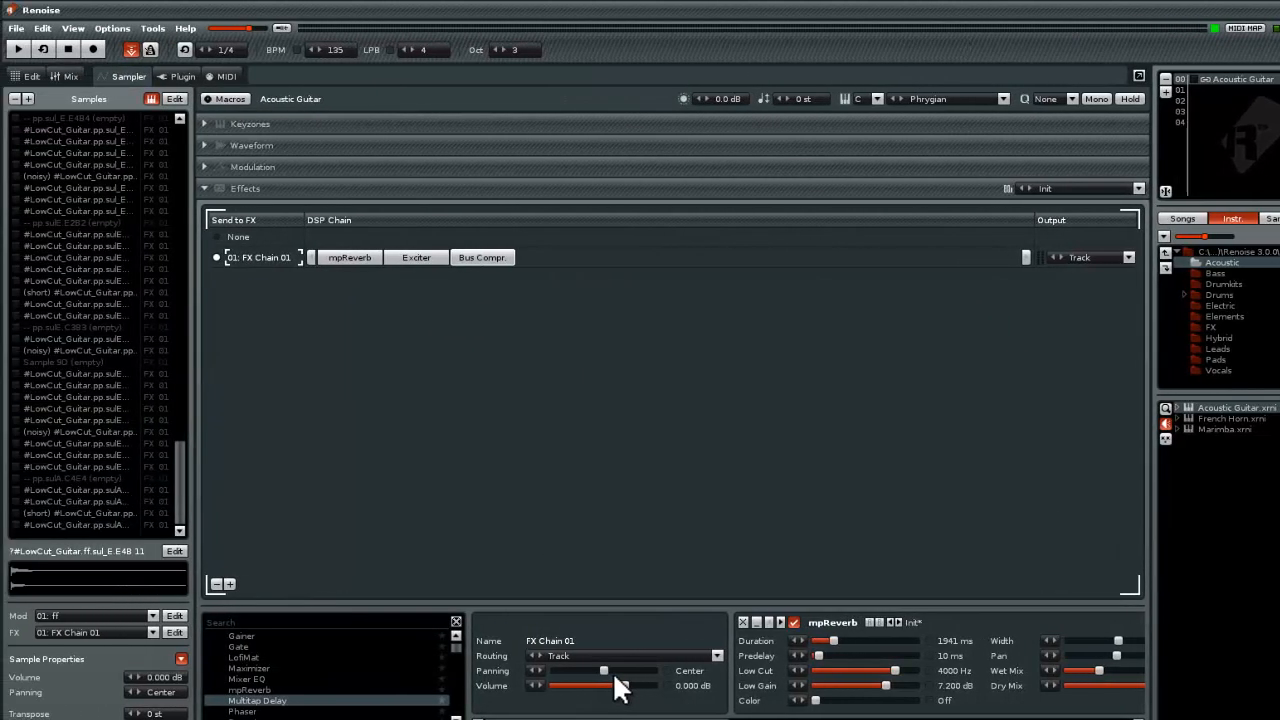
Load the French Horn instrument from the Acoustic library and audition a few notes
double_click(1237, 420)
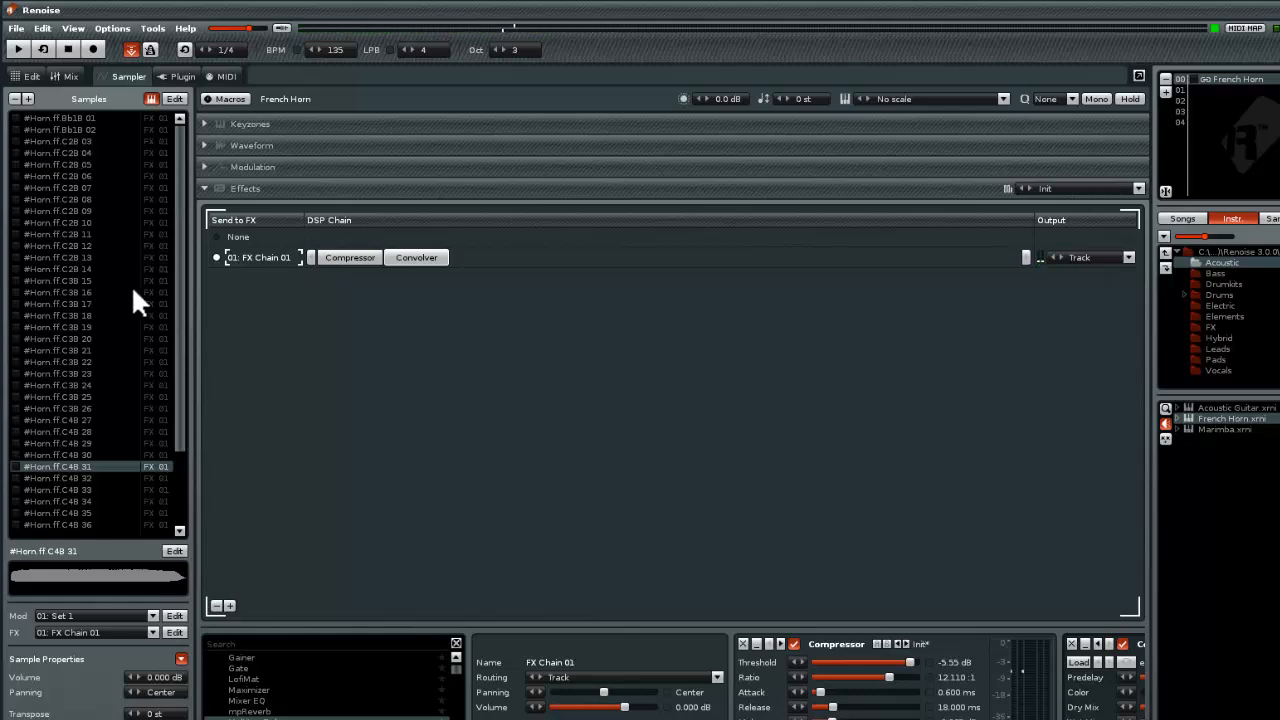
key("b")
key("v")
key("n")
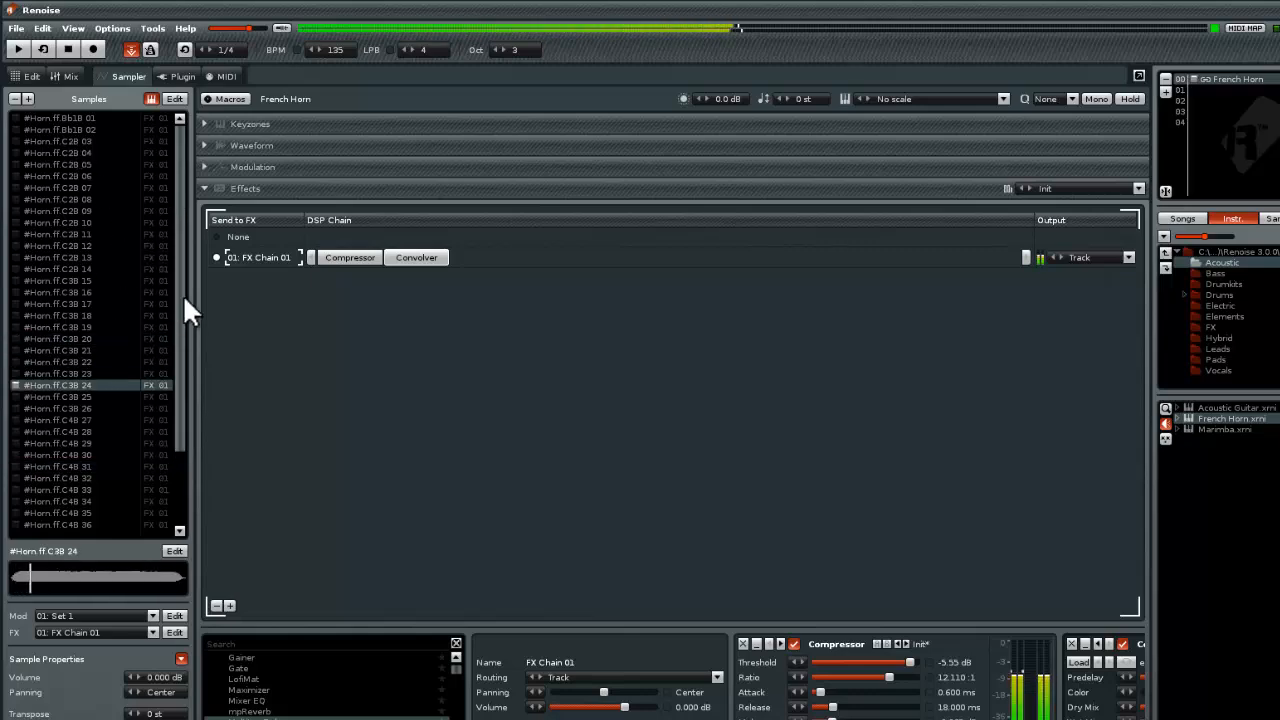
key("c")
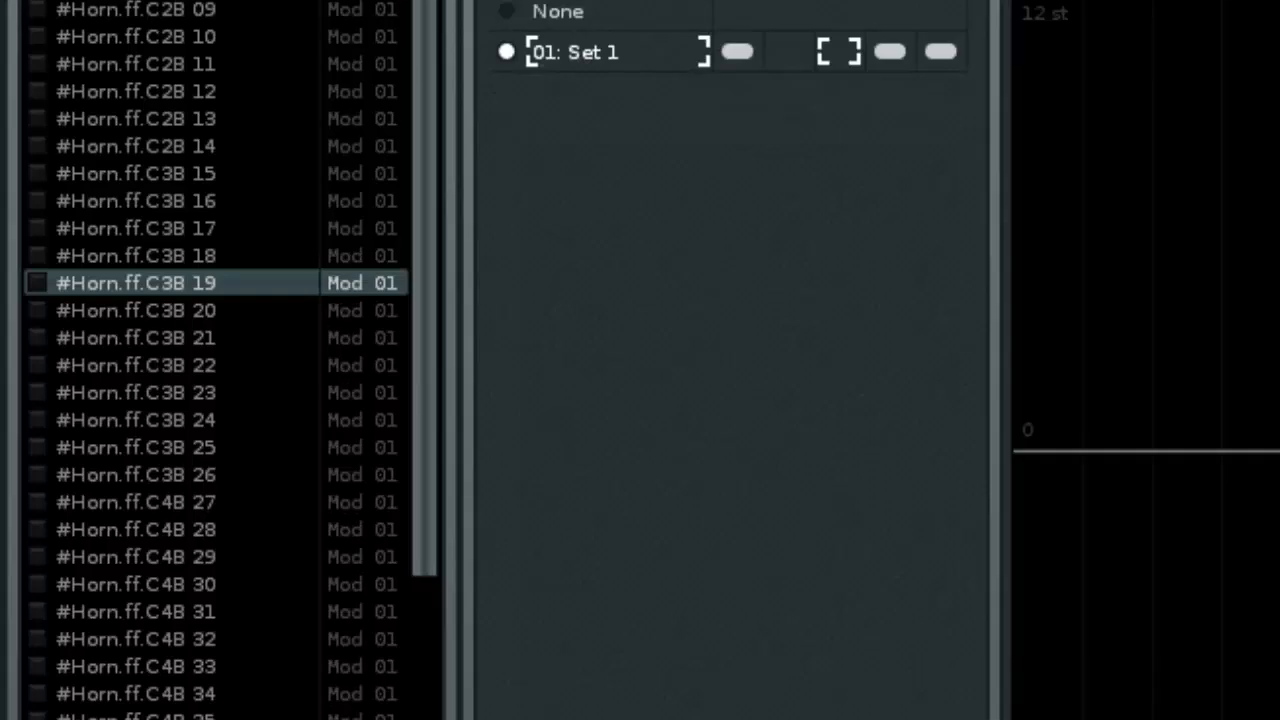
Examine each modulation domain of the French Horn's Set 1
left_click(789, 51)
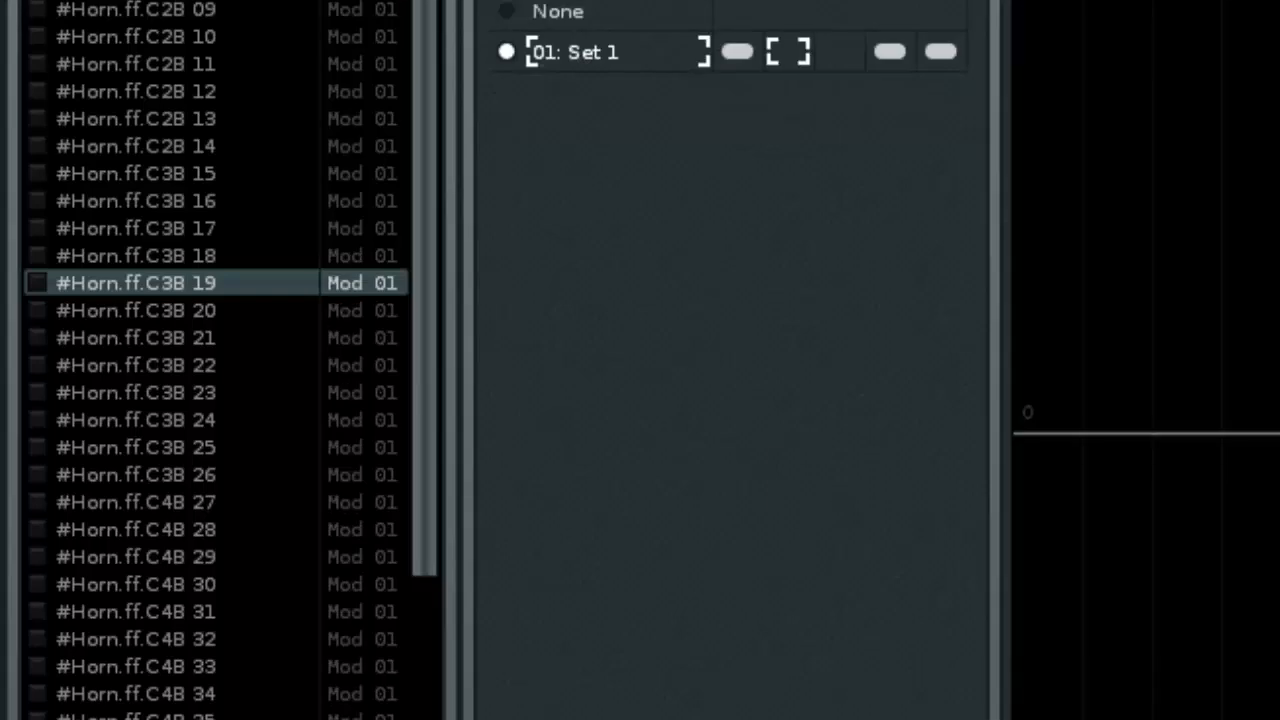
left_click(738, 51)
left_click(889, 51)
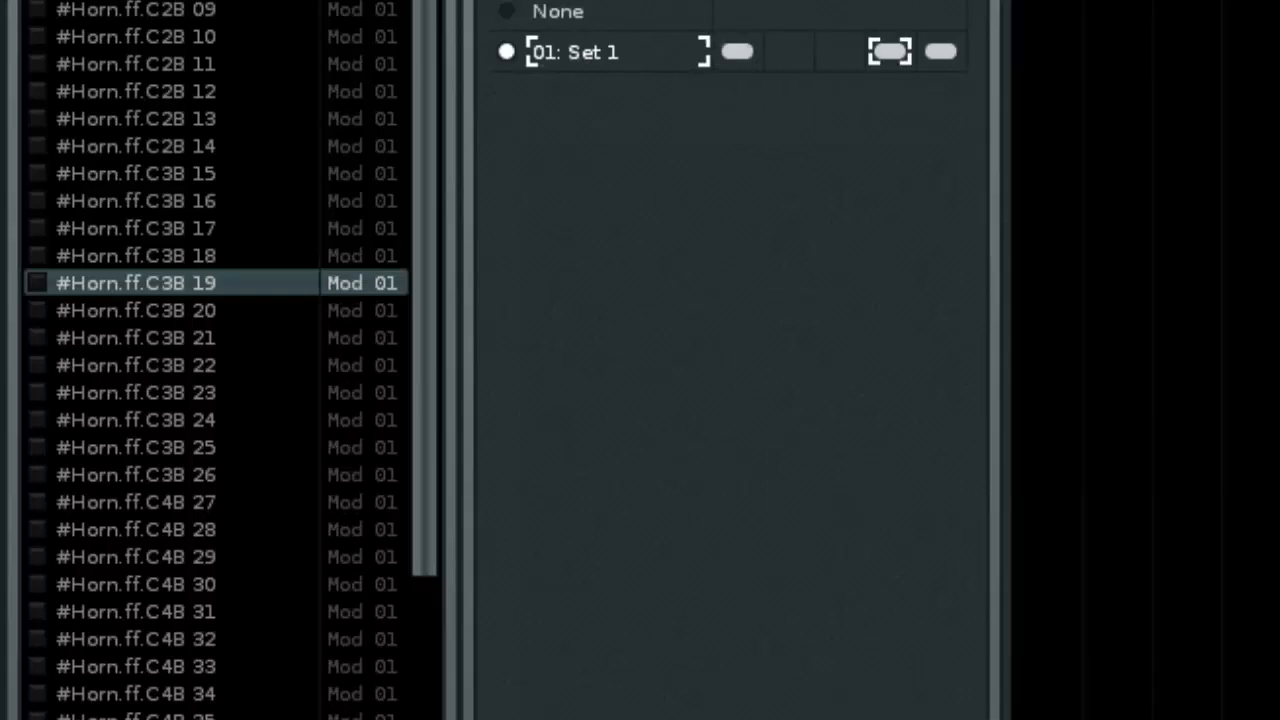
left_click(940, 51)
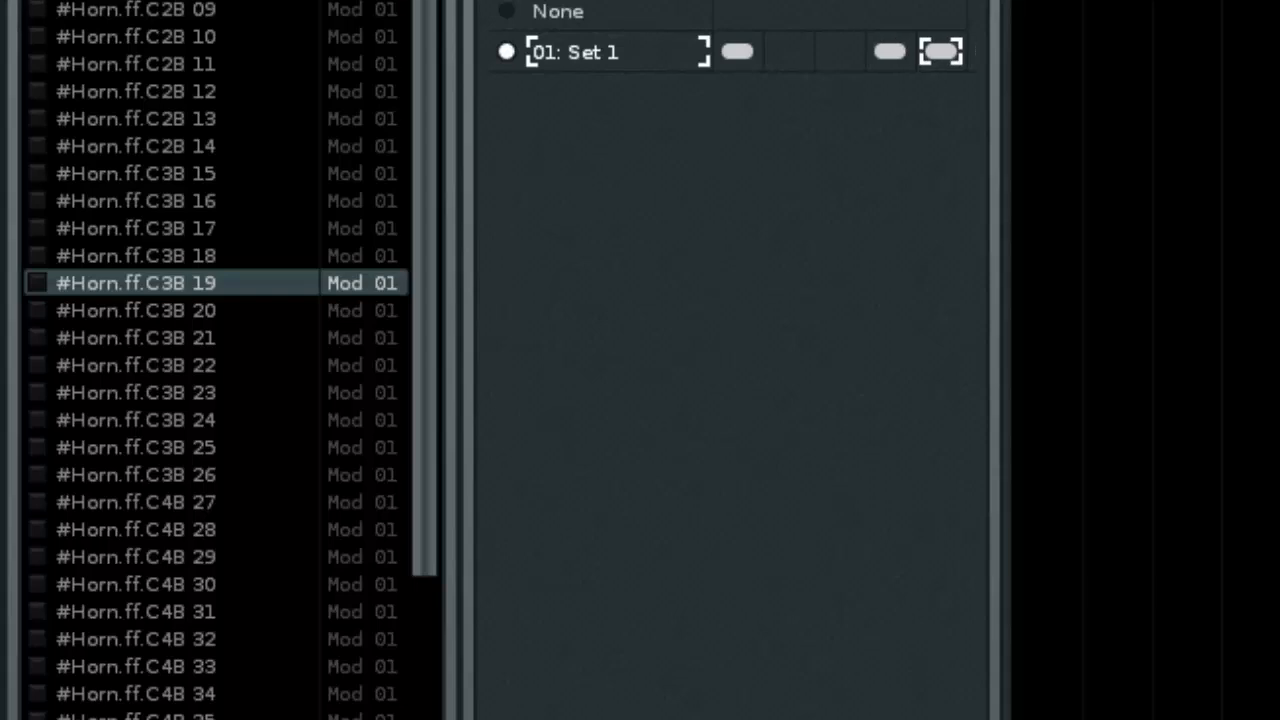
left_click(889, 51)
left_click(840, 51)
left_click(789, 51)
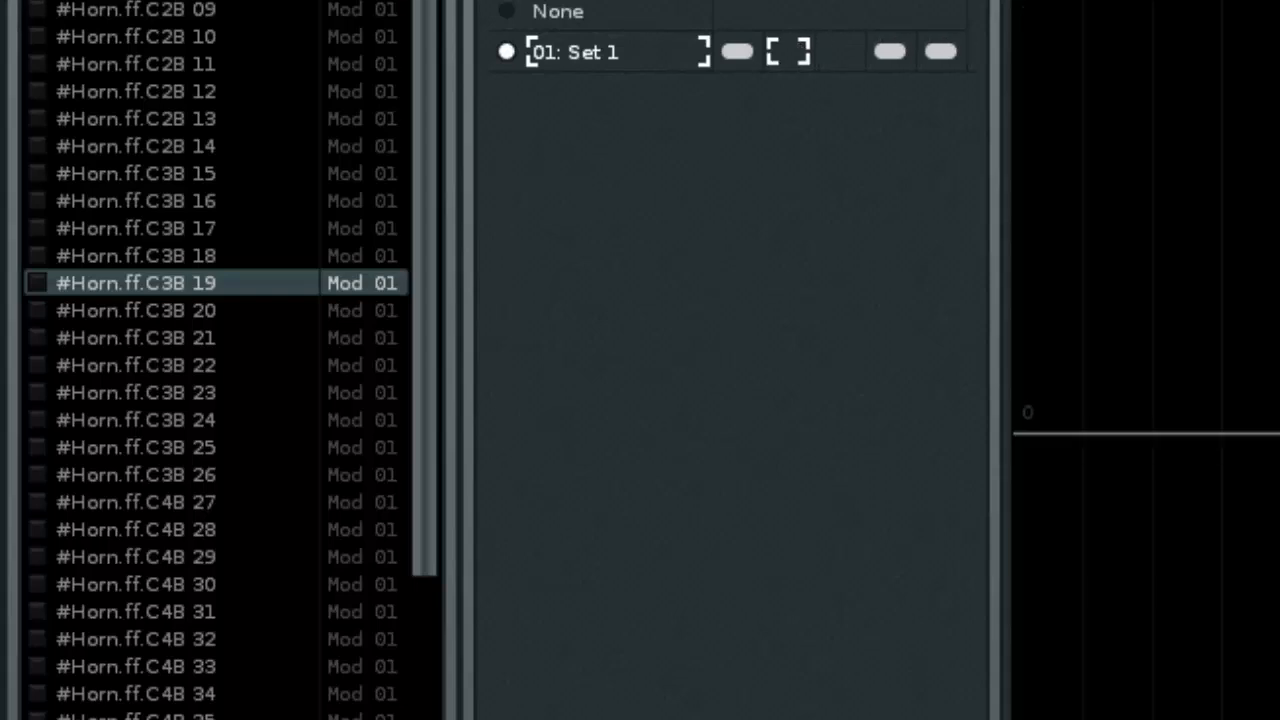
left_click(738, 51)
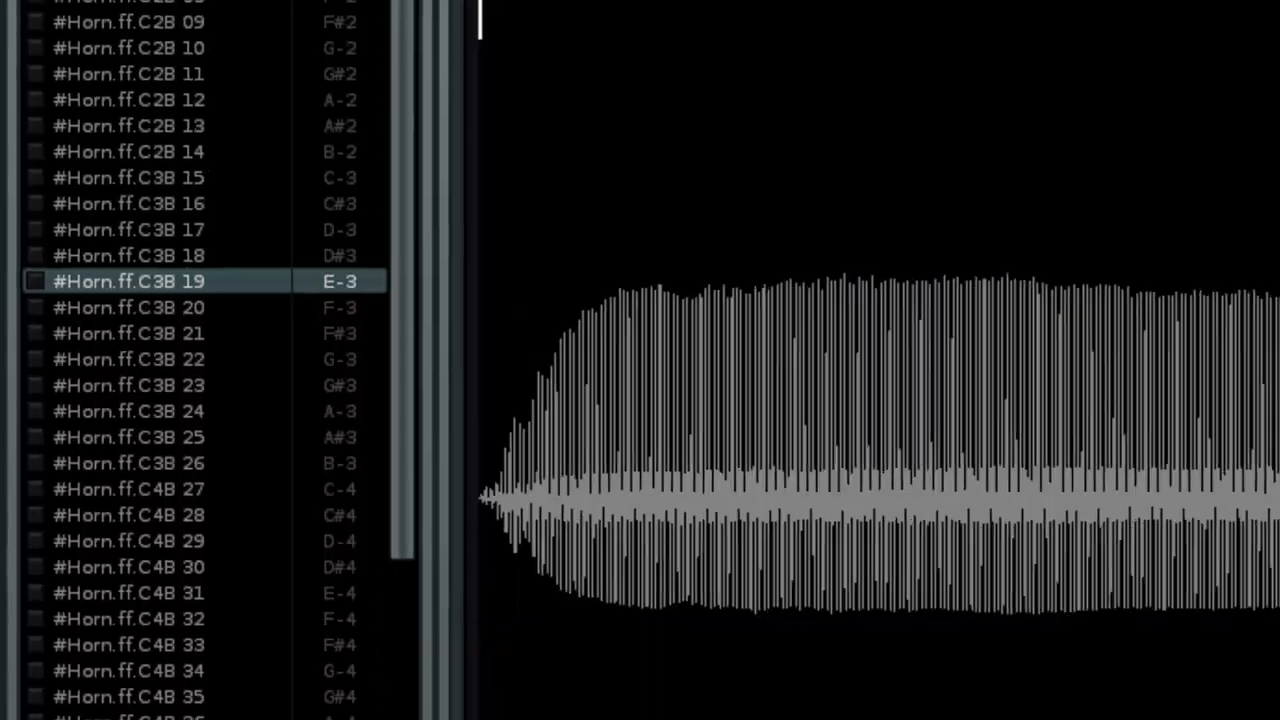
Browse the French Horn's sample waveforms from the C2B samples up to the C5F samples
key("Down")
key("Down")
key("Down")
key("Down")
key("Down")
key("Down")
key("Down")
key("Down")
key("Down")
key("Down")
key("Down")
key("Down")
key("Down")
key("Down")
key("Down")
key("Down")
key("Down")
key("Down")
key("Down")
key("Down")
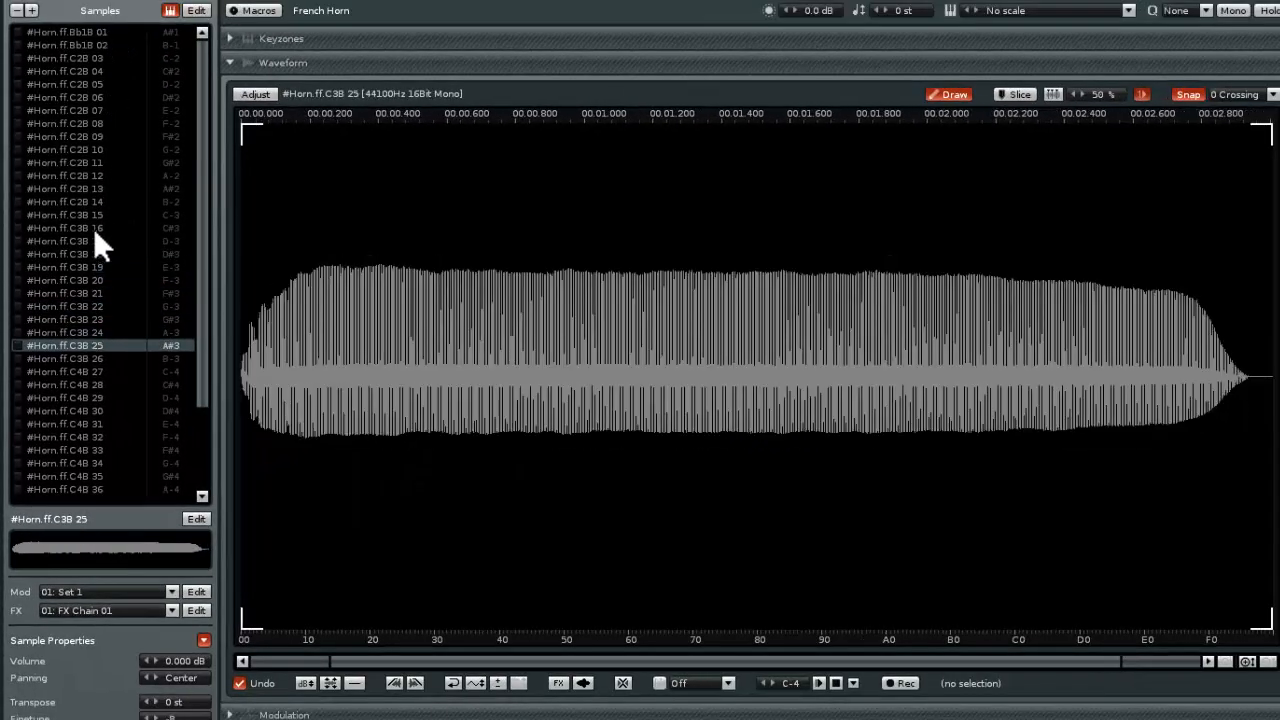
key("Up")
key("Up")
key("Up")
key("Up")
key("Up")
key("Up")
key("Up")
key("Up")
key("Up")
key("Up")
key("Up")
key("Up")
key("Up")
key("Up")
key("Up")
key("Up")
key("Up")
key("Up")
key("Up")
key("Up")
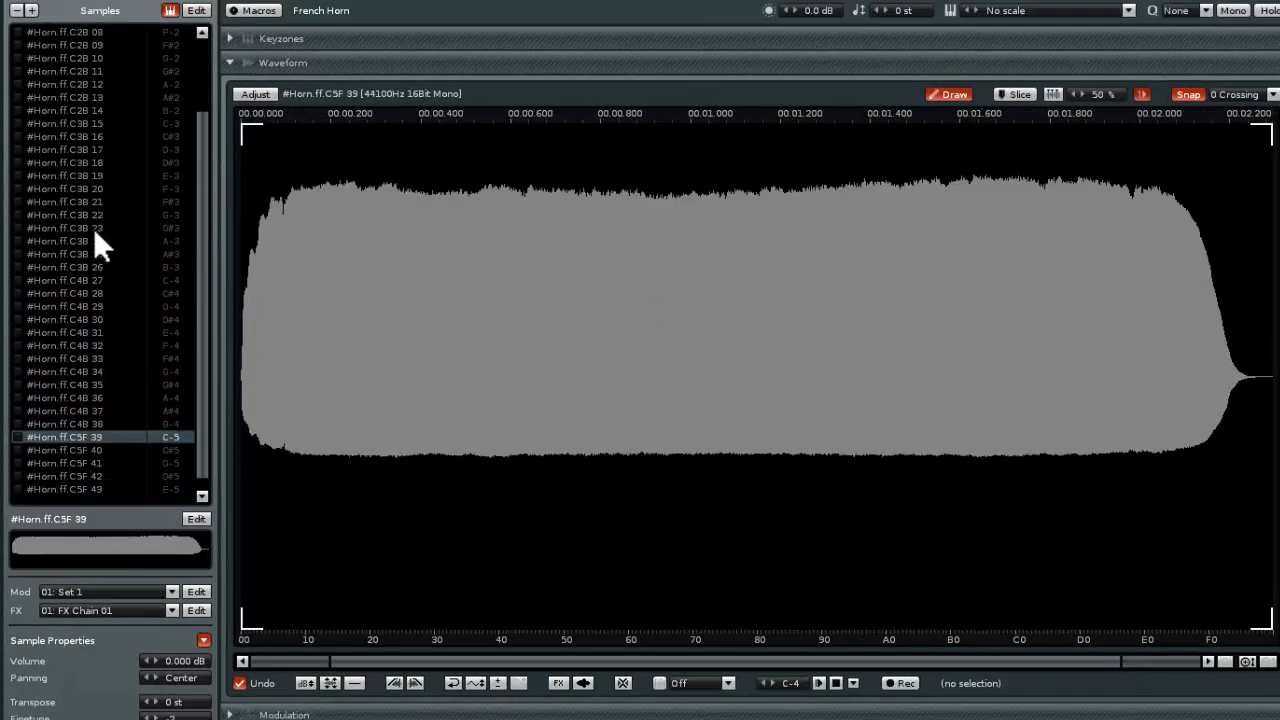
key("Up")
key("Up")
key("Up")
key("Up")
key("Up")
key("Up")
key("Up")
key("Up")
key("Up")
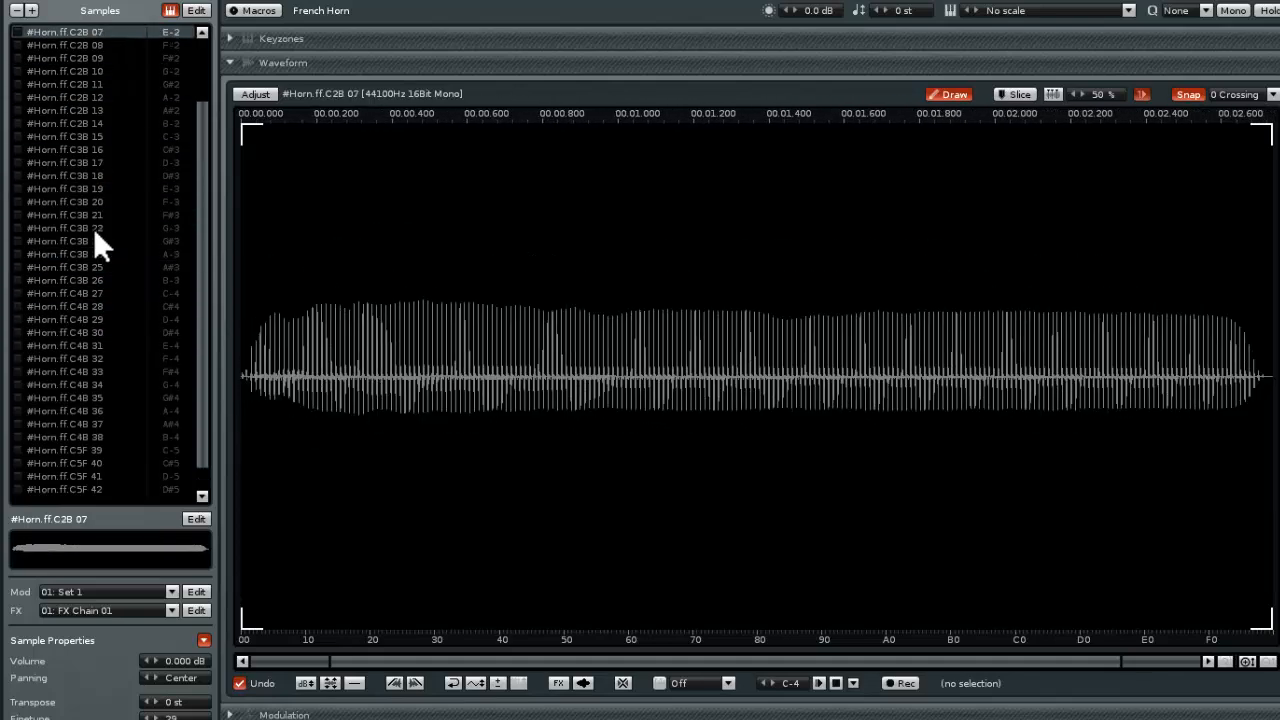
Open the French Horn's Keyzones and audition its per-note samples by playing keys across octaves 1 to 5
left_click(276, 40)
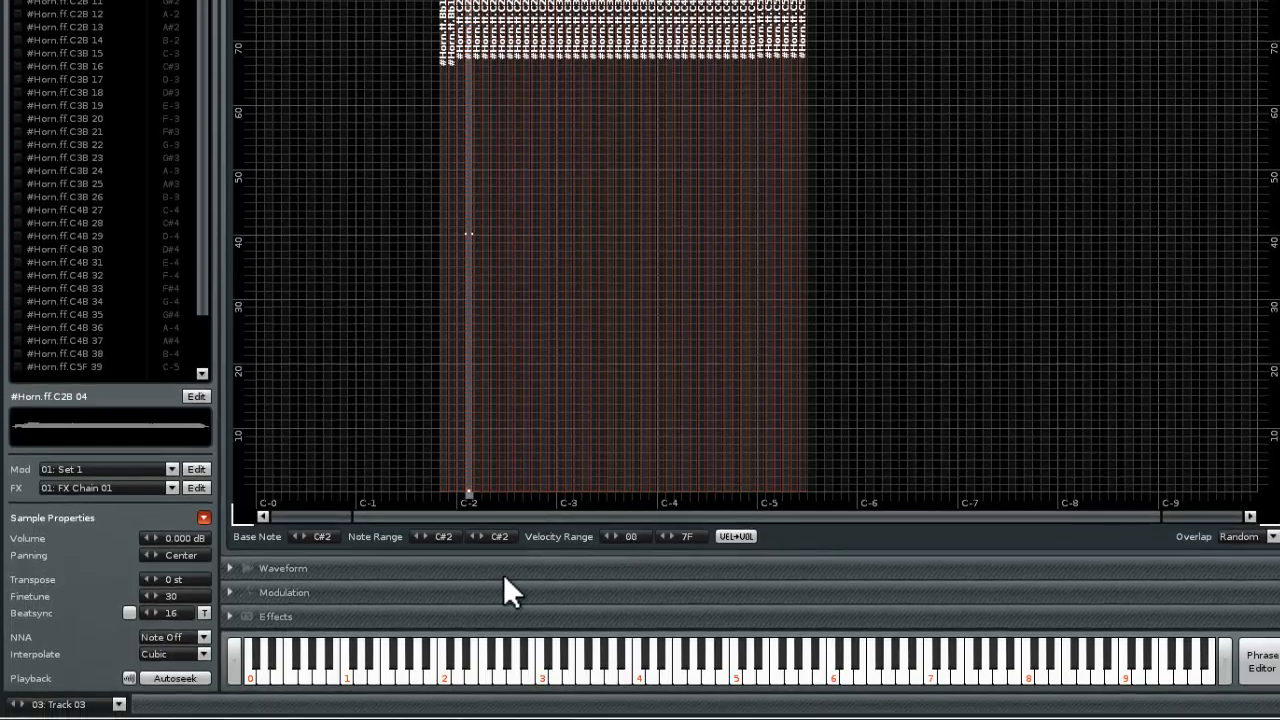
left_click(521, 672)
left_click(585, 675)
left_click(671, 675)
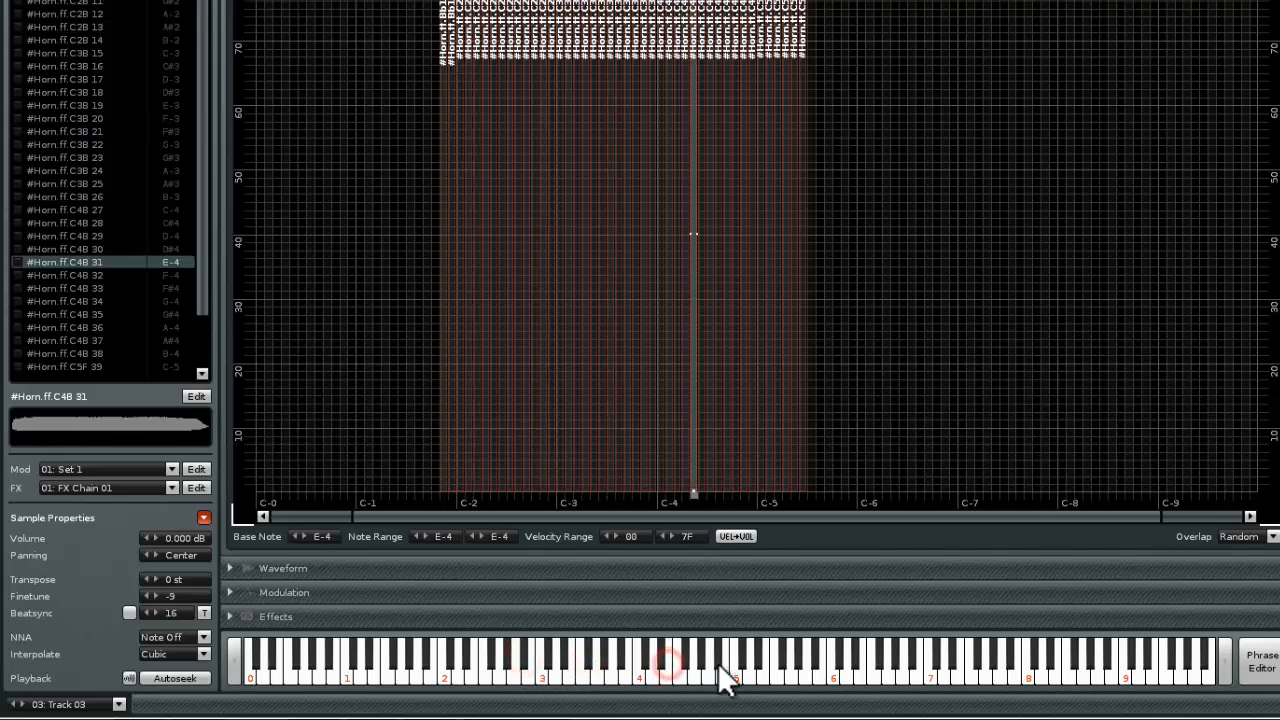
left_click(734, 674)
left_click(766, 676)
left_click(651, 672)
left_click(571, 676)
left_click(476, 670)
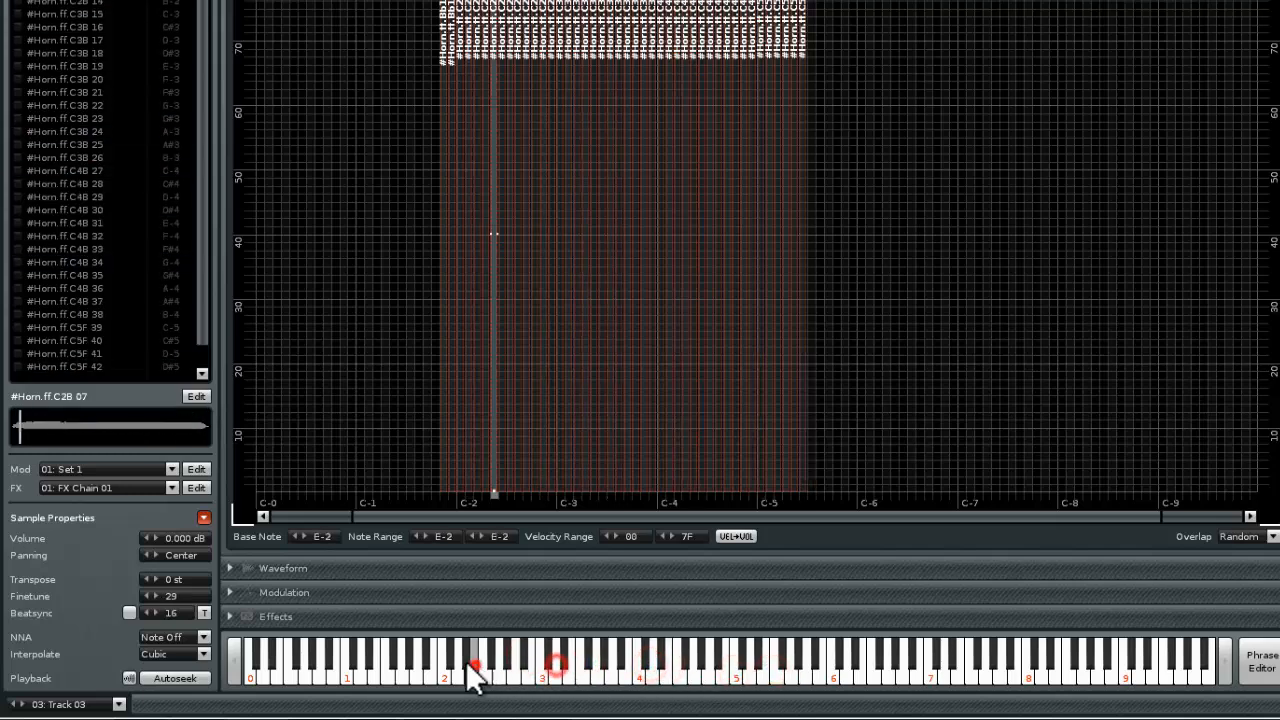
left_click(421, 665)
left_click(557, 665)
left_click(628, 665)
left_click(683, 665)
left_click(760, 665)
left_click(672, 665)
left_click(614, 665)
left_click(570, 665)
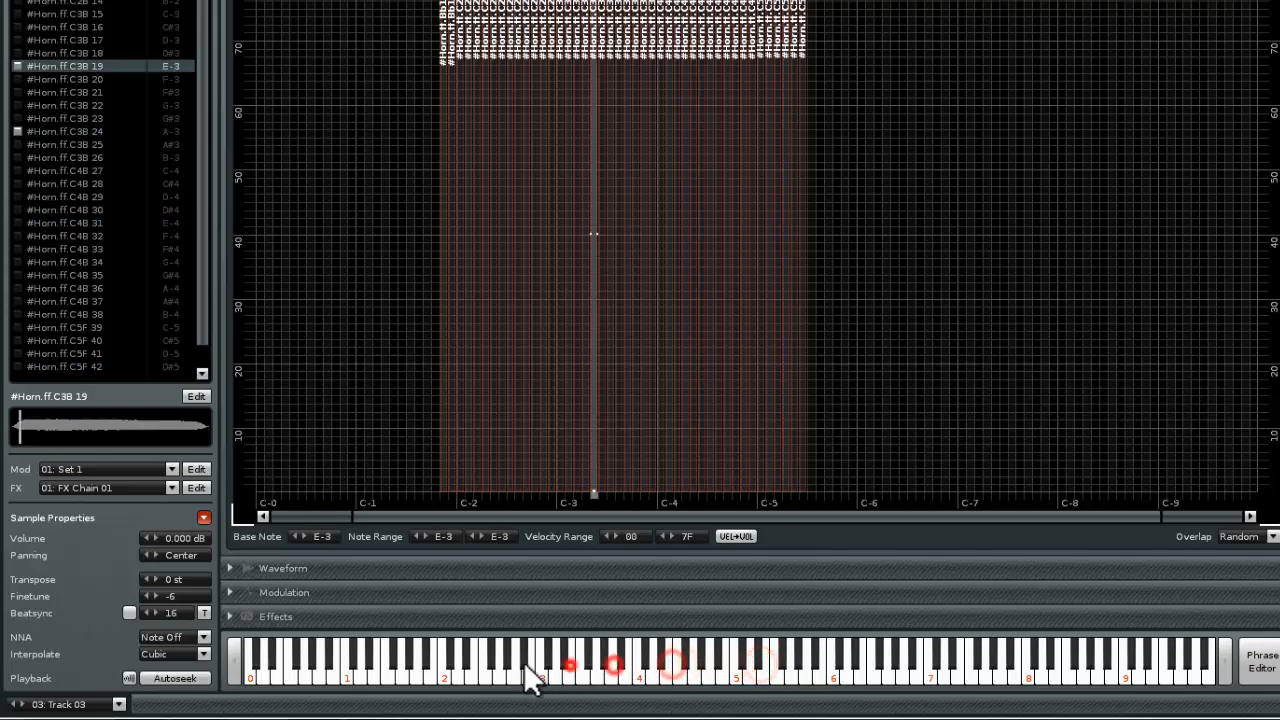
left_click(517, 668)
left_click(580, 668)
left_click(634, 668)
left_click(651, 668)
left_click(676, 668)
left_click(692, 668)
left_click(634, 668)
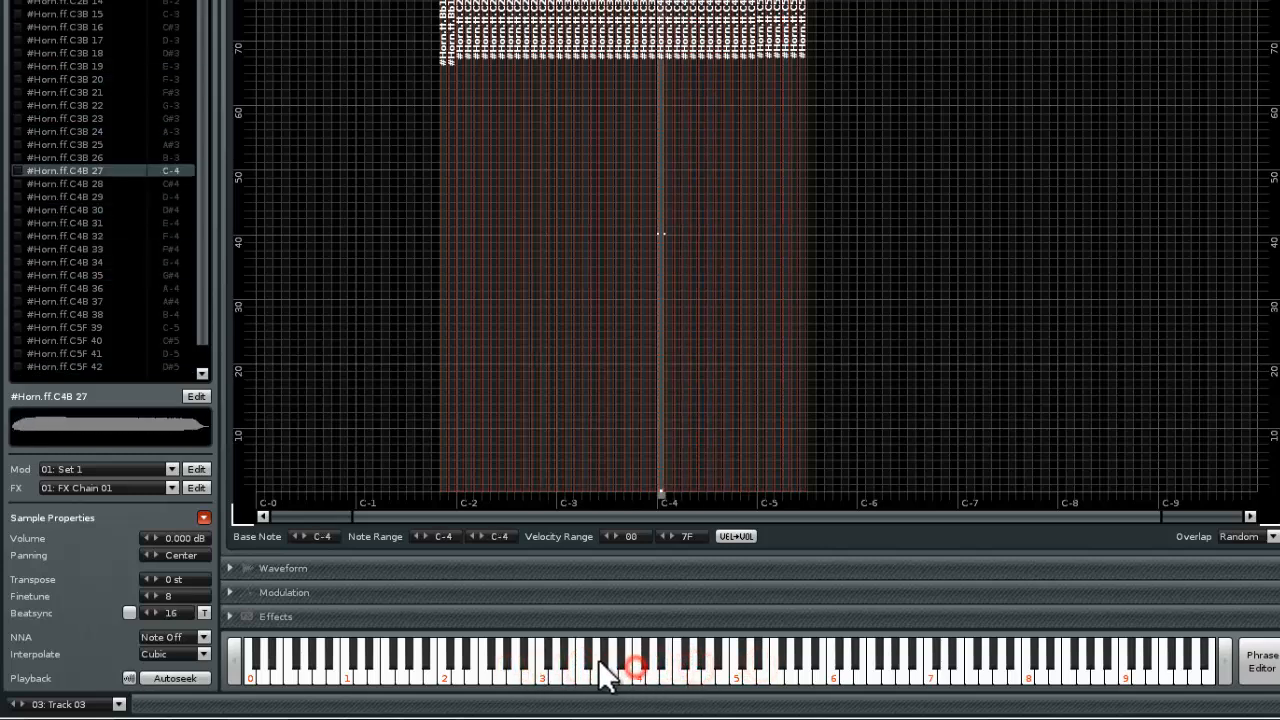
left_click(602, 664)
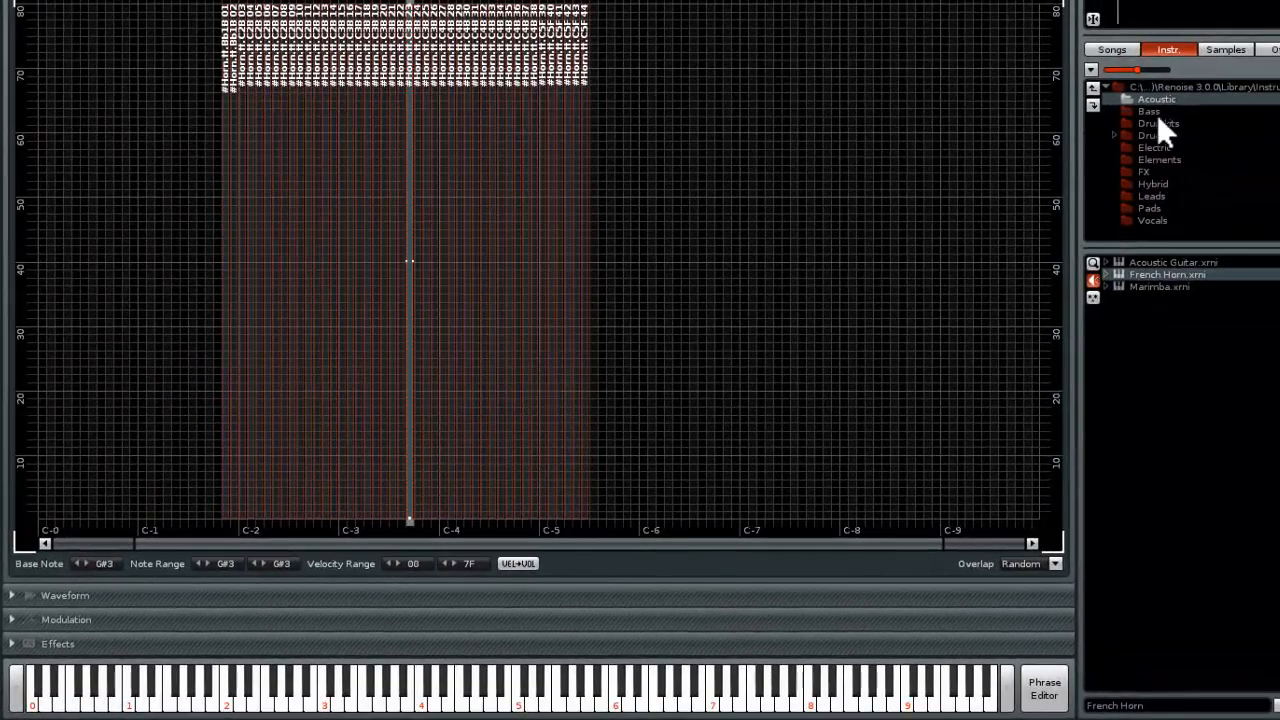
Load Hollow Bass from the Bass library and audition notes outside and inside the With gaps phrase's key range
left_click(1158, 111)
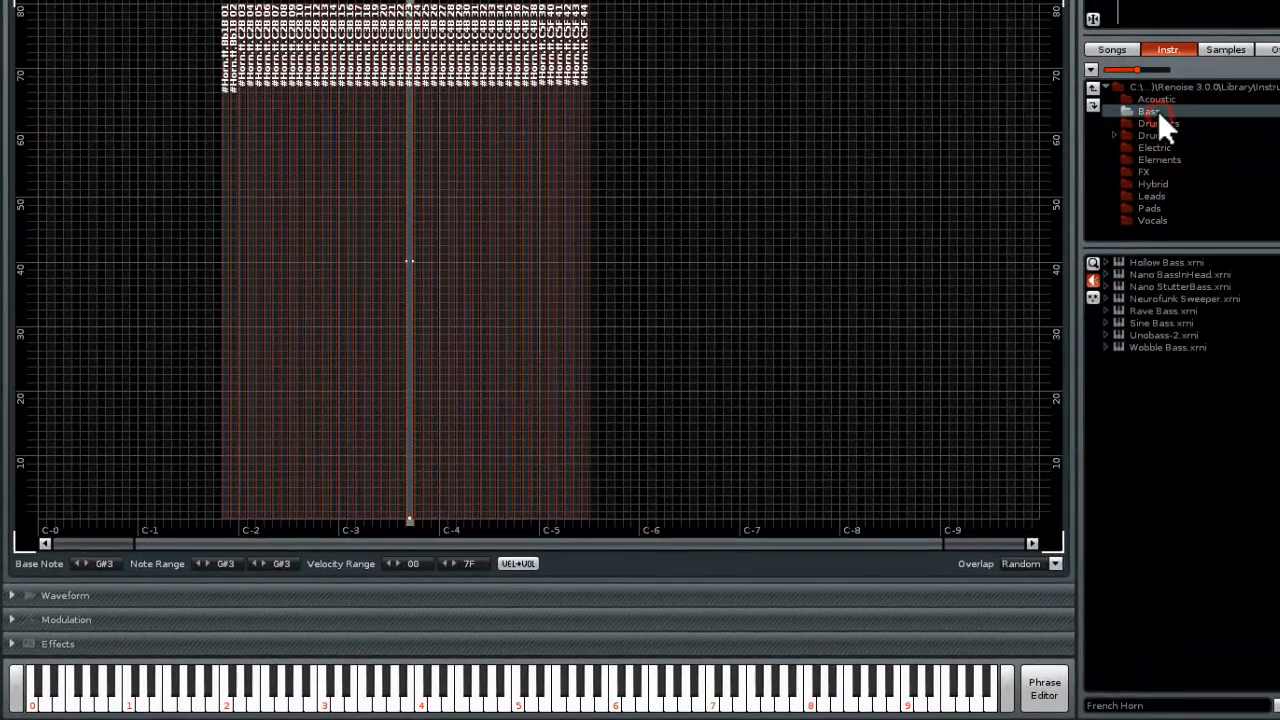
double_click(1163, 263)
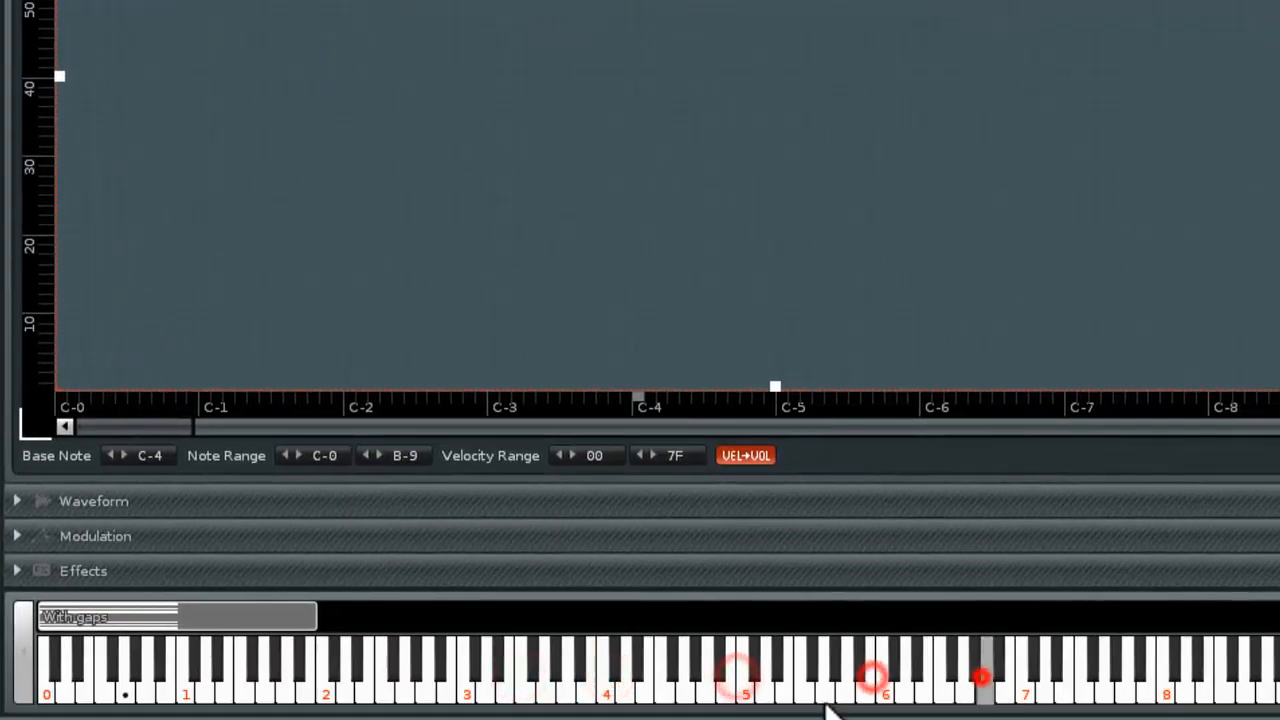
left_click(394, 687)
left_click(557, 685)
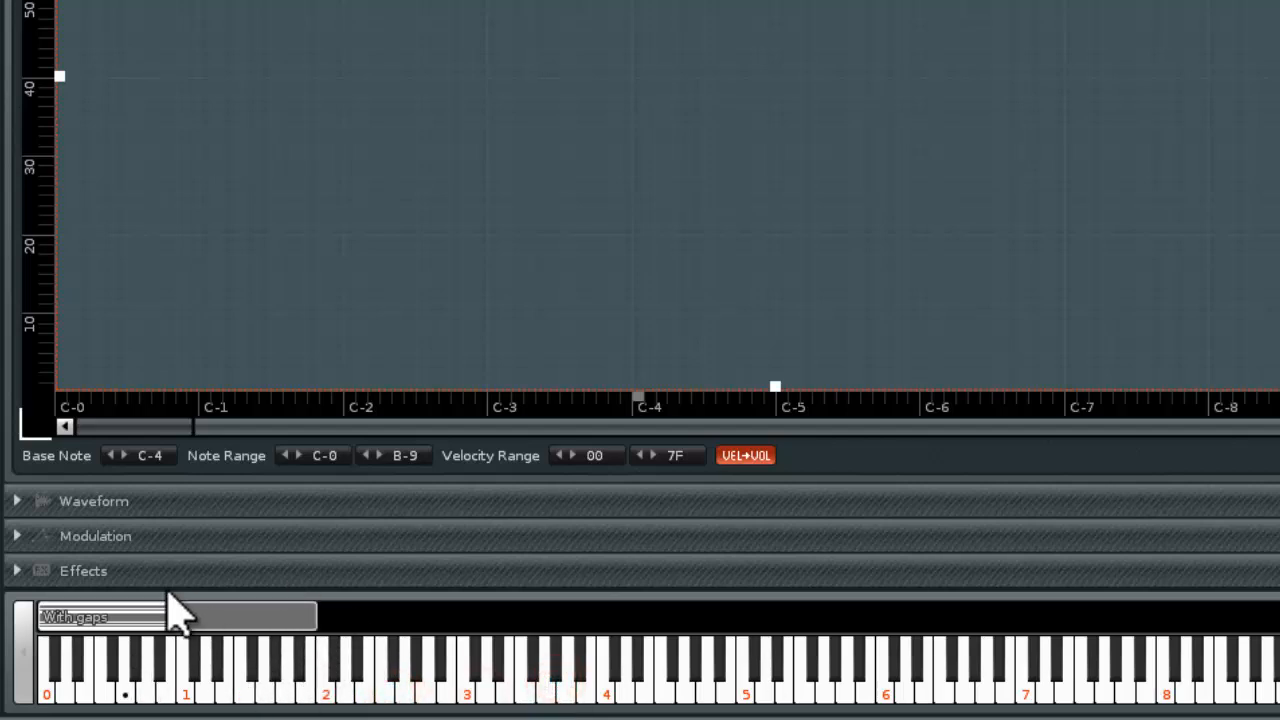
left_click(266, 675)
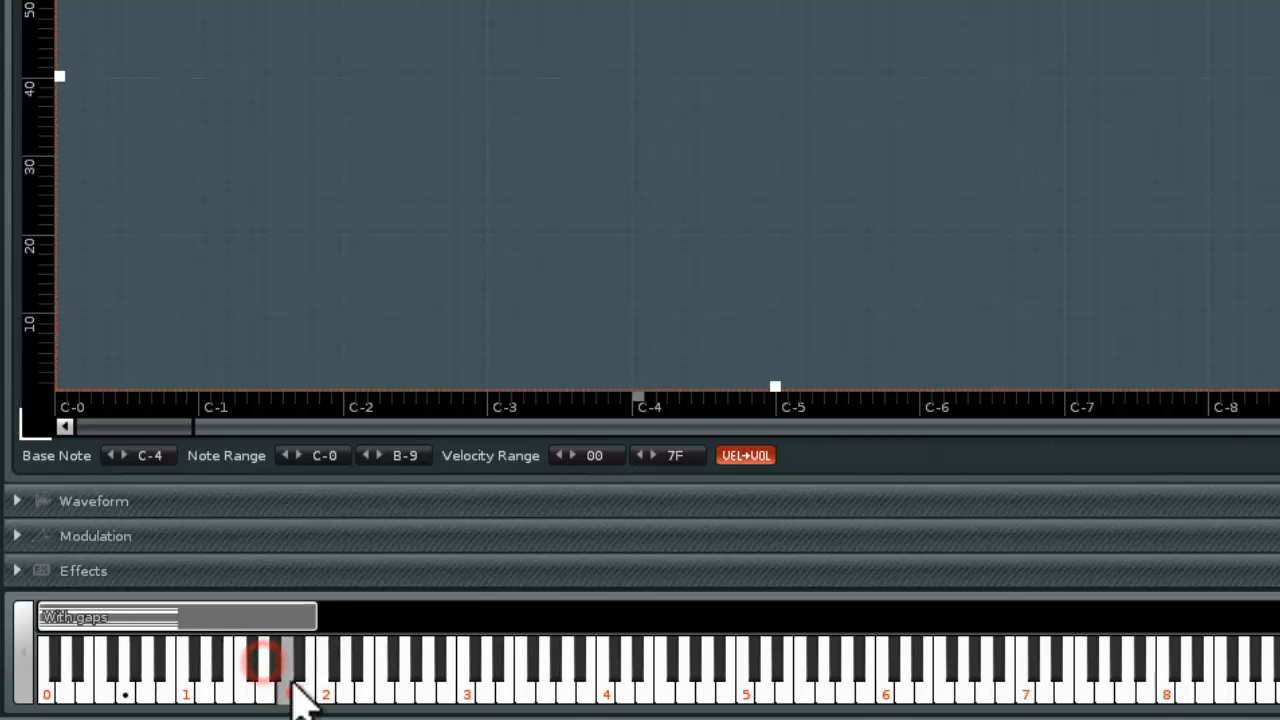
Audition the Hollow Bass's With gaps phrase at different keys in octaves 0 and 1
left_click(298, 690)
left_click(157, 718)
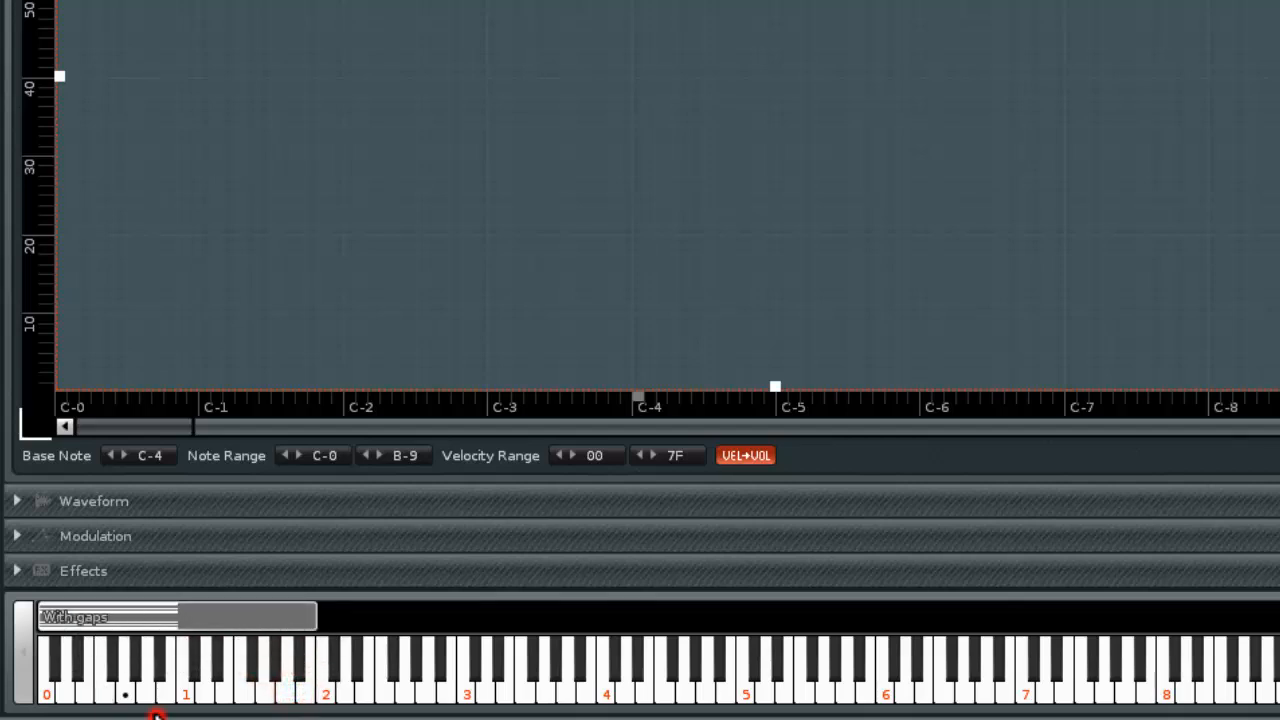
left_click(174, 696)
left_click(278, 697)
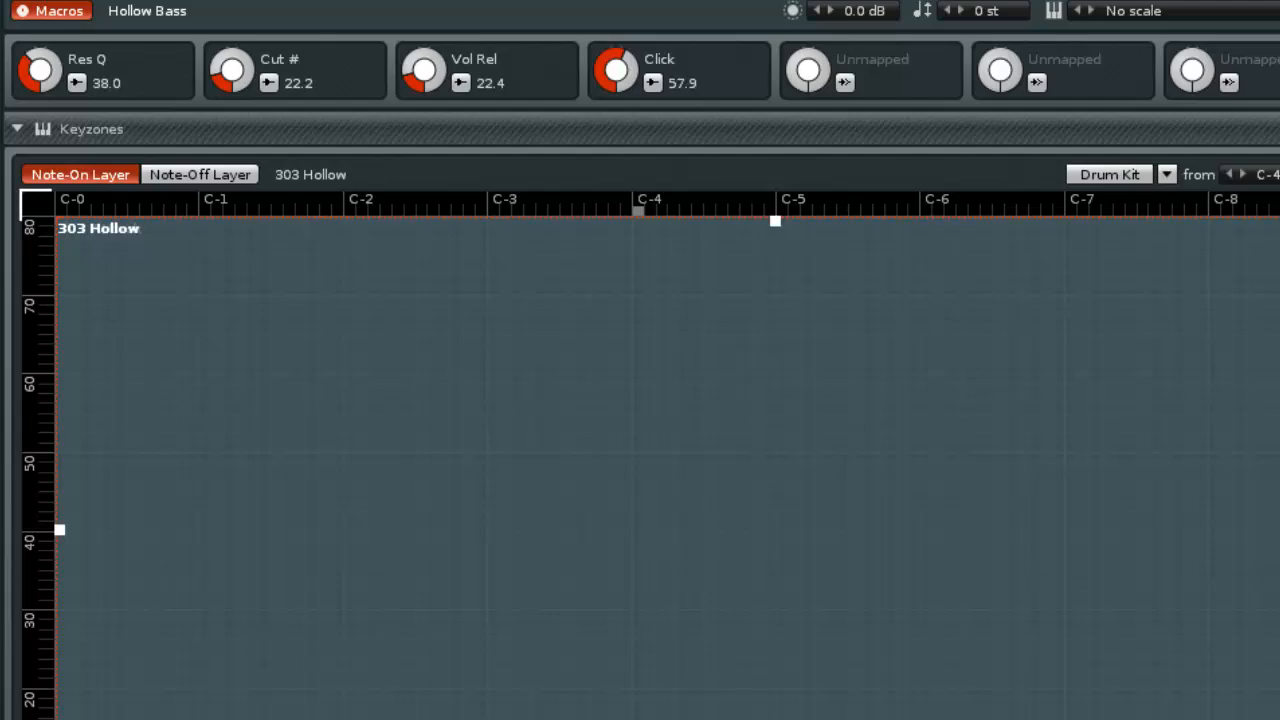
Load TR-808 GMkit from the Drumkits library and audition its drum samples on keys around octaves 3 to 5
double_click(1121, 572)
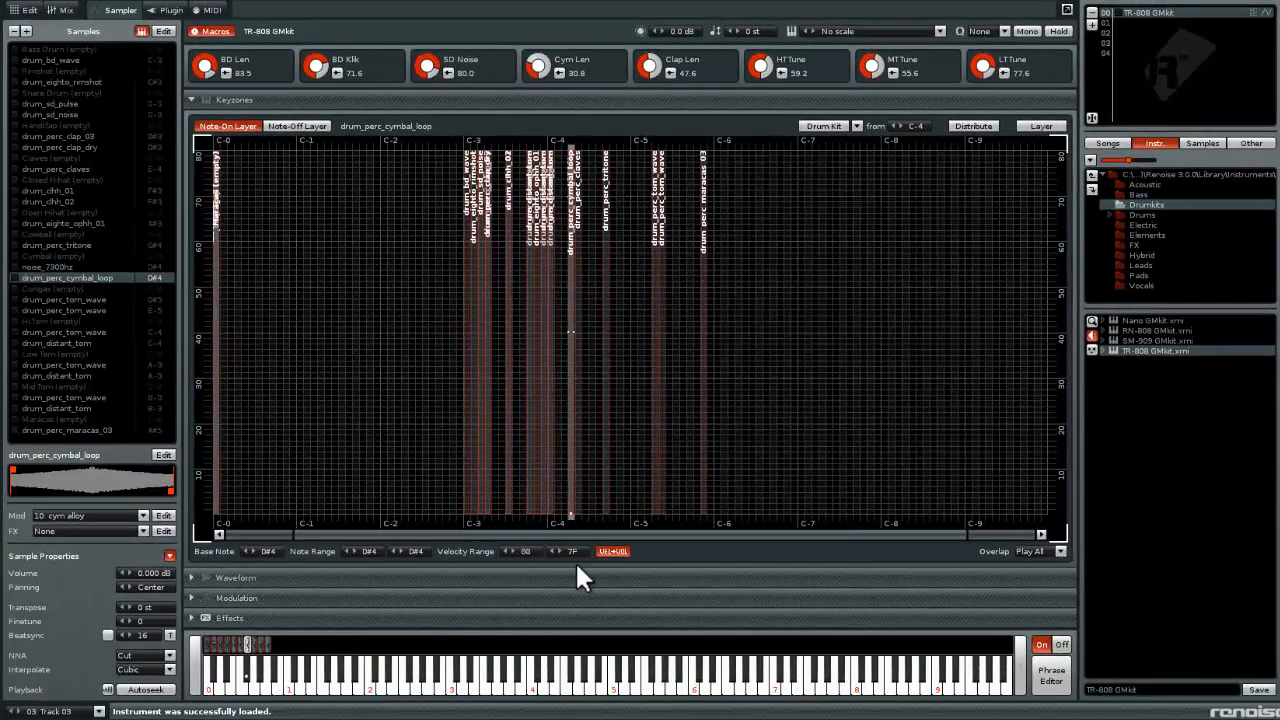
left_click(508, 690)
left_click(449, 686)
left_click(508, 686)
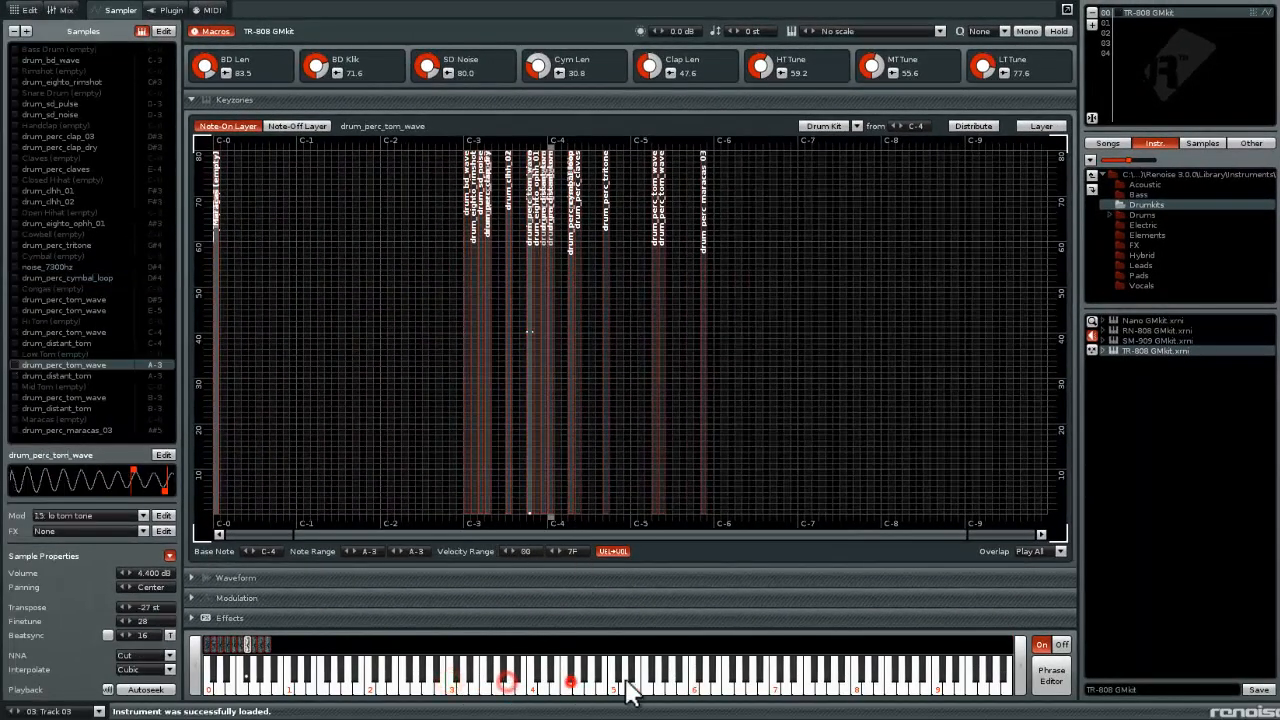
left_click(636, 685)
Load SM-909 GMkit from the Drumkits library and audition its drum samples on keys across octaves 2 to 5
double_click(1166, 340)
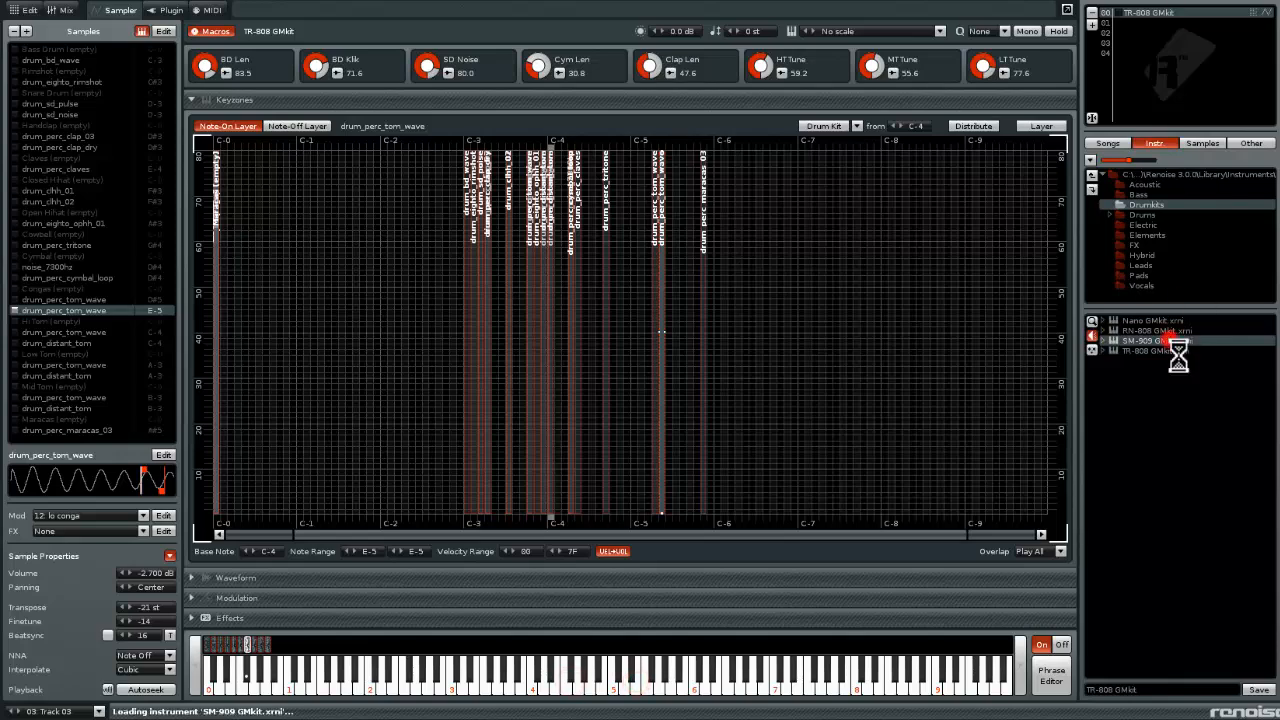
left_click(506, 690)
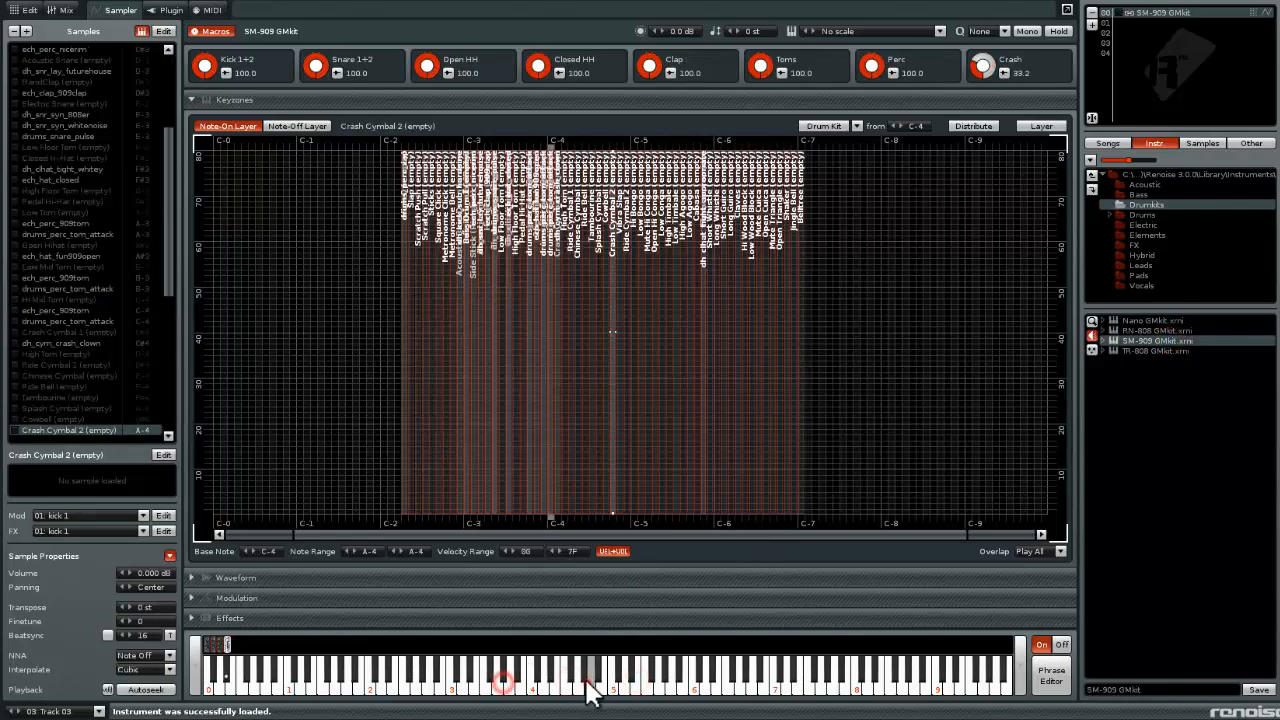
left_click(589, 686)
left_click(645, 690)
left_click(657, 686)
left_click(529, 686)
left_click(434, 691)
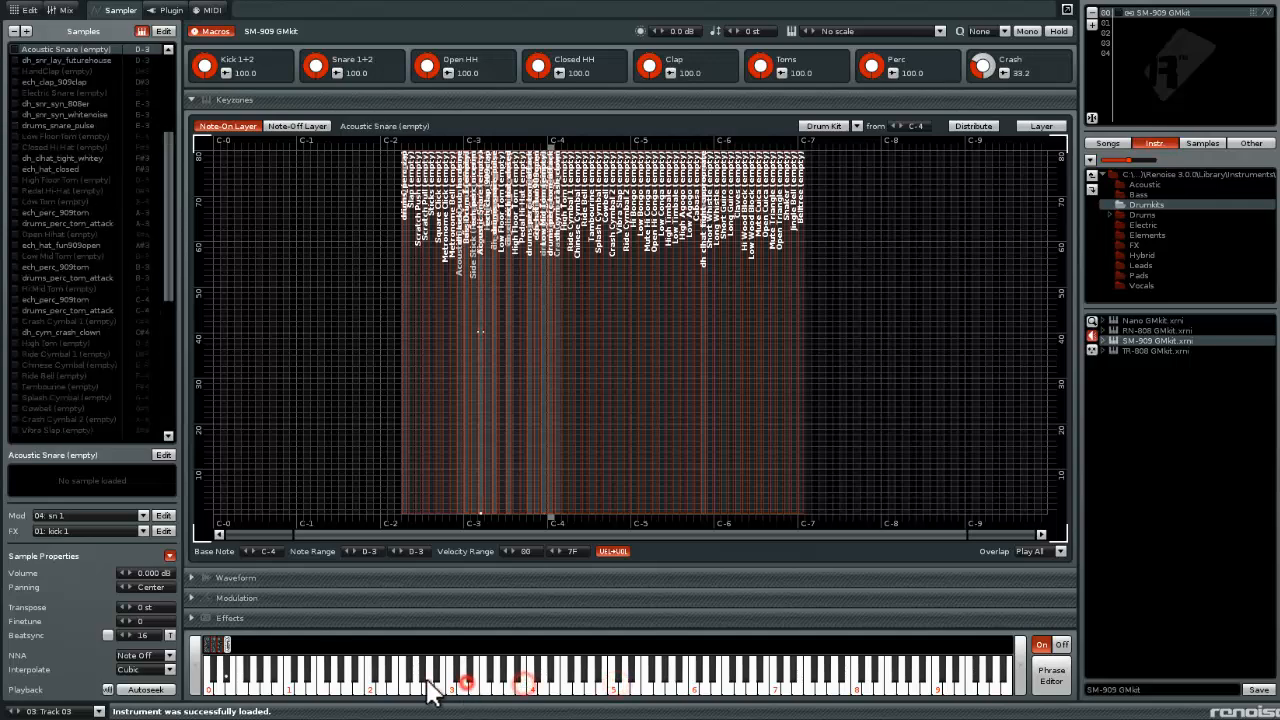
left_click(515, 690)
Trigger the SM-909 kit's phrase in octave 0 and play single samples across octaves 2 to 6
left_click(229, 686)
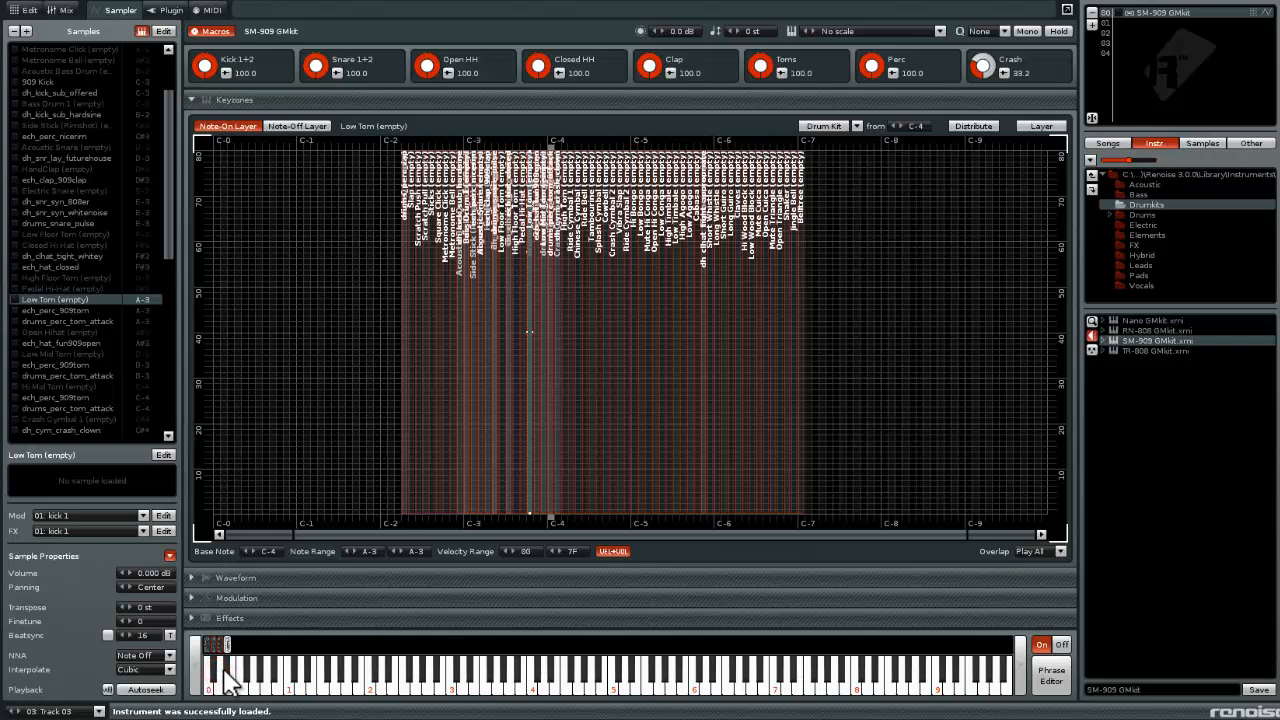
left_click(229, 683)
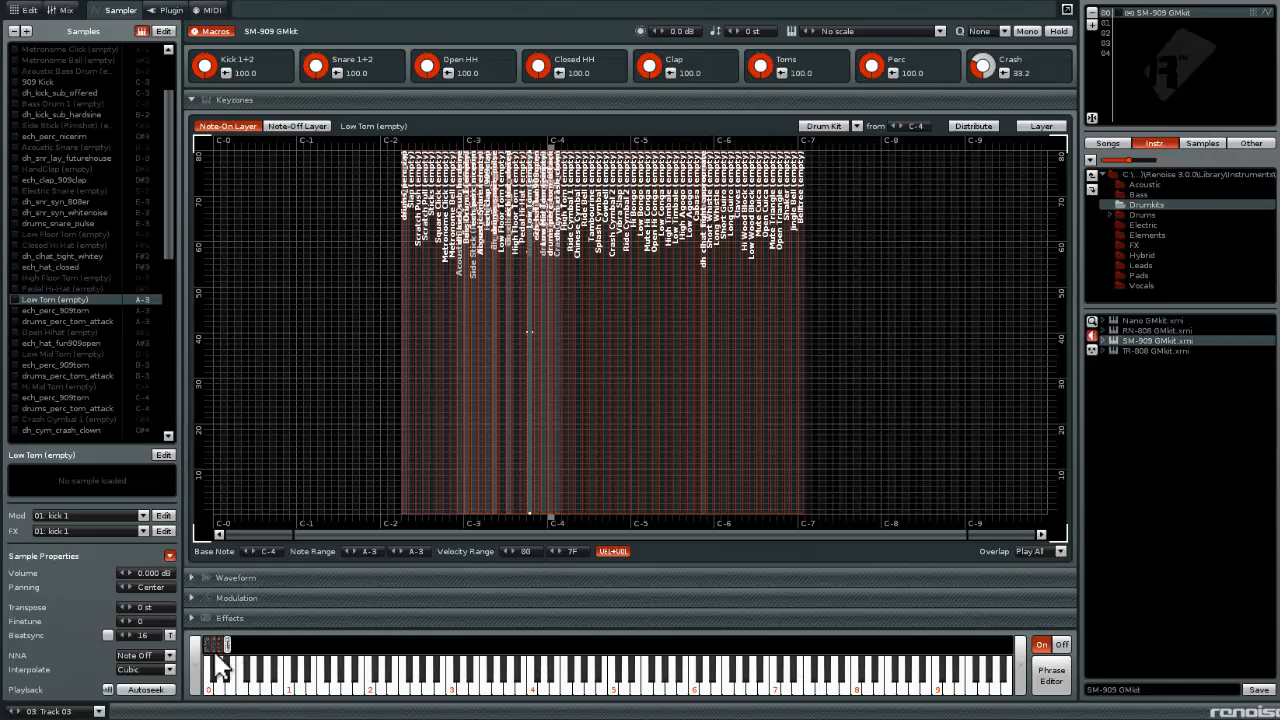
left_click(446, 679)
left_click(416, 677)
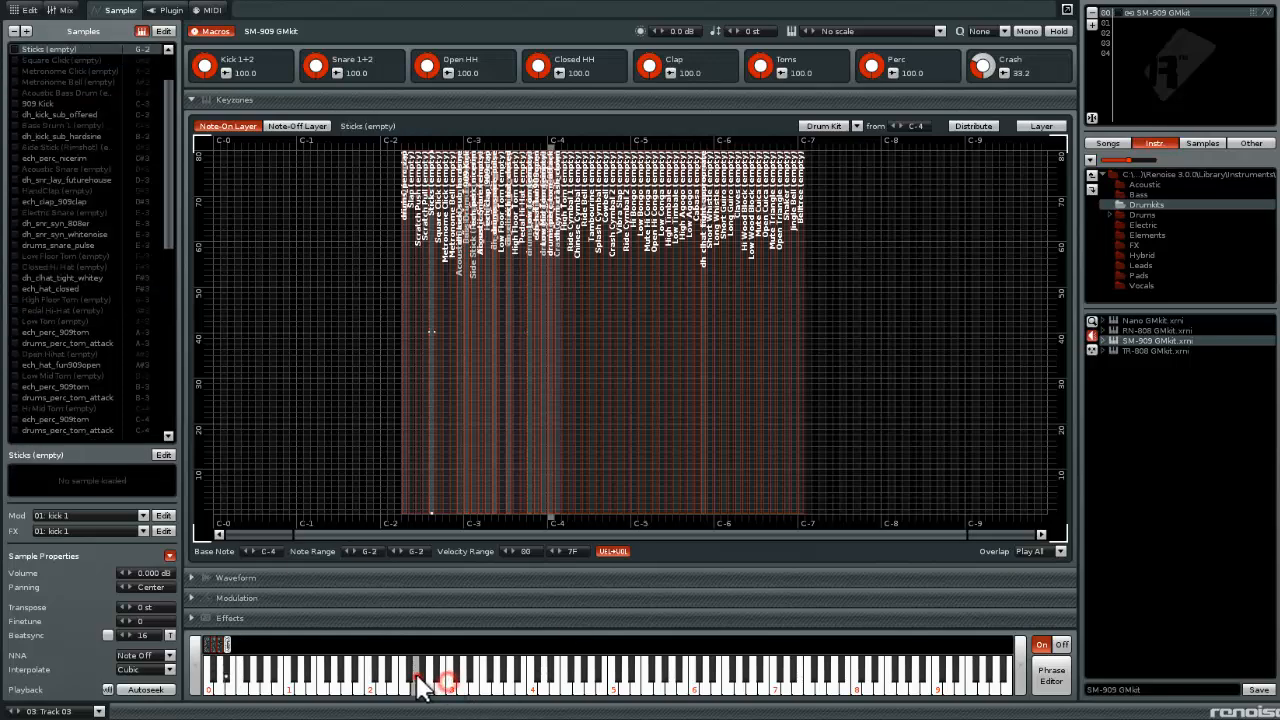
left_click(482, 675)
left_click(559, 675)
left_click(624, 671)
left_click(680, 671)
left_click(748, 671)
left_click(767, 673)
left_click(712, 671)
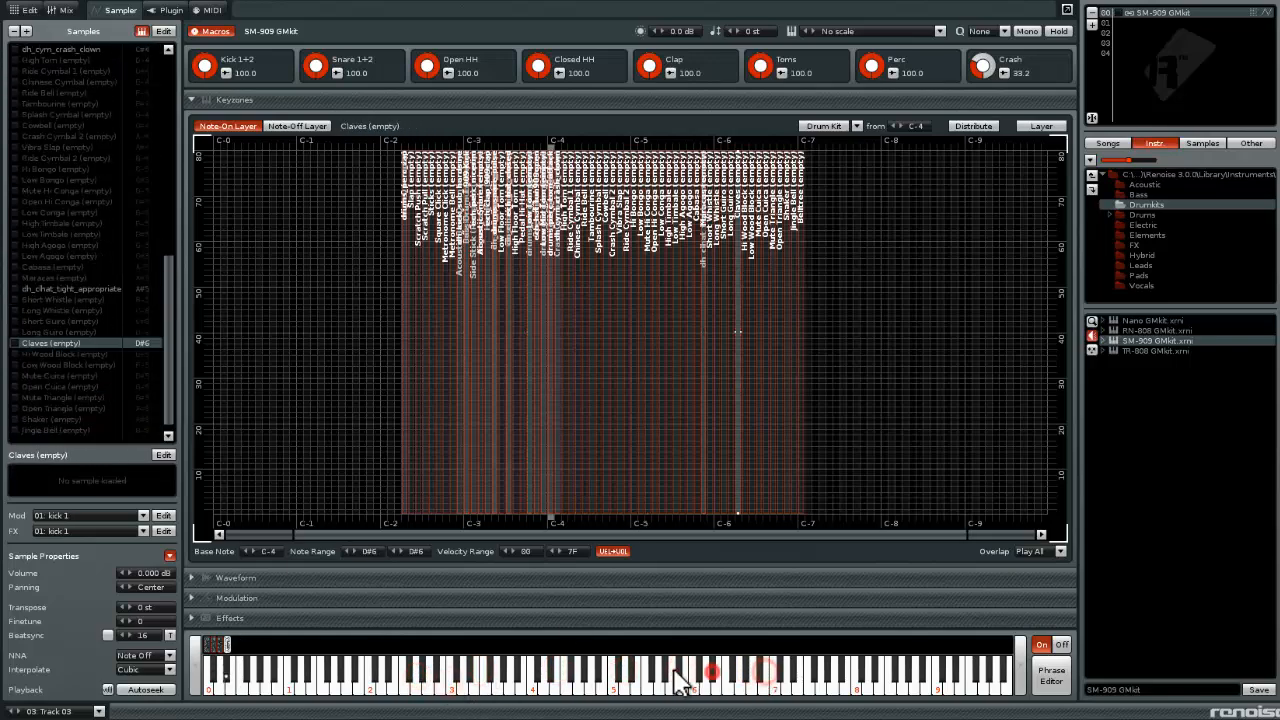
left_click(675, 672)
left_click(637, 672)
left_click(592, 672)
left_click(518, 673)
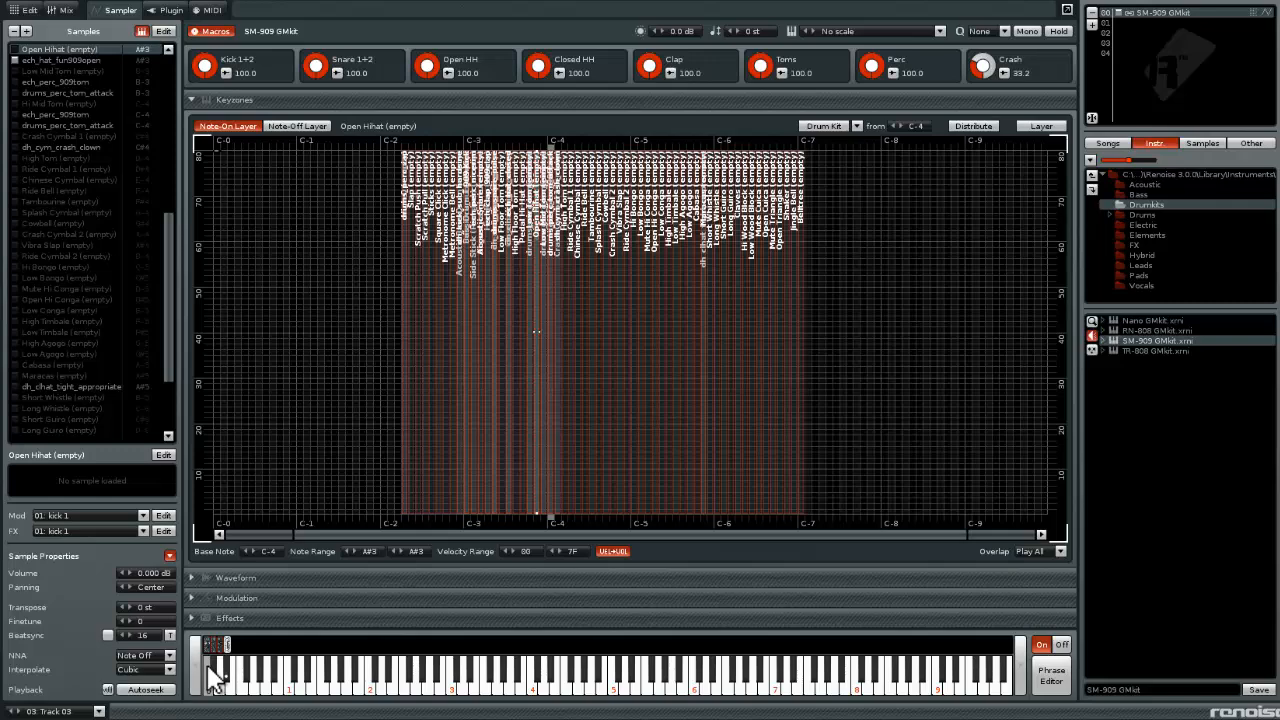
View the SM-909 kit's Phrase 4 in the phrase editor and compare it with the pattern editor and mixer
left_click(1051, 676)
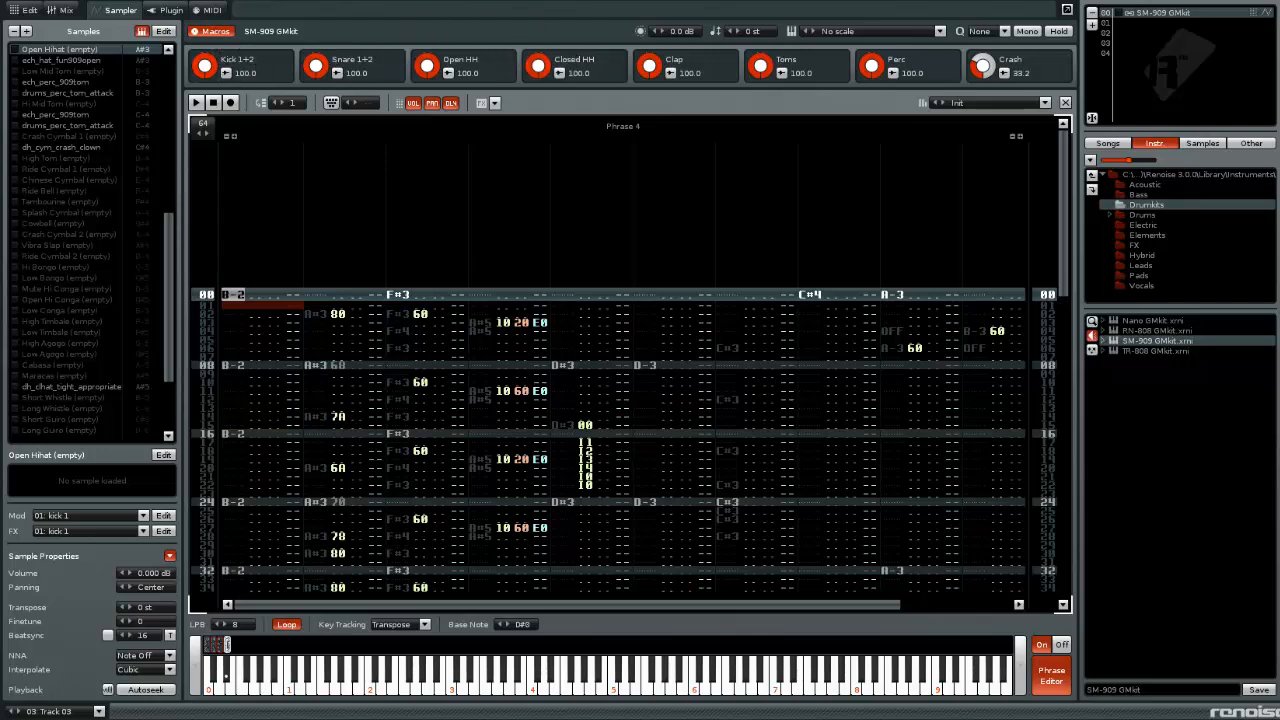
left_click(25, 10)
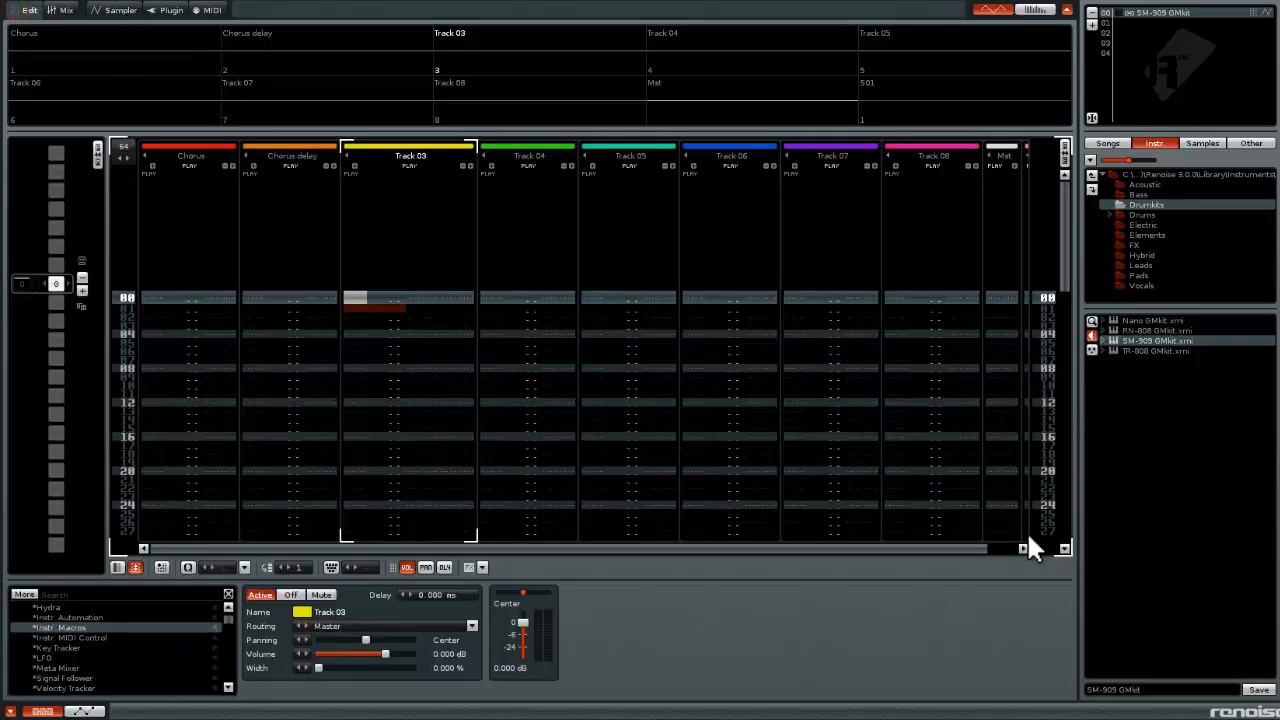
left_click(63, 12)
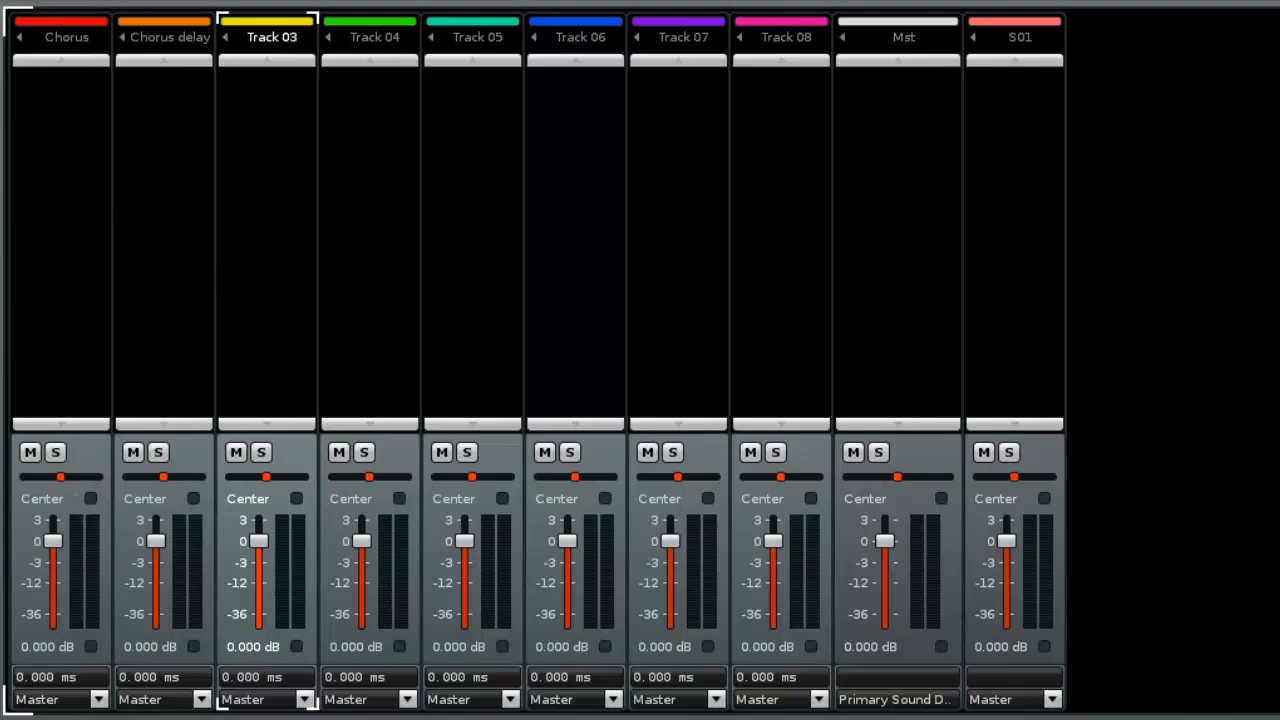
key("ctrl+Tab")
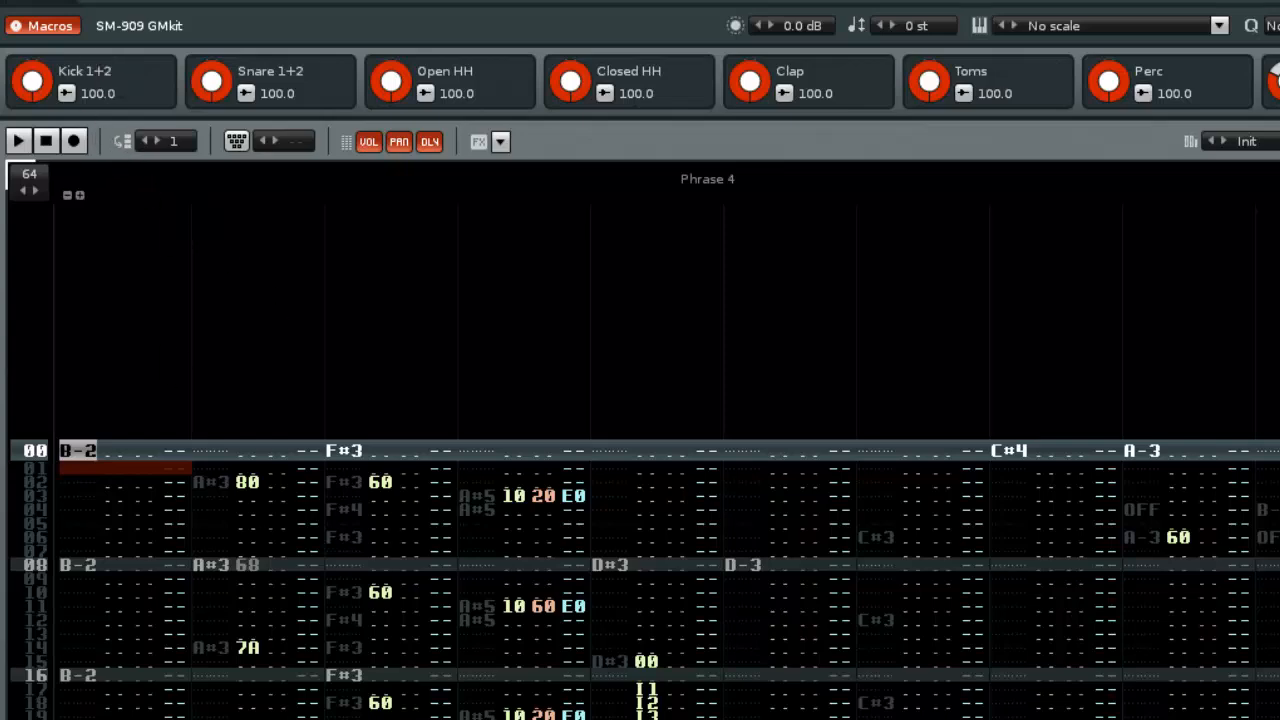
Return from the phrase to the kit's Keyzones, then collapse and reopen the Keyzones section
left_click(66, 2)
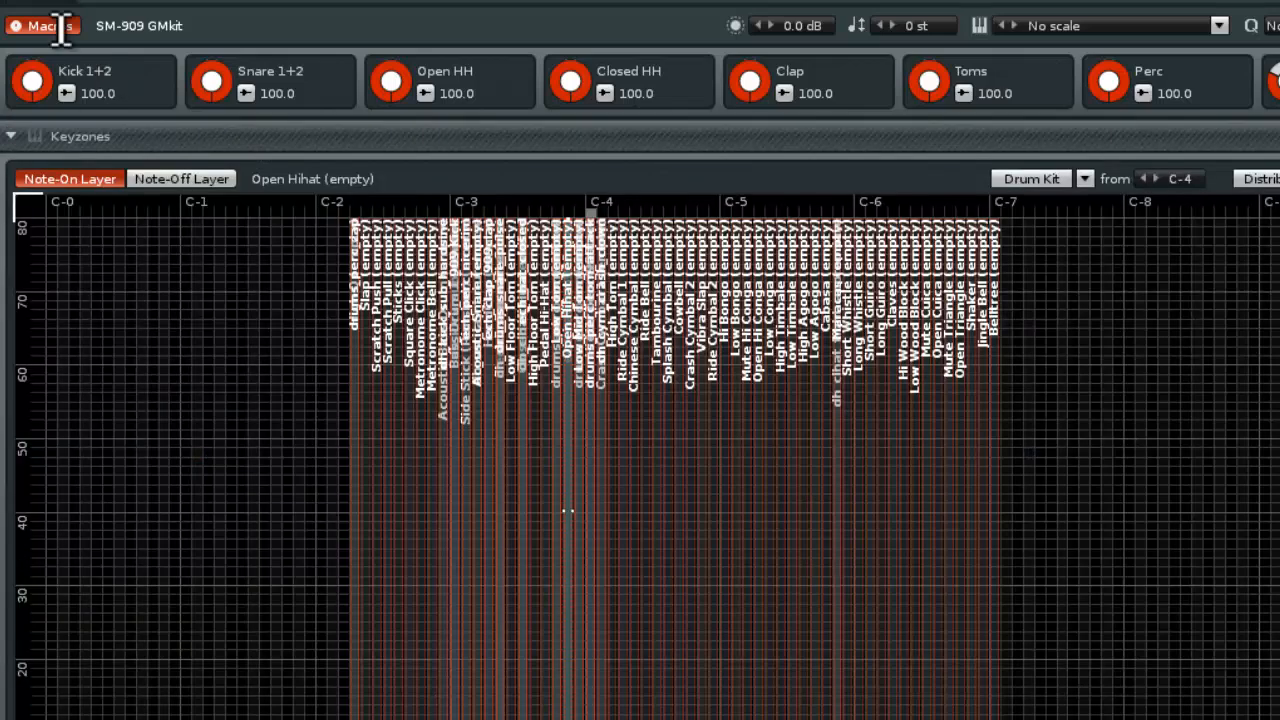
left_click(95, 138)
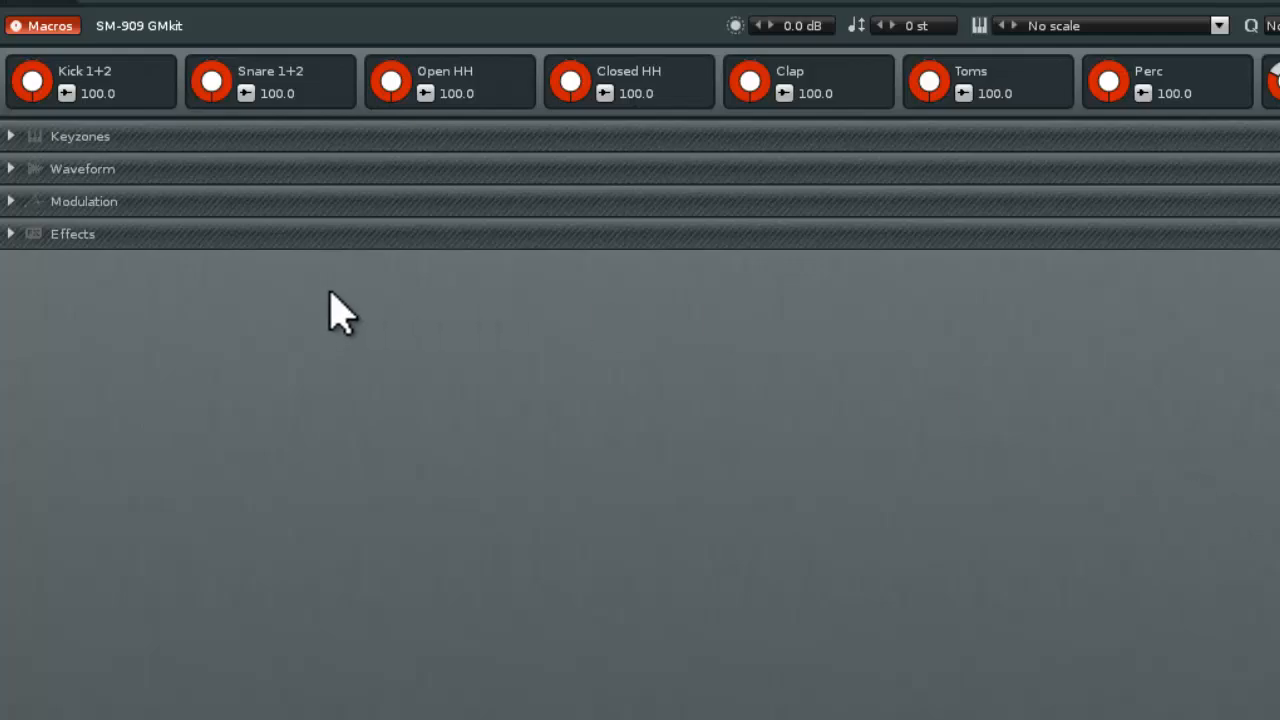
left_click(74, 140)
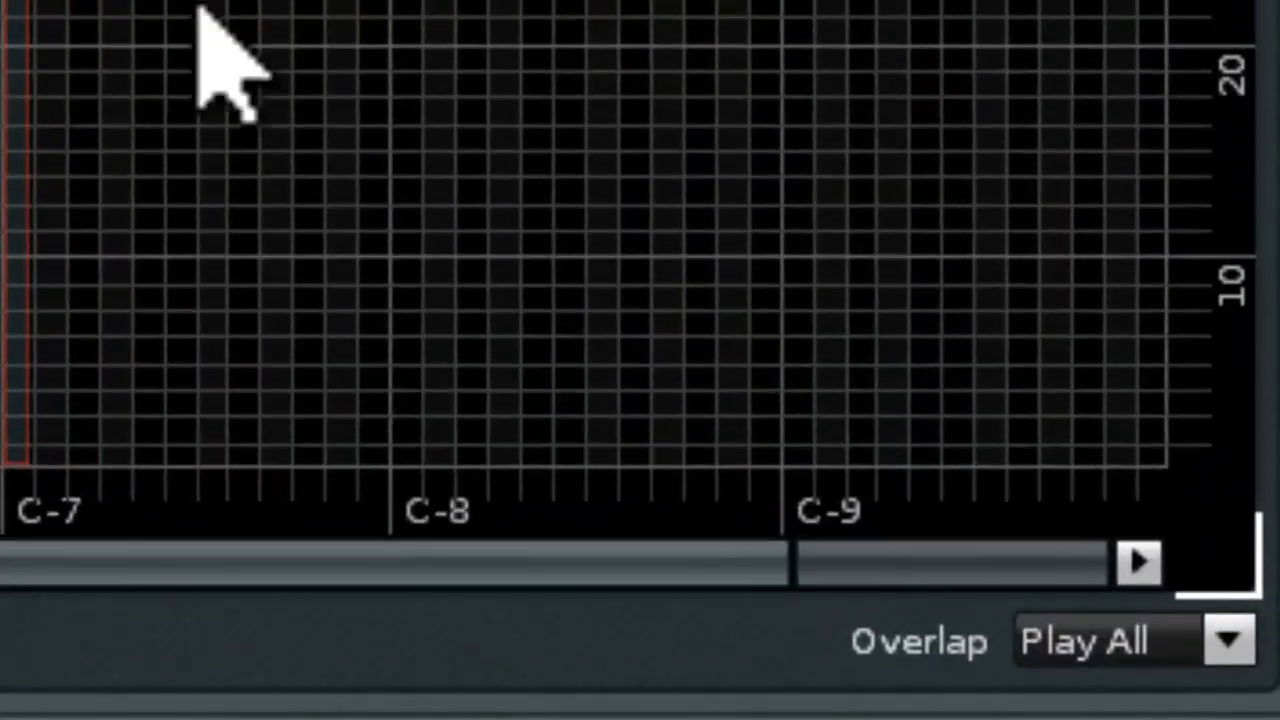
View the available keyzone Overlap modes, keeping Play All, and inspect the Low Tom keyzone's note and velocity ranges
left_click(1228, 640)
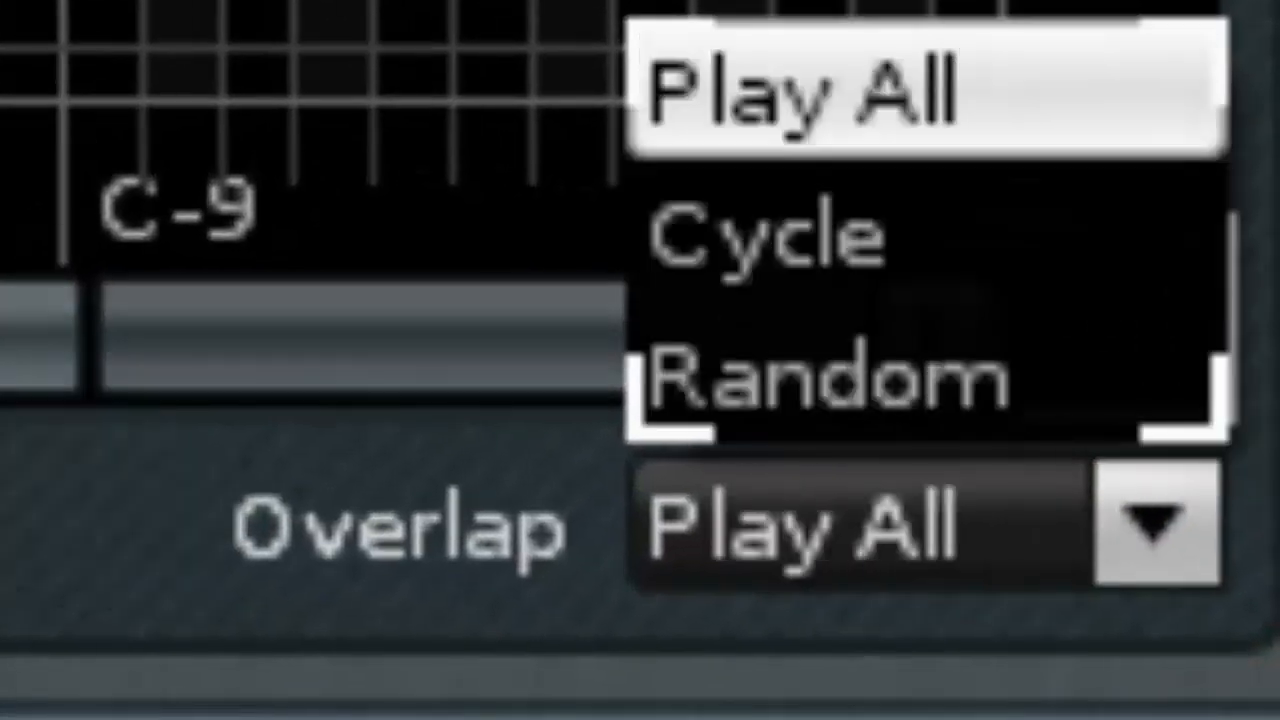
left_click(2, 470)
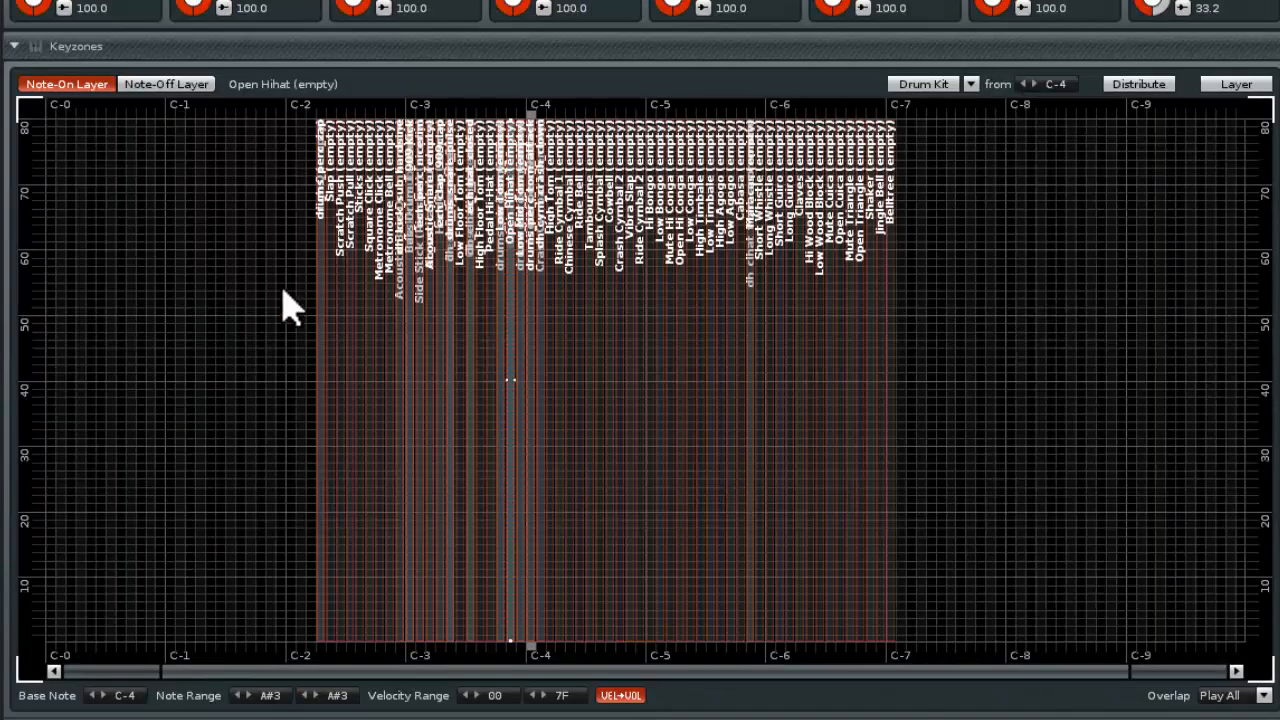
mouse_move(500, 307)
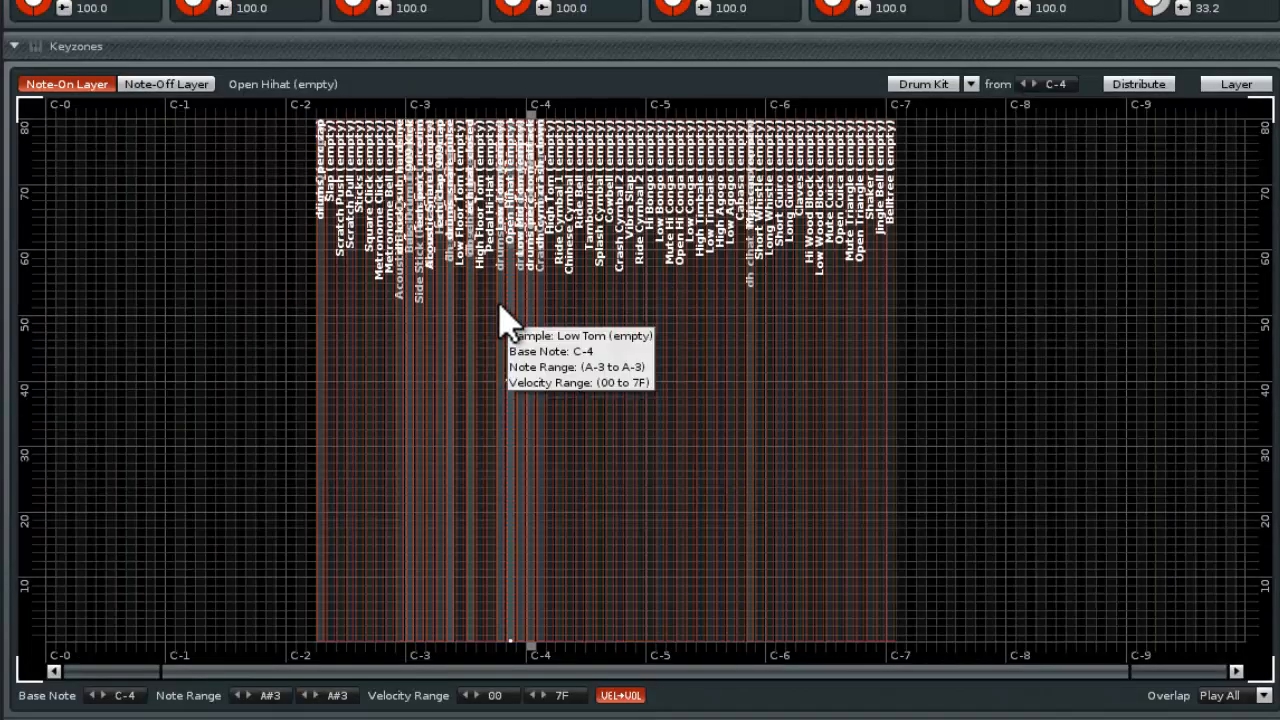